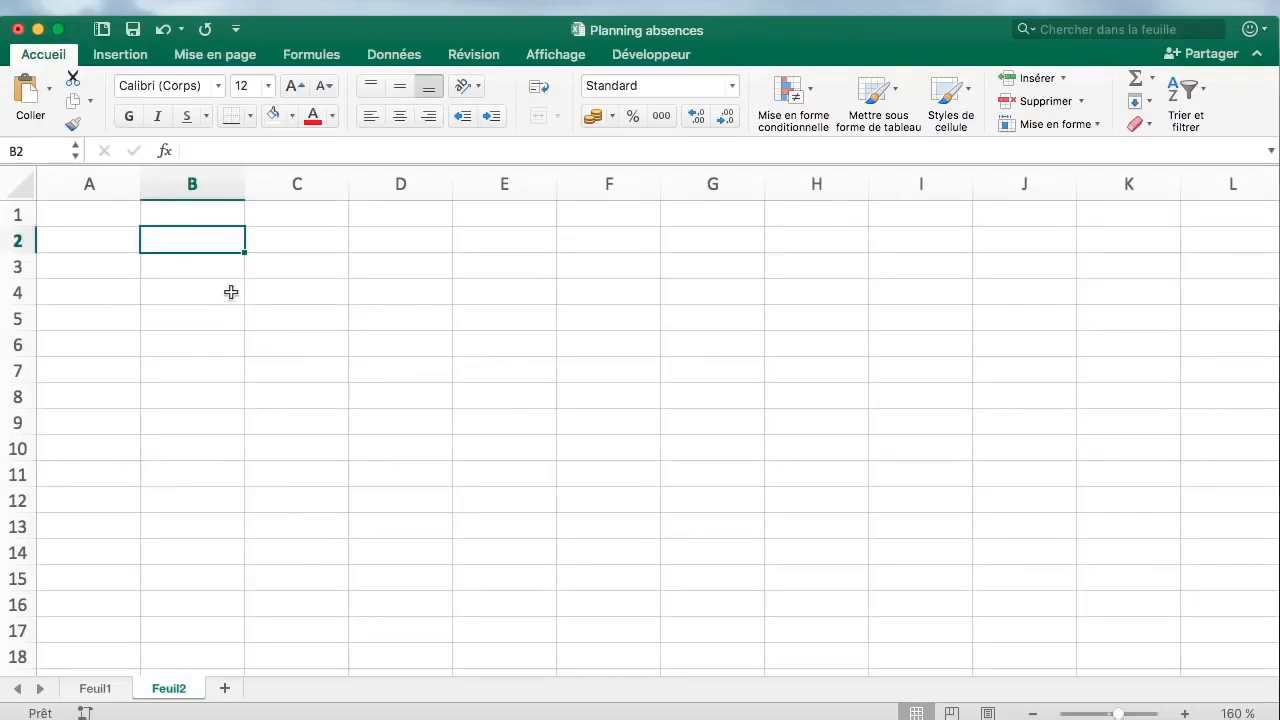
Enter three employees' first names as headers across cells B3, C3 and D3
{"action": "left_click", "coordinate": [229, 291]}
{"action": "left_click", "coordinate": [231, 272]}
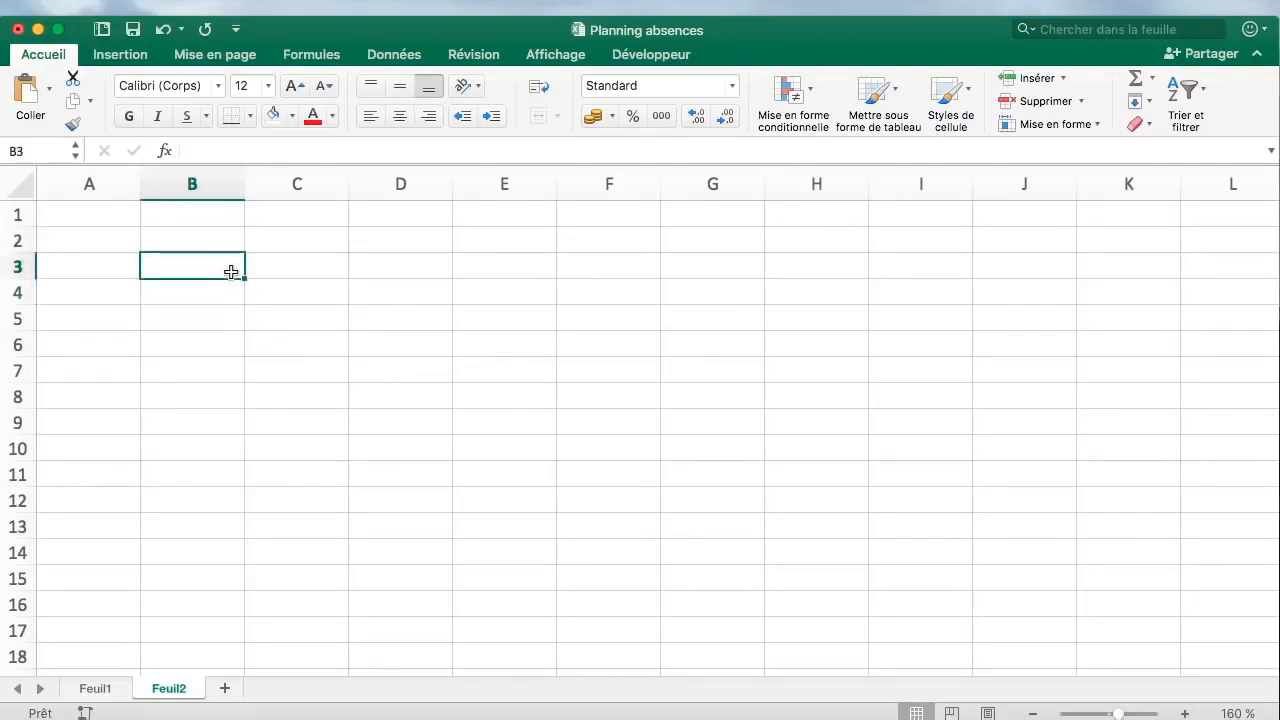
{"action": "type", "text": "Anne"}
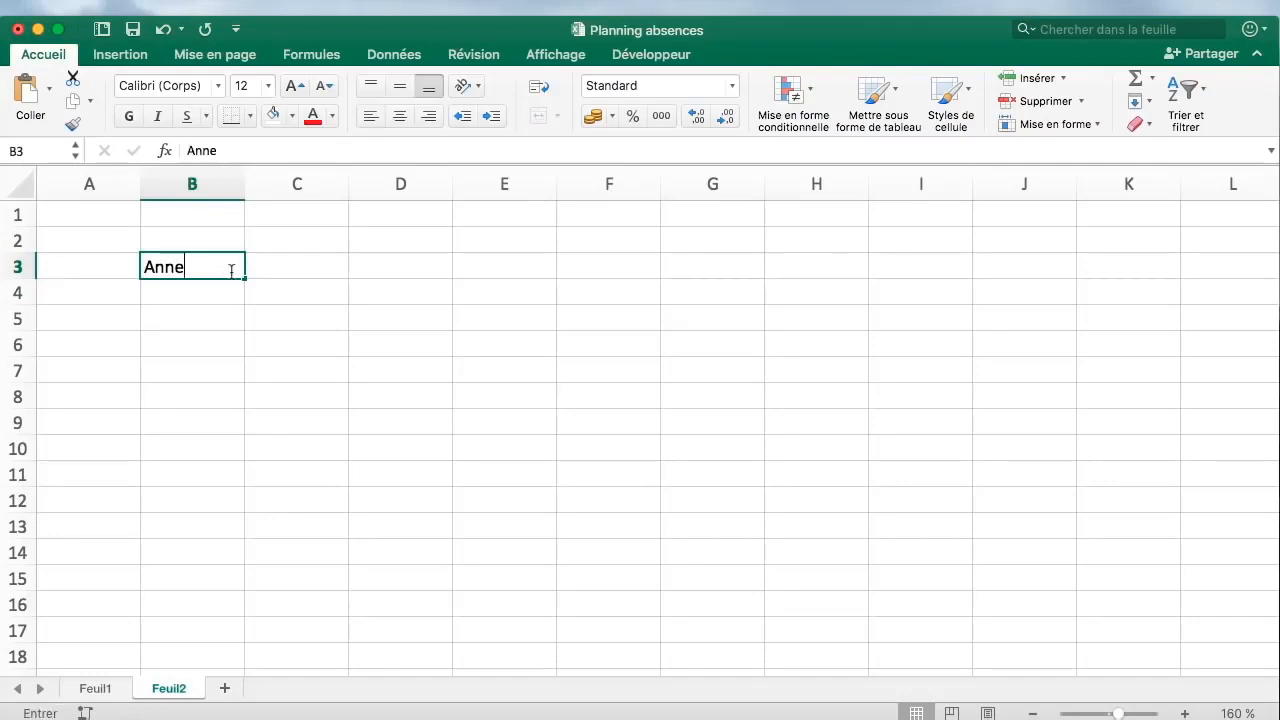
{"action": "key", "text": "Tab"}
{"action": "type", "text": "Béatrice"}
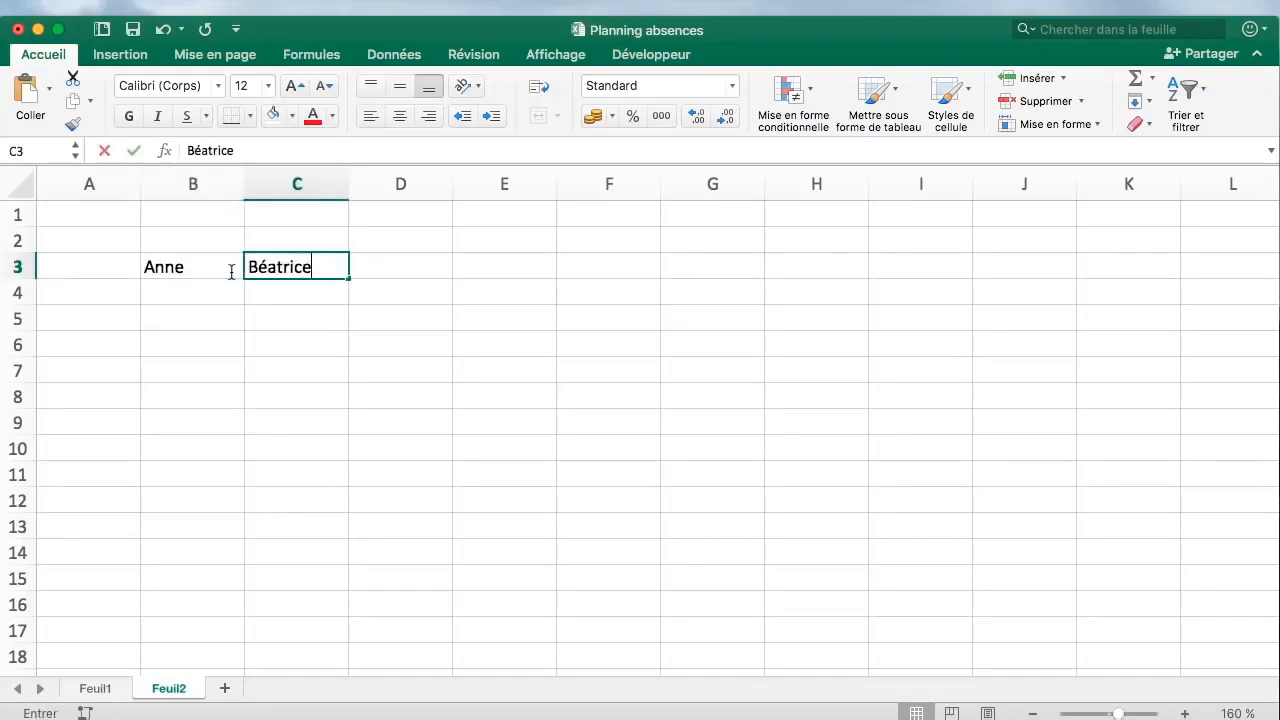
{"action": "key", "text": "Tab"}
{"action": "type", "text": "Charles"}
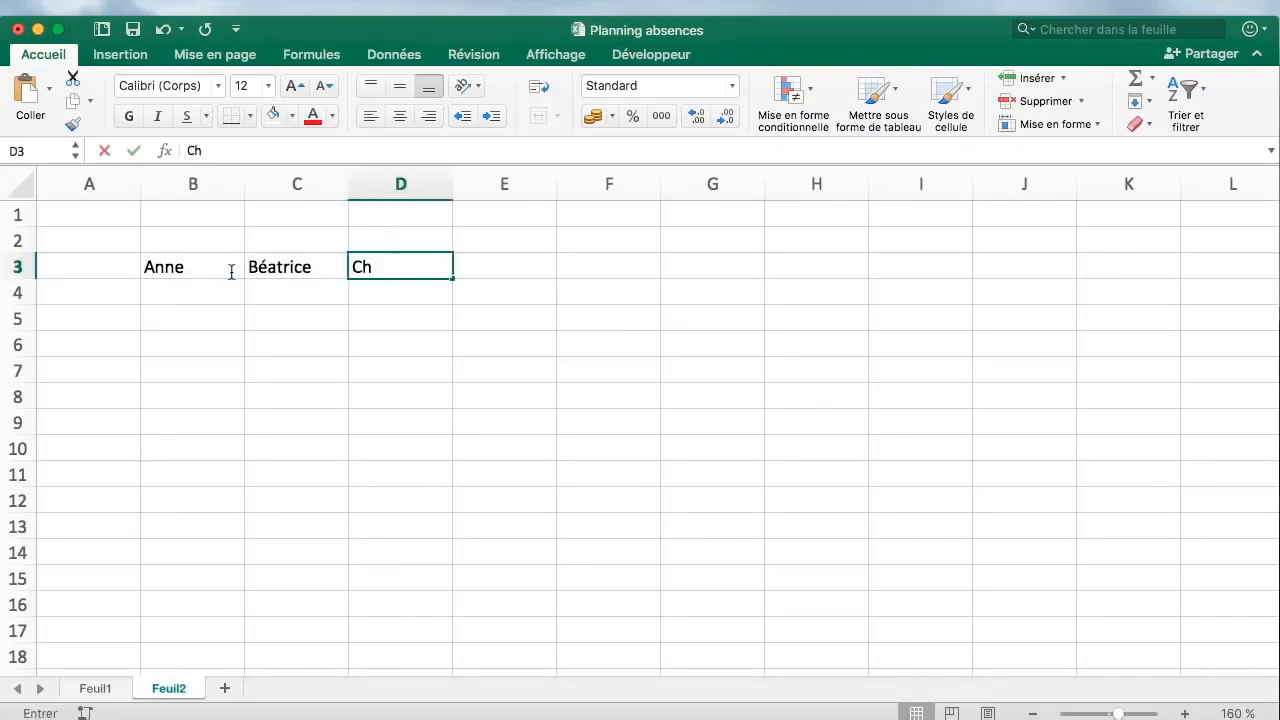
{"action": "key", "text": "Return"}
{"action": "key", "text": "Up"}
{"action": "key", "text": "Up"}
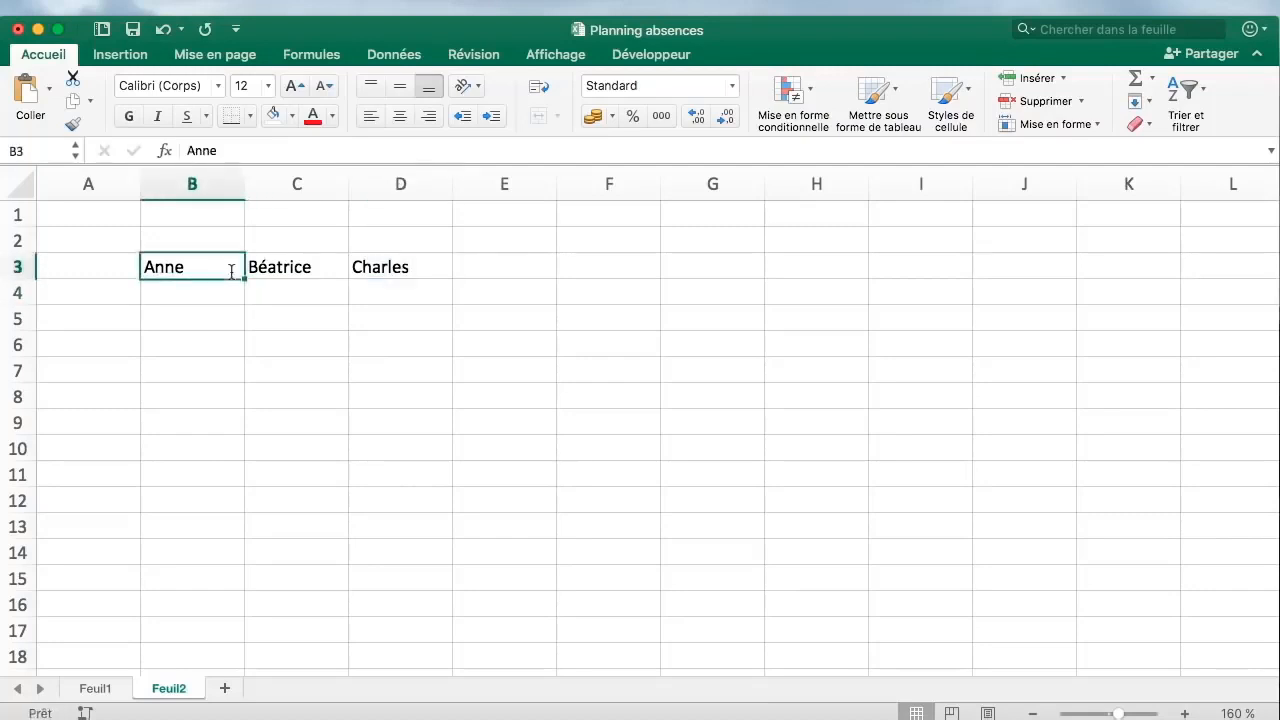
{"action": "key", "text": "Right"}
{"action": "key", "text": "Right"}
{"action": "key", "text": "Right"}
{"action": "key", "text": "Down"}
{"action": "key", "text": "Left"}
{"action": "key", "text": "Right"}
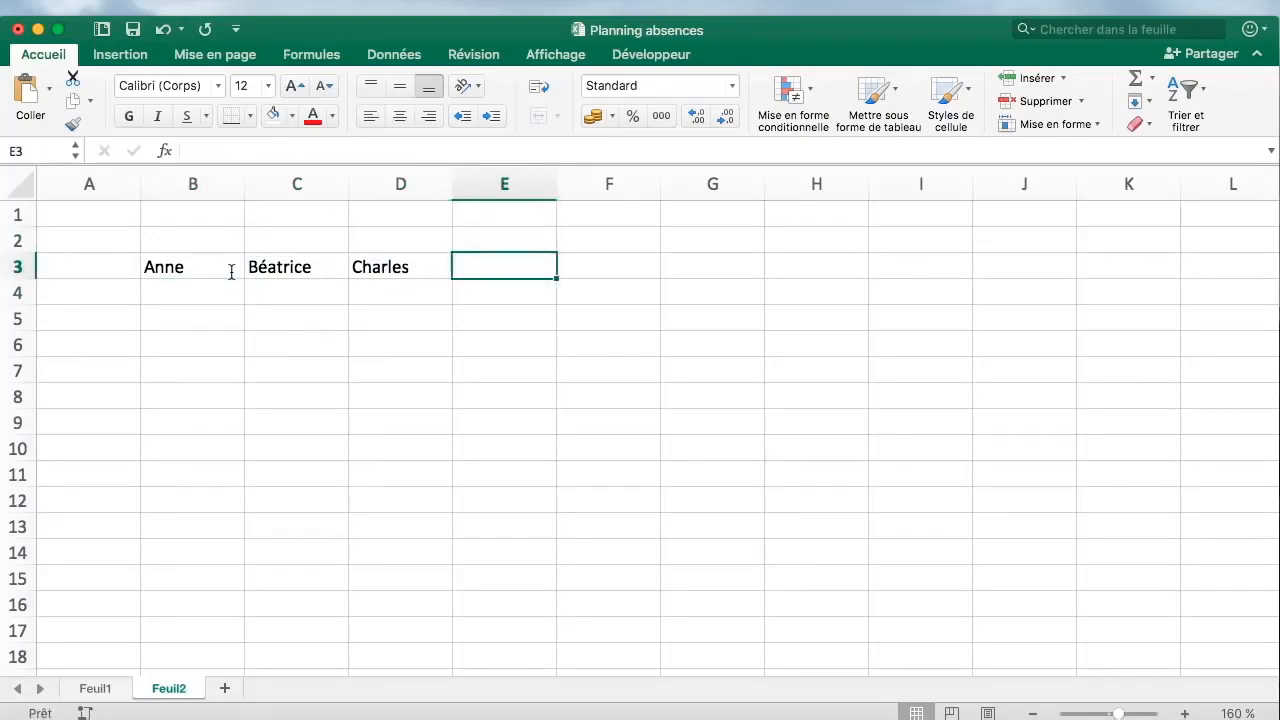
{"action": "left_click", "coordinate": [425, 184]}
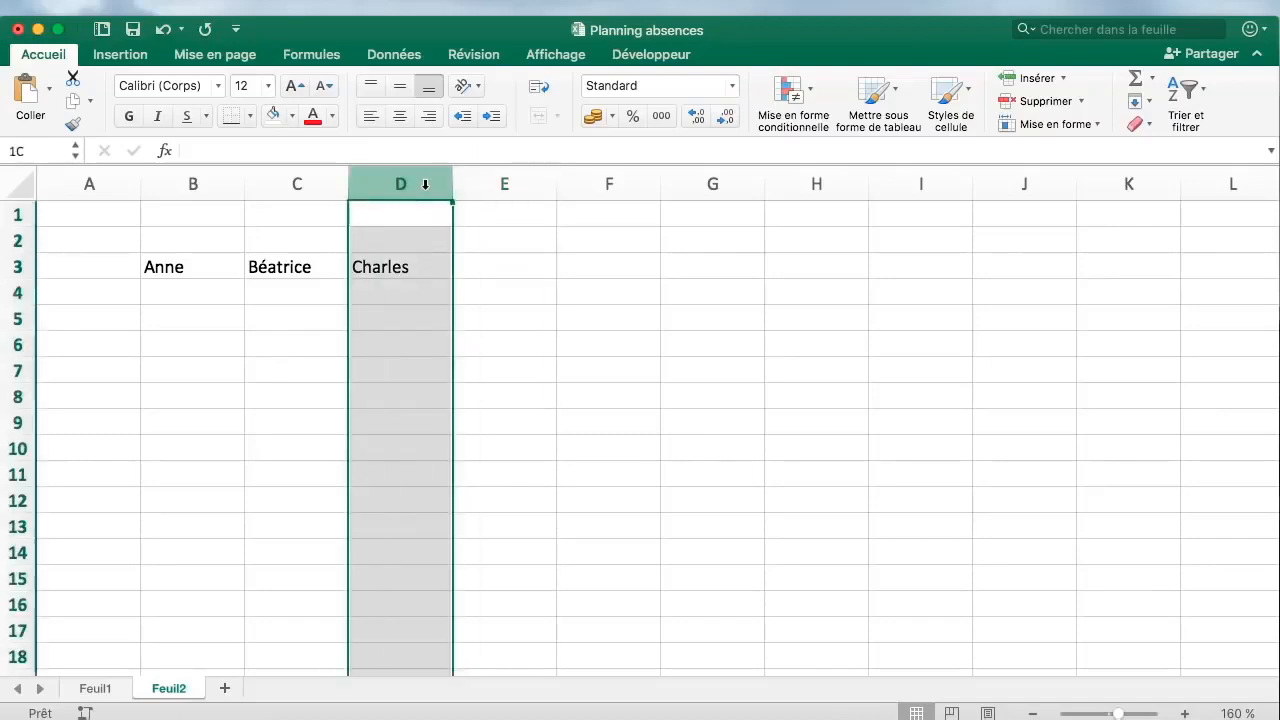
{"action": "left_click", "coordinate": [500, 350]}
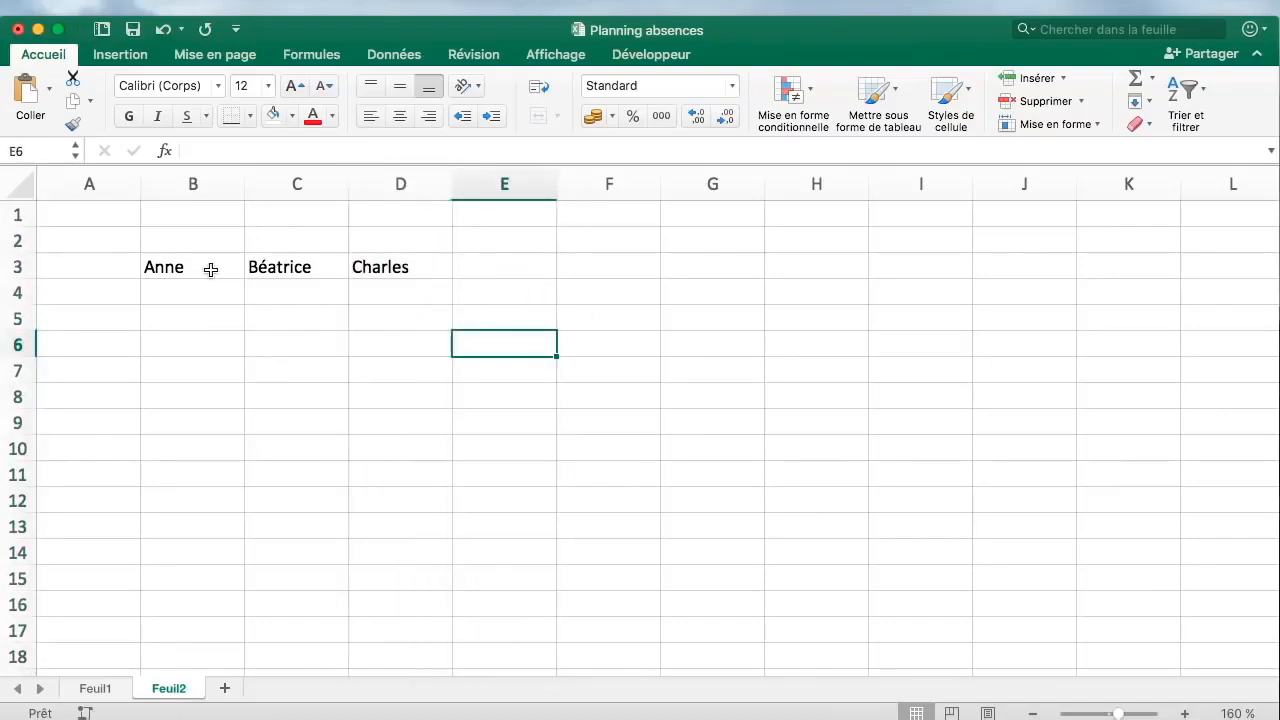
Centre the first-name headers horizontally in cells B3:D3
{"action": "left_click_drag", "start_coordinate": [211, 271], "coordinate": [527, 257]}
{"action": "left_click", "coordinate": [546, 346]}
{"action": "left_click_drag", "start_coordinate": [217, 271], "coordinate": [440, 272]}
{"action": "left_click", "coordinate": [399, 116]}
{"action": "left_click", "coordinate": [200, 377]}
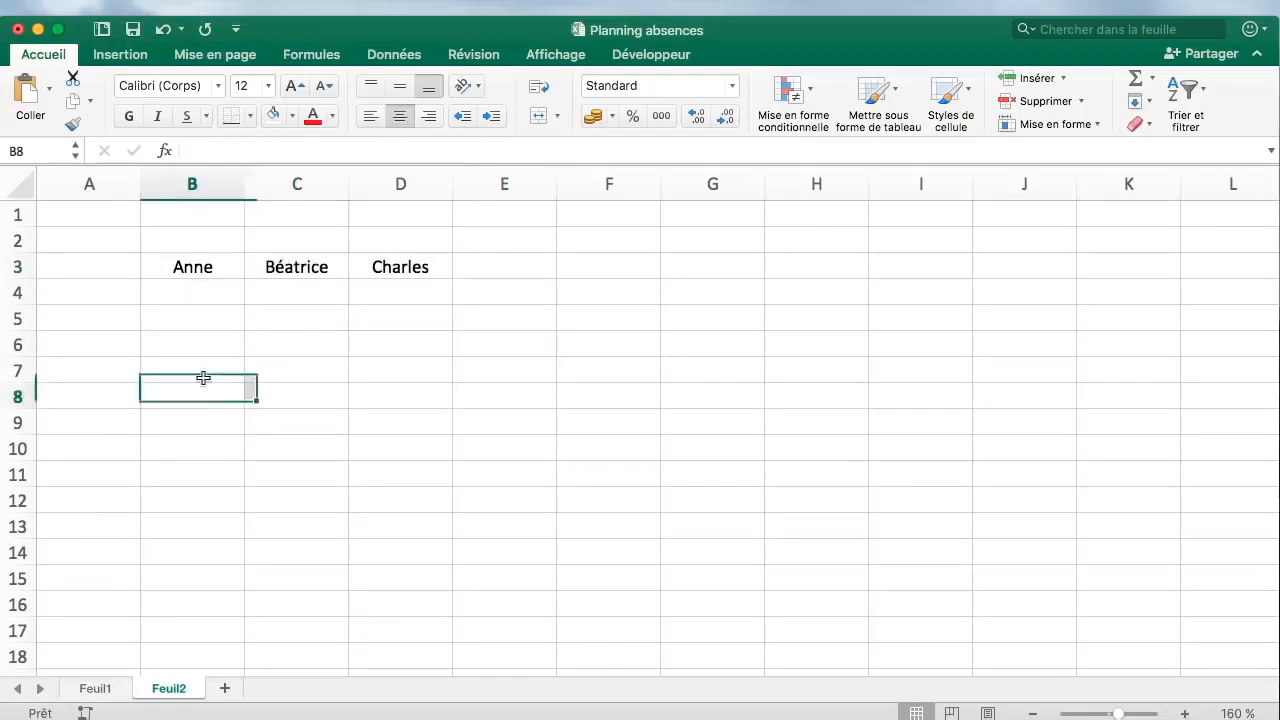
Insert an empty column before column B to make room for the dates
{"action": "left_click", "coordinate": [188, 190]}
{"action": "right_click", "coordinate": [212, 322]}
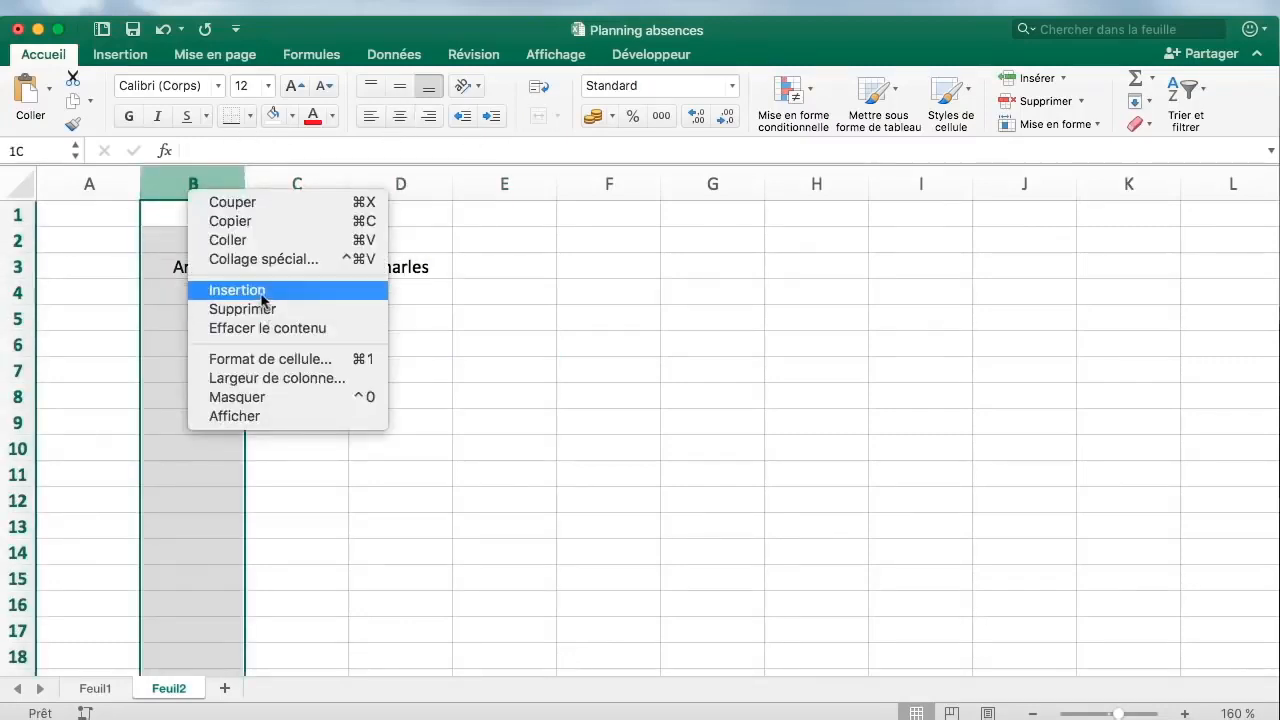
{"action": "left_click", "coordinate": [263, 297]}
{"action": "left_click", "coordinate": [226, 375]}
Enter the date 01-janv-18 in B4 and fill the series down to 13-janv-18 in B16
{"action": "left_click", "coordinate": [206, 294]}
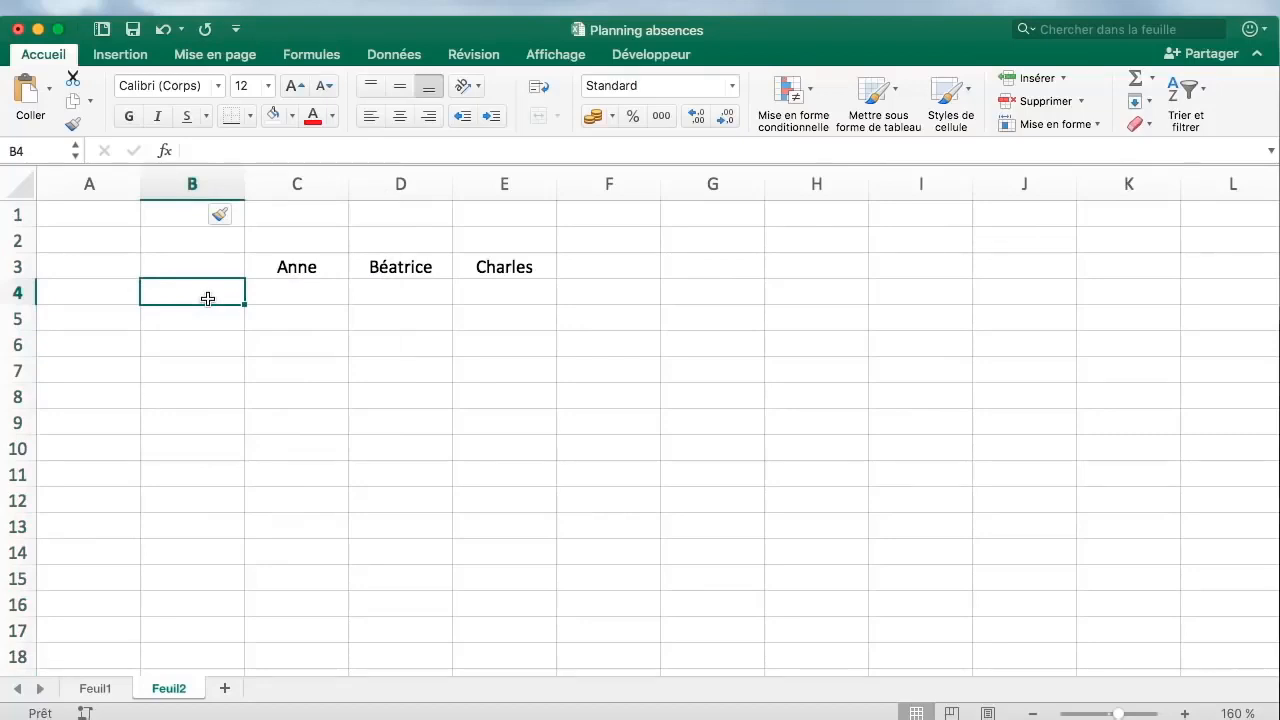
{"action": "type", "text": "01-jan"}
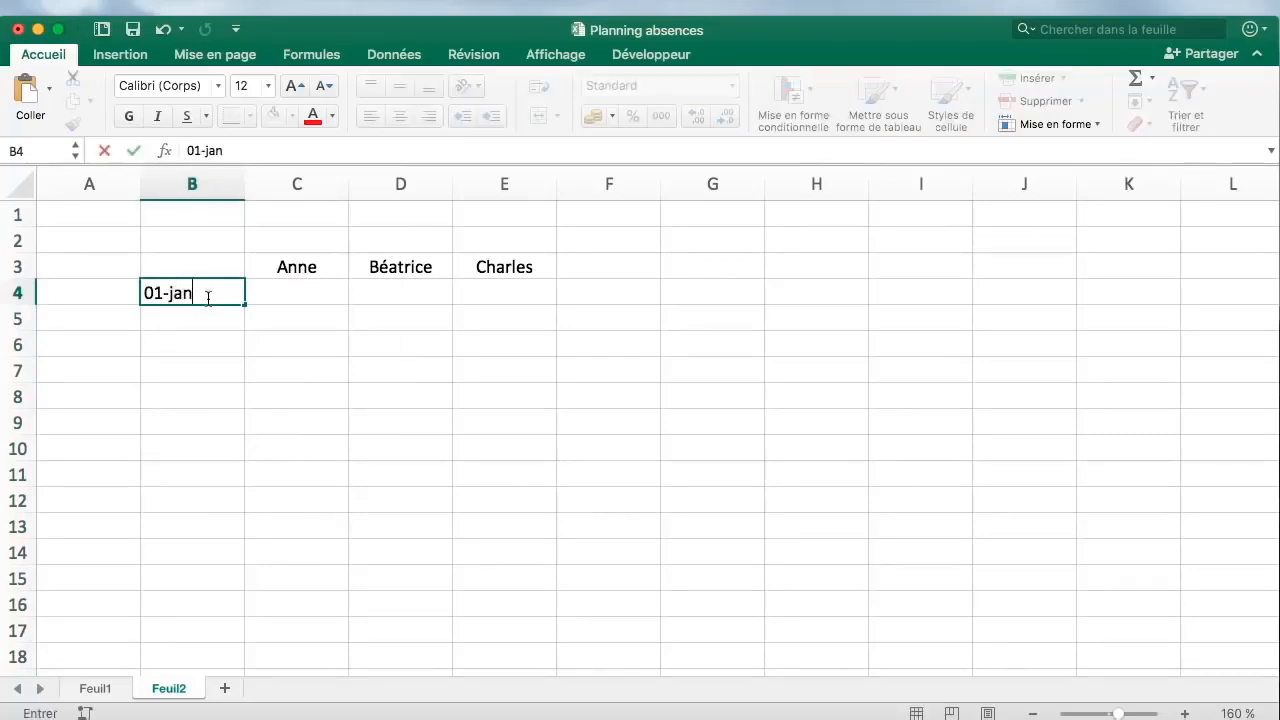
{"action": "type", "text": "v-18"}
{"action": "left_click_drag", "start_coordinate": [244, 304], "coordinate": [220, 608]}
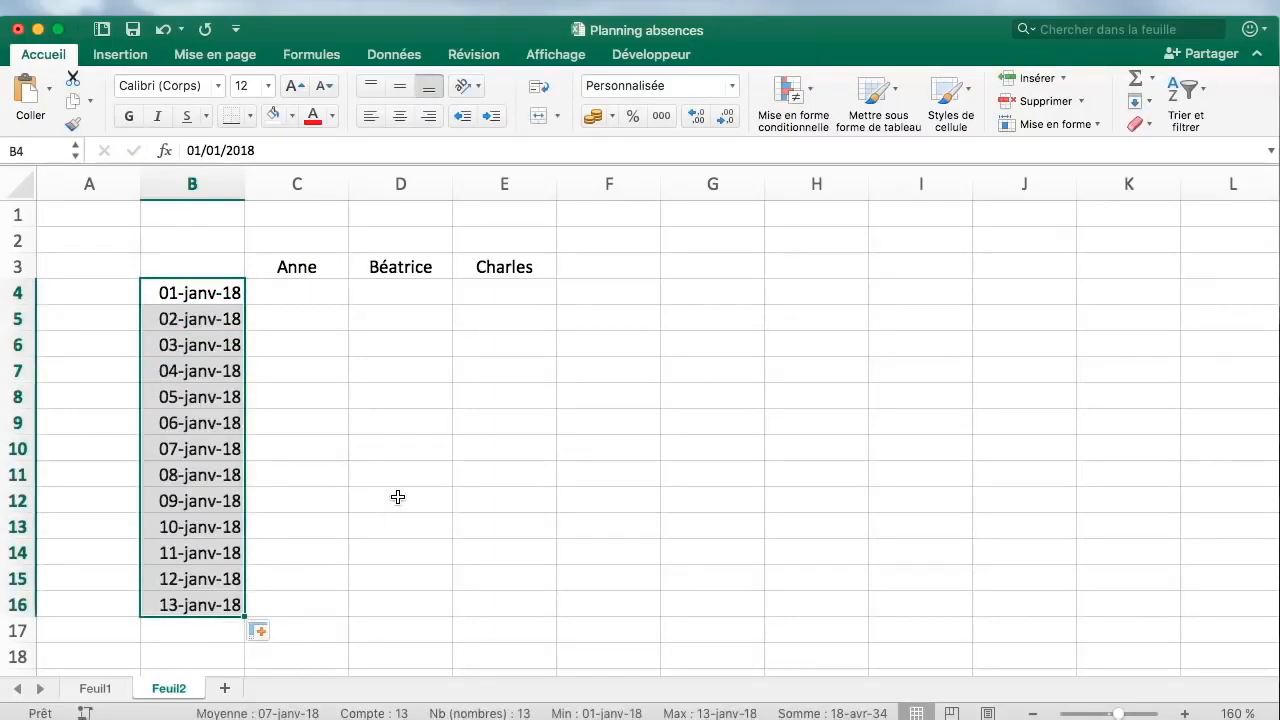
{"action": "left_click", "coordinate": [512, 489]}
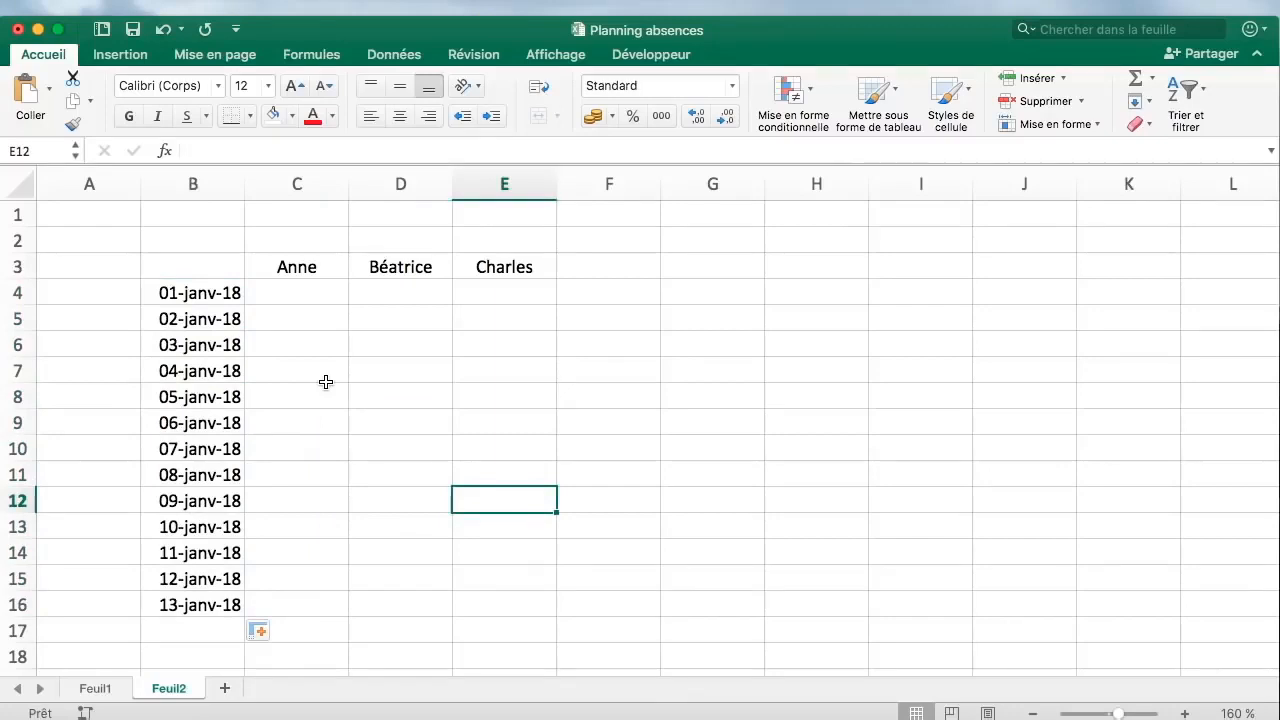
Apply a thick box border (Bordure épaisse encadré) around the name headers in C3:E3
{"action": "left_click_drag", "start_coordinate": [276, 268], "coordinate": [480, 267]}
{"action": "left_click", "coordinate": [250, 116]}
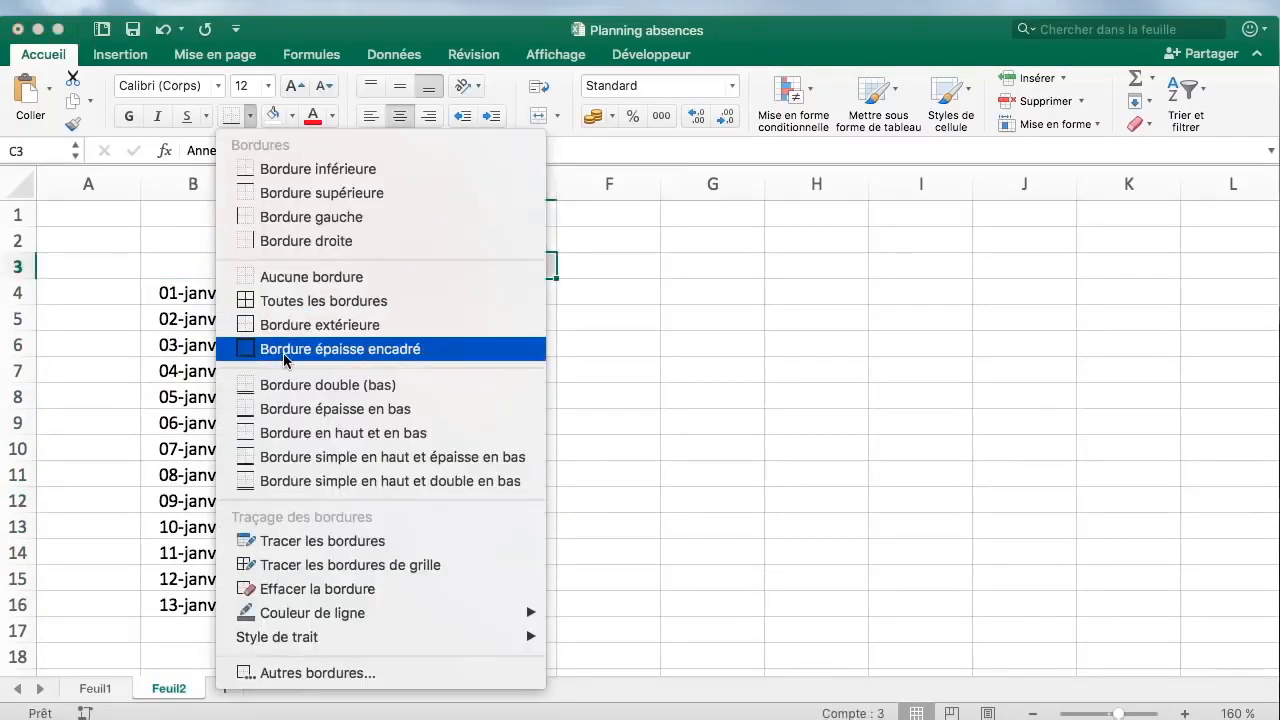
{"action": "left_click", "coordinate": [286, 352]}
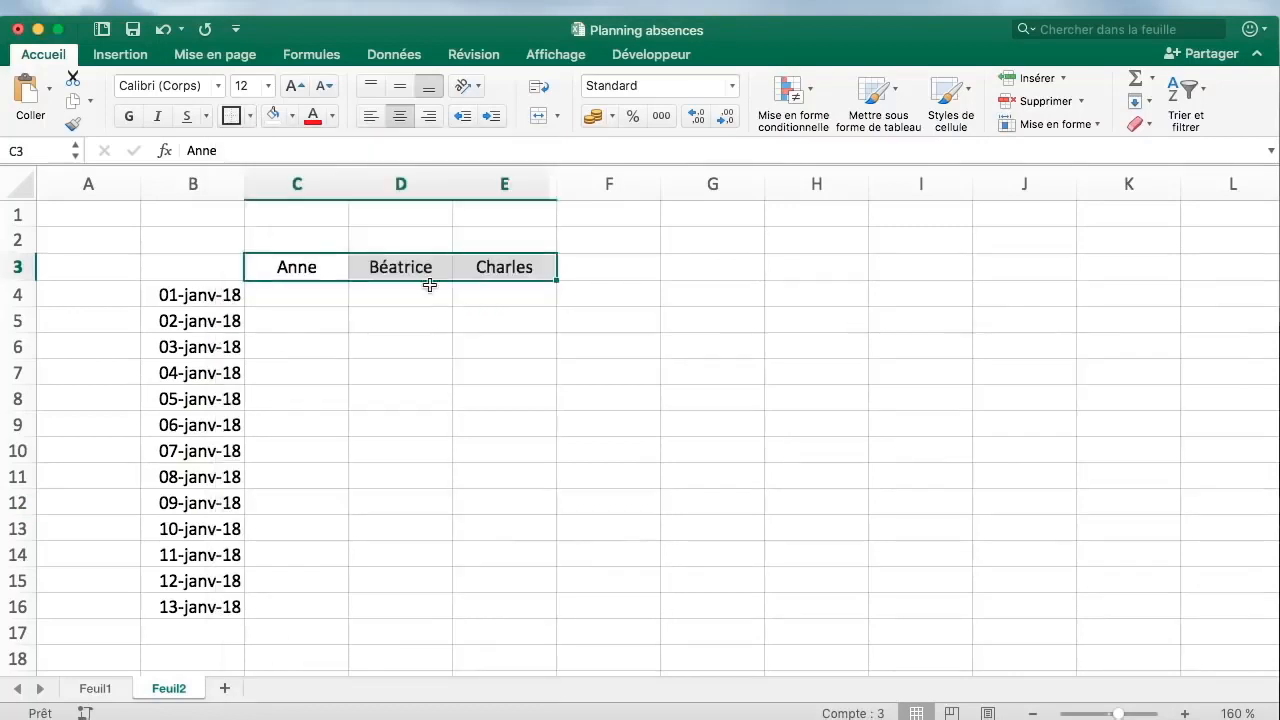
{"action": "left_click", "coordinate": [314, 352]}
Give the date in B4 the custom number format jjj jj-mmm-aa so it includes the weekday
{"action": "left_click", "coordinate": [213, 294]}
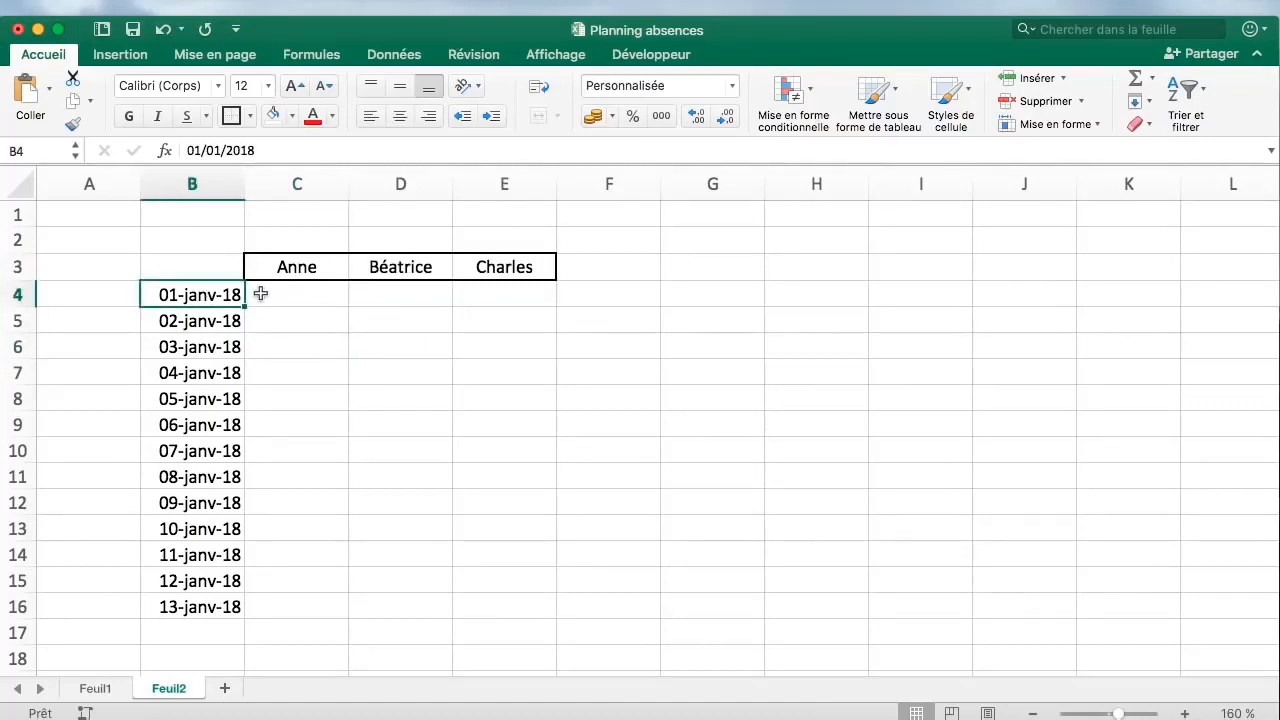
{"action": "right_click", "coordinate": [230, 295]}
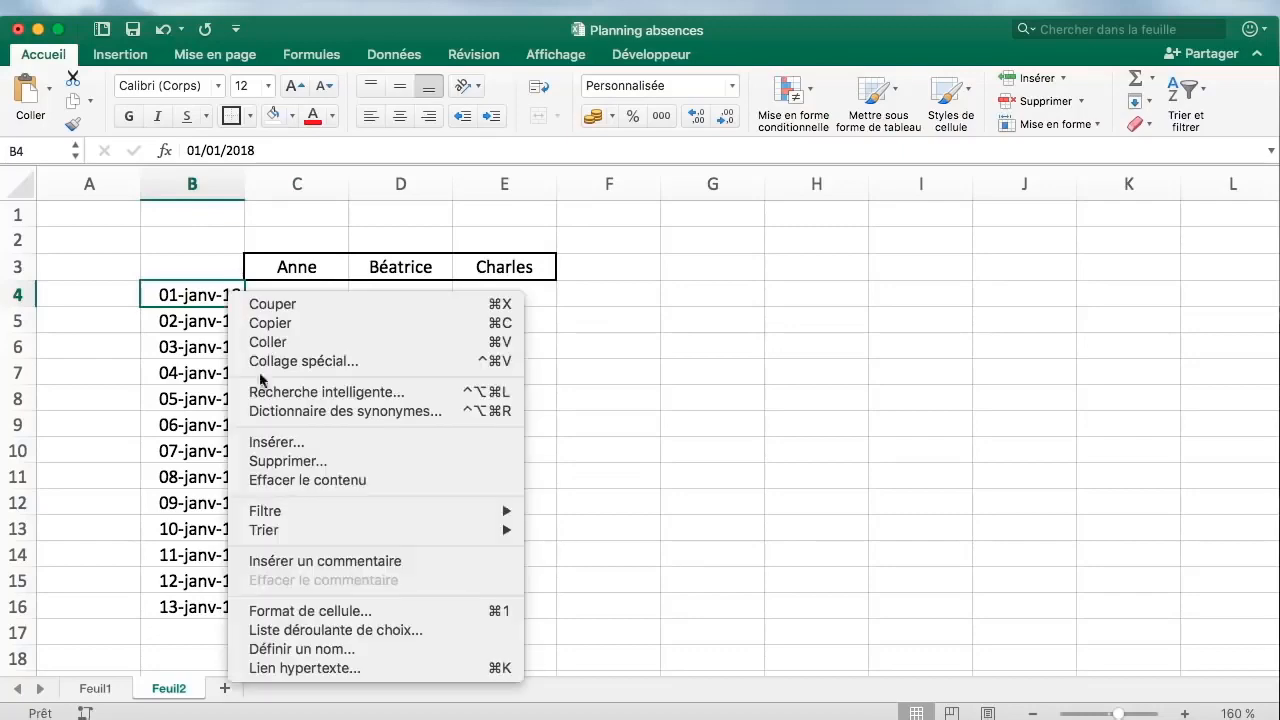
{"action": "left_click", "coordinate": [465, 605]}
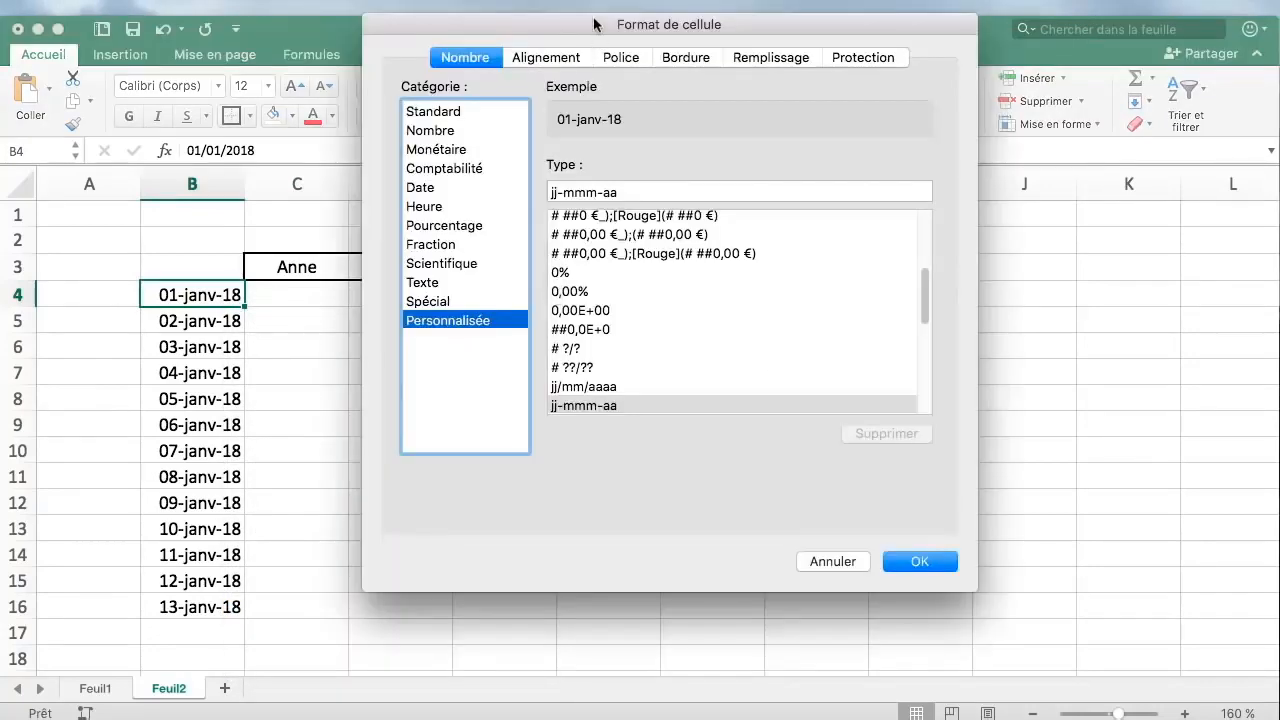
{"action": "left_click_drag", "start_coordinate": [591, 22], "coordinate": [591, 96]}
{"action": "left_click", "coordinate": [549, 270]}
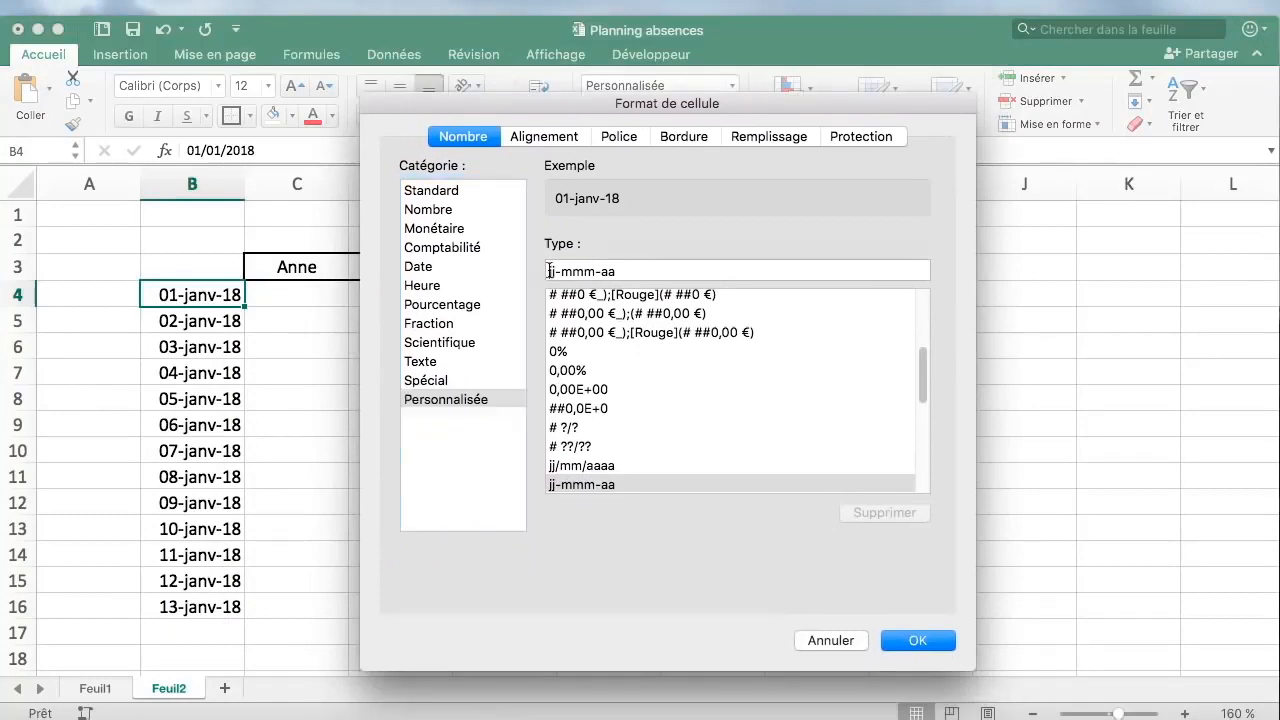
{"action": "type", "text": "jjj"}
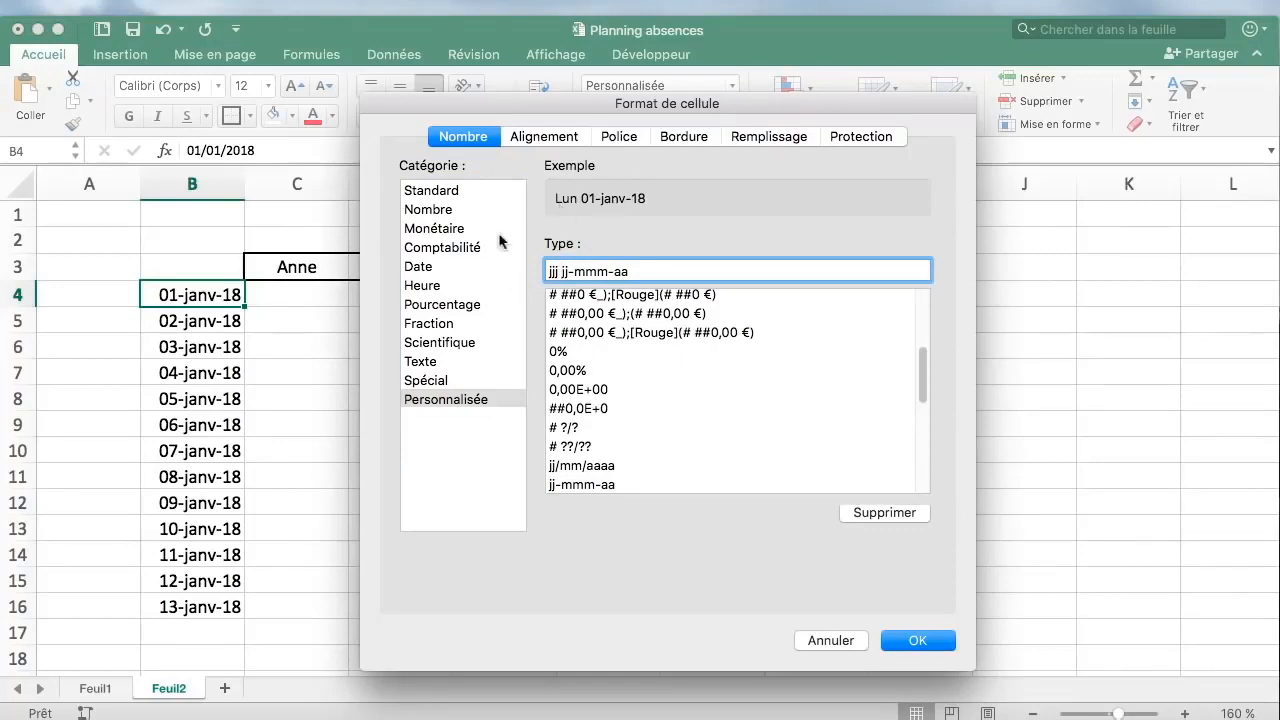
{"action": "left_click", "coordinate": [933, 640]}
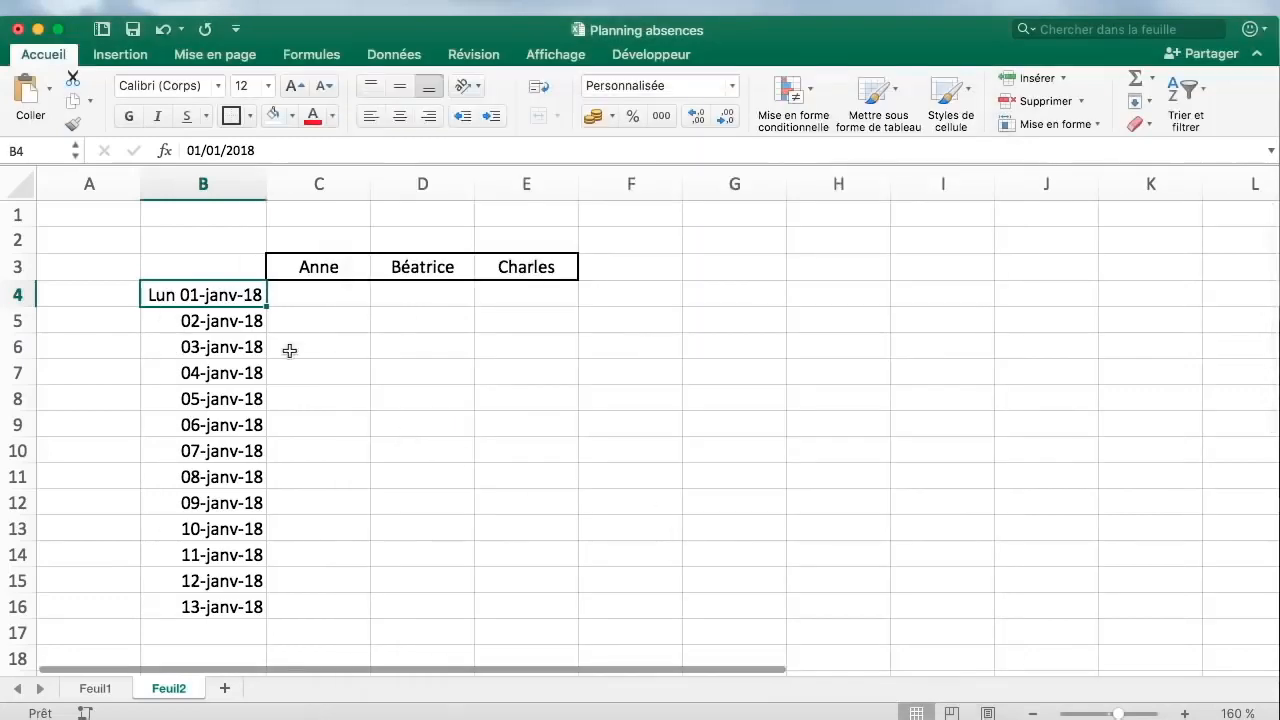
Copy only B4's format to the dates in B5:B16 and widen column B so every date fits
{"action": "key", "text": "super+c"}
{"action": "left_click_drag", "start_coordinate": [240, 607], "coordinate": [240, 327]}
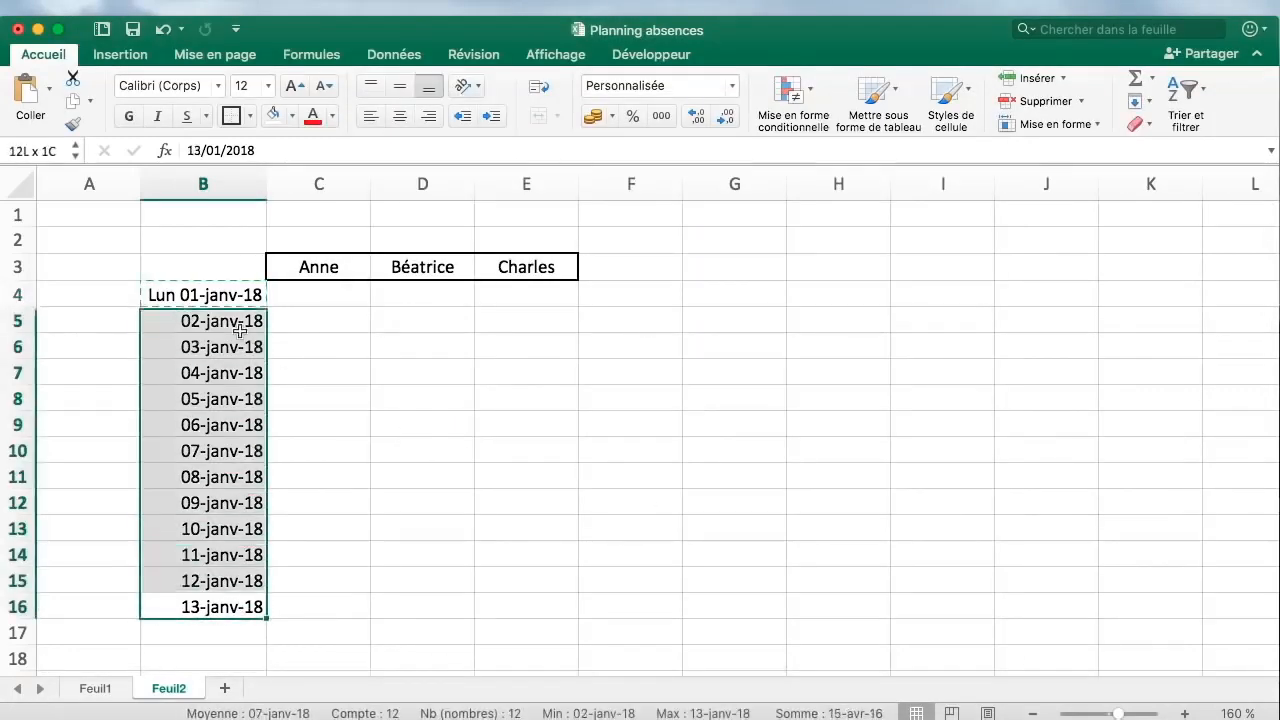
{"action": "right_click", "coordinate": [240, 329]}
{"action": "left_click", "coordinate": [366, 400]}
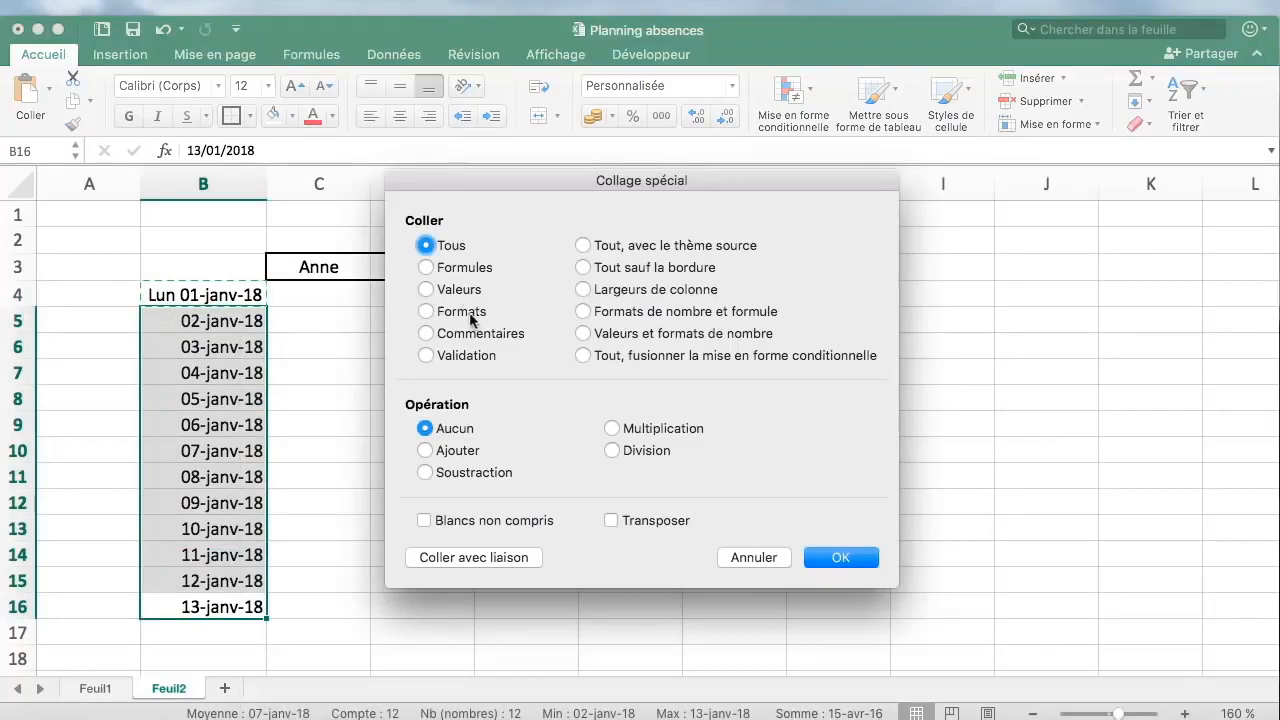
{"action": "left_click", "coordinate": [471, 316]}
{"action": "key", "text": "Return"}
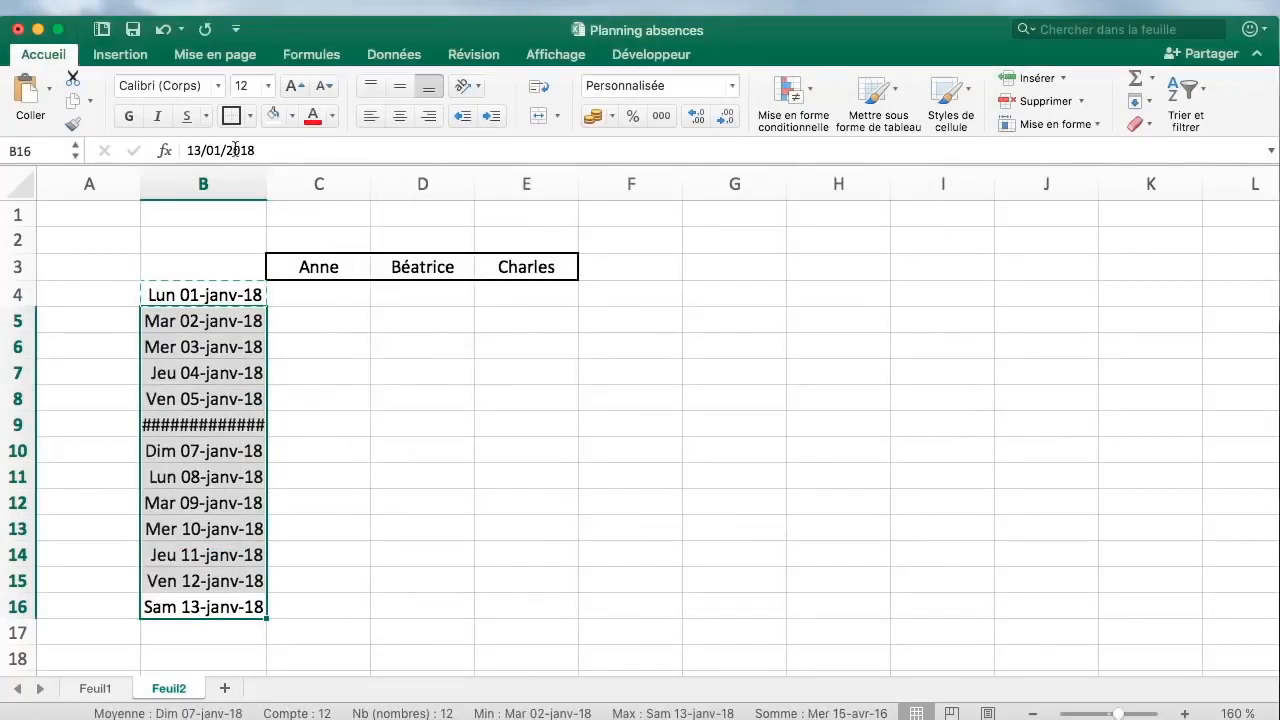
{"action": "left_click_drag", "start_coordinate": [262, 174], "coordinate": [267, 174]}
{"action": "left_click", "coordinate": [390, 442]}
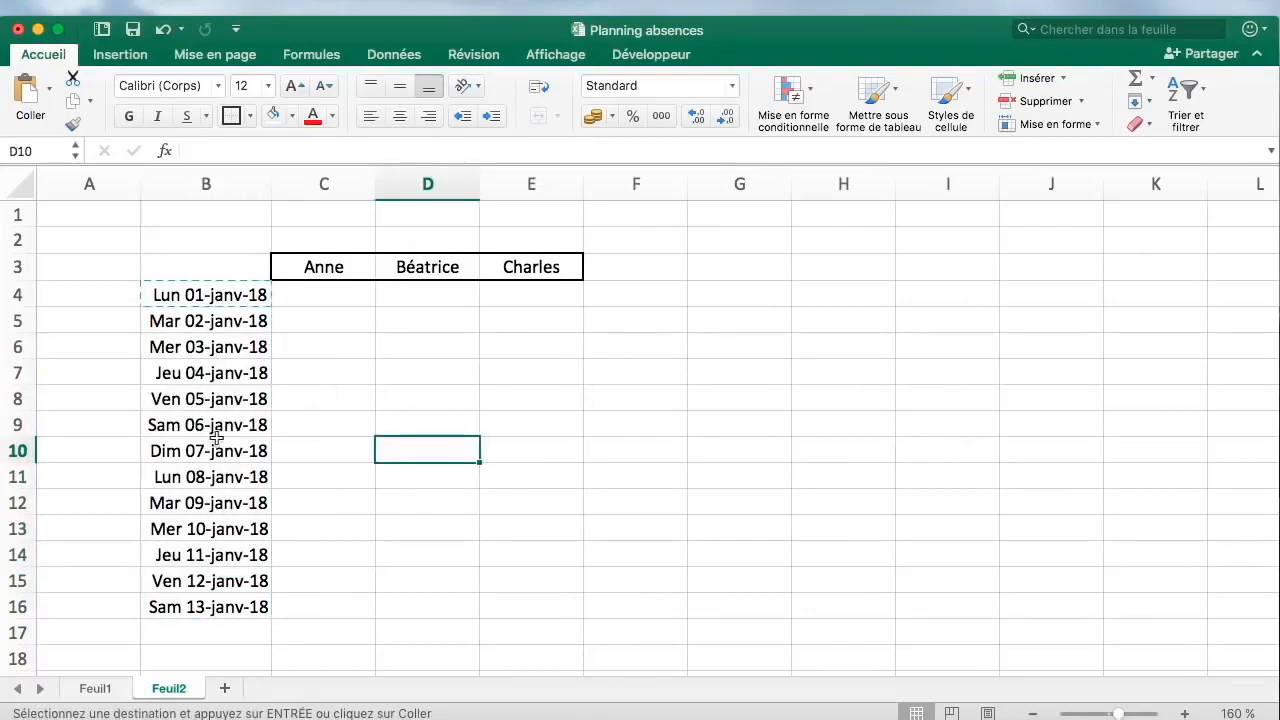
{"action": "left_click_drag", "start_coordinate": [158, 422], "coordinate": [510, 450]}
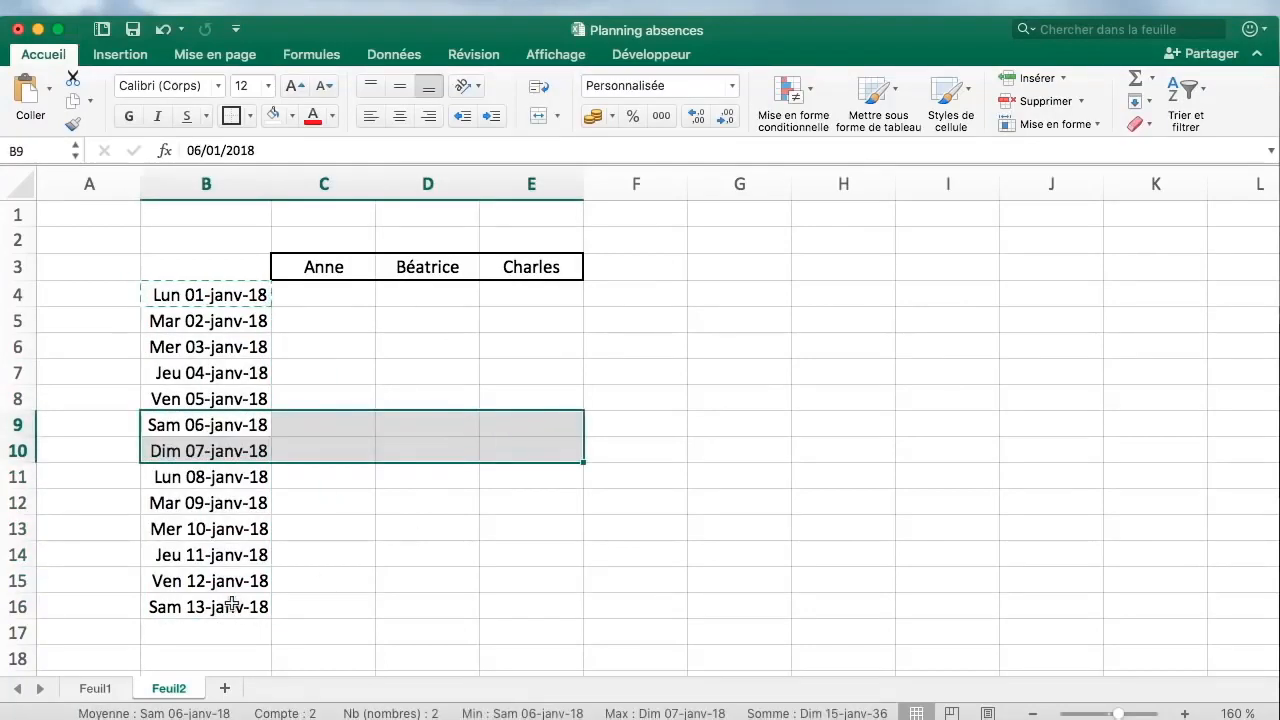
{"action": "left_click_drag", "start_coordinate": [234, 604], "coordinate": [560, 632]}
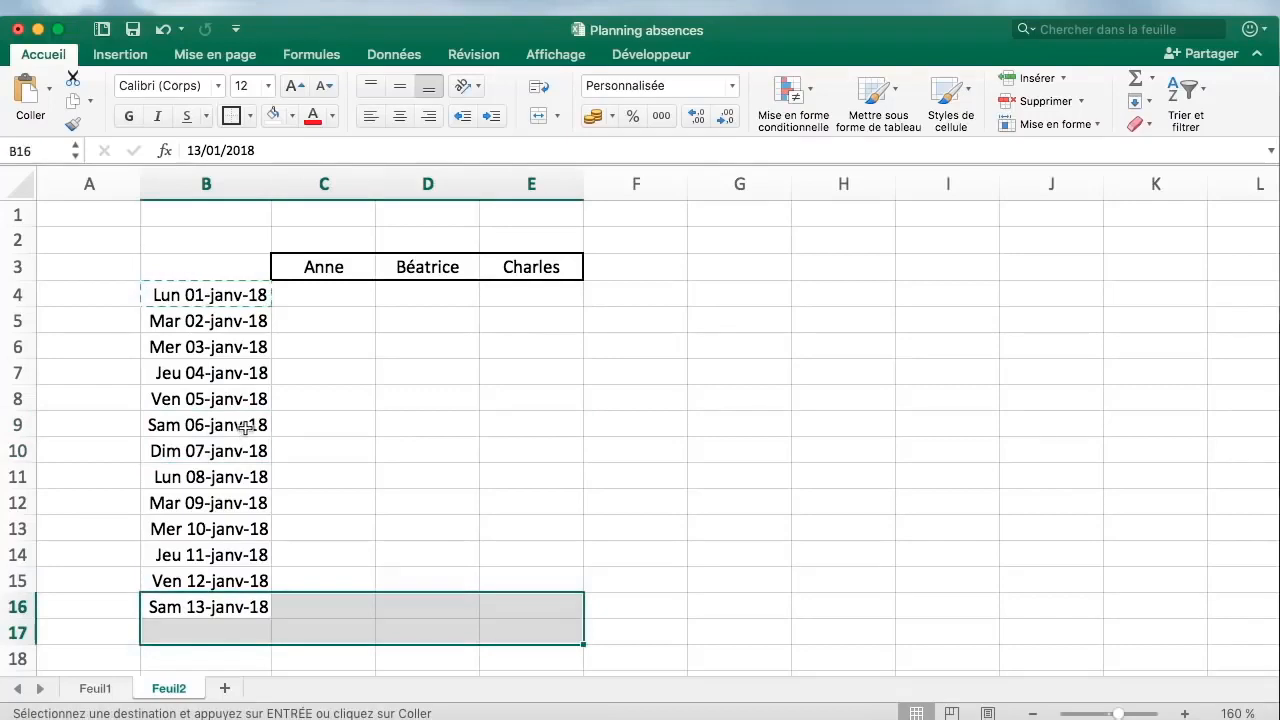
Start a new conditional formatting rule on B9 with the Classique style, using a formula to determine which cells are formatted
{"action": "mouse_move", "coordinate": [245, 430]}
{"action": "left_mouse_down"}
{"action": "mouse_move", "coordinate": [414, 434]}
{"action": "mouse_move", "coordinate": [257, 447]}
{"action": "mouse_move", "coordinate": [245, 427]}
{"action": "left_mouse_up"}
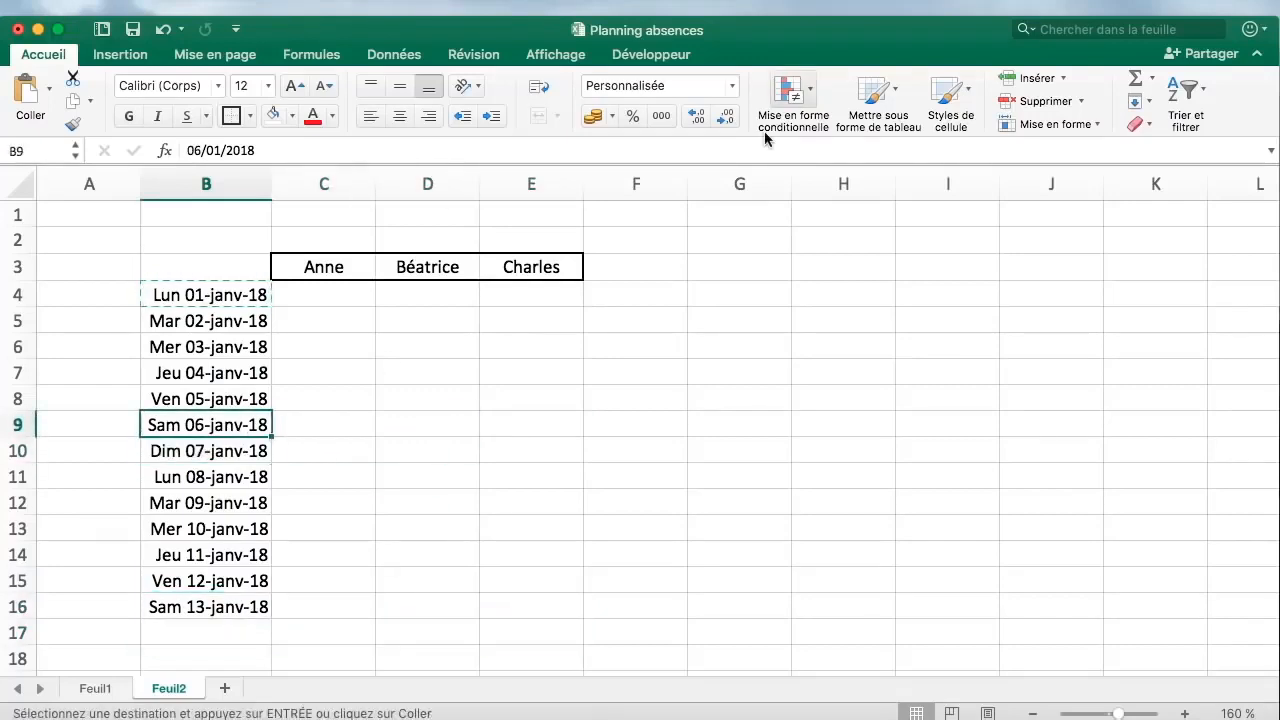
{"action": "left_click", "coordinate": [811, 103]}
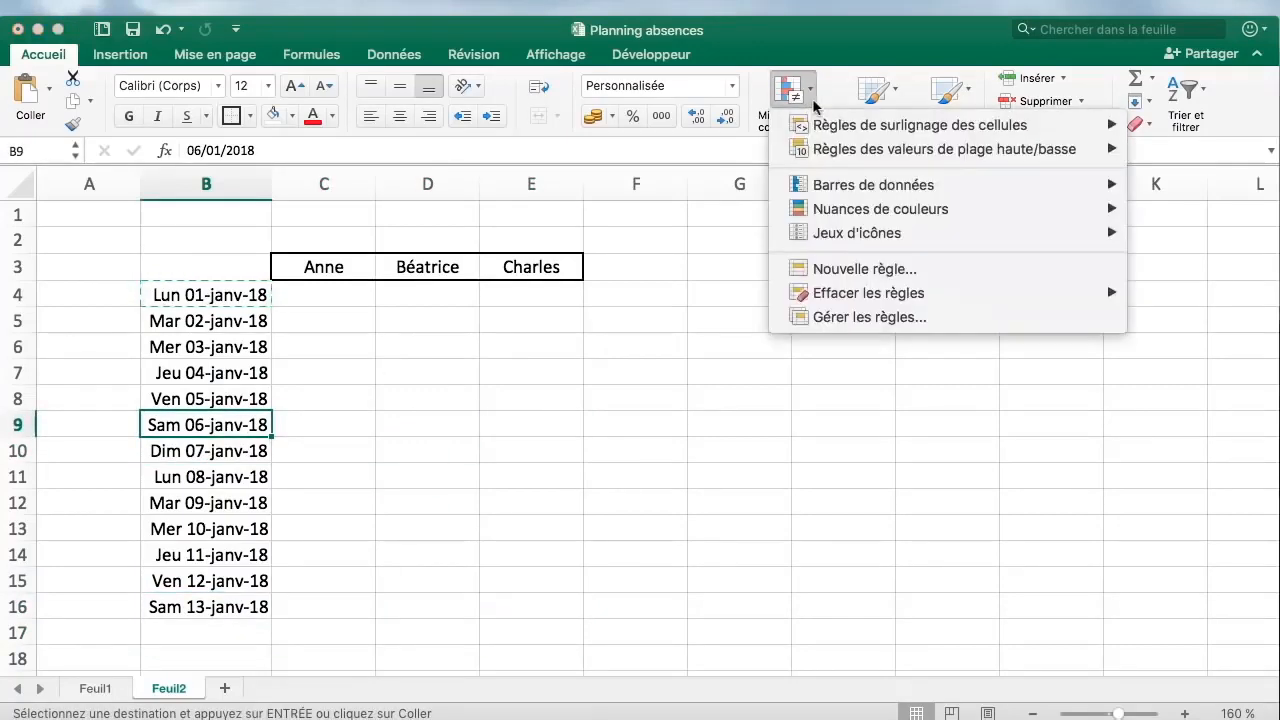
{"action": "mouse_move", "coordinate": [856, 137]}
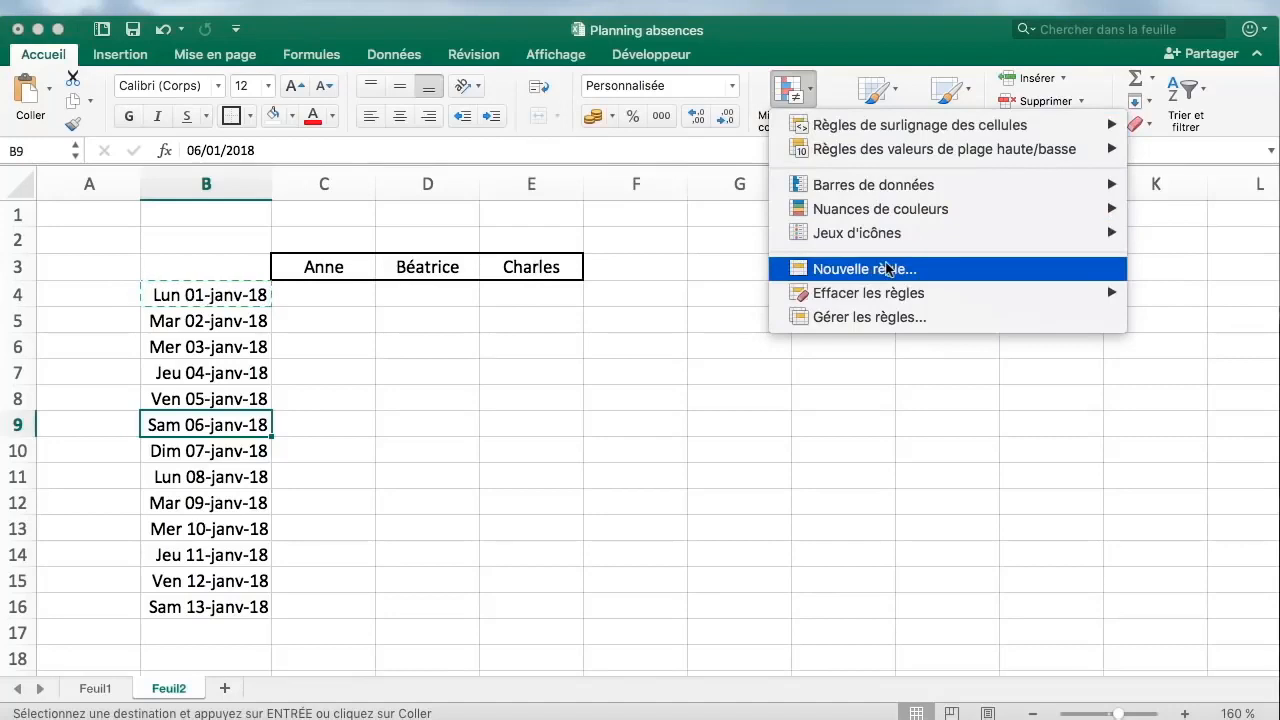
{"action": "left_click", "coordinate": [886, 269]}
{"action": "left_click", "coordinate": [626, 168]}
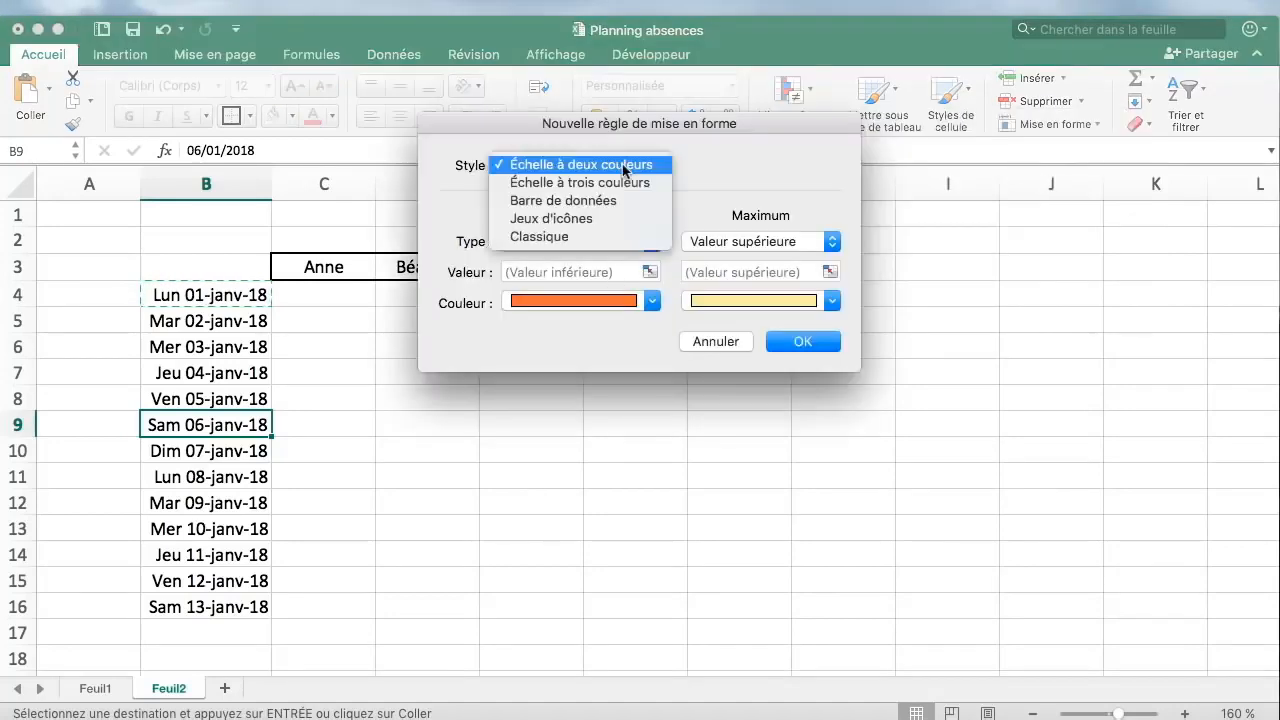
{"action": "left_click", "coordinate": [605, 235]}
{"action": "left_click", "coordinate": [591, 217]}
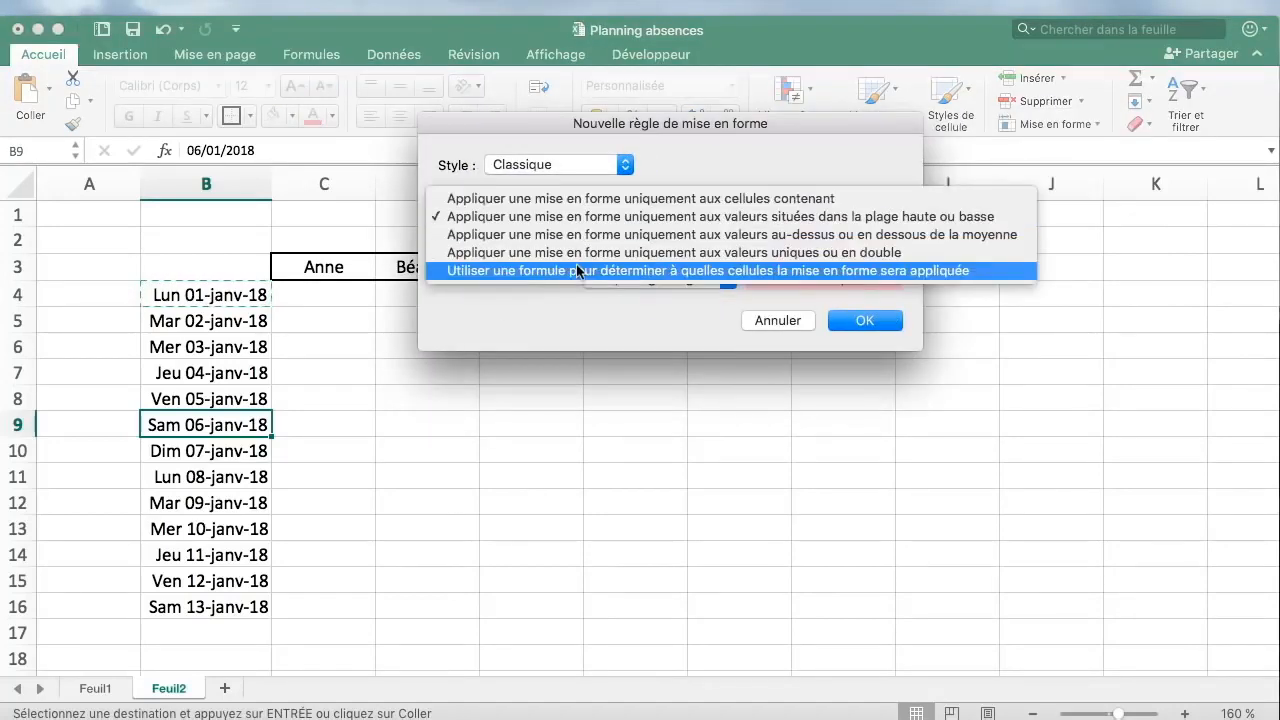
{"action": "left_click", "coordinate": [593, 272]}
{"action": "left_click", "coordinate": [568, 249]}
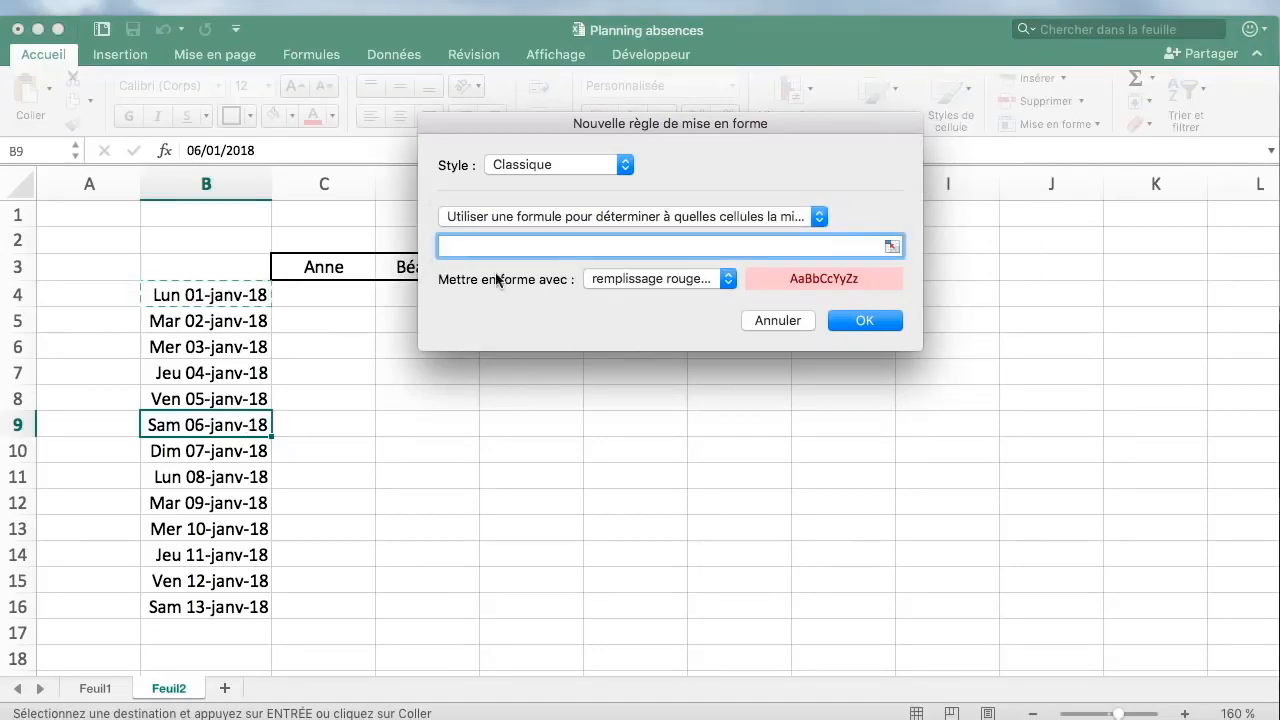
Begin the rule's formula with =ou(joursem($B$9,2)=6; as its first weekend condition
{"action": "type", "text": "="}
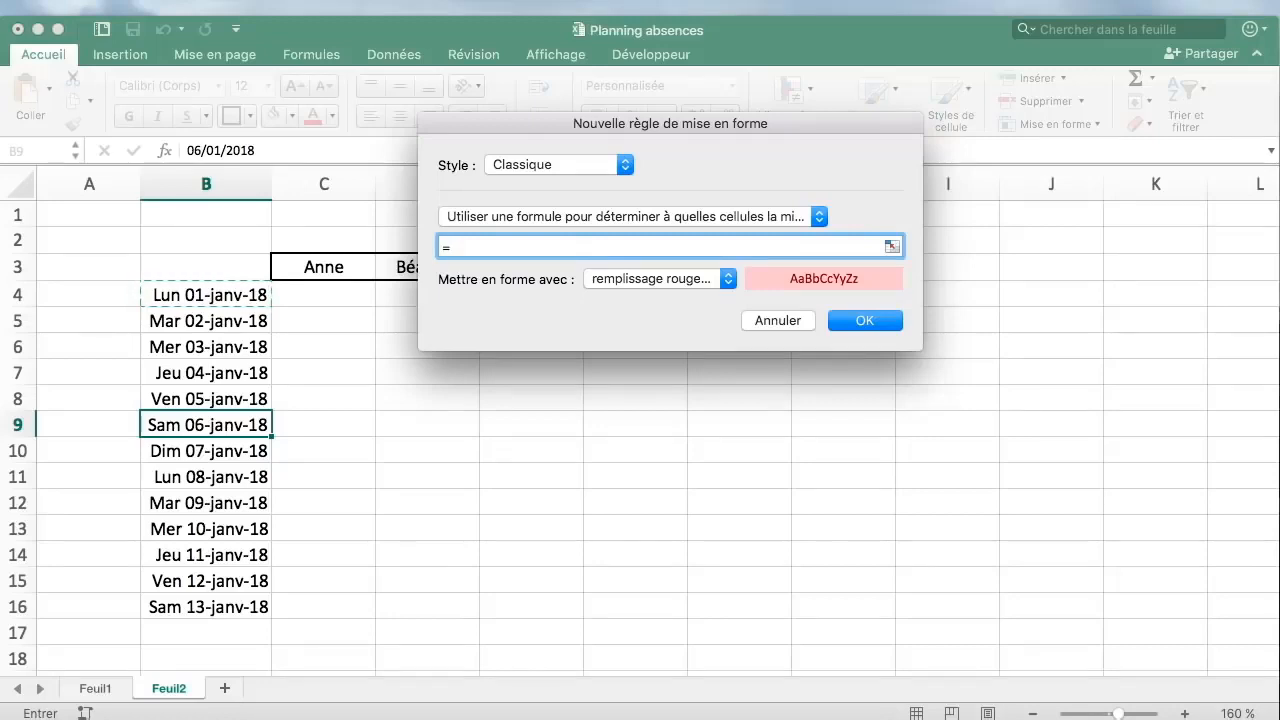
{"action": "type", "text": "ou(joursem"}
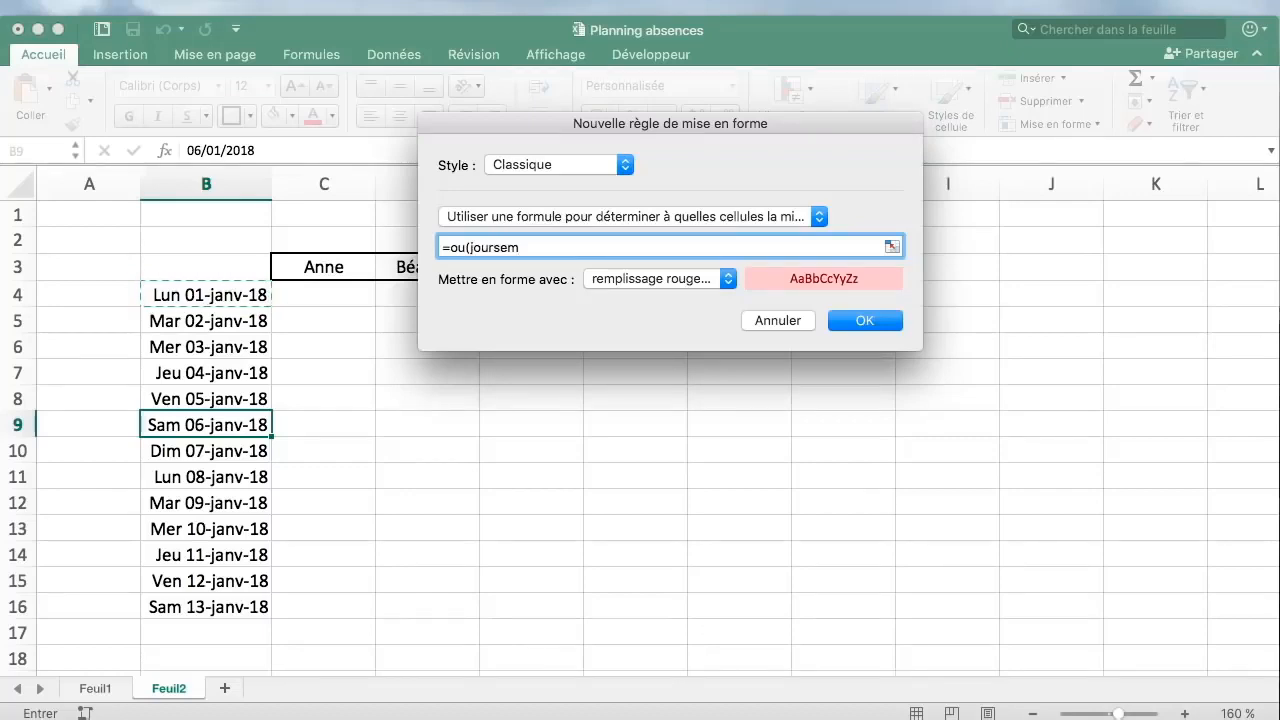
{"action": "type", "text": "("}
{"action": "left_click", "coordinate": [250, 428]}
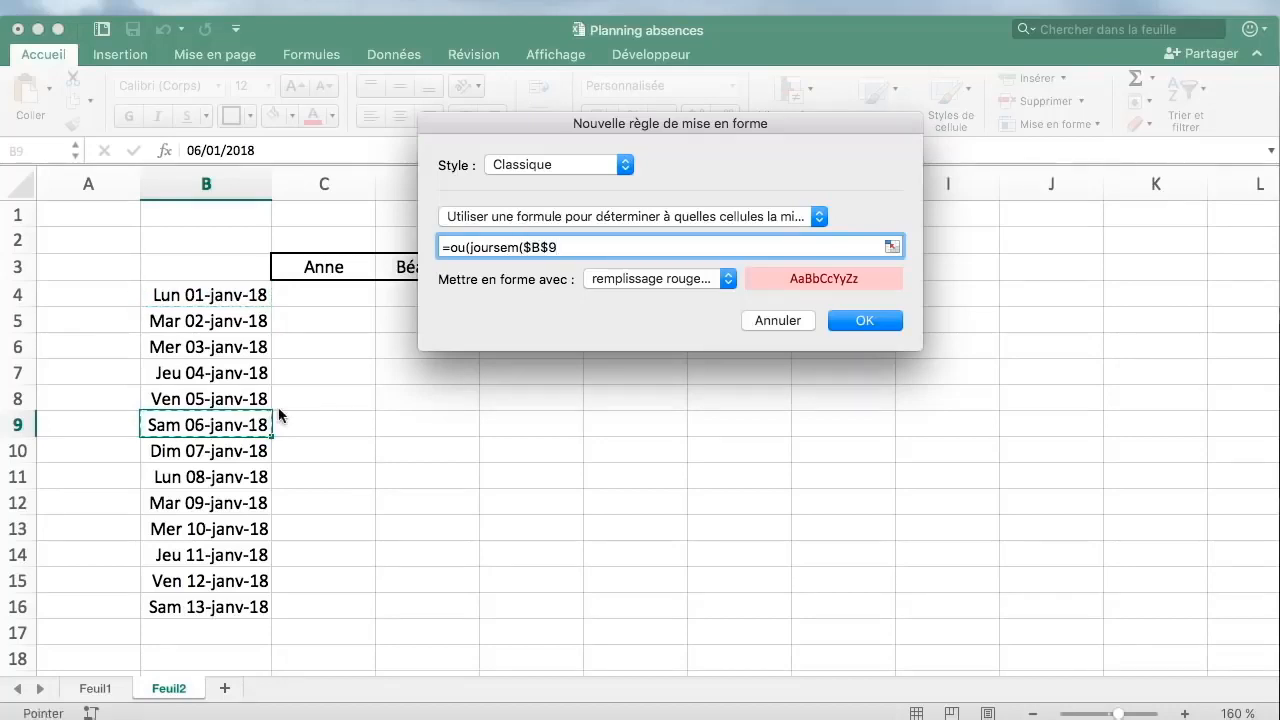
{"action": "type", "text": "="}
{"action": "type", "text": "="}
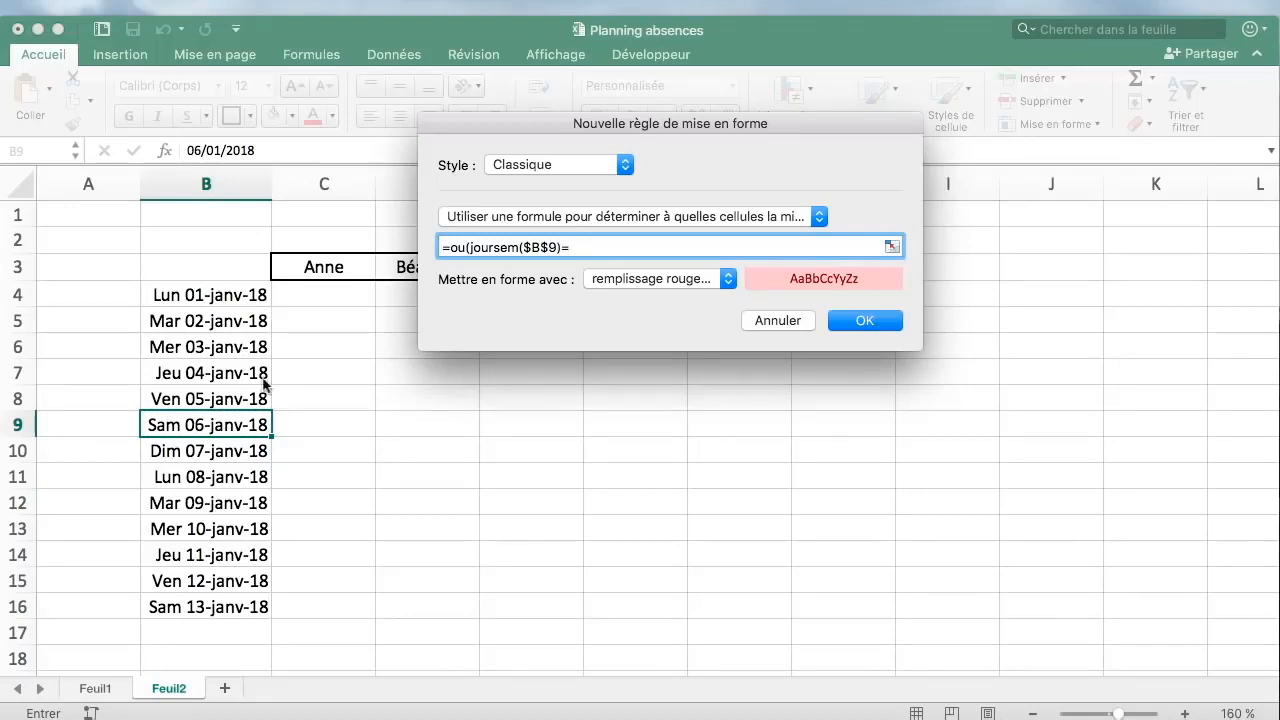
{"action": "left_click", "coordinate": [557, 247]}
{"action": "type", "text": ",2"}
{"action": "left_click", "coordinate": [631, 245]}
{"action": "type", "text": "6;"}
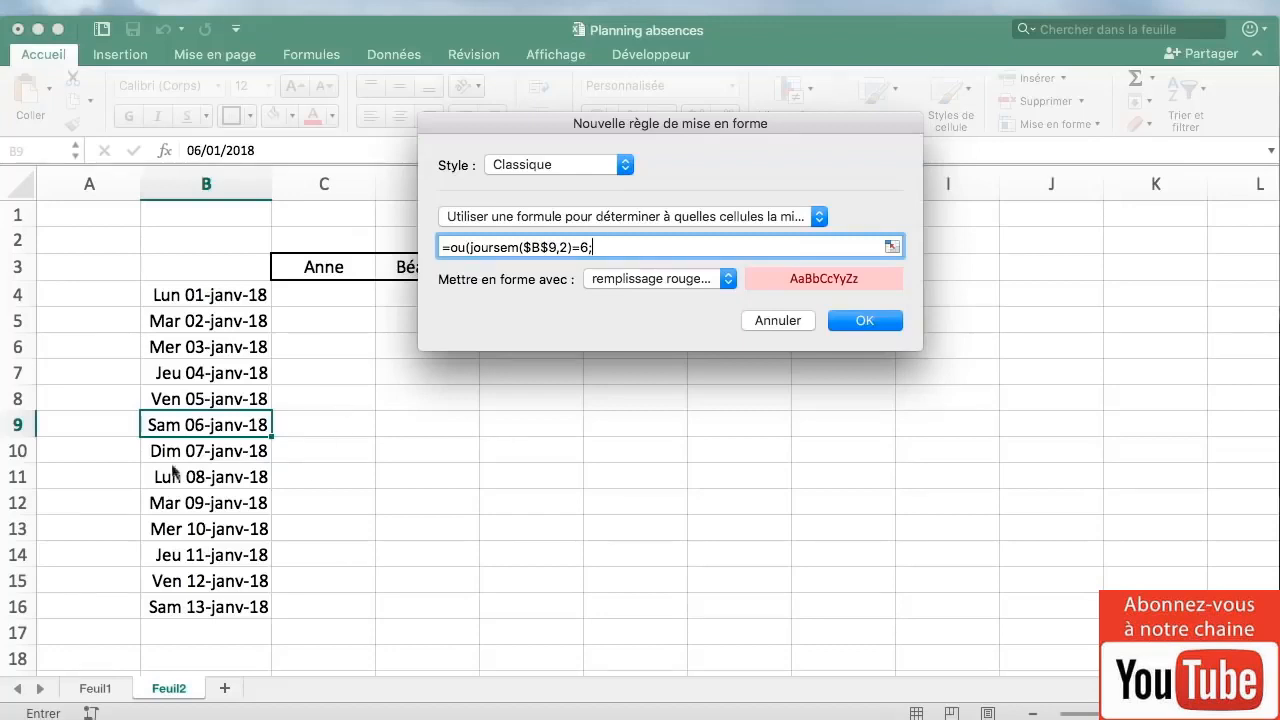
Make the row of the formula's cell reference relative so it reads $B9
{"action": "left_click", "coordinate": [549, 246]}
{"action": "key", "text": "BackSpace"}
{"action": "left_click_drag", "start_coordinate": [569, 126], "coordinate": [788, 199]}
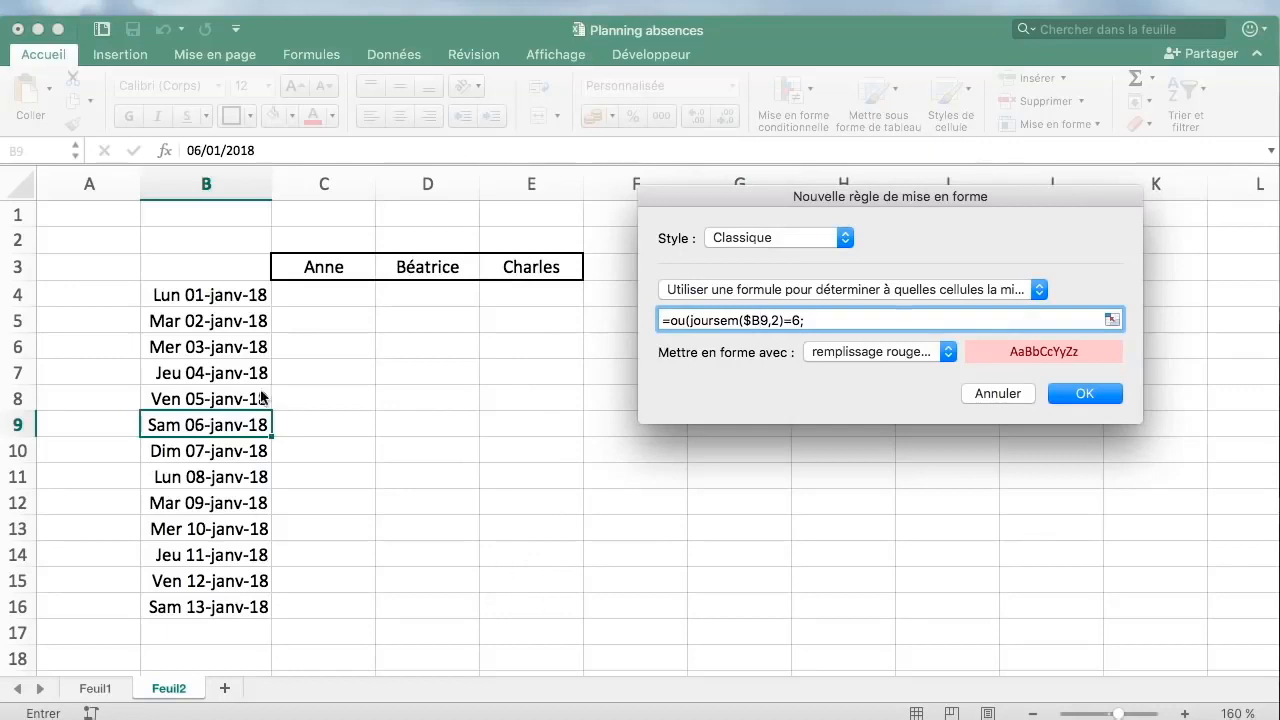
{"action": "left_click_drag", "start_coordinate": [843, 196], "coordinate": [597, 196]}
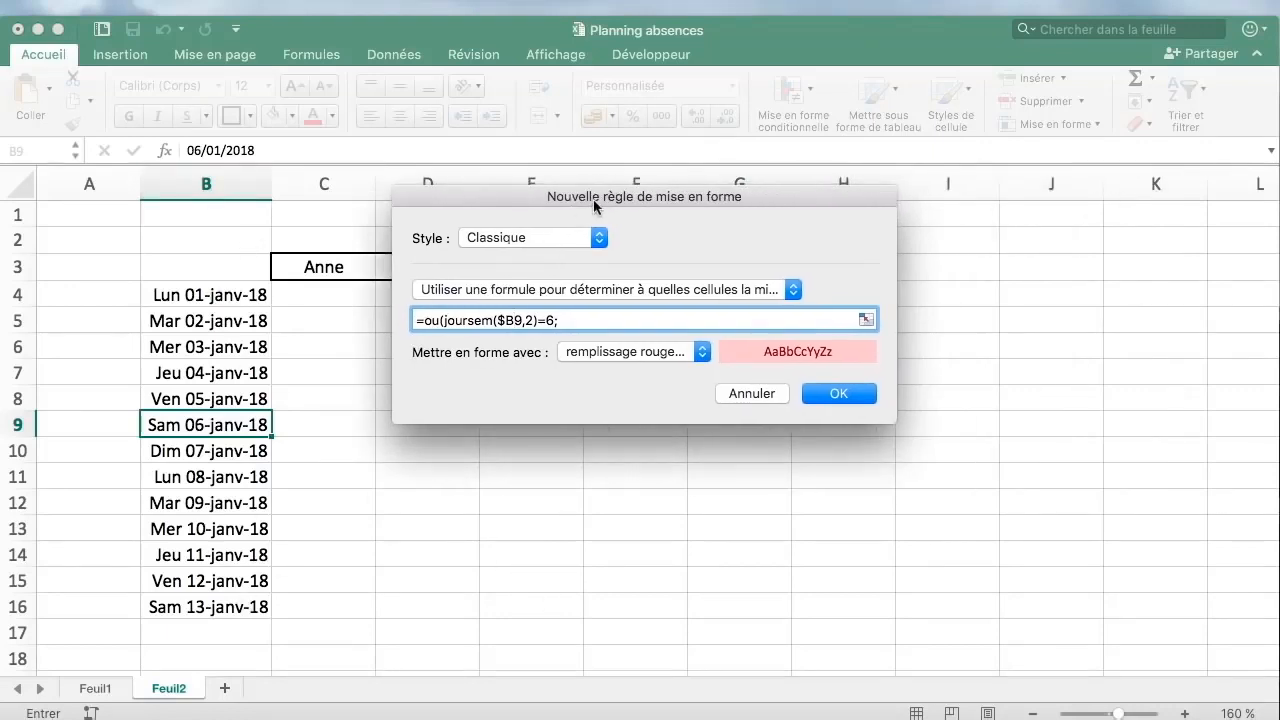
{"action": "left_click", "coordinate": [513, 319]}
{"action": "left_click", "coordinate": [531, 321]}
{"action": "key", "text": "Left"}
{"action": "key", "text": "BackSpace"}
{"action": "type", "text": ";"}
{"action": "key", "text": "BackSpace"}
{"action": "type", "text": "9"}
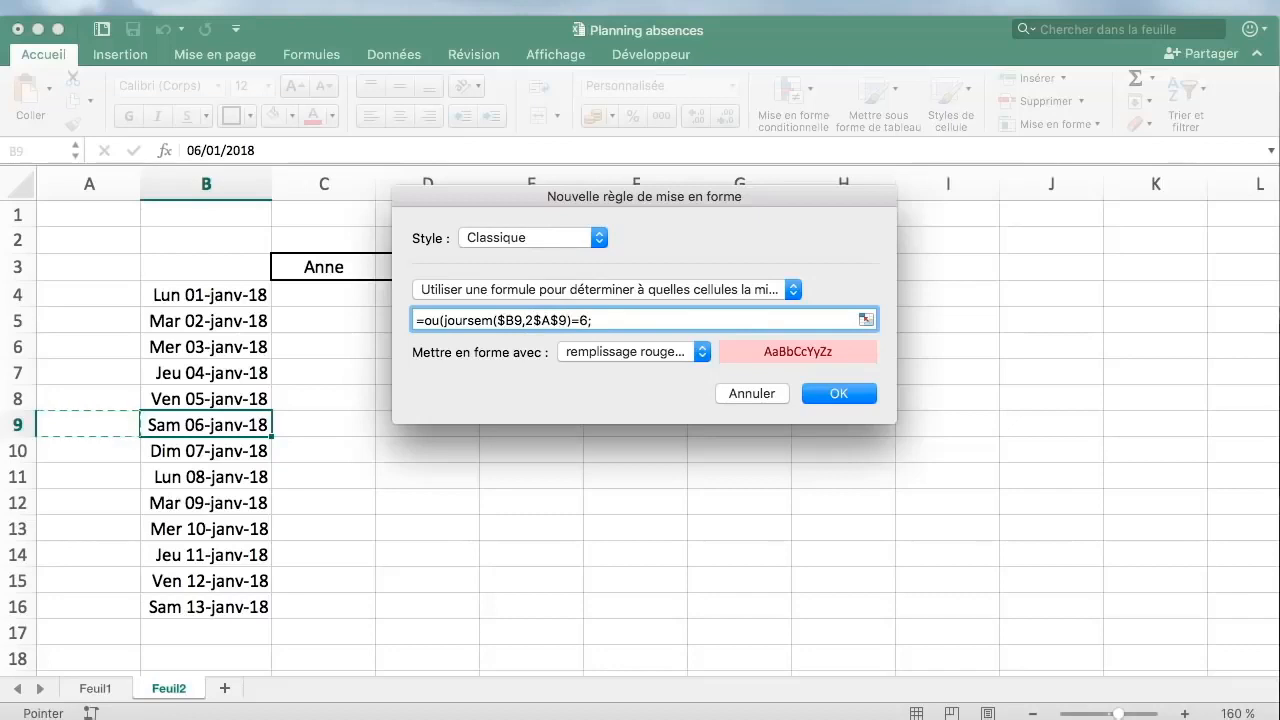
{"action": "key", "text": "BackSpace"}
{"action": "key", "text": "BackSpace"}
{"action": "key", "text": "BackSpace"}
{"action": "key", "text": "BackSpace"}
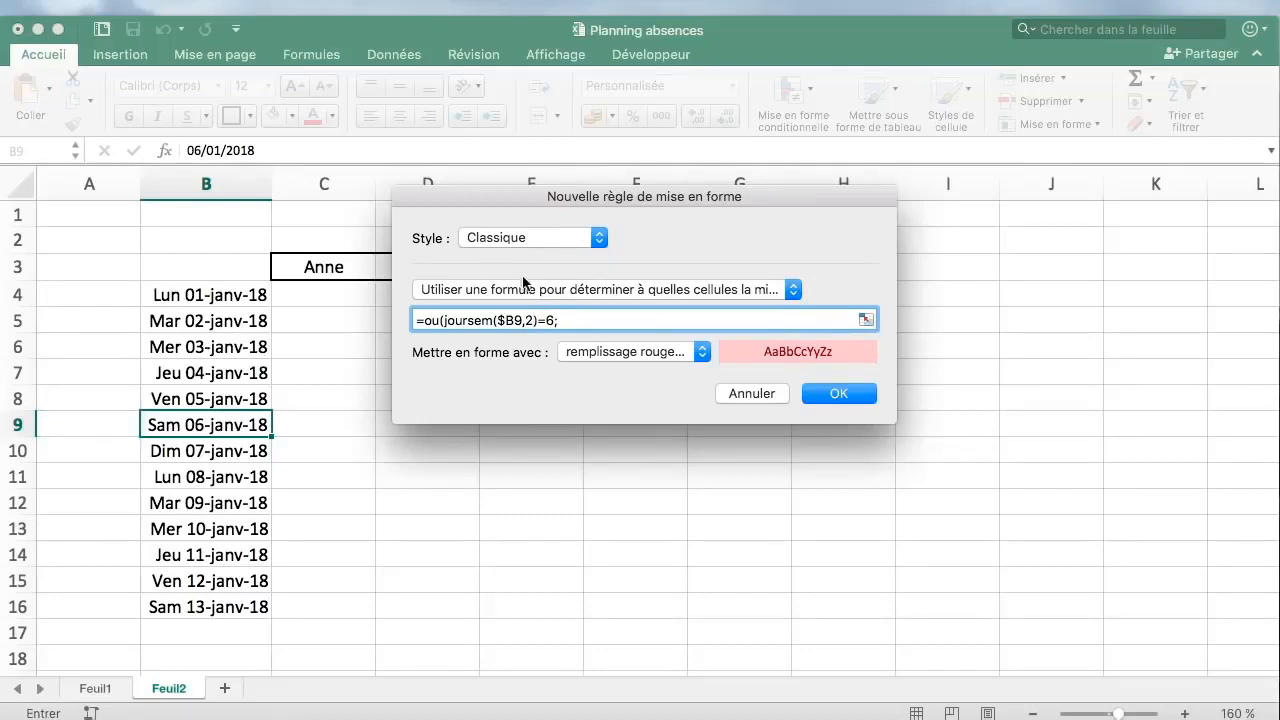
Change the comma separator to a semicolon and complete the formula as =ou(joursem($B9;2)=6;joursem($B9;2)=7)
{"action": "left_click", "coordinate": [525, 319]}
{"action": "key", "text": "BackSpace"}
{"action": "type", "text": ";"}
{"action": "left_click_drag", "start_coordinate": [445, 320], "coordinate": [554, 324]}
{"action": "left_click", "coordinate": [557, 320]}
{"action": "type", "text": ";"}
{"action": "key", "text": "cmd+v"}
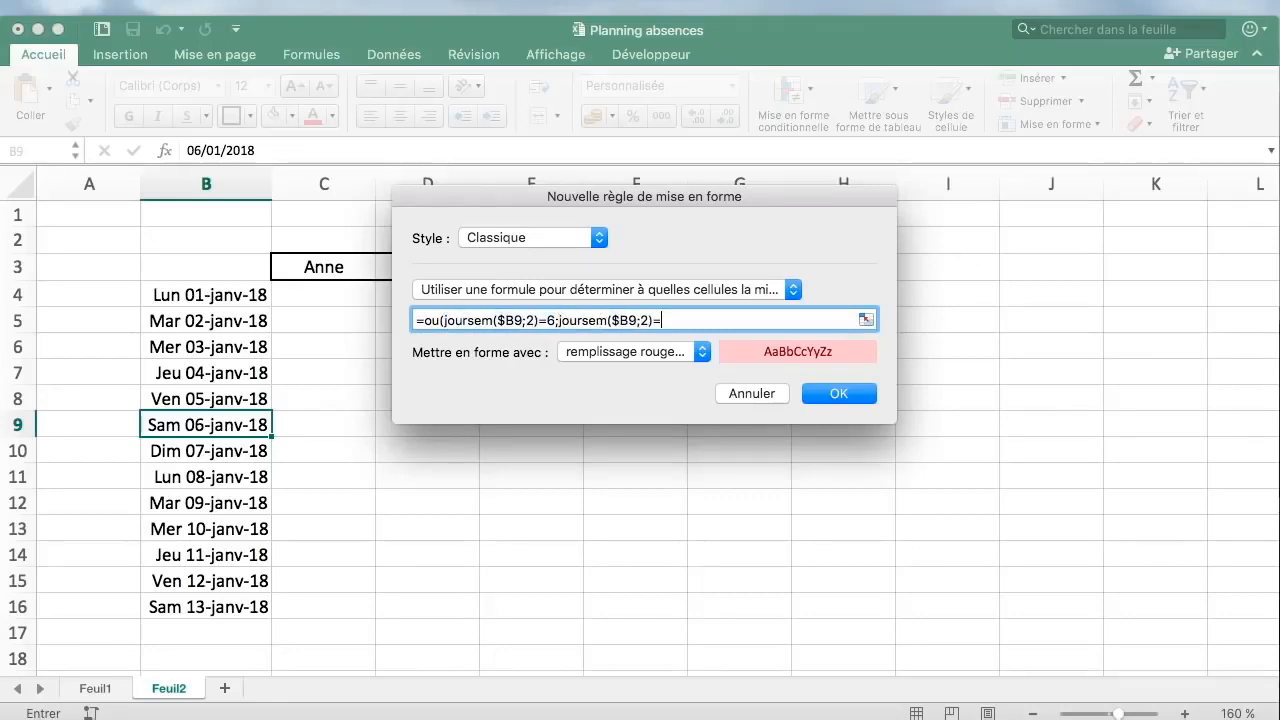
{"action": "type", "text": "7)"}
Choose a custom format for the rule and set its font colour to Automatique
{"action": "left_click", "coordinate": [680, 350]}
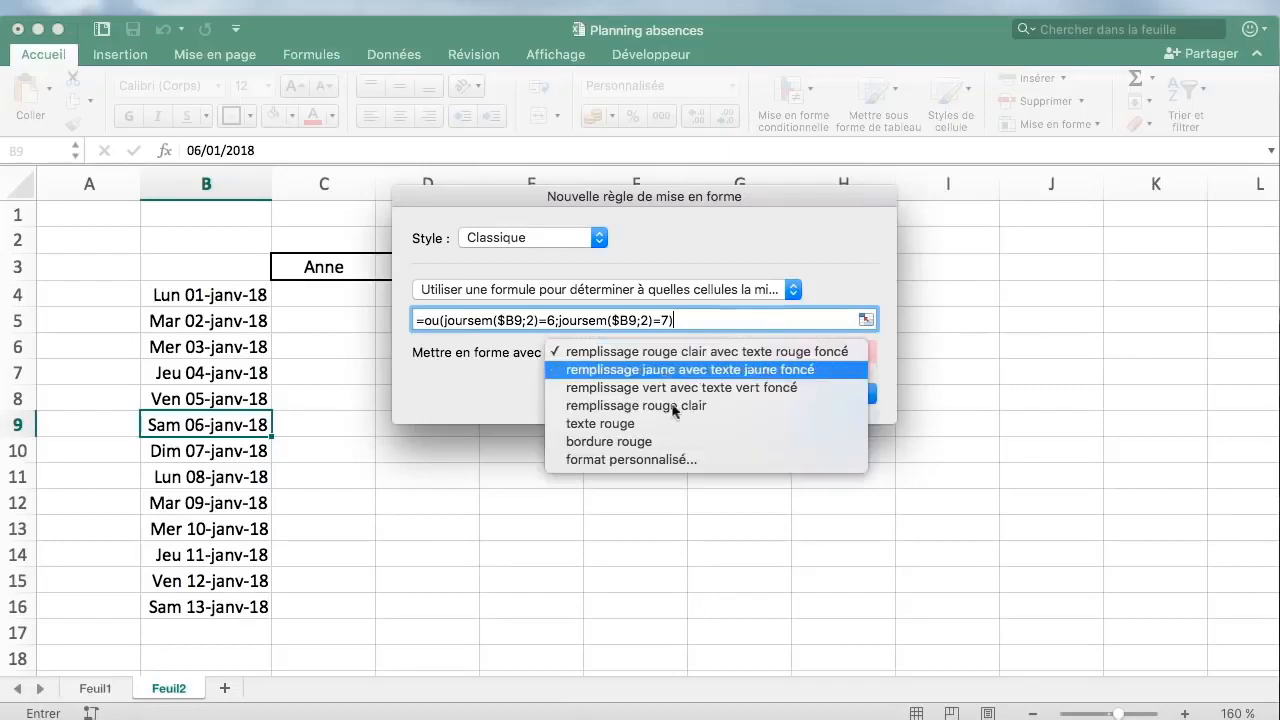
{"action": "left_click", "coordinate": [663, 456]}
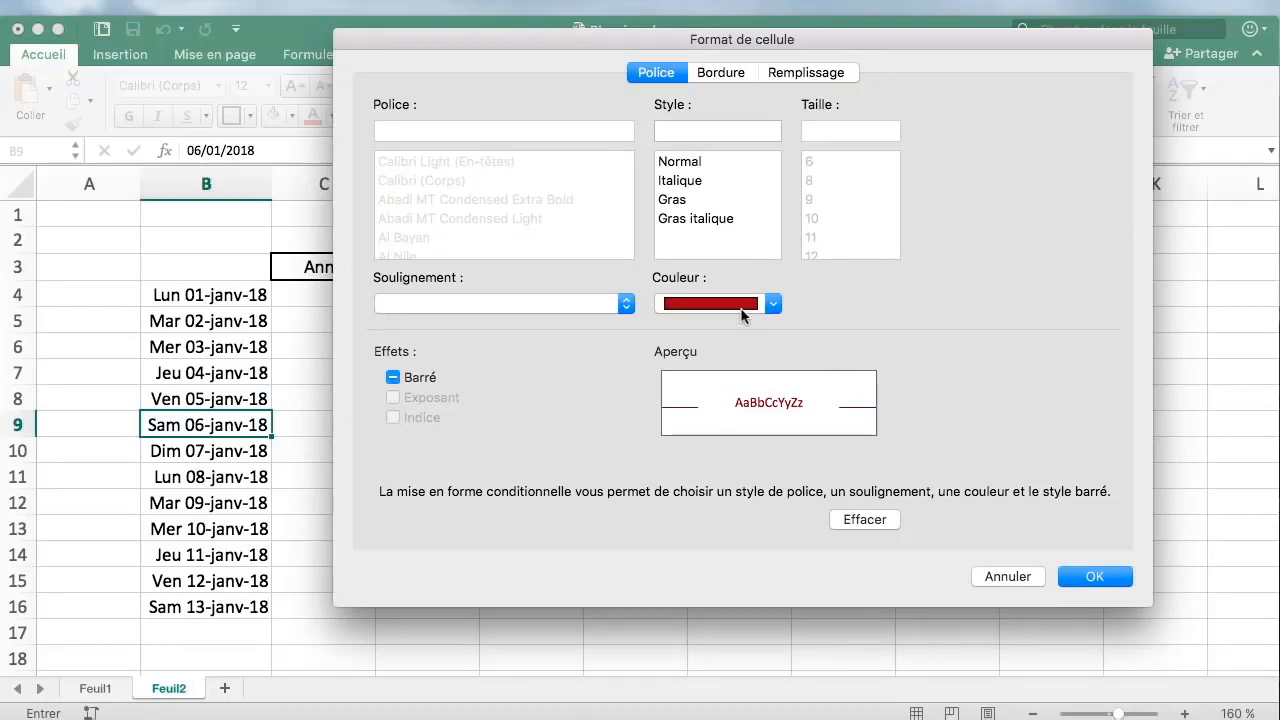
{"action": "left_click", "coordinate": [709, 312]}
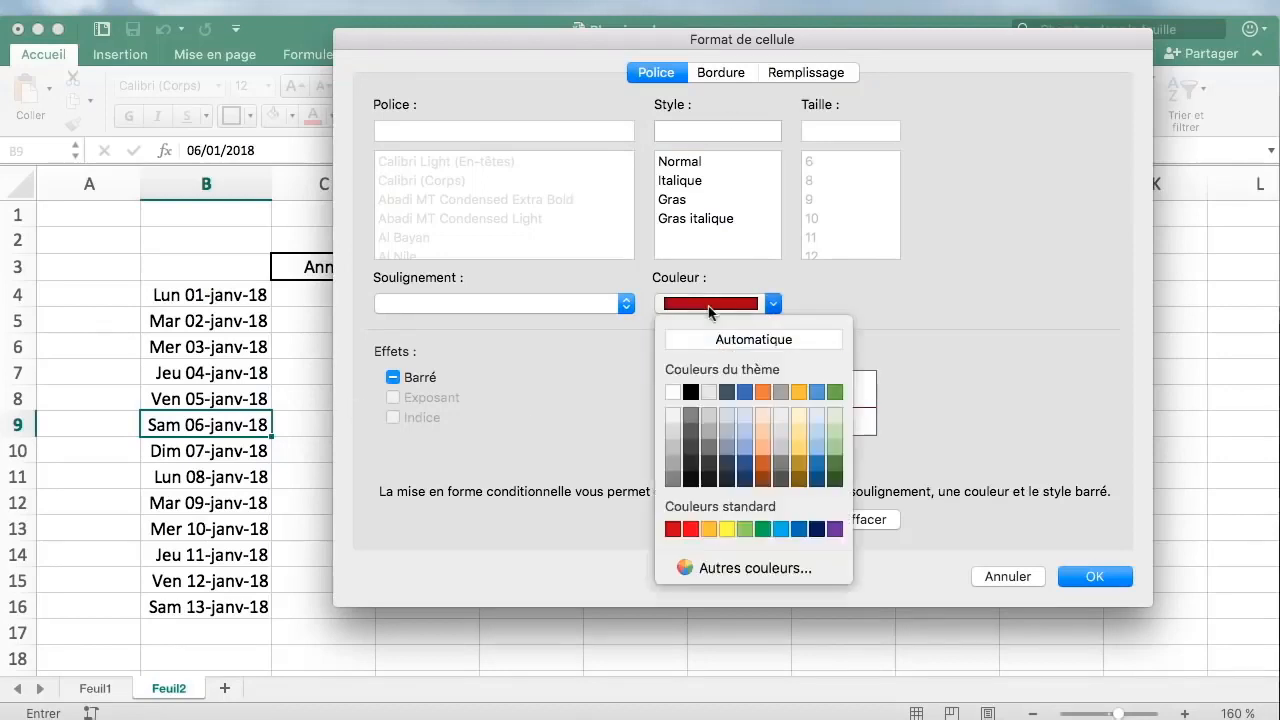
{"action": "left_click", "coordinate": [729, 340]}
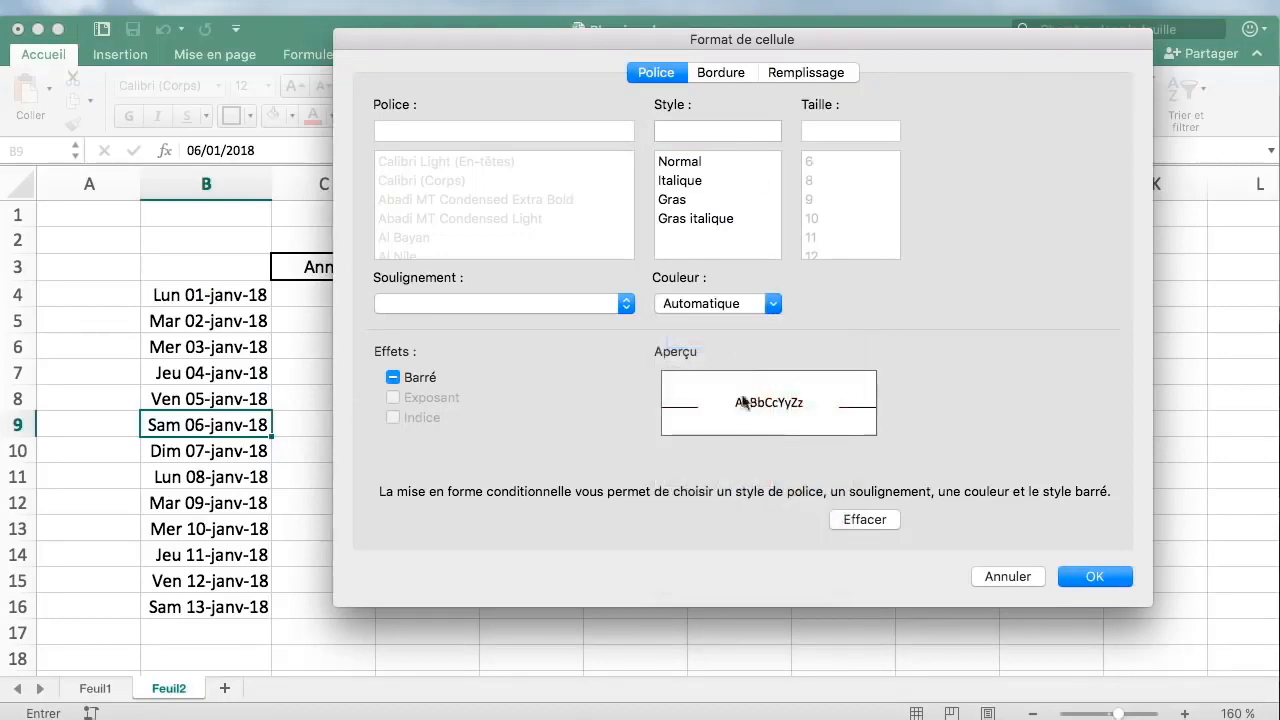
Set the rule's background fill to a medium-light grey and apply the new rule to B9
{"action": "left_click", "coordinate": [728, 73]}
{"action": "left_click", "coordinate": [802, 72]}
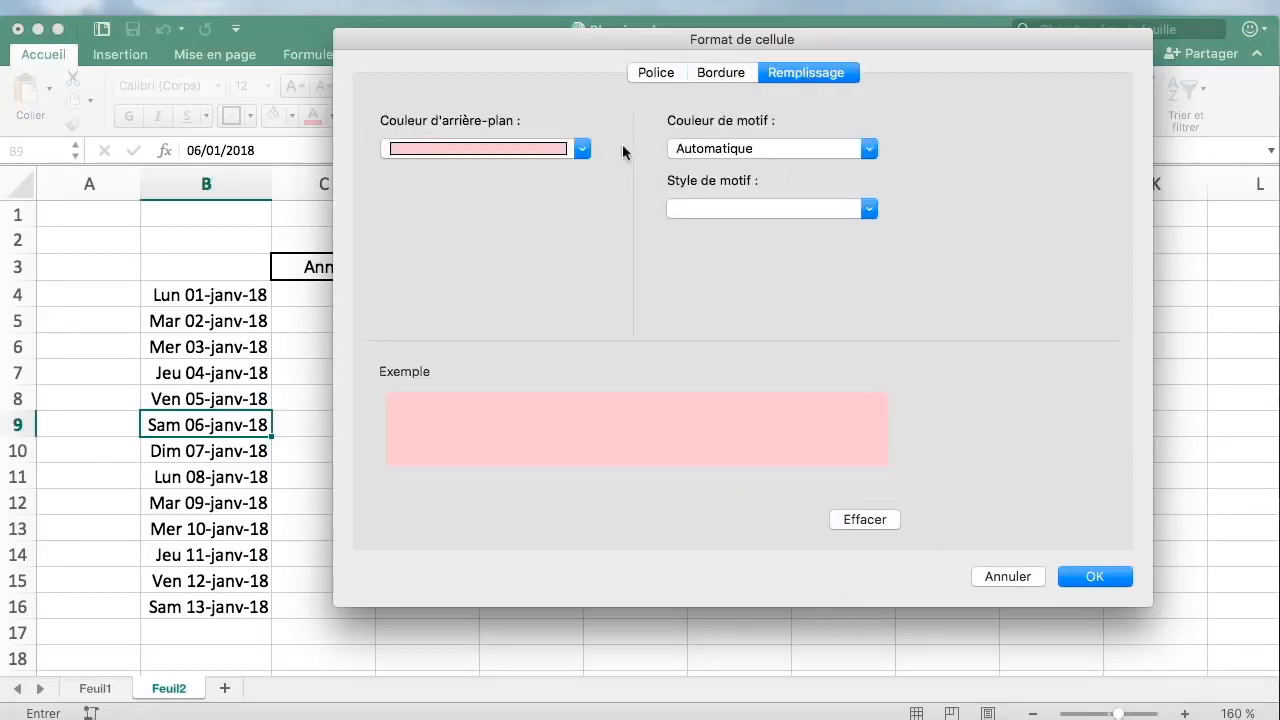
{"action": "left_click", "coordinate": [581, 149]}
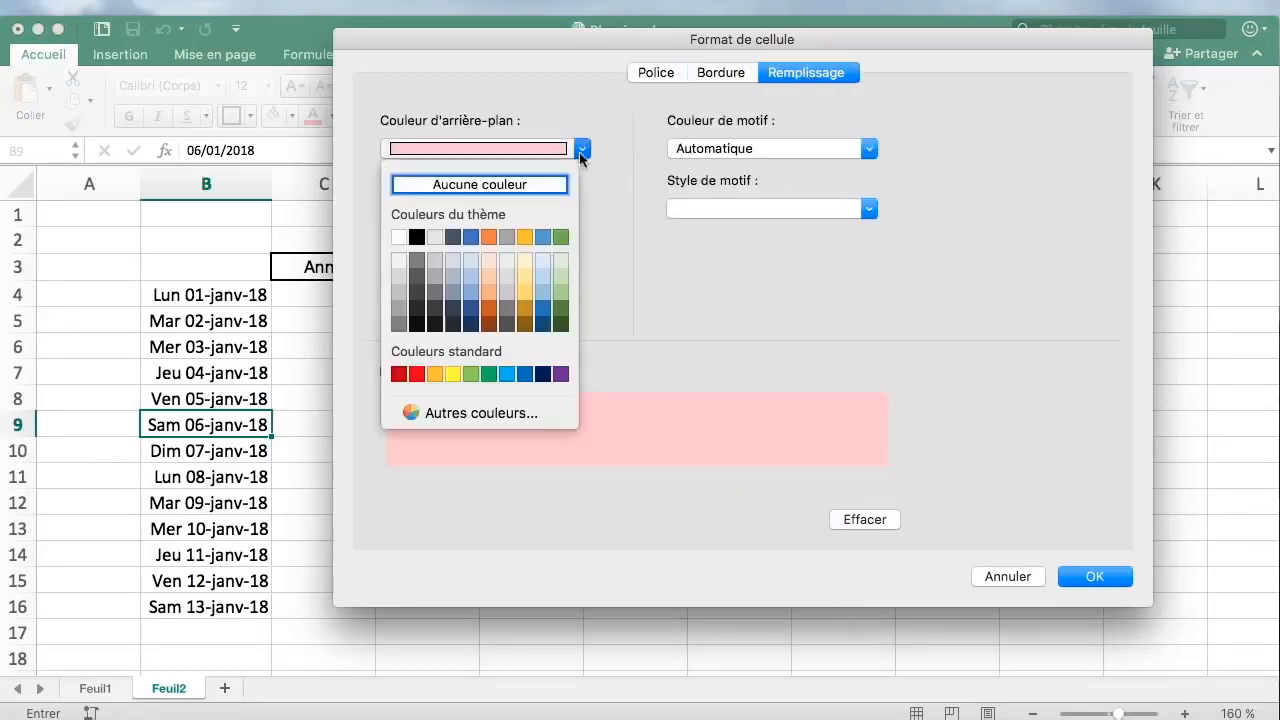
{"action": "left_click", "coordinate": [399, 291]}
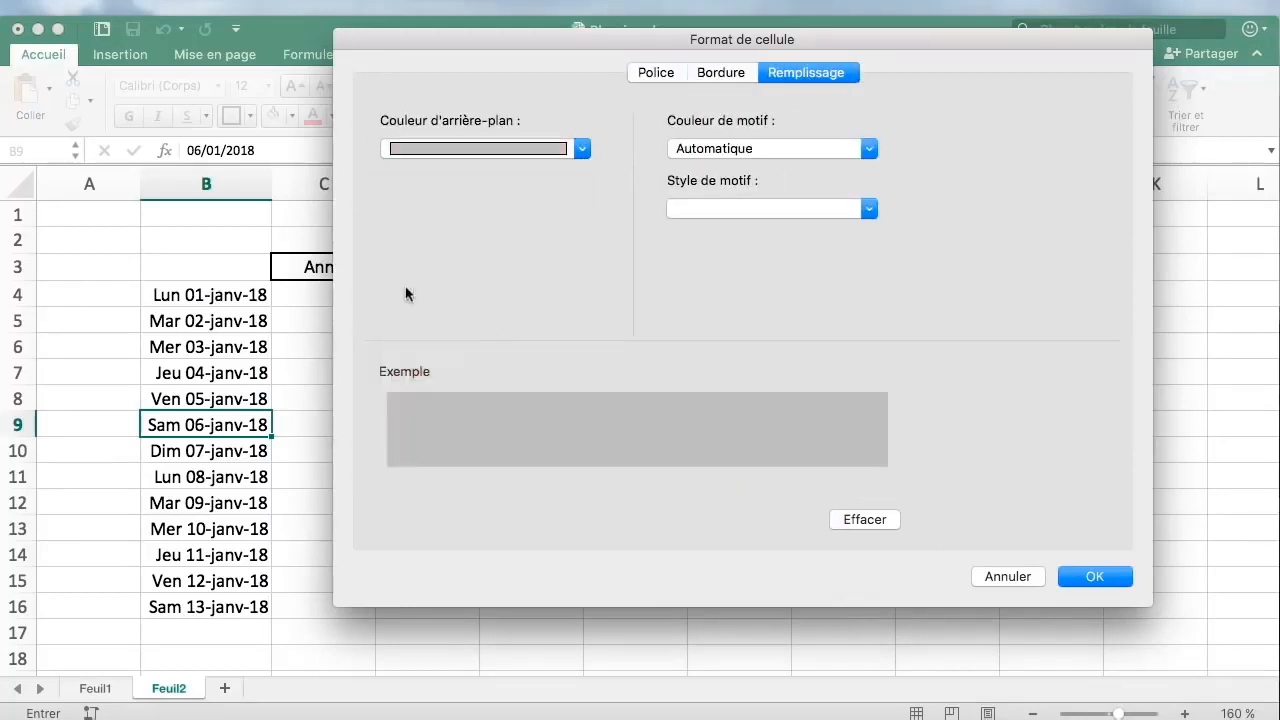
{"action": "left_click", "coordinate": [1095, 582]}
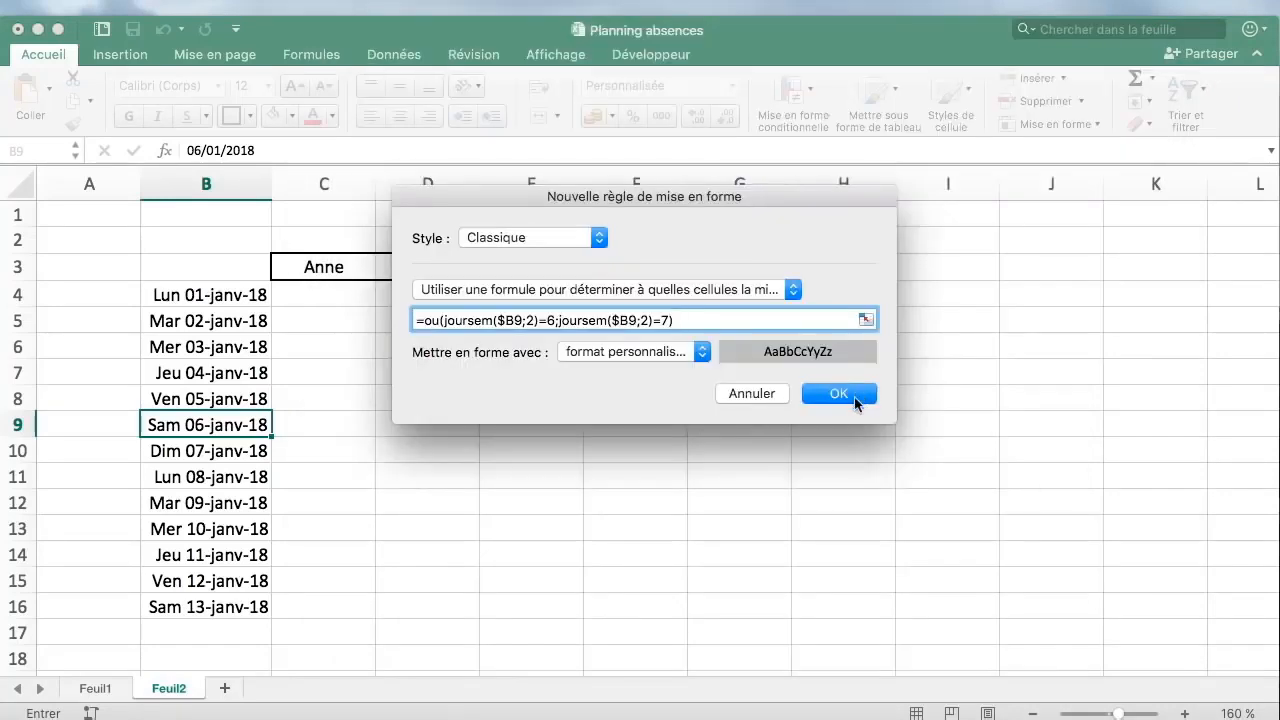
{"action": "left_click", "coordinate": [839, 394]}
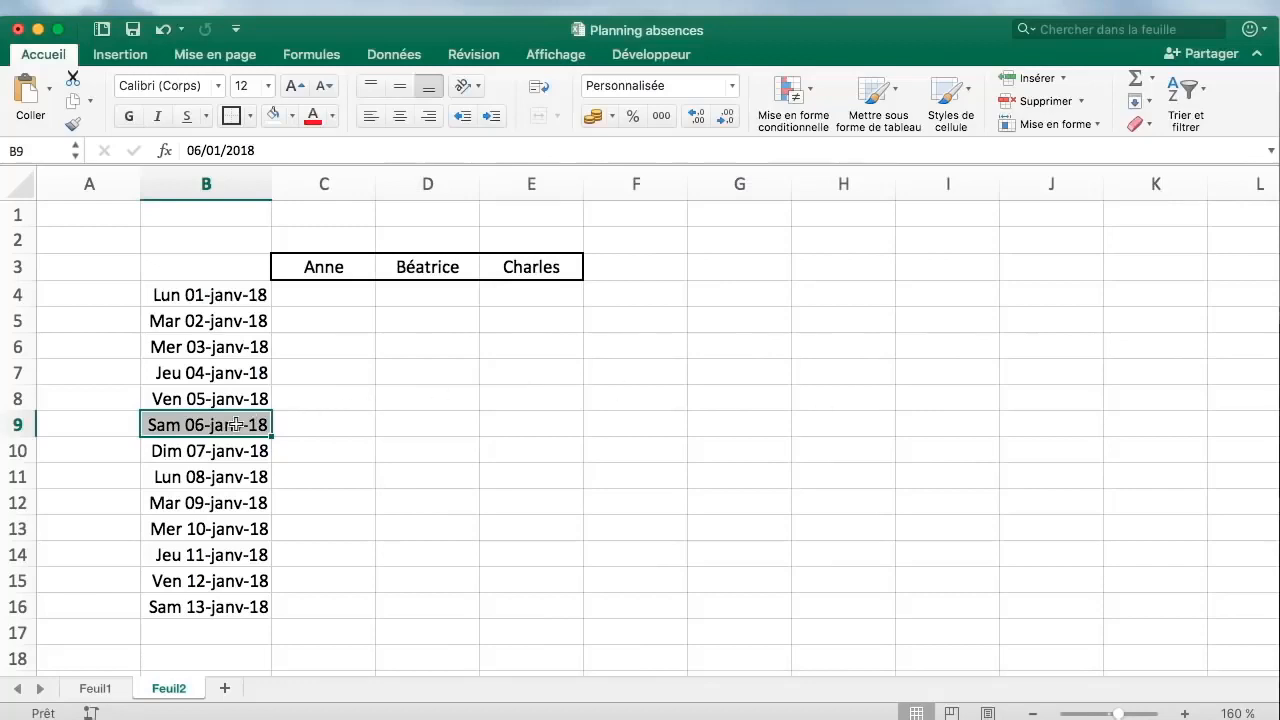
Copy B9's format to the neighbouring cell C9 with the format painter
{"action": "left_click", "coordinate": [330, 476]}
{"action": "left_click", "coordinate": [258, 424]}
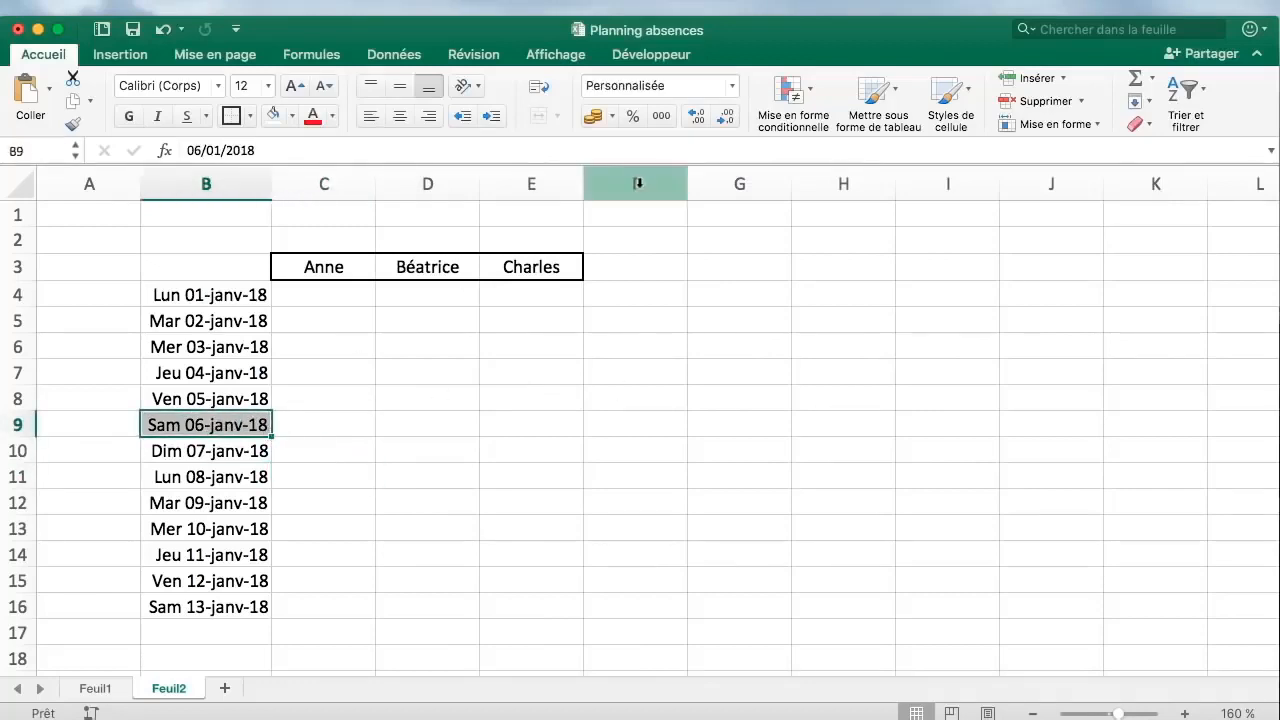
{"action": "left_click", "coordinate": [72, 123]}
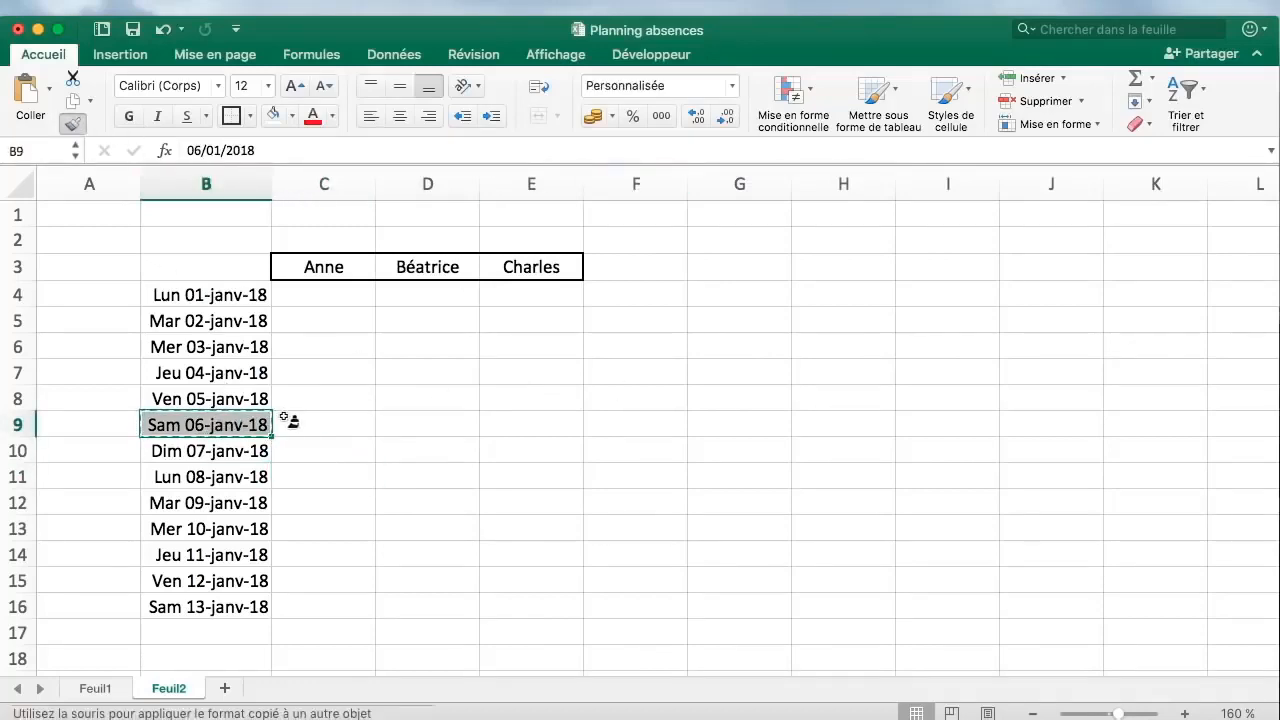
{"action": "mouse_move", "coordinate": [294, 423]}
{"action": "left_mouse_down"}
{"action": "mouse_move", "coordinate": [491, 423]}
{"action": "mouse_move", "coordinate": [494, 445]}
{"action": "mouse_move", "coordinate": [329, 417]}
{"action": "mouse_move", "coordinate": [272, 425]}
{"action": "left_mouse_up"}
Copy B9's format, including the weekend rule, to the whole planning range B4:E16
{"action": "left_click", "coordinate": [246, 426]}
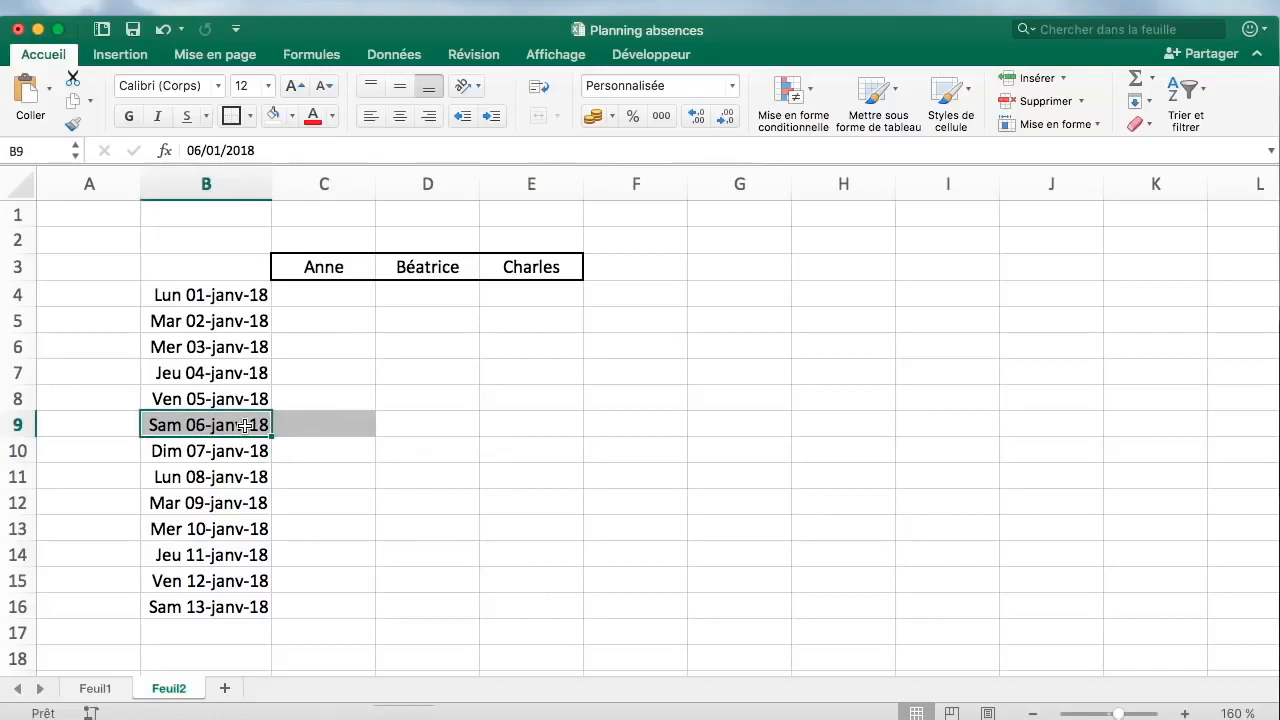
{"action": "left_click", "coordinate": [73, 124]}
{"action": "left_click_drag", "start_coordinate": [194, 290], "coordinate": [535, 600]}
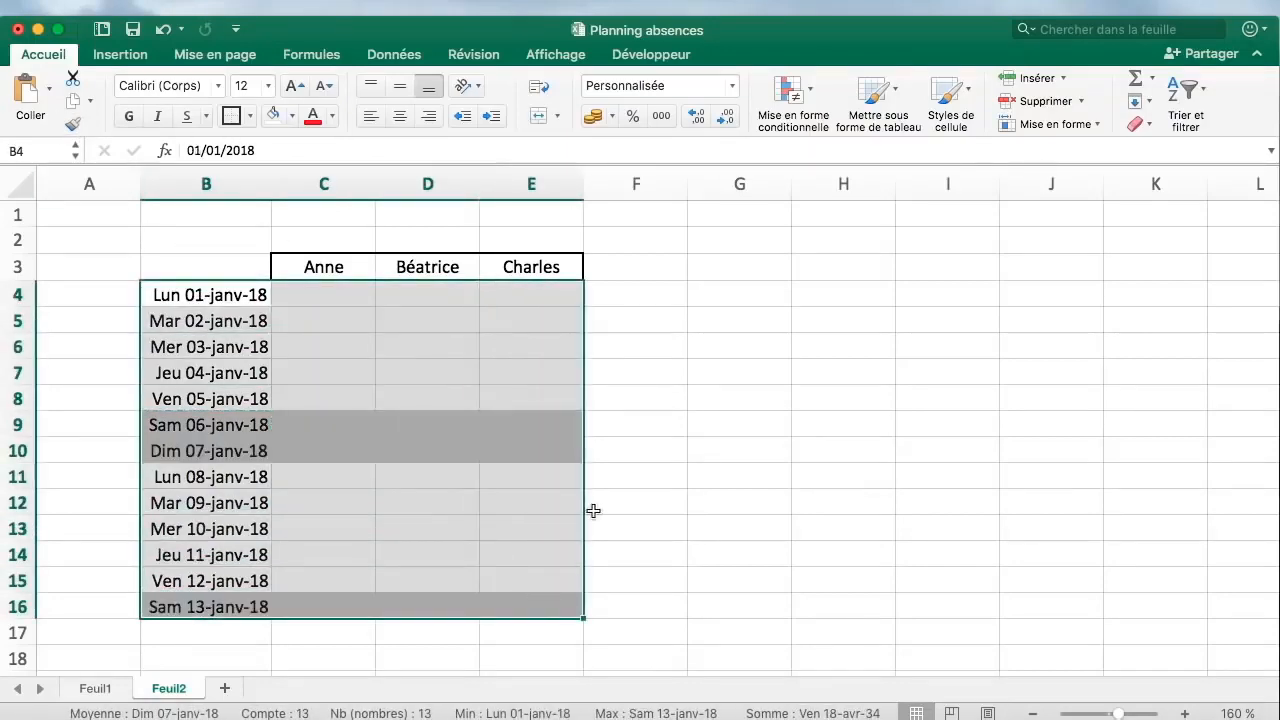
{"action": "left_click", "coordinate": [606, 430]}
{"action": "left_click_drag", "start_coordinate": [230, 420], "coordinate": [537, 445]}
{"action": "left_click", "coordinate": [553, 492]}
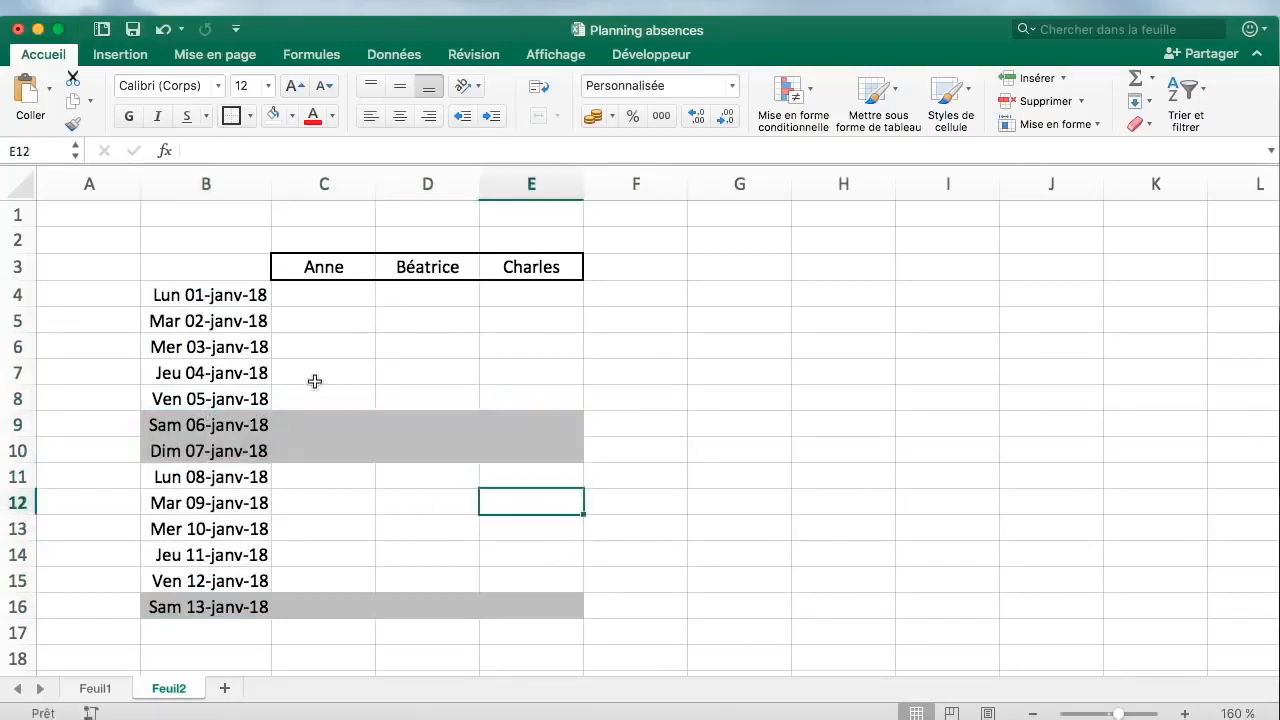
{"action": "left_click_drag", "start_coordinate": [190, 293], "coordinate": [215, 607]}
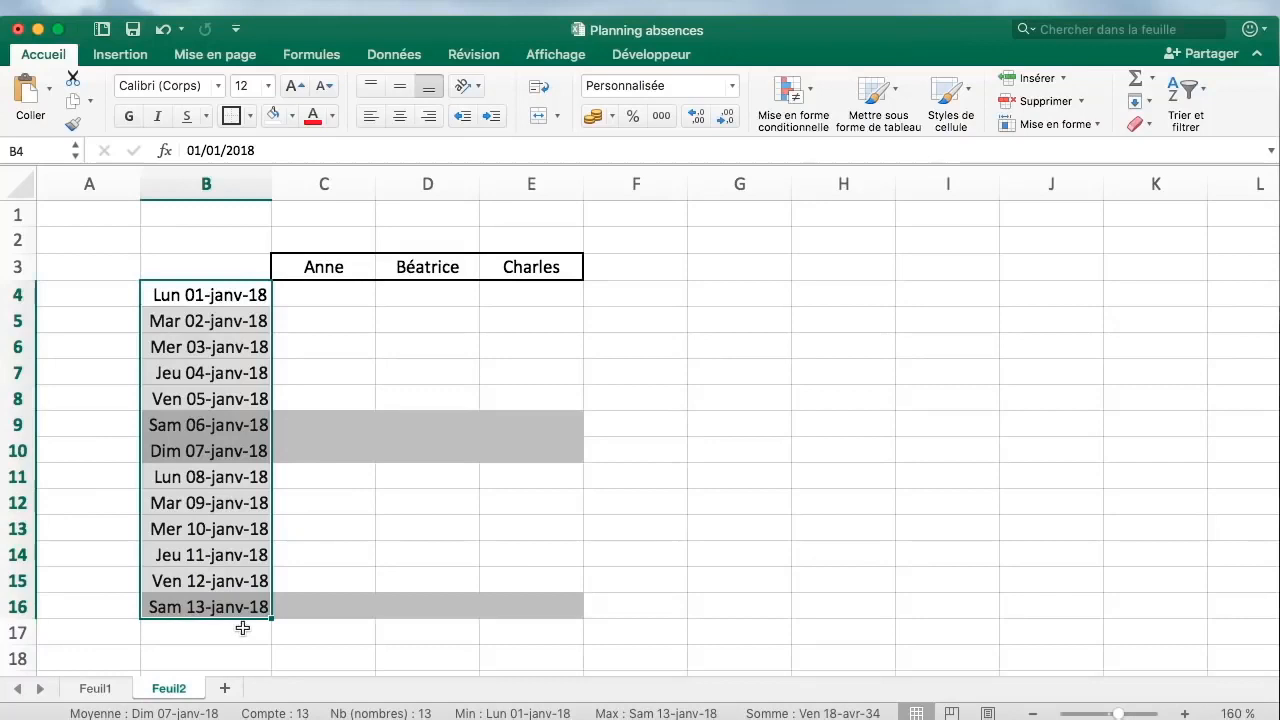
{"action": "left_click", "coordinate": [417, 291]}
{"action": "left_click", "coordinate": [357, 400]}
{"action": "left_click", "coordinate": [328, 293]}
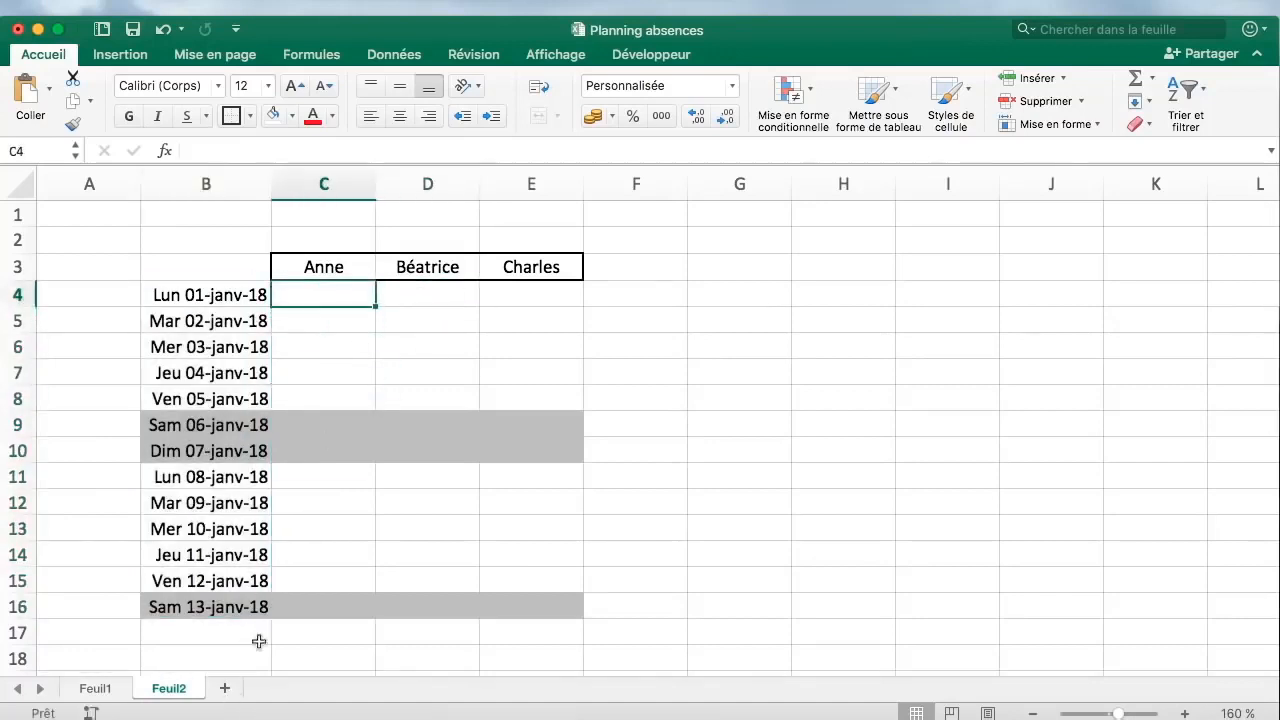
Add a new worksheet after Feuil2 and rename it parametres
{"action": "left_click", "coordinate": [226, 692]}
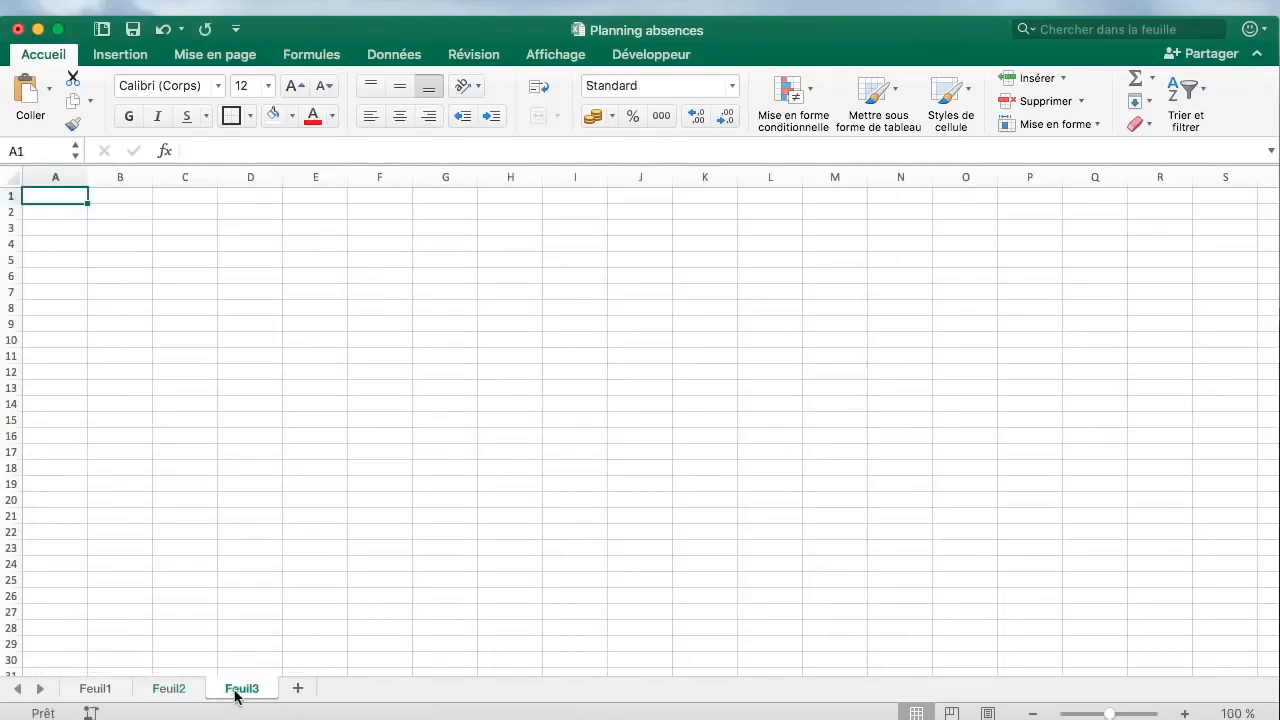
{"action": "double_click", "coordinate": [232, 690]}
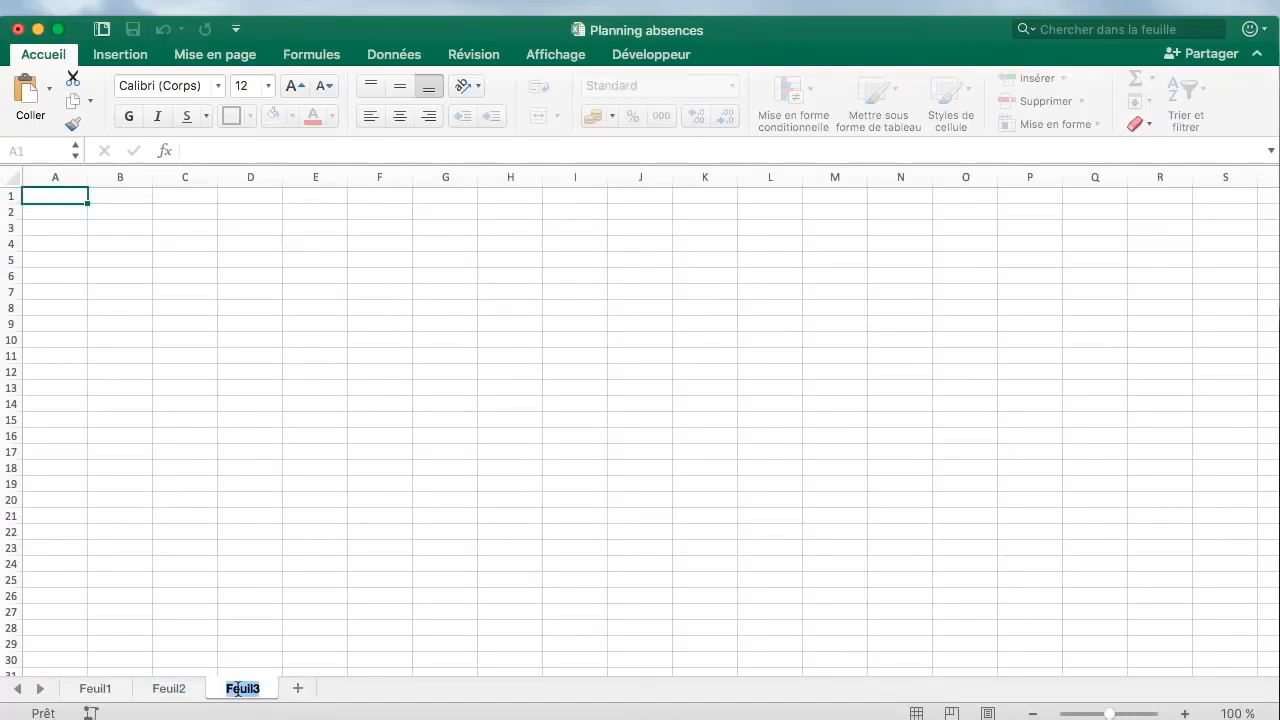
{"action": "type", "text": "arametres"}
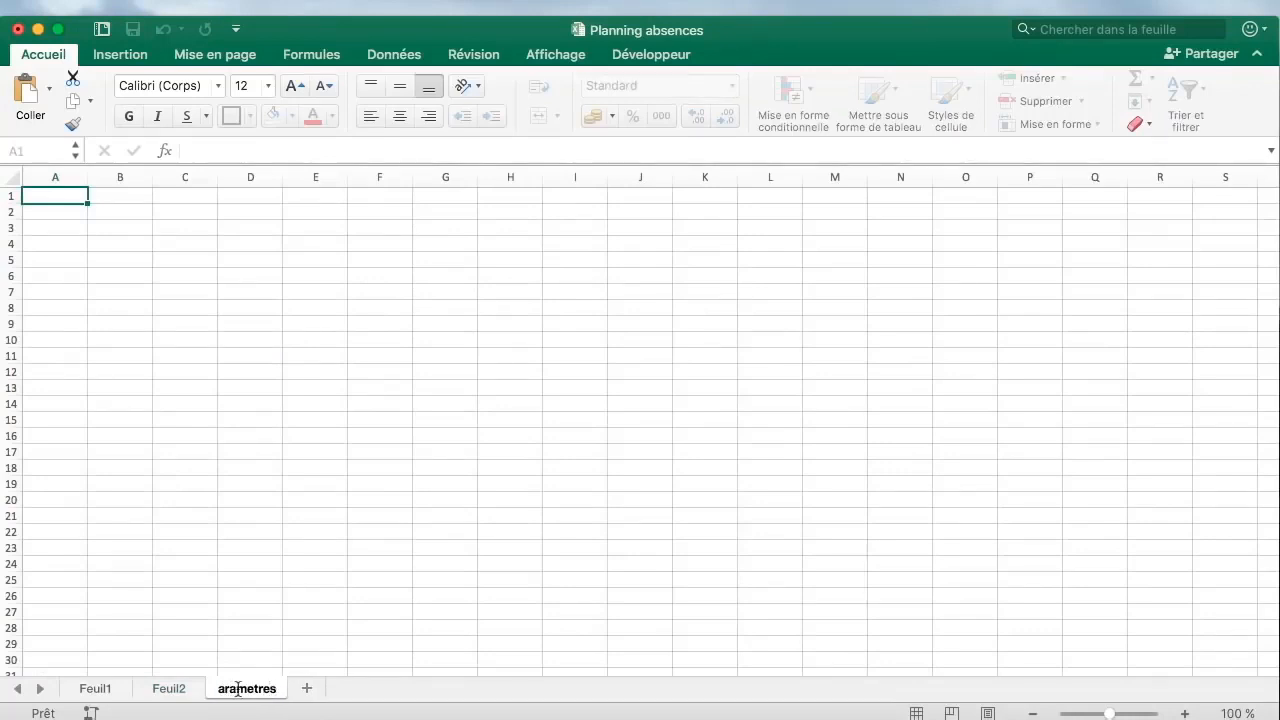
{"action": "key", "text": "BackSpace"}
{"action": "key", "text": "BackSpace"}
{"action": "key", "text": "BackSpace"}
{"action": "key", "text": "BackSpace"}
{"action": "key", "text": "BackSpace"}
{"action": "key", "text": "BackSpace"}
{"action": "key", "text": "BackSpace"}
{"action": "type", "text": "rametres"}
{"action": "key", "text": "Return"}
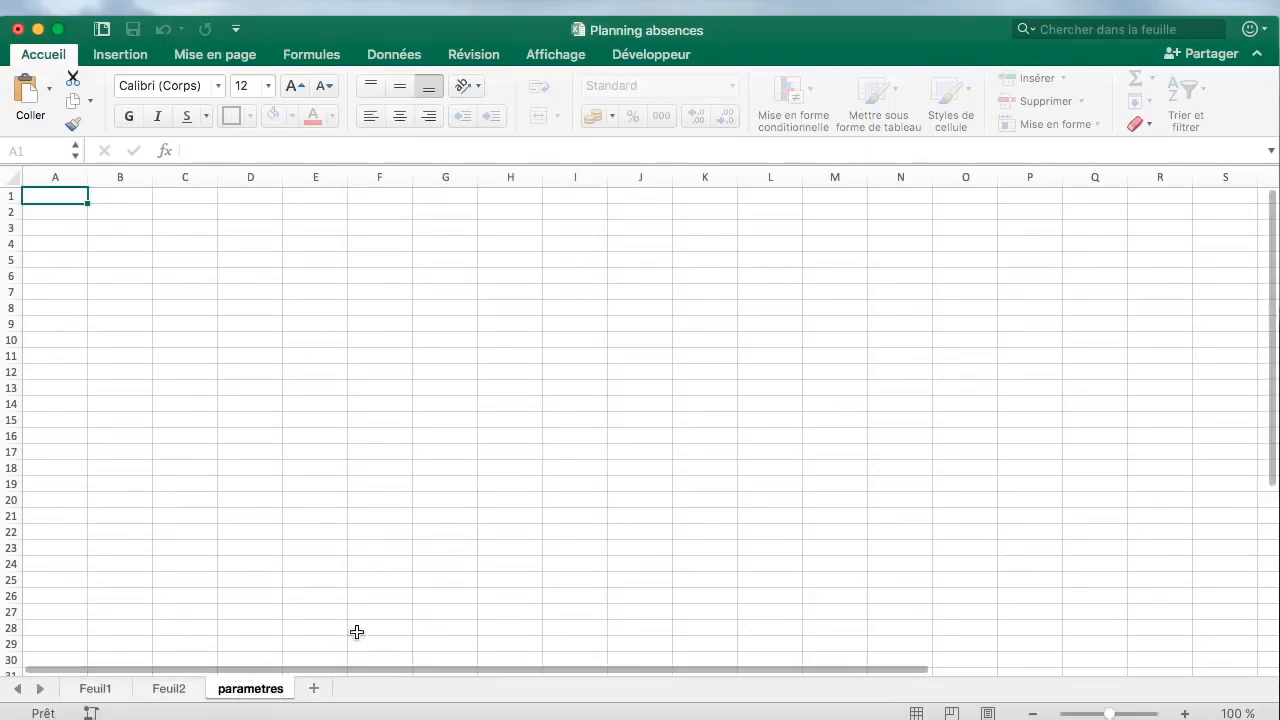
{"action": "left_click", "coordinate": [357, 632]}
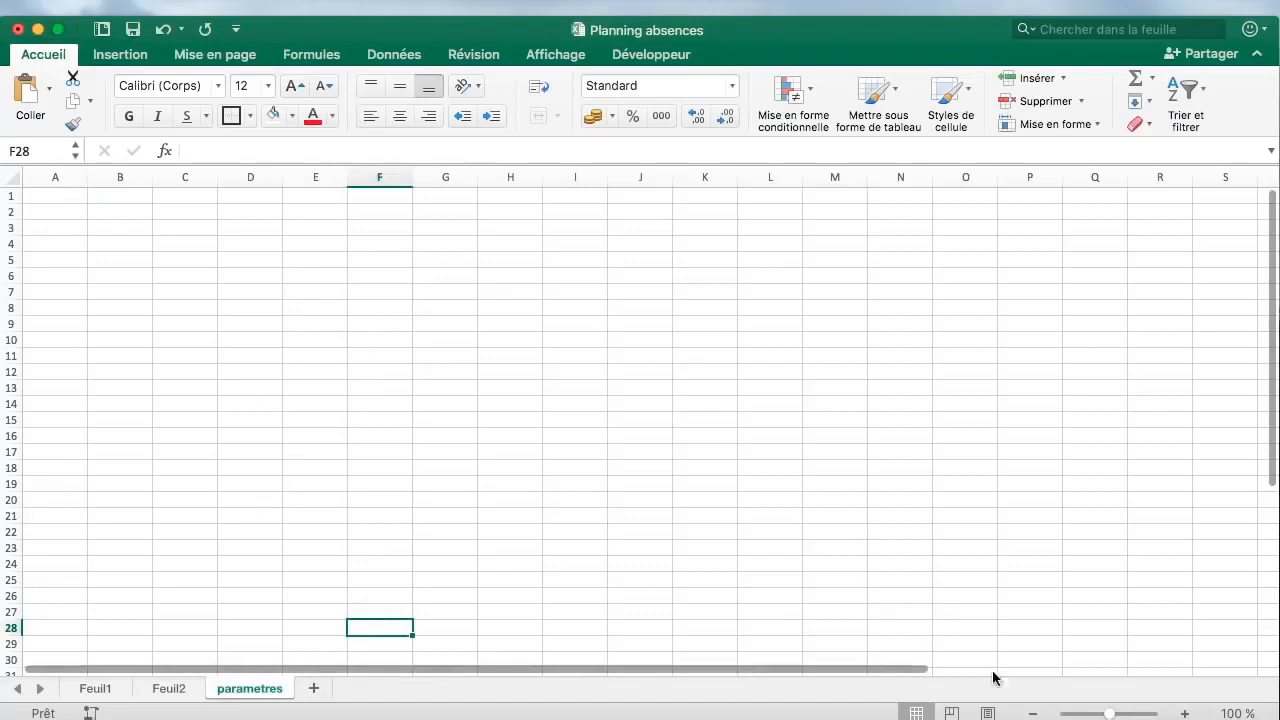
Enlarge the zoom of the parametres sheet to 160 %
{"action": "left_click", "coordinate": [1185, 714]}
{"action": "left_click", "coordinate": [1185, 714]}
{"action": "left_click", "coordinate": [1185, 714]}
{"action": "left_click", "coordinate": [1185, 714]}
{"action": "left_click", "coordinate": [1185, 714]}
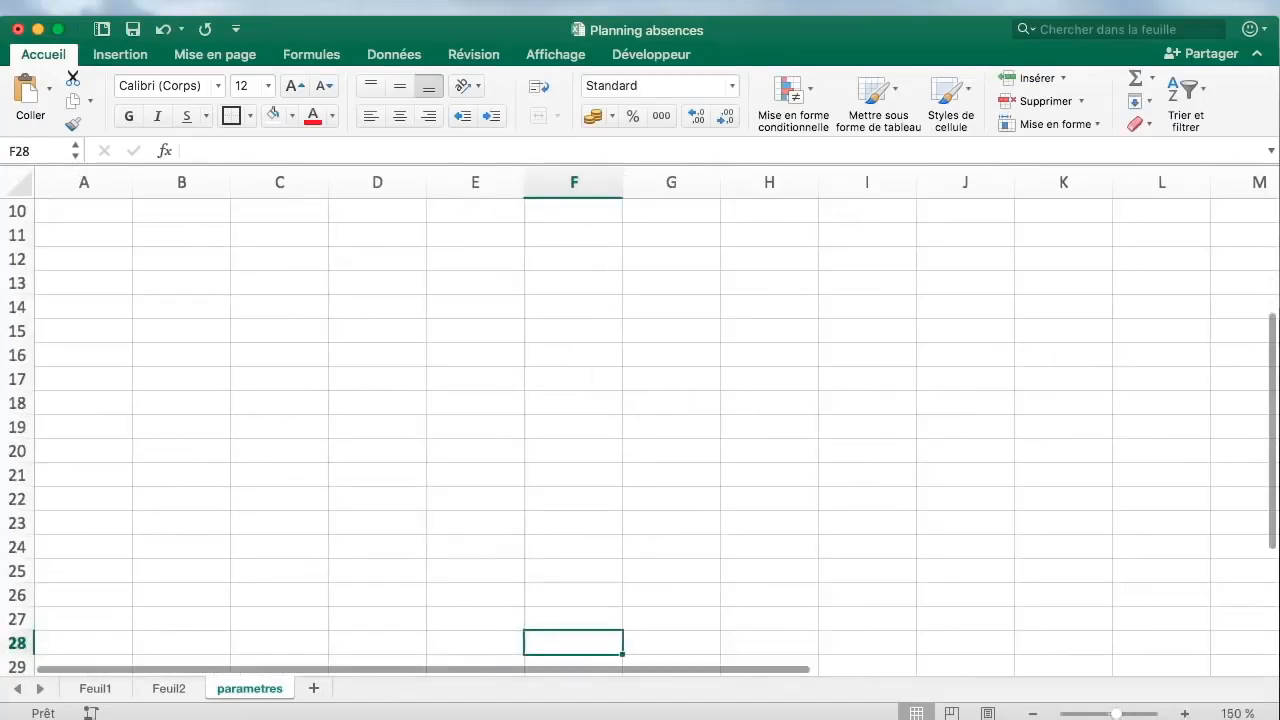
{"action": "left_click", "coordinate": [1185, 714]}
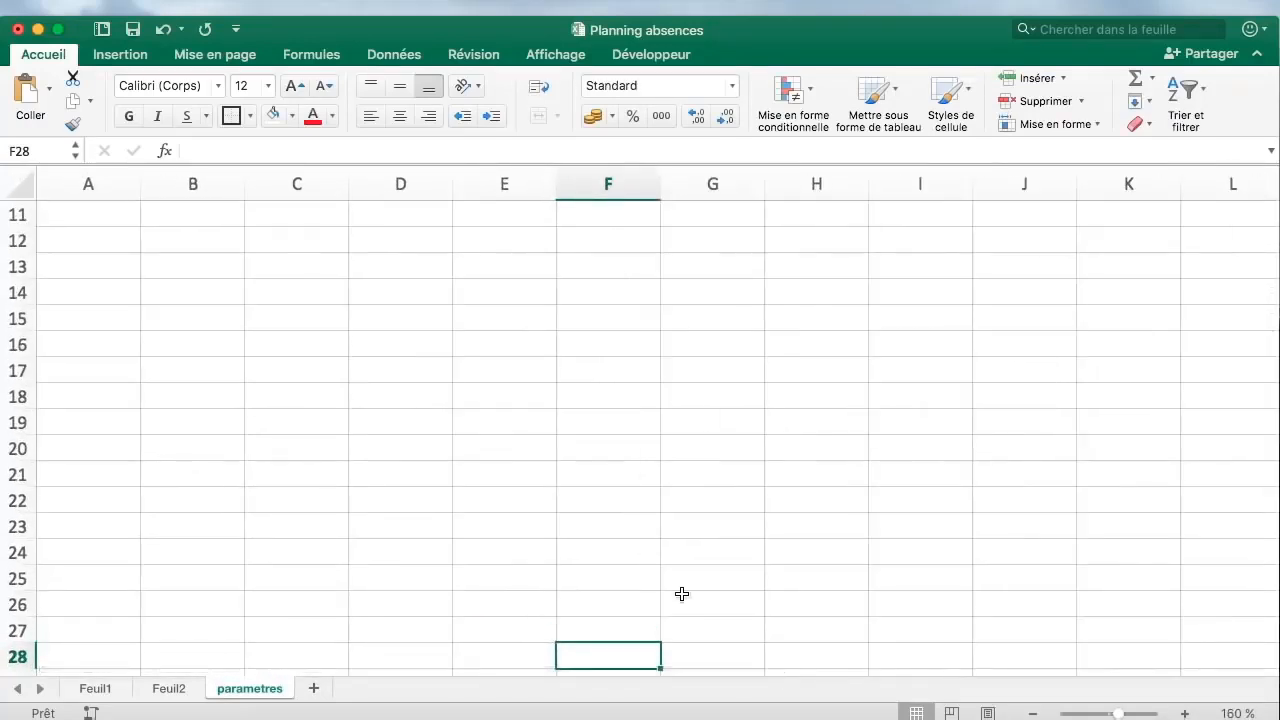
{"action": "left_click", "coordinate": [610, 552]}
{"action": "left_click", "coordinate": [178, 688]}
{"action": "left_click", "coordinate": [251, 688]}
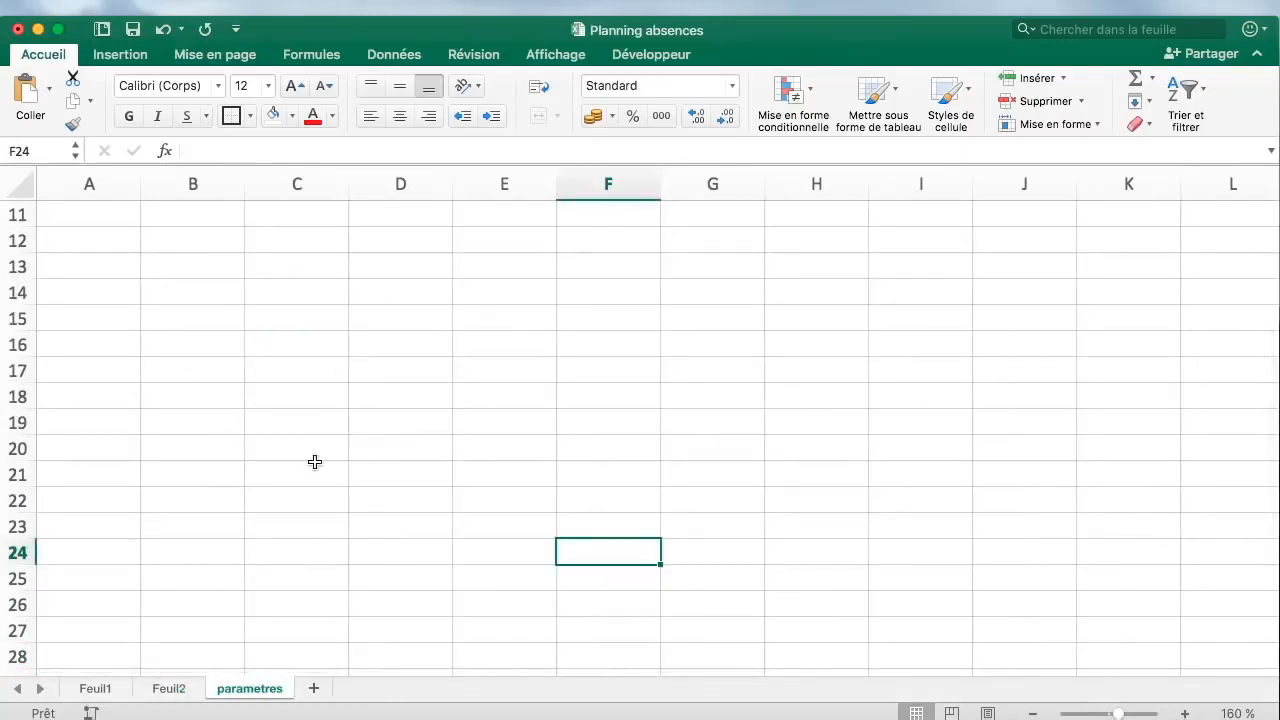
{"action": "scroll", "coordinate": [251, 440], "scroll_direction": "up", "scroll_amount": 5}
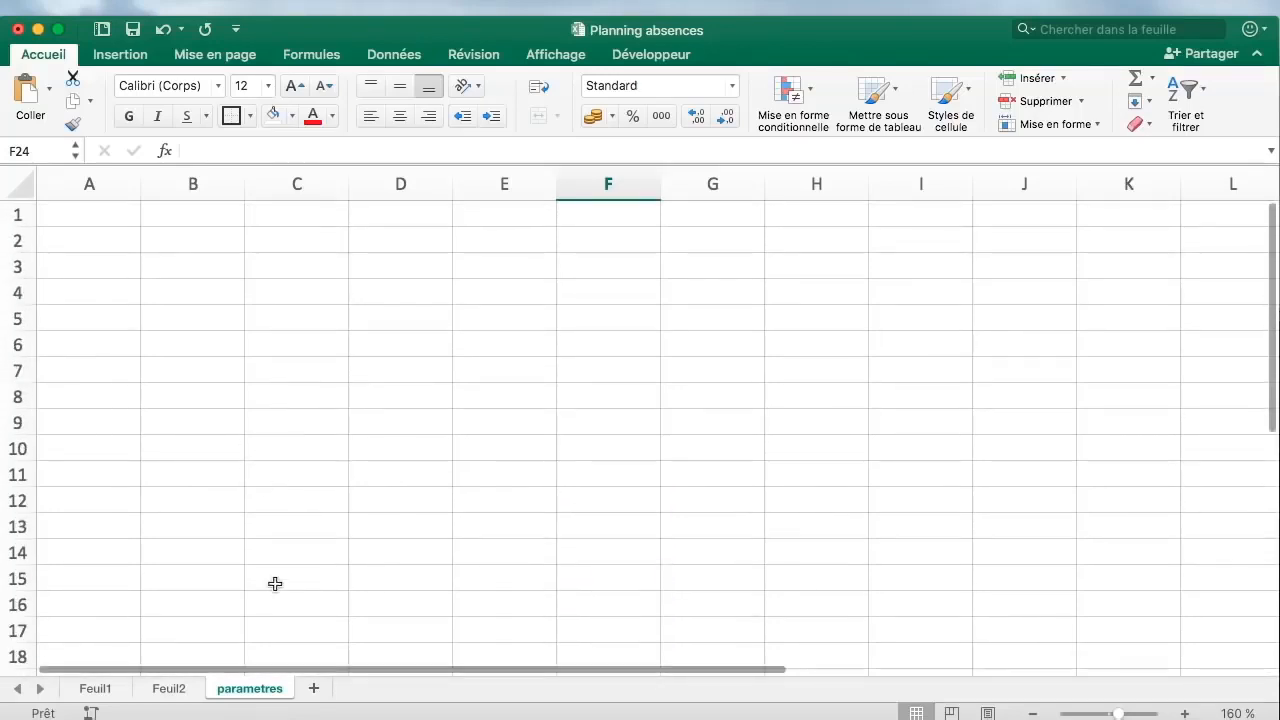
{"action": "left_click", "coordinate": [170, 688]}
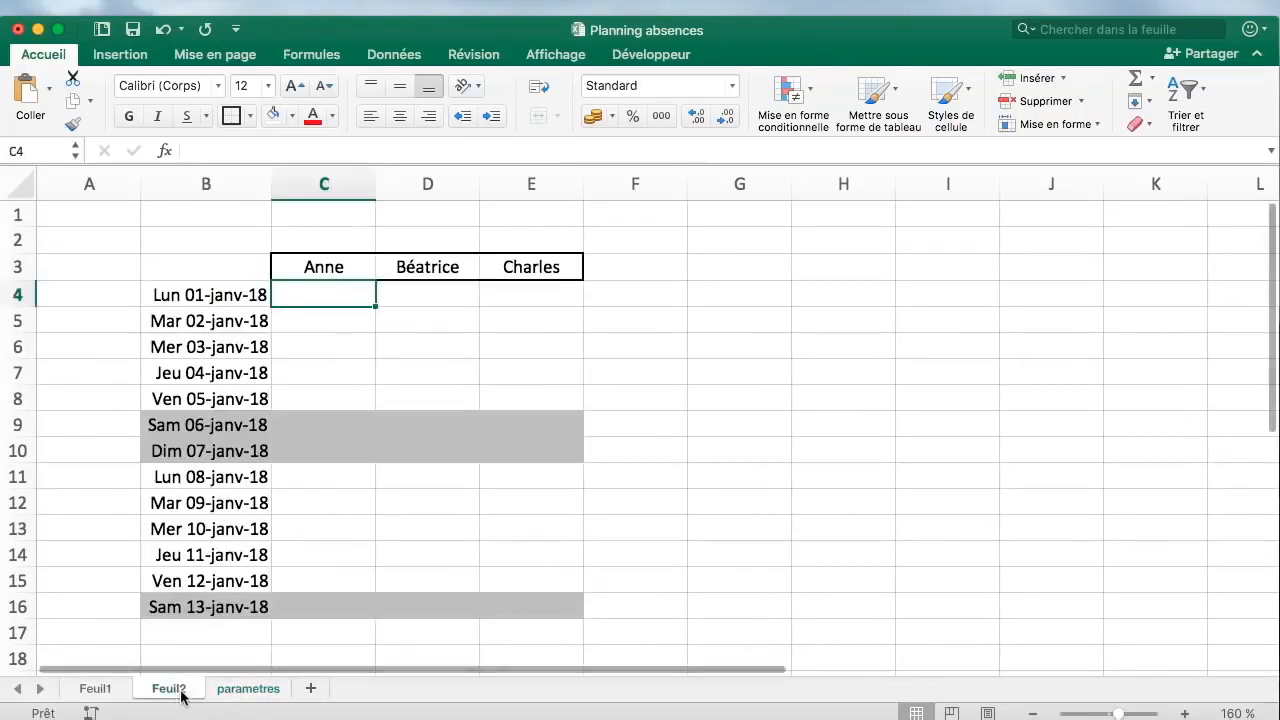
{"action": "left_click_drag", "start_coordinate": [774, 271], "coordinate": [1003, 476]}
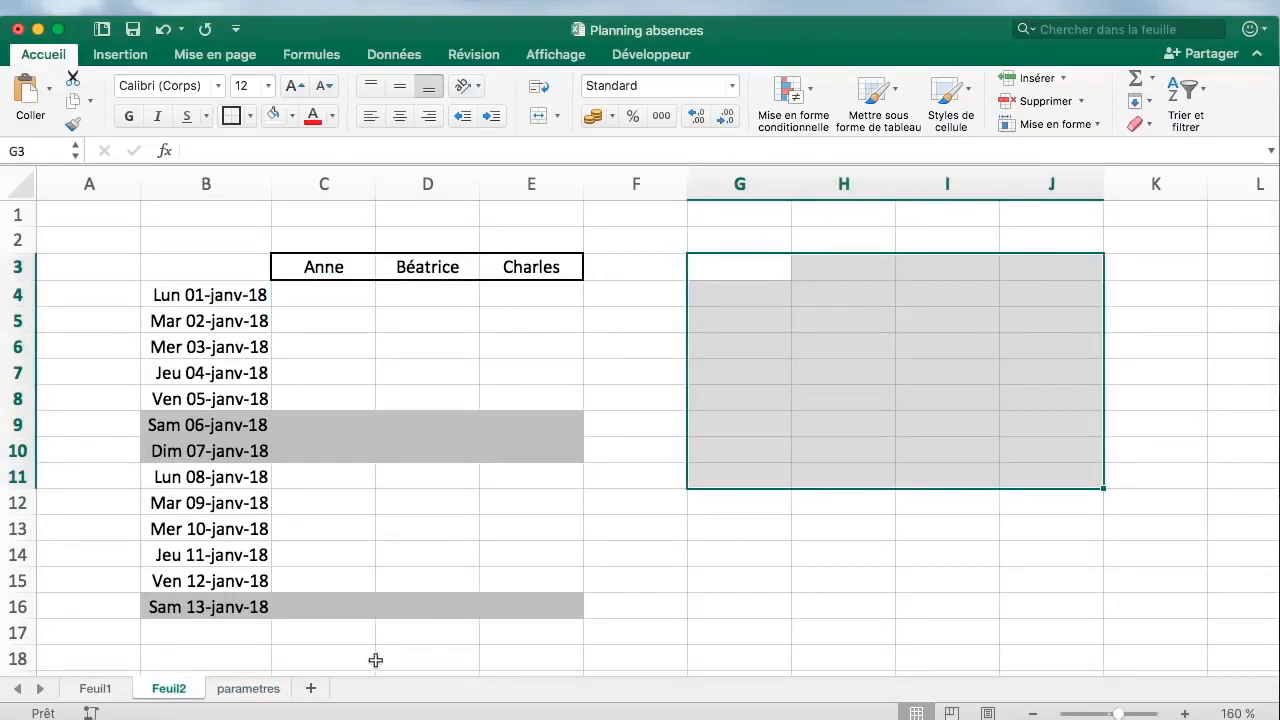
On the parametres sheet, enter the headers Date in B2 and Jour férié in C2
{"action": "left_click", "coordinate": [265, 690]}
{"action": "left_click", "coordinate": [204, 239]}
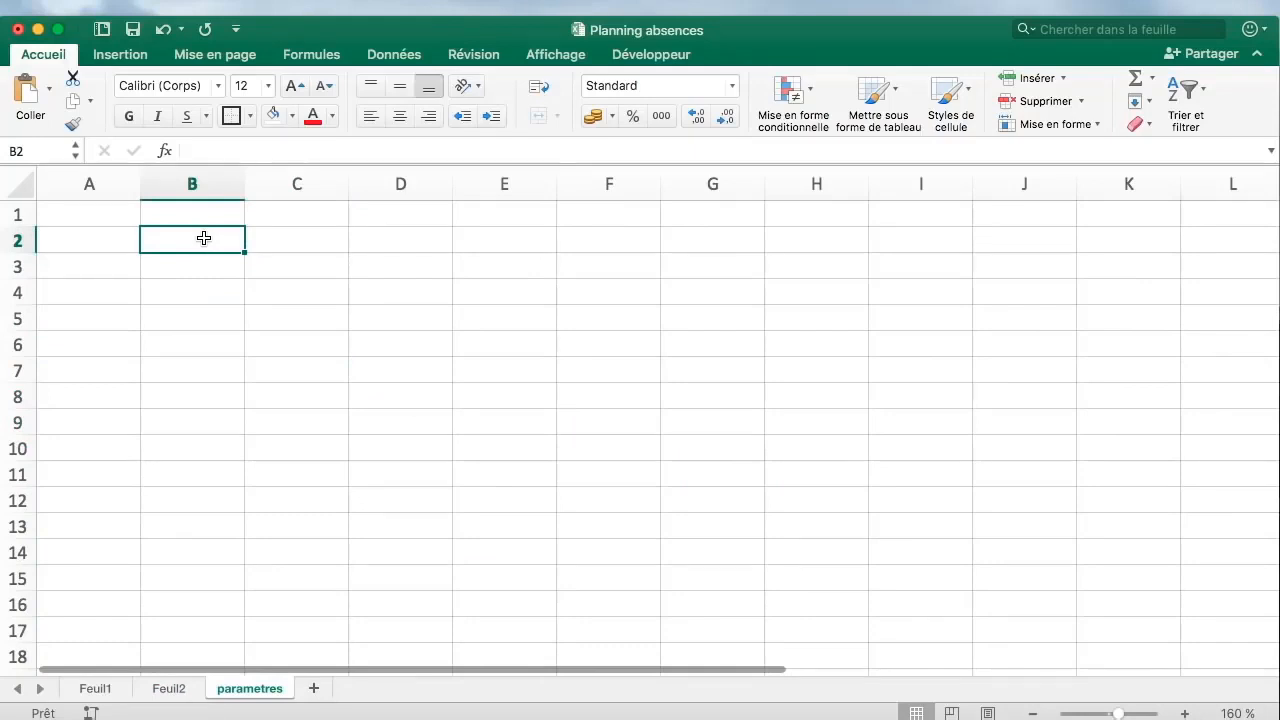
{"action": "type", "text": "Date"}
{"action": "key", "text": "Tab"}
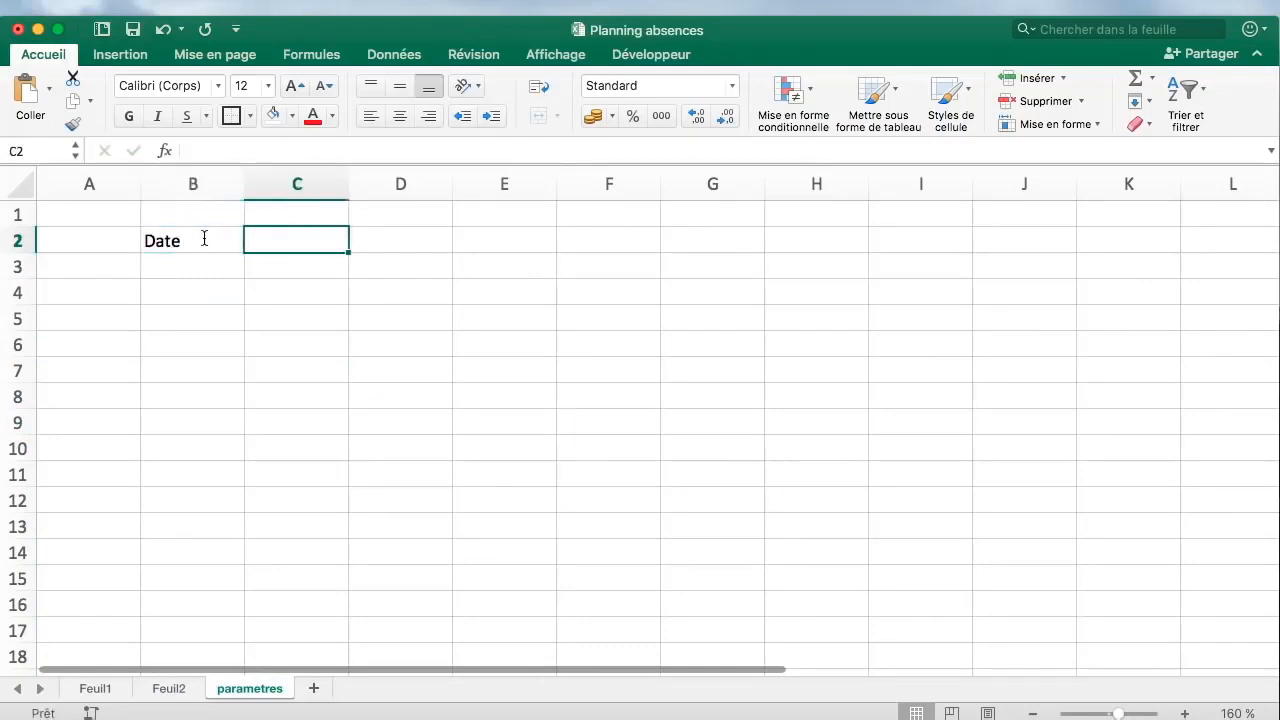
{"action": "type", "text": "JOur"}
{"action": "key", "text": "BackSpace"}
{"action": "key", "text": "BackSpace"}
{"action": "key", "text": "BackSpace"}
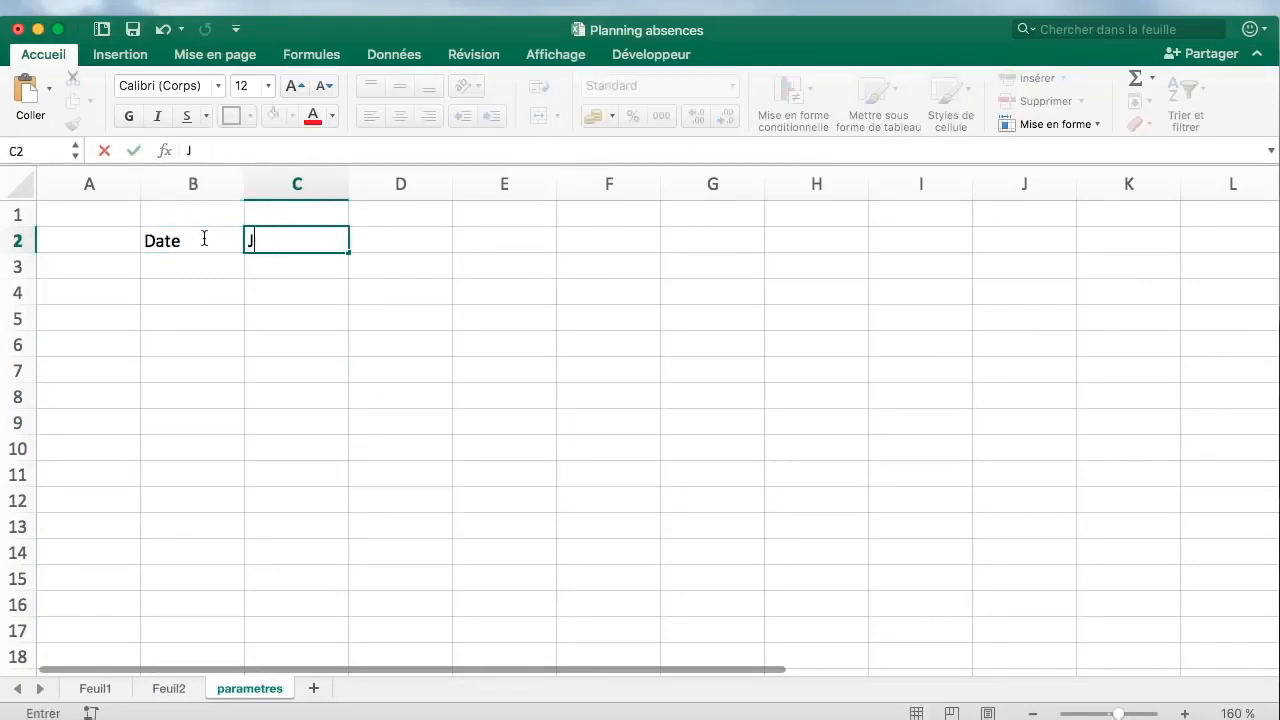
{"action": "type", "text": "our férié"}
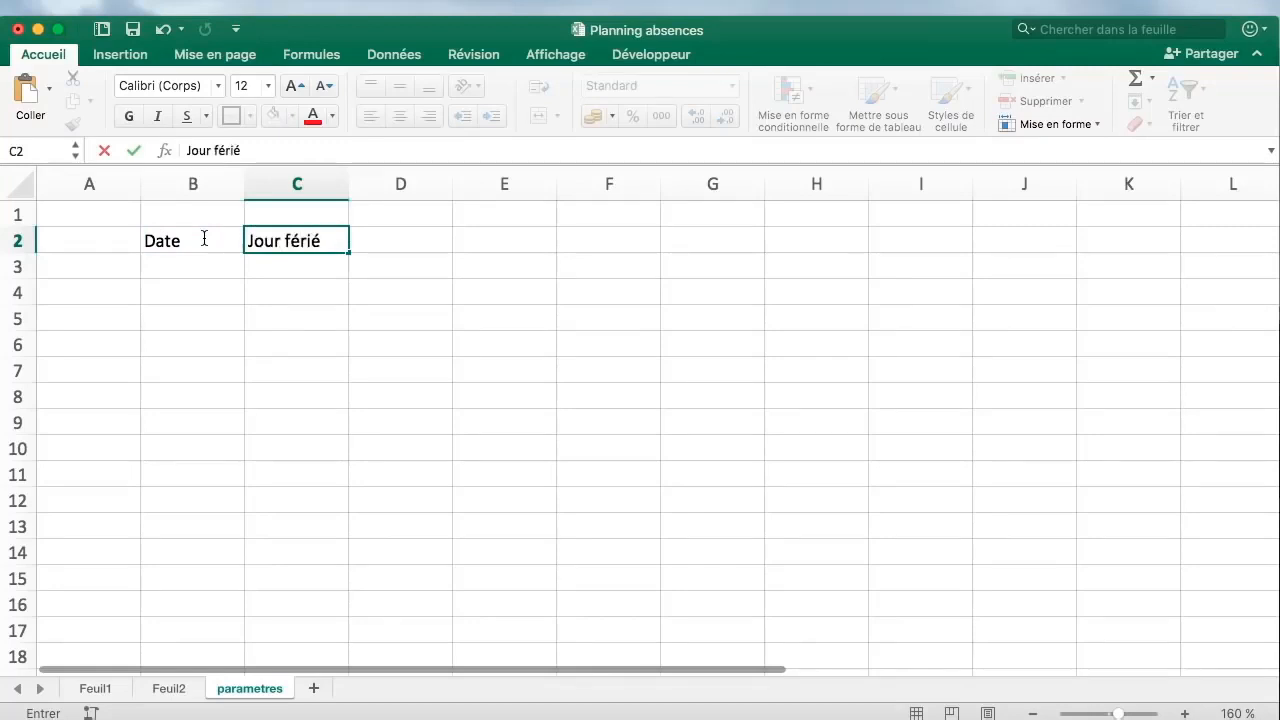
{"action": "key", "text": "Return"}
{"action": "left_click", "coordinate": [443, 362]}
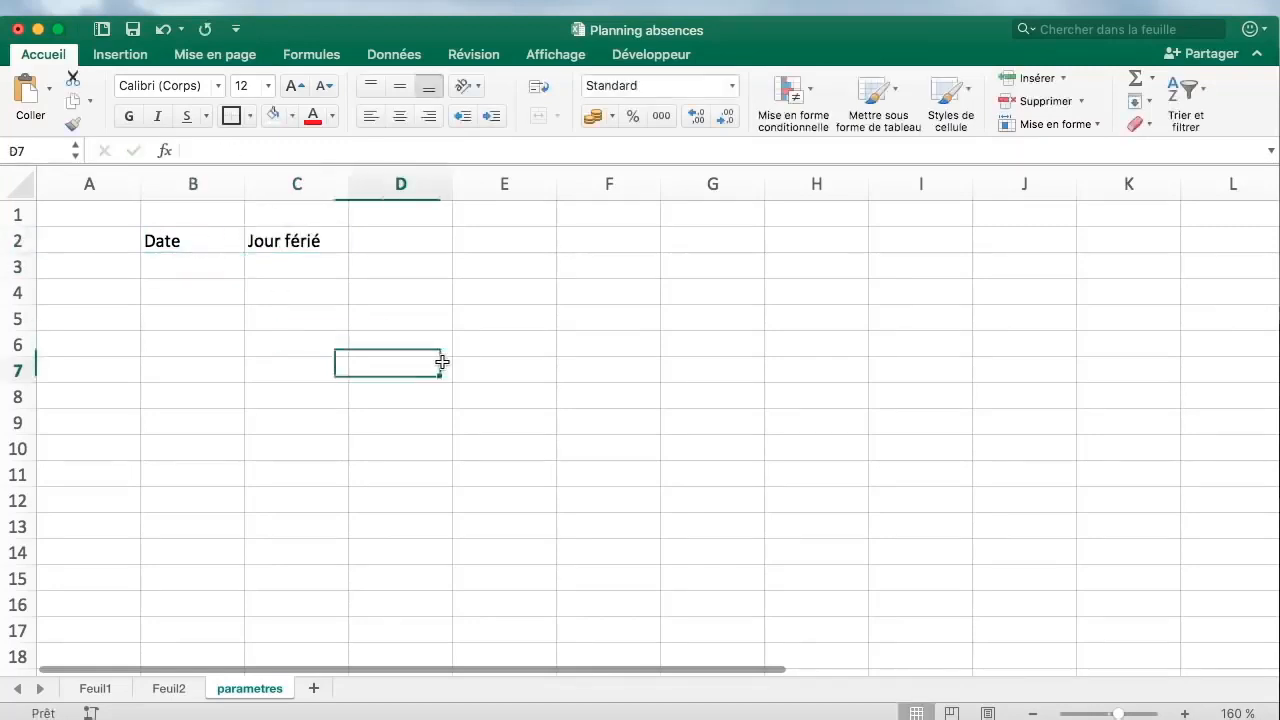
Enter the holiday 01/01/2018 in B3 with the label Jour de l'an in C3, and widen column B slightly
{"action": "left_click", "coordinate": [180, 262]}
{"action": "left_click", "coordinate": [226, 340]}
{"action": "left_click", "coordinate": [217, 277]}
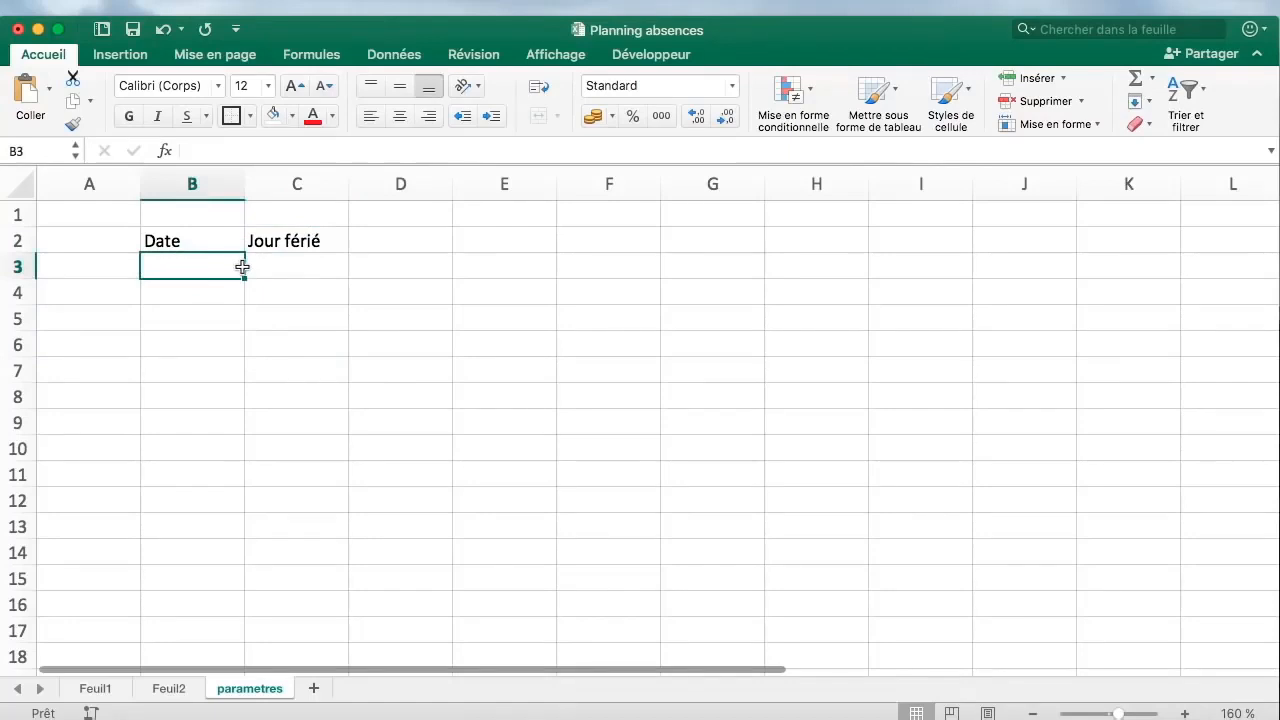
{"action": "type", "text": "01"}
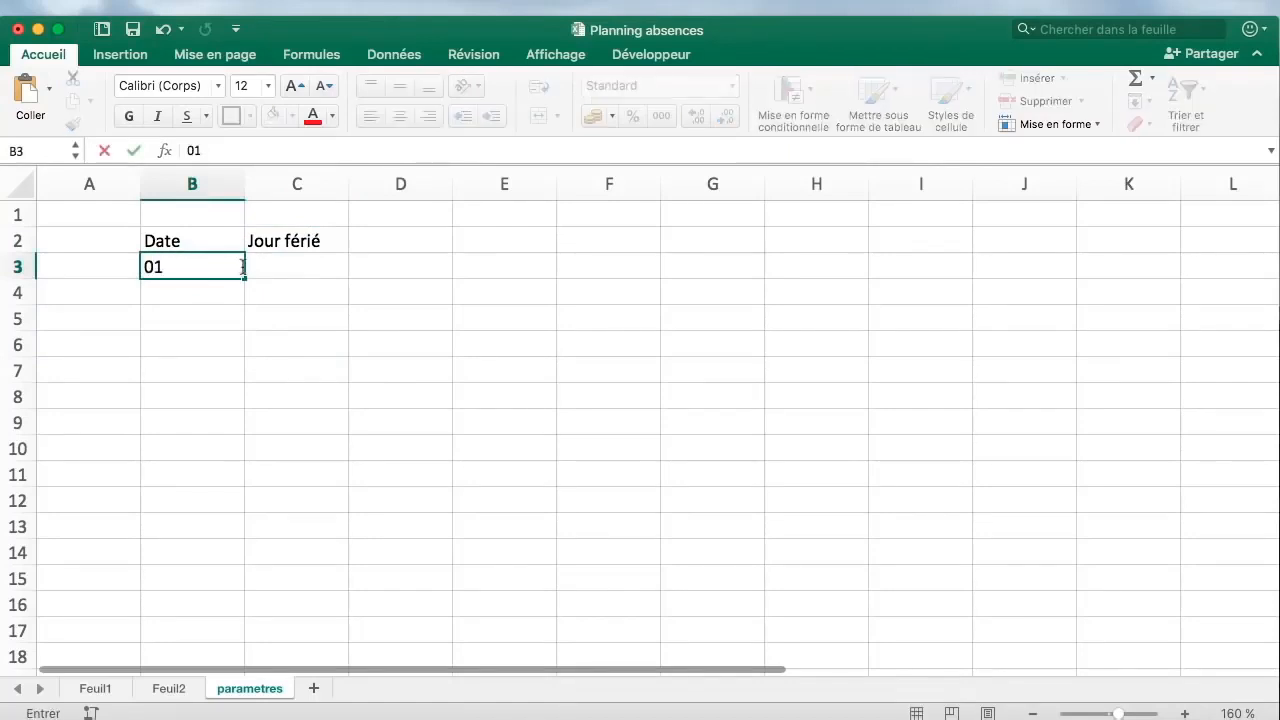
{"action": "type", "text": "/01/2018"}
{"action": "key", "text": "Return"}
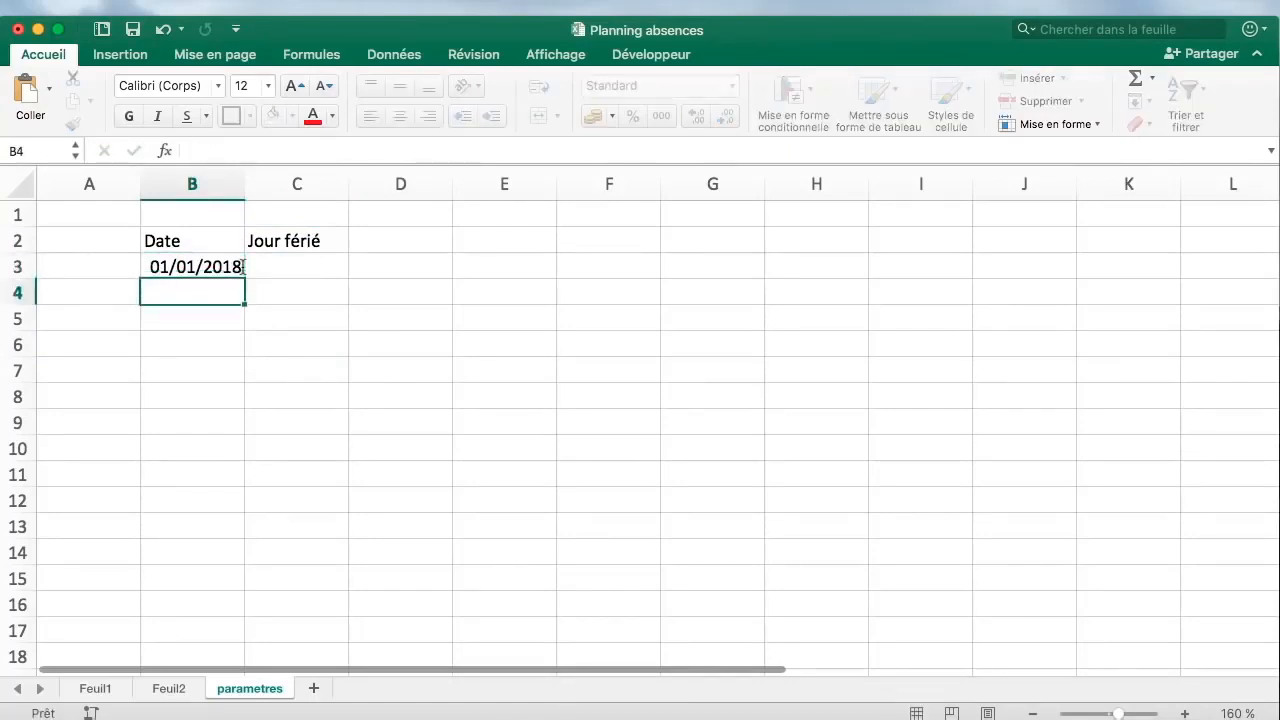
{"action": "left_click", "coordinate": [245, 266]}
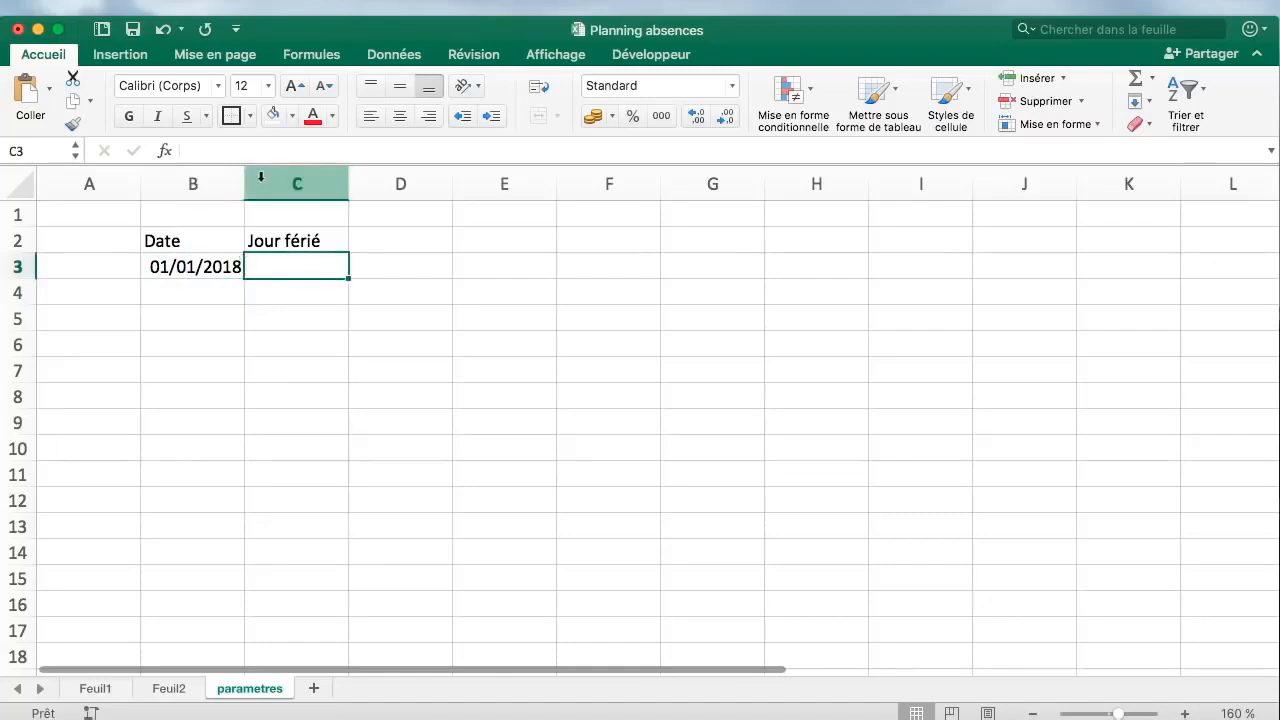
{"action": "left_click_drag", "start_coordinate": [244, 183], "coordinate": [260, 184]}
{"action": "type", "text": "Jour de l'an"}
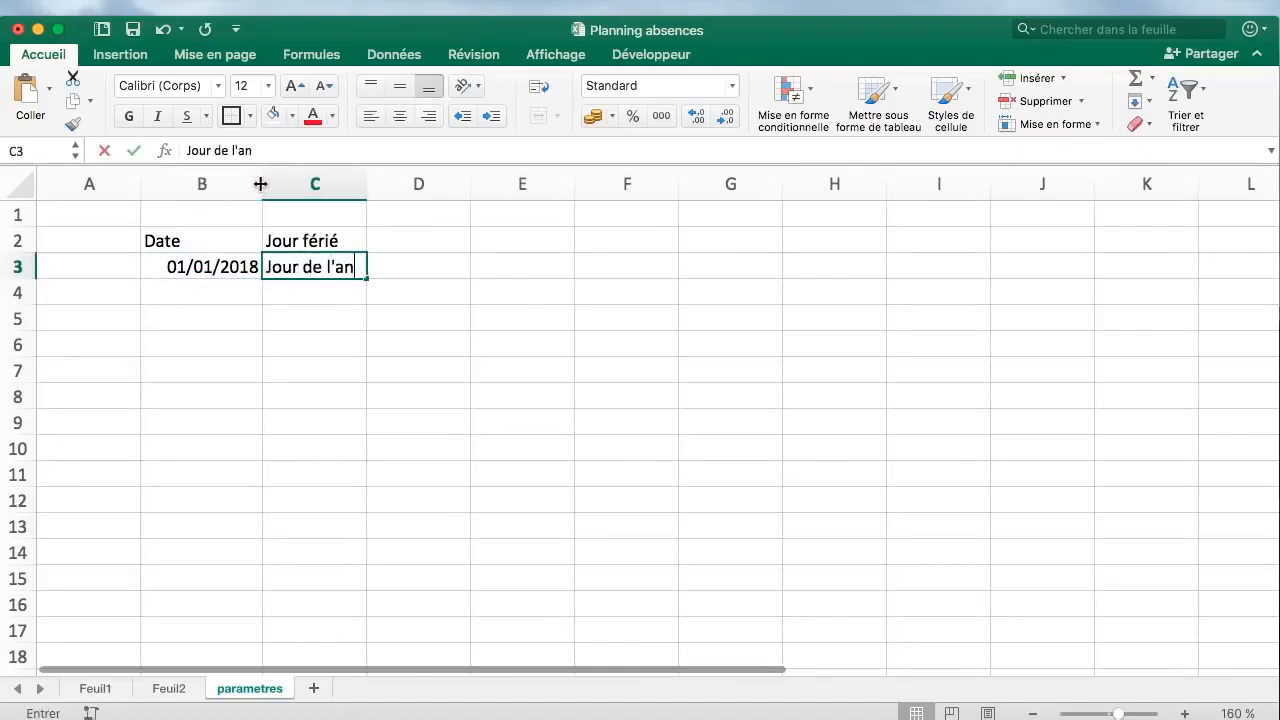
{"action": "key", "text": "Return"}
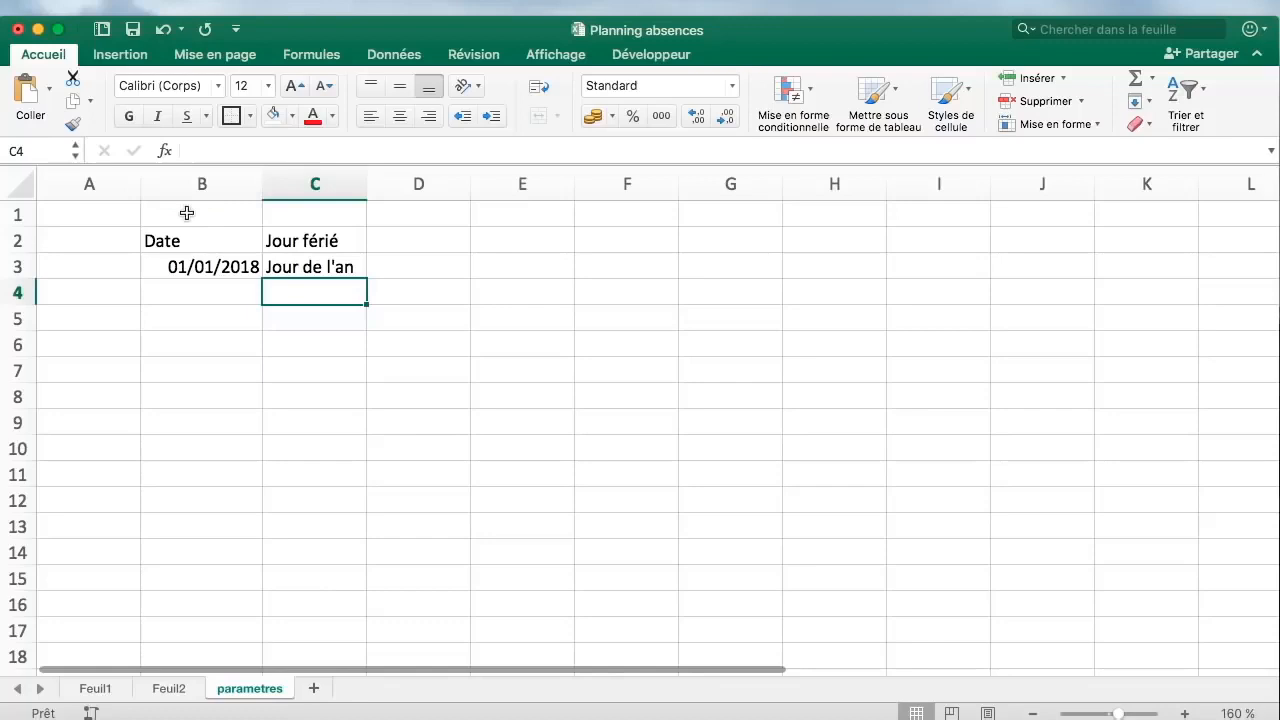
Centre the contents of columns B and C horizontally
{"action": "left_click_drag", "start_coordinate": [200, 184], "coordinate": [270, 184]}
{"action": "left_click", "coordinate": [399, 116]}
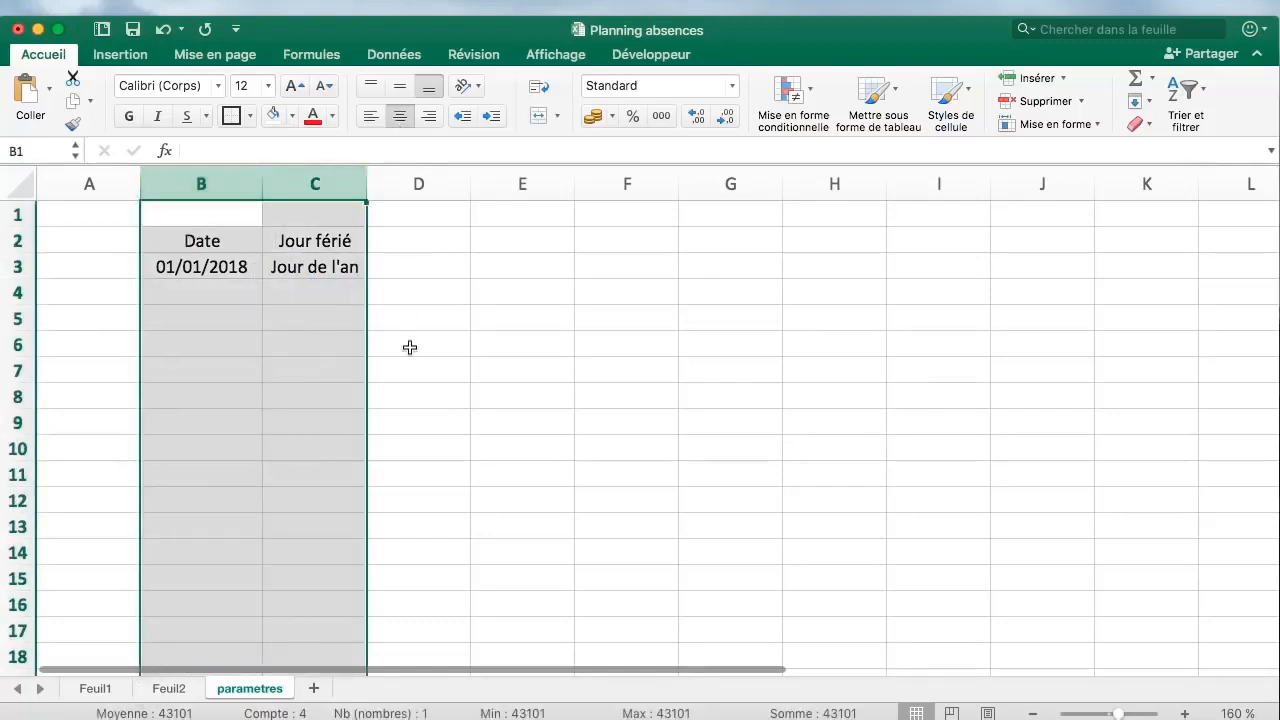
{"action": "left_click", "coordinate": [410, 347]}
{"action": "left_click", "coordinate": [537, 291]}
{"action": "left_click", "coordinate": [197, 289]}
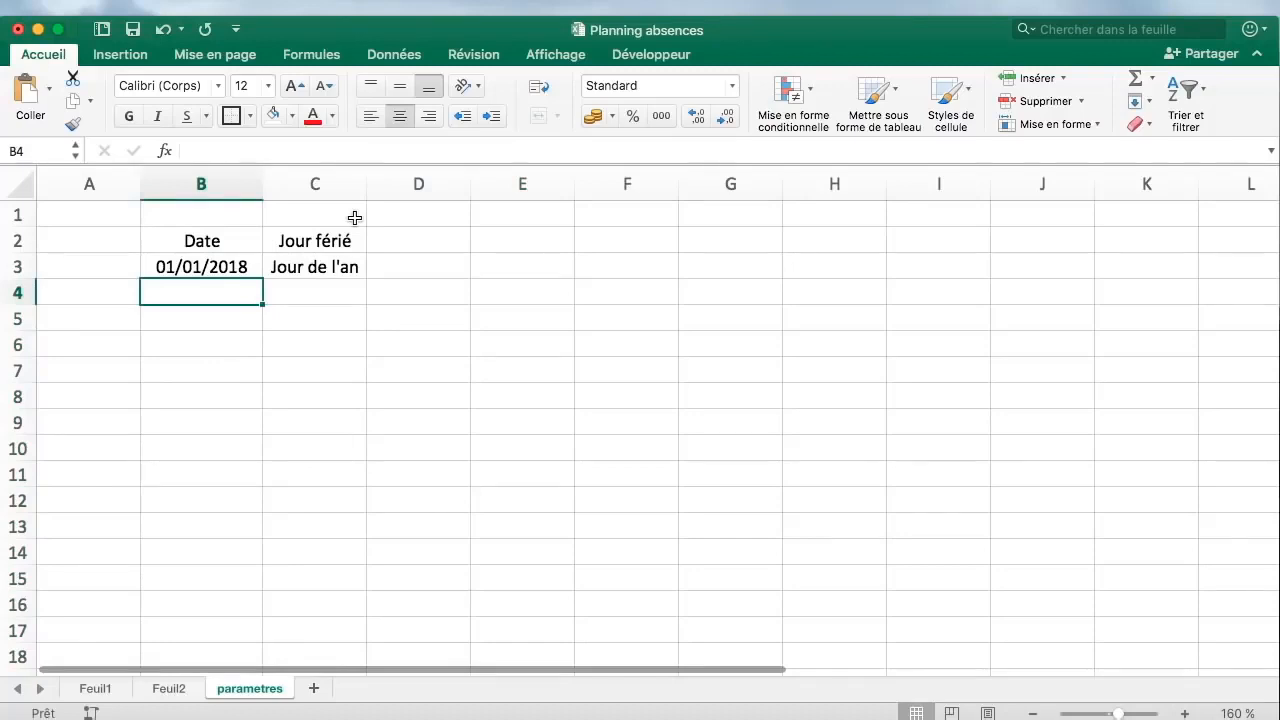
{"action": "left_click", "coordinate": [330, 312]}
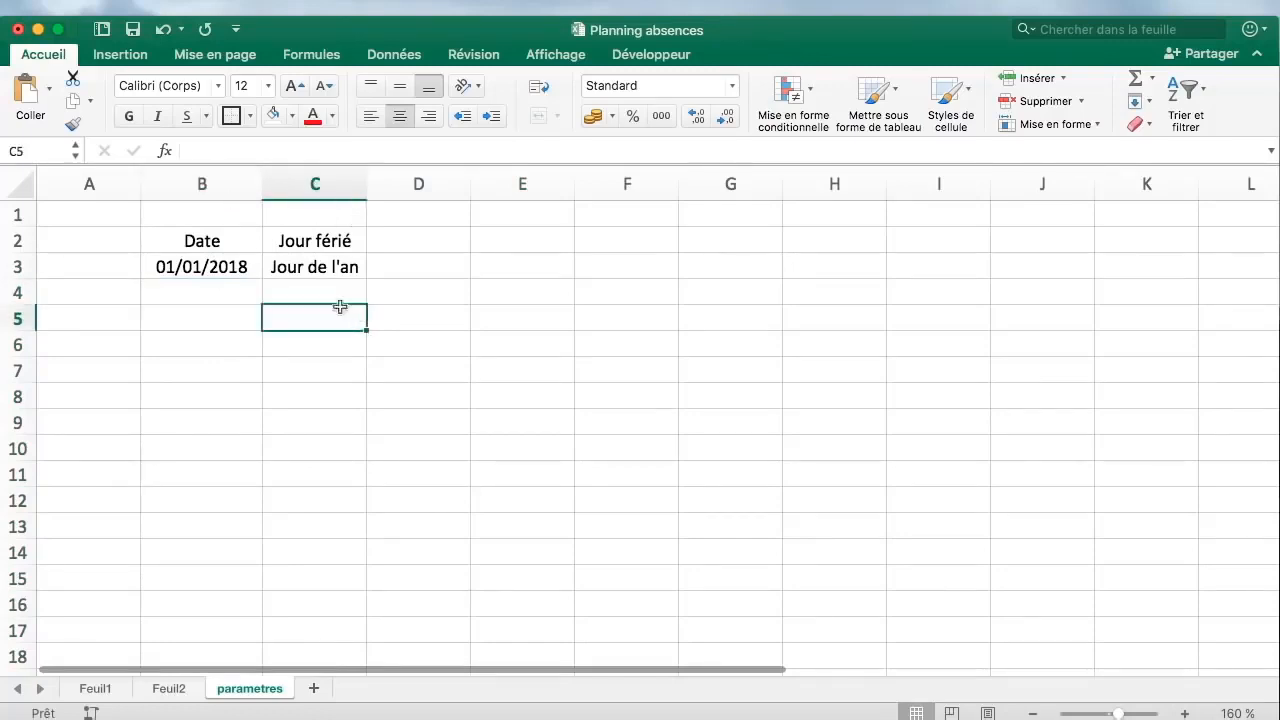
{"action": "left_click_drag", "start_coordinate": [238, 291], "coordinate": [330, 325]}
{"action": "left_click", "coordinate": [435, 338]}
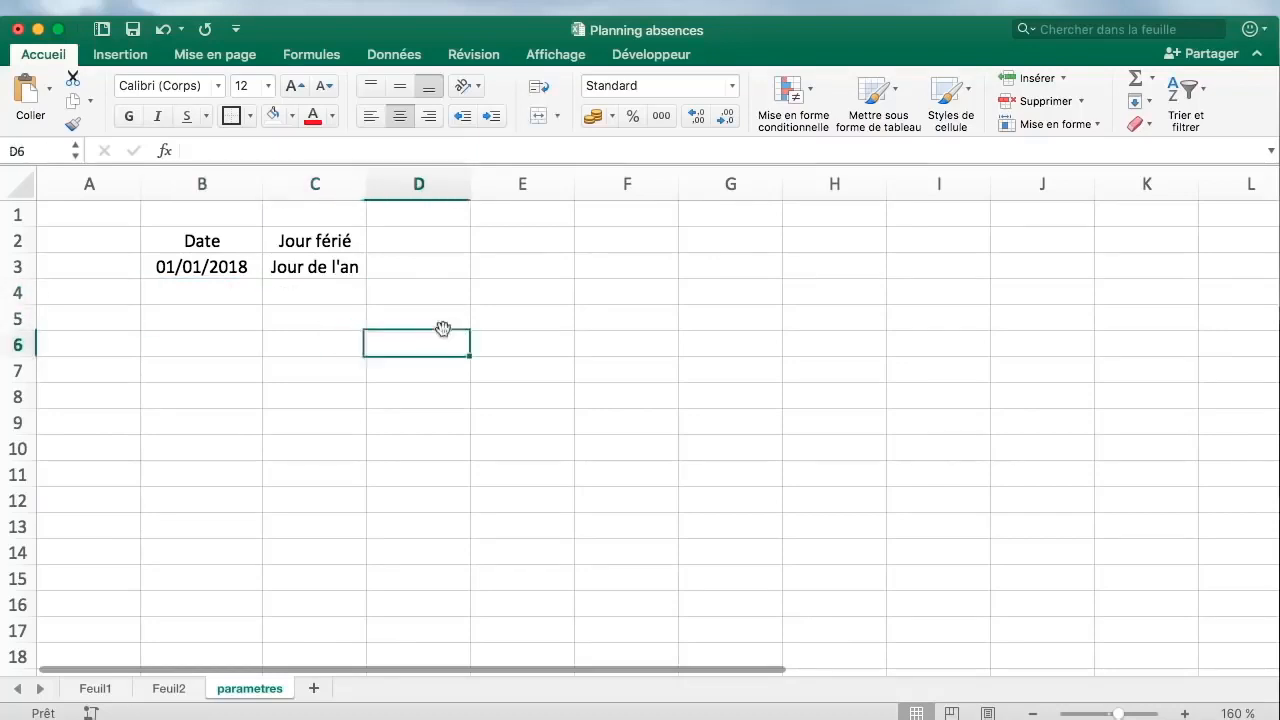
Add a second holiday row with the date 12/01/2018 in B4 and the placeholder ??? in C4
{"action": "left_click", "coordinate": [240, 291]}
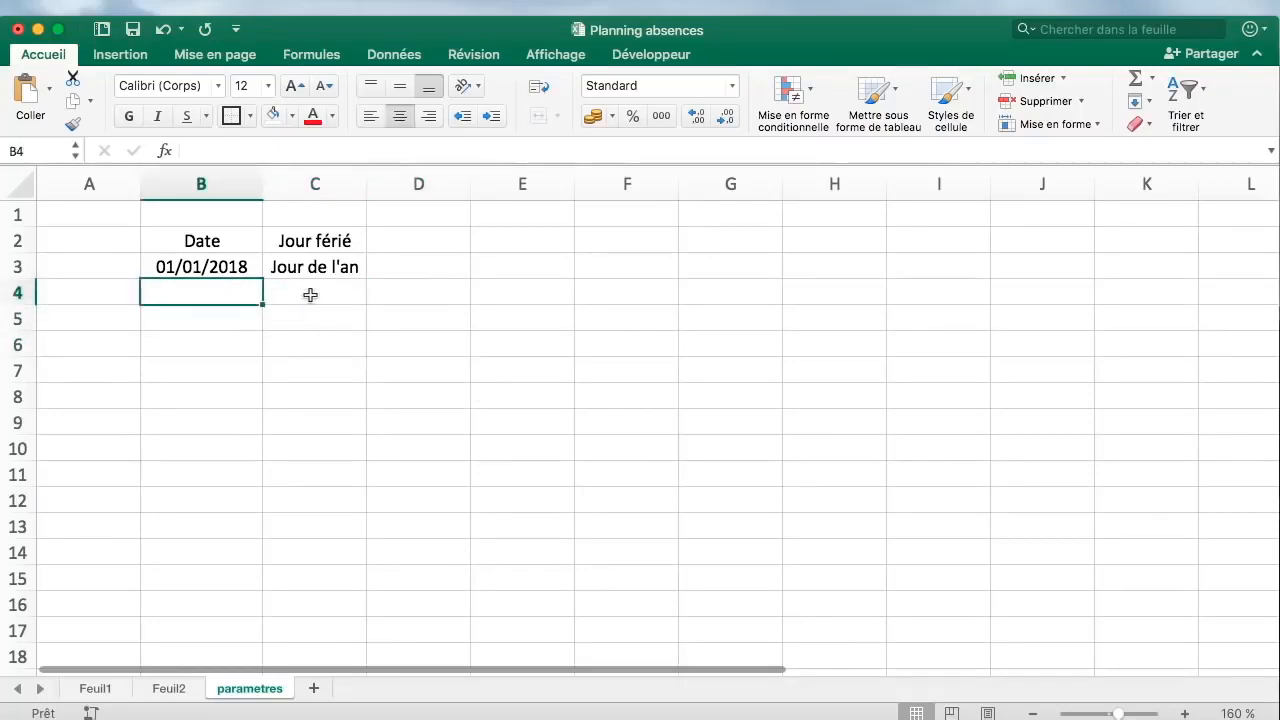
{"action": "type", "text": "01"}
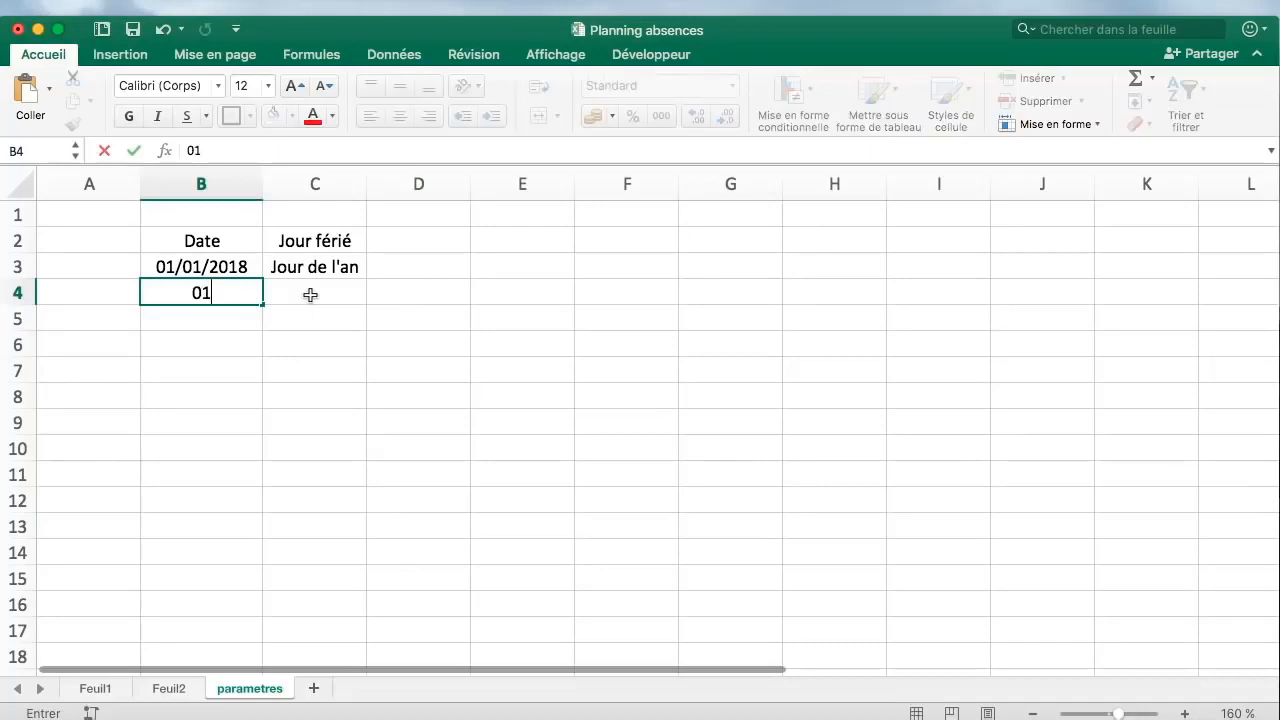
{"action": "key", "text": "BackSpace"}
{"action": "key", "text": "BackSpace"}
{"action": "type", "text": "12/01"}
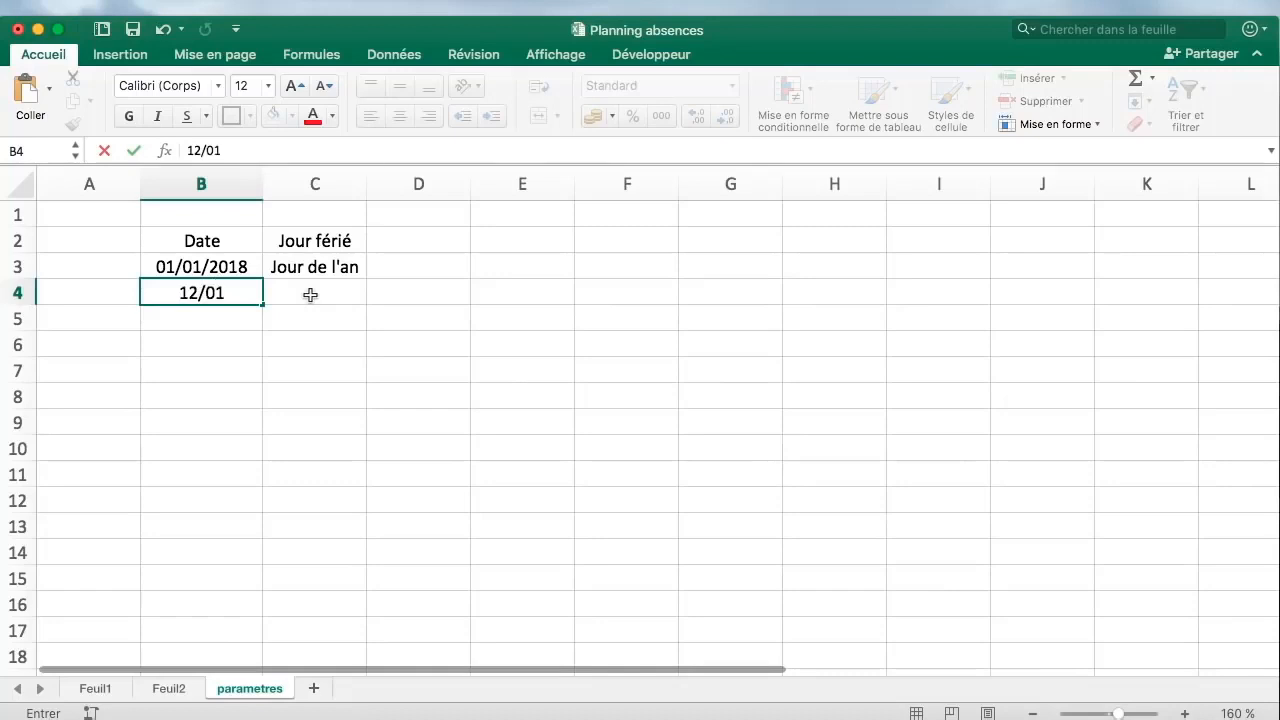
{"action": "type", "text": "/2019"}
{"action": "key", "text": "BackSpace"}
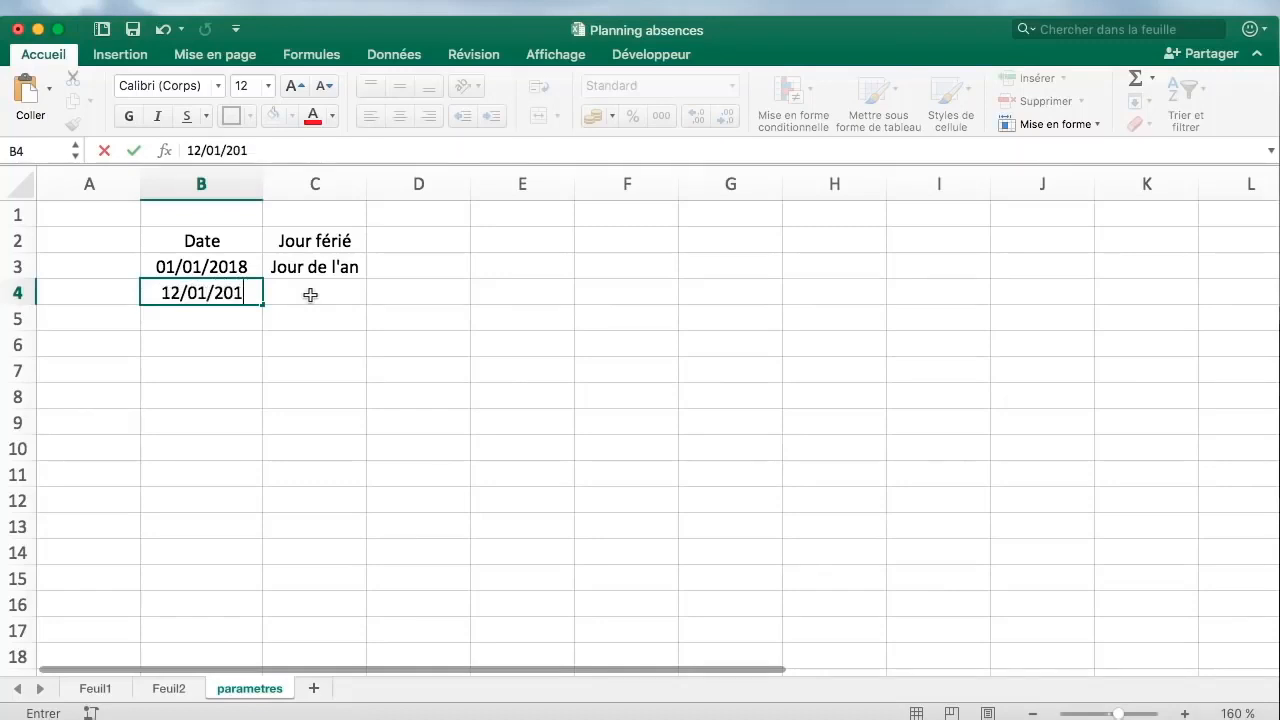
{"action": "type", "text": "8"}
{"action": "left_click", "coordinate": [310, 294]}
{"action": "type", "text": "???"}
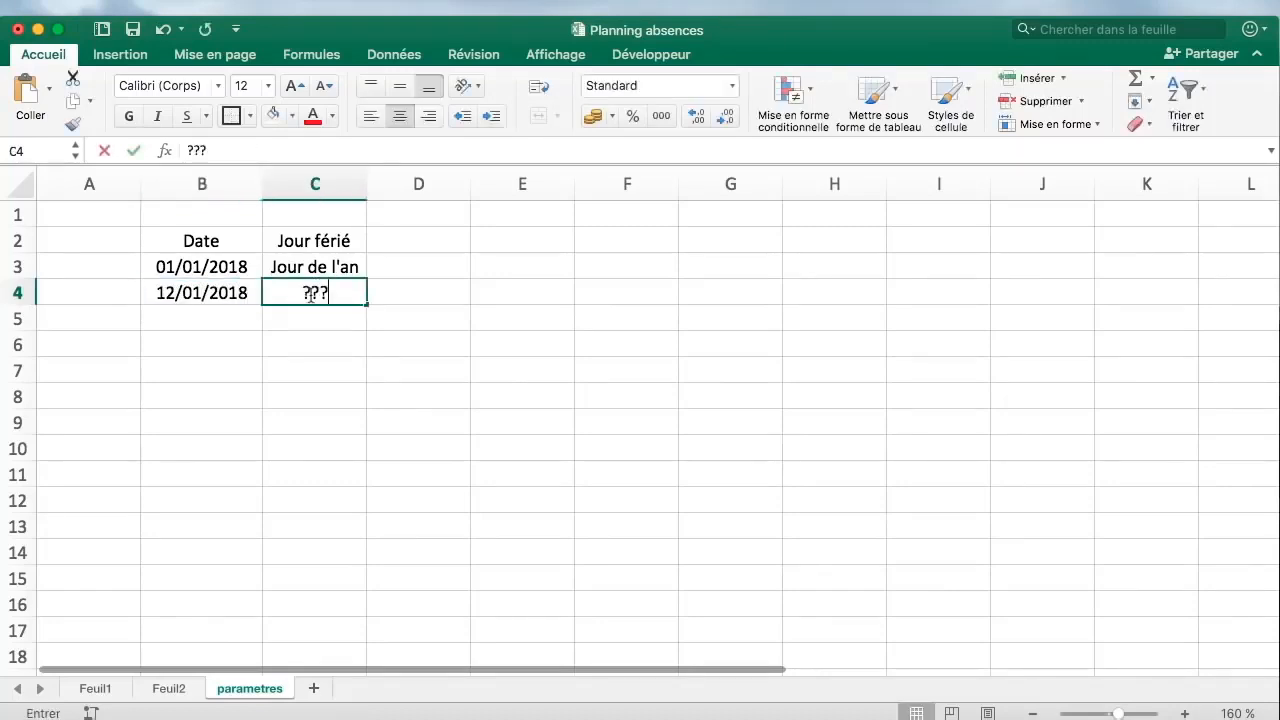
{"action": "key", "text": "Return"}
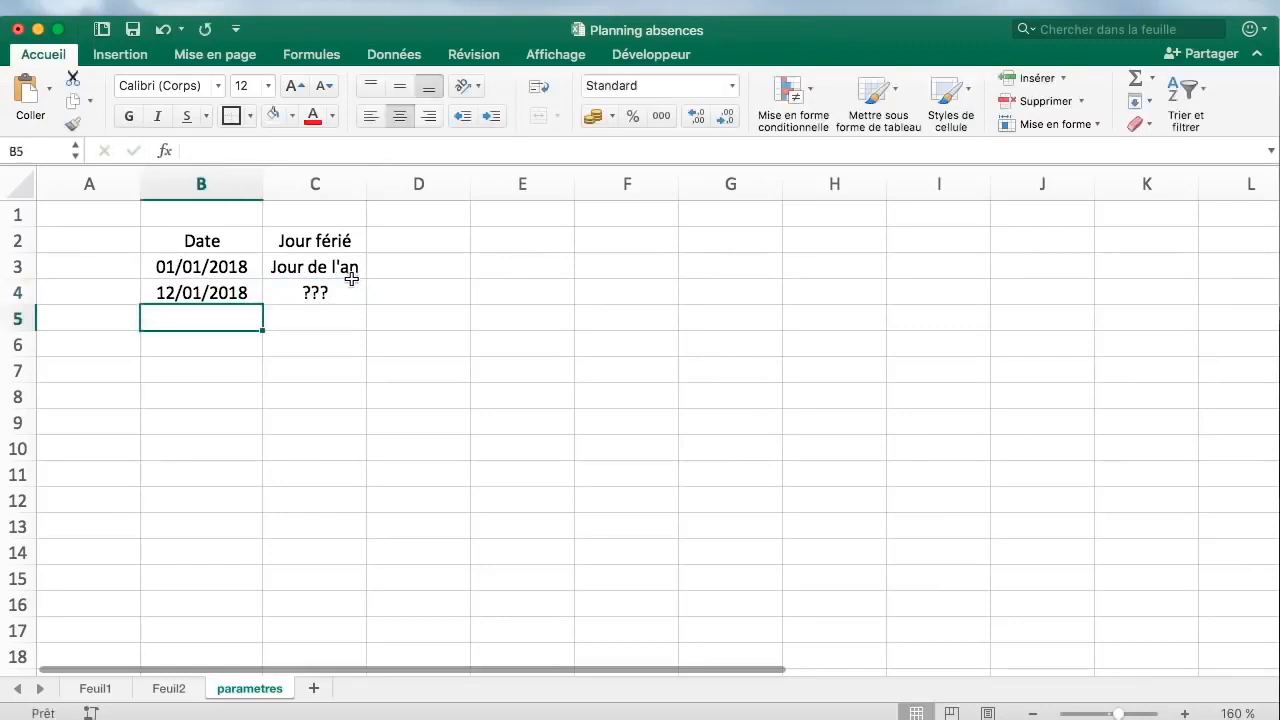
Add a third holiday row with the date 17/01/2018 in B5 and the placeholder ??? in C5
{"action": "type", "text": "17"}
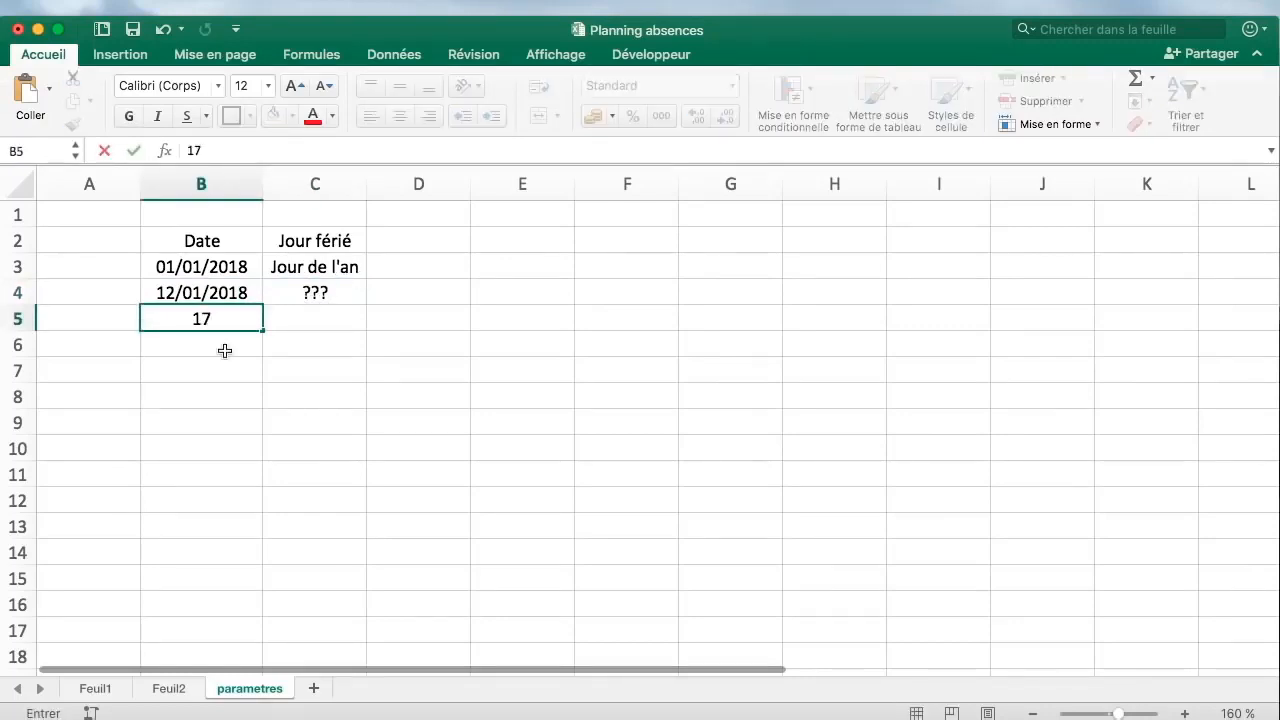
{"action": "type", "text": "/01/2018"}
{"action": "key", "text": "Return"}
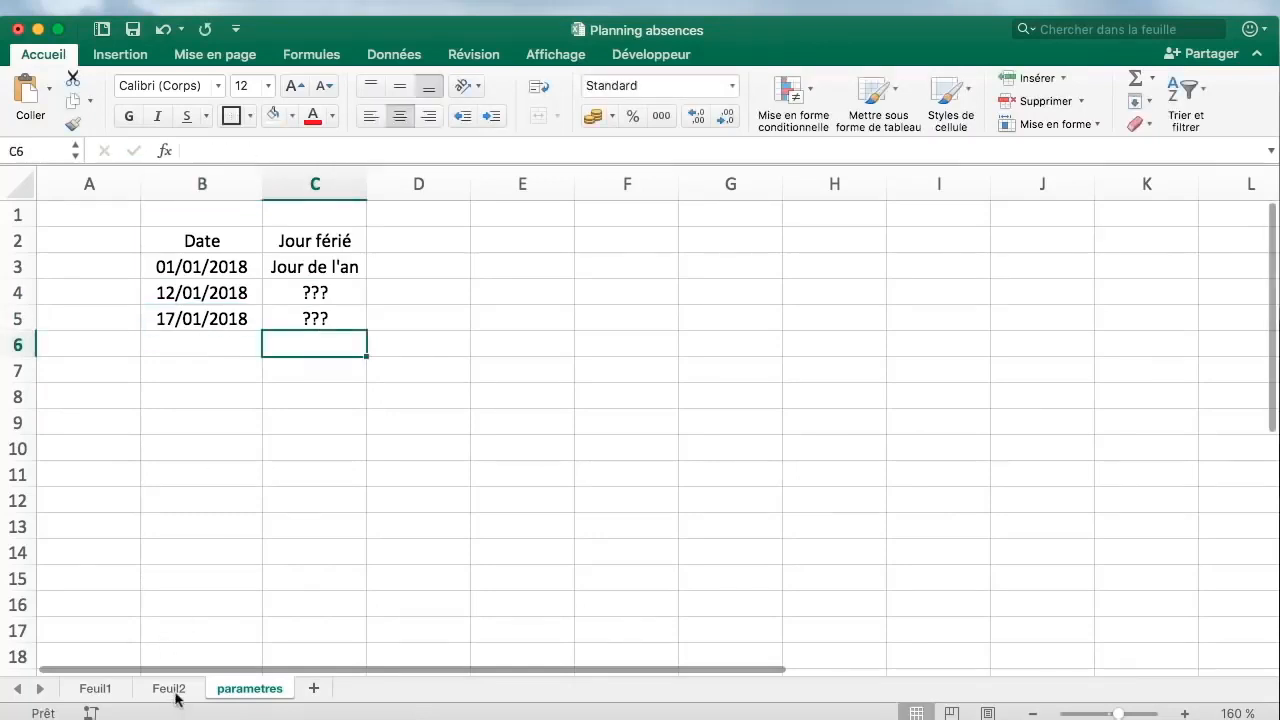
On Feuil2, extend the dates and weekend formatting of columns B to E down to Mar 23-janv-18 in row 26
{"action": "left_click", "coordinate": [169, 688]}
{"action": "left_click", "coordinate": [198, 578]}
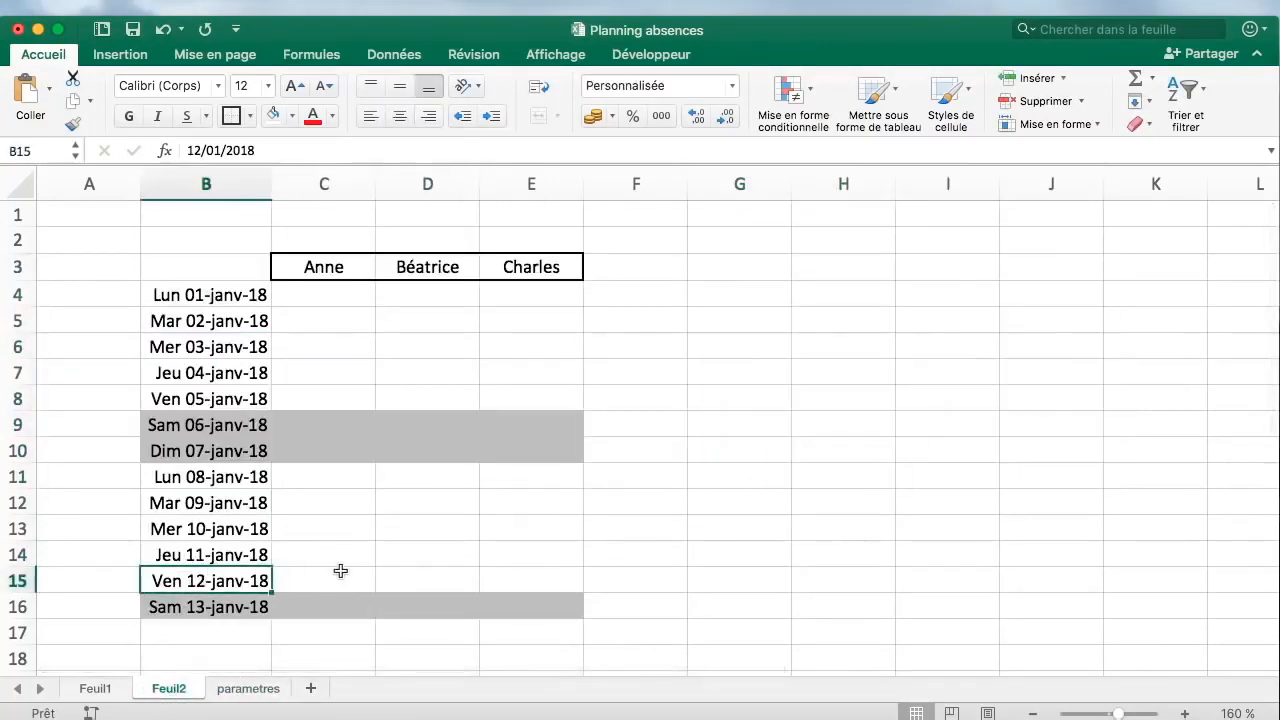
{"action": "left_click_drag", "start_coordinate": [242, 610], "coordinate": [585, 612]}
{"action": "left_click_drag", "start_coordinate": [477, 456], "coordinate": [537, 454]}
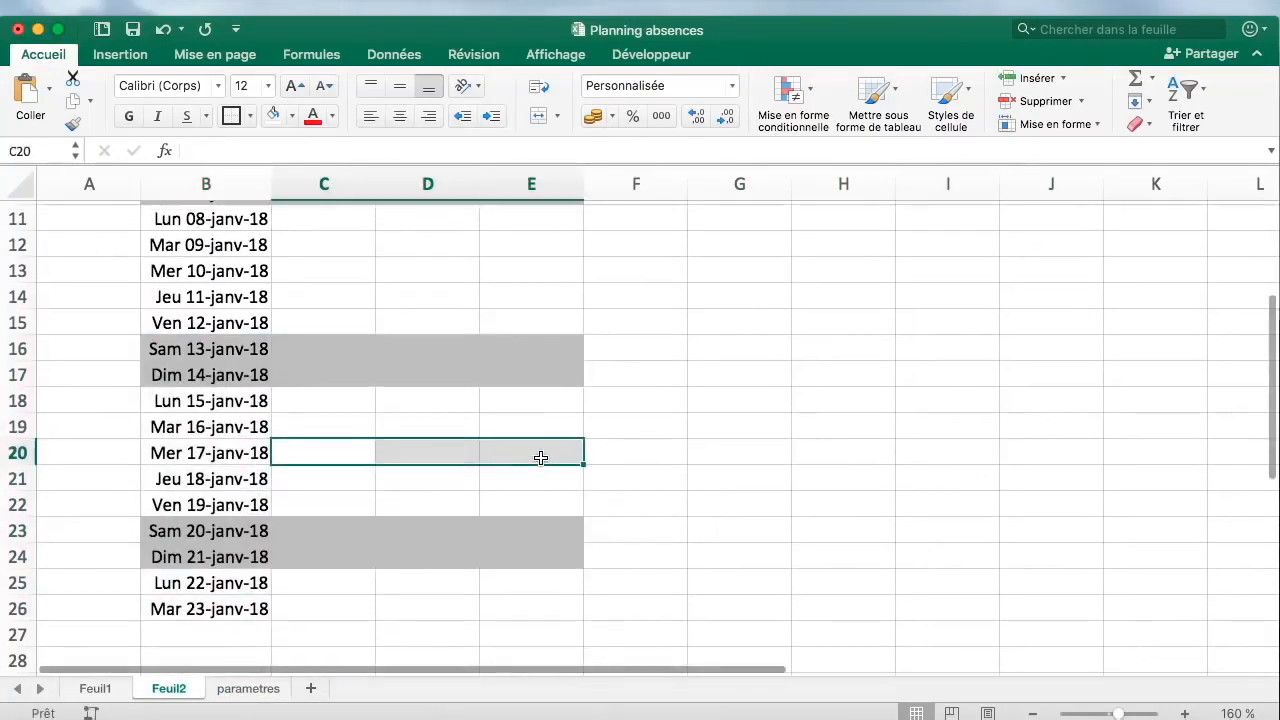
{"action": "scroll", "coordinate": [537, 456], "scroll_direction": "up", "scroll_amount": 3}
{"action": "scroll", "coordinate": [540, 458], "scroll_direction": "up", "scroll_amount": 2}
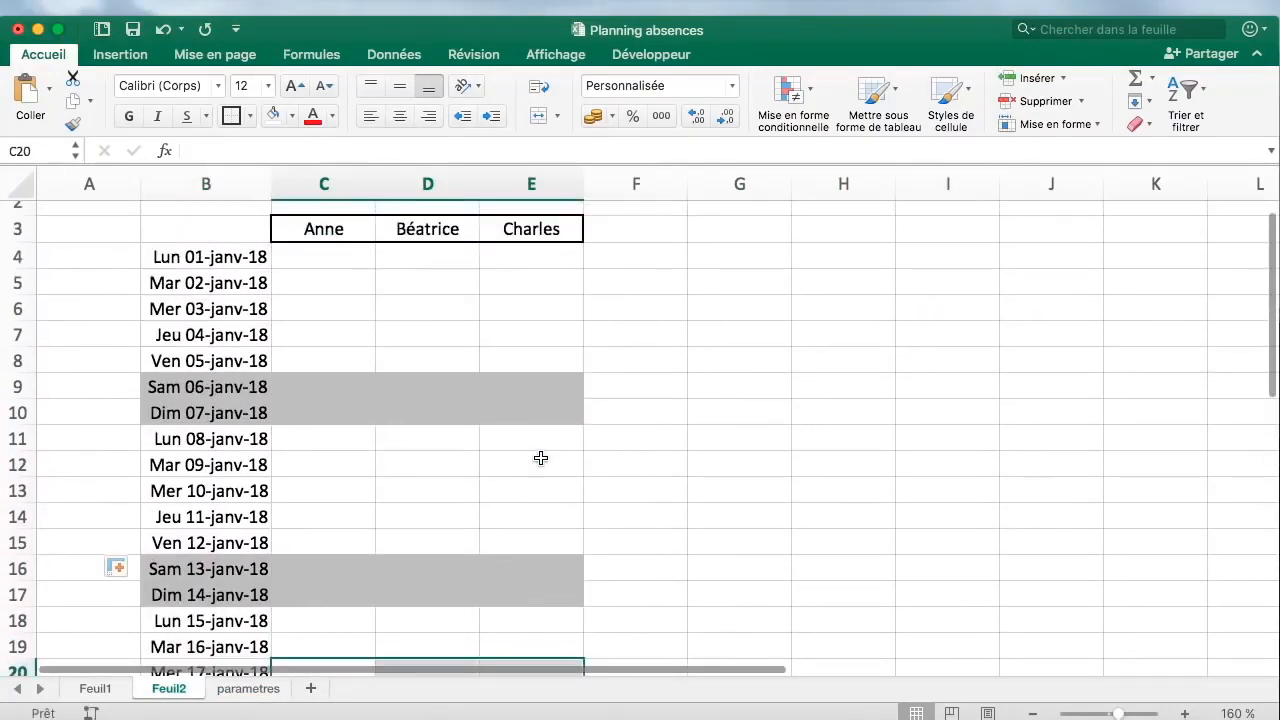
{"action": "left_click", "coordinate": [540, 458]}
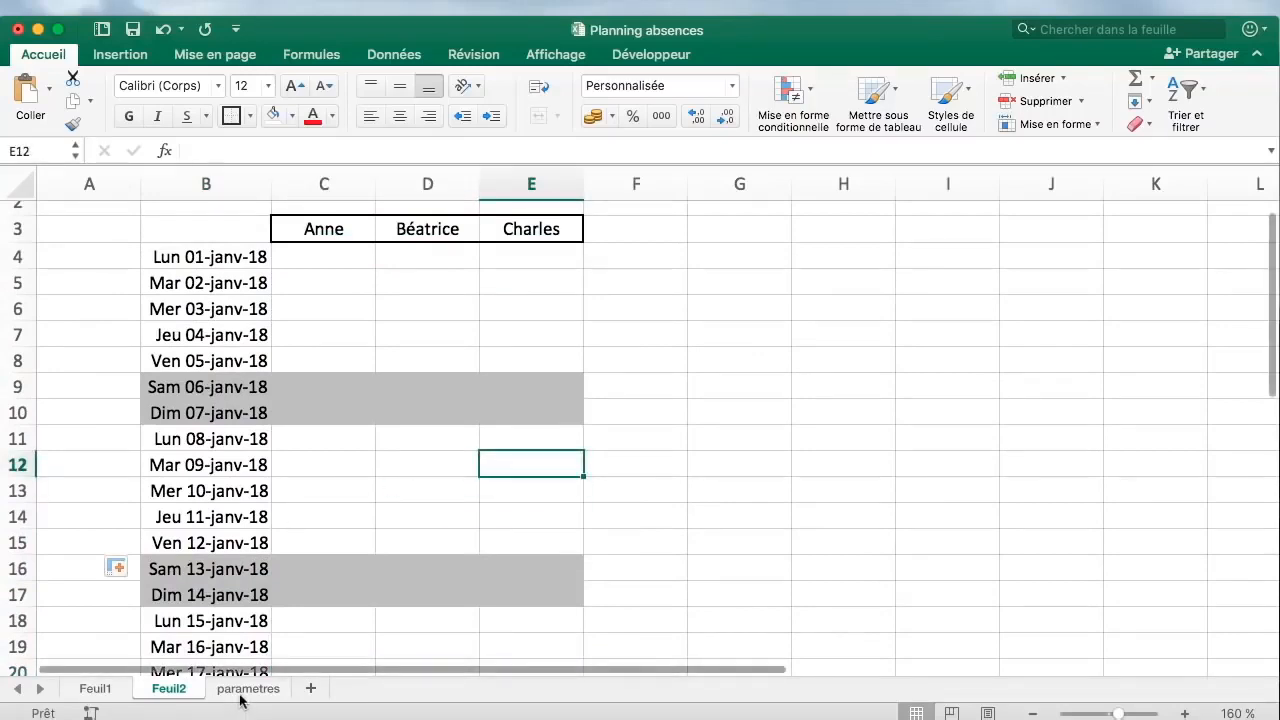
On the parametres sheet, name the holiday table range B2:C13 vacances and put an outline border around it
{"action": "left_click", "coordinate": [242, 692]}
{"action": "left_click", "coordinate": [172, 692]}
{"action": "left_click", "coordinate": [230, 692]}
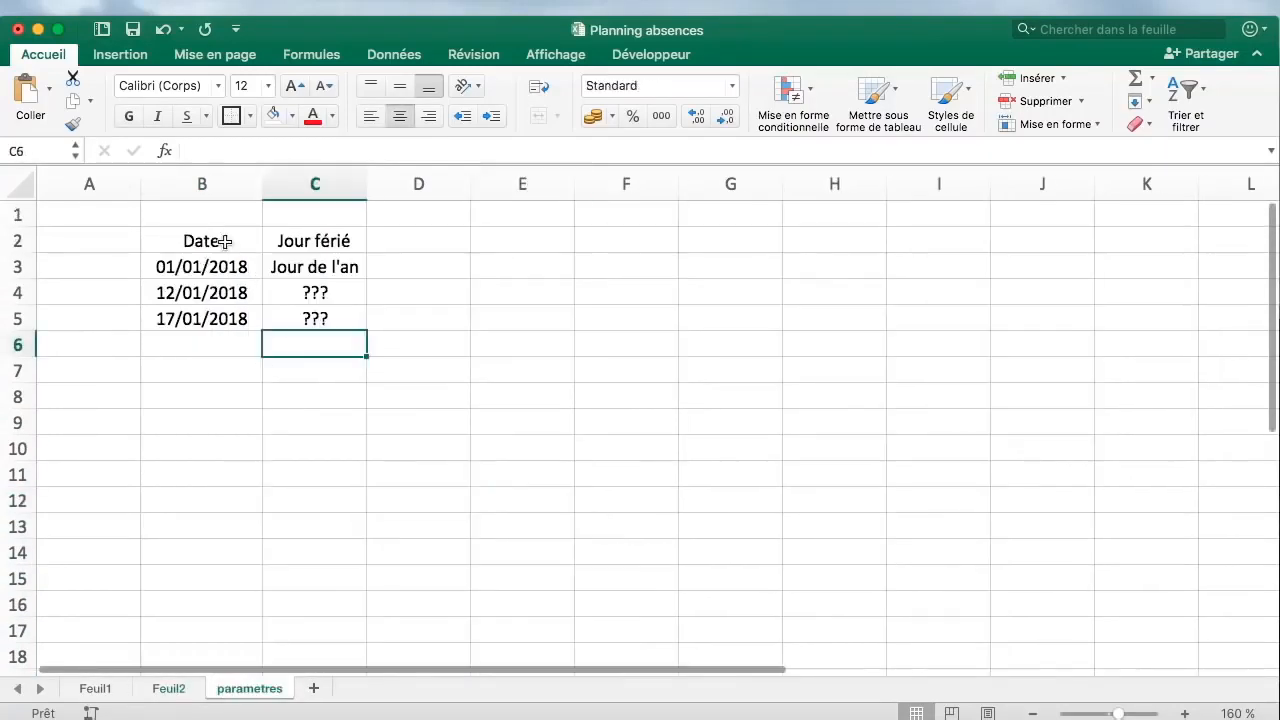
{"action": "left_click_drag", "start_coordinate": [224, 241], "coordinate": [314, 241]}
{"action": "left_click", "coordinate": [309, 397]}
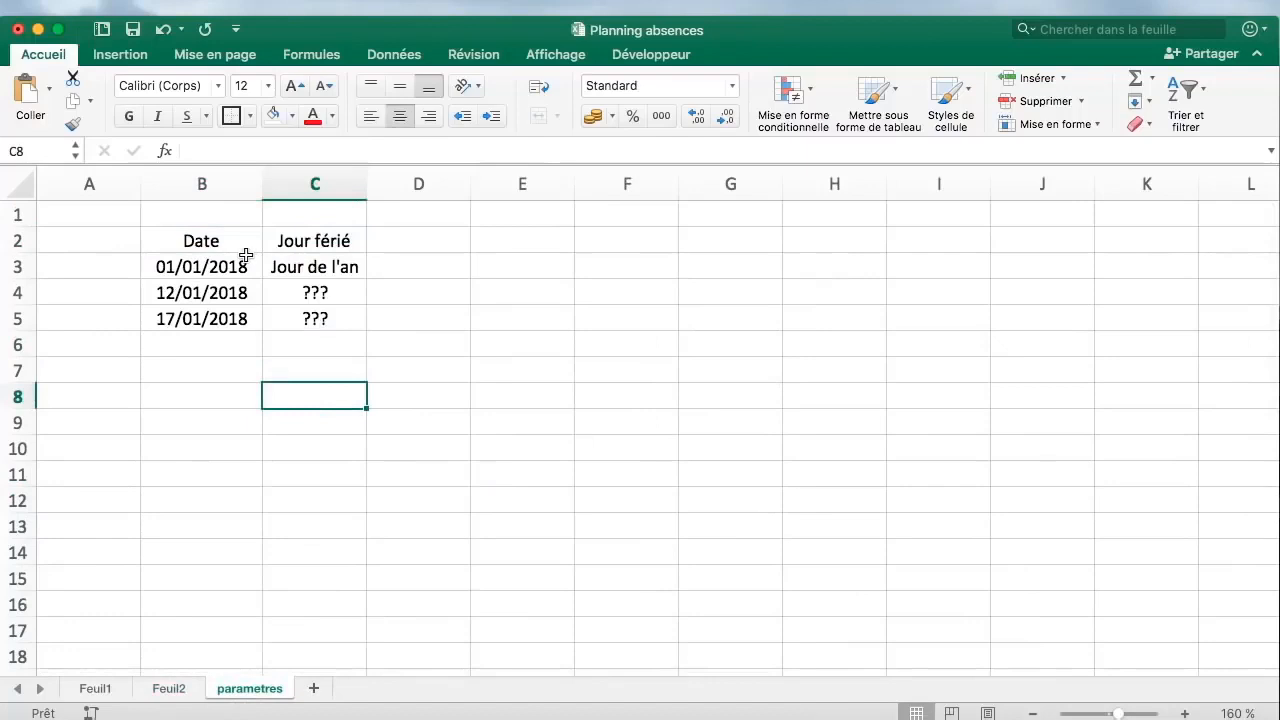
{"action": "left_click_drag", "start_coordinate": [230, 238], "coordinate": [334, 520]}
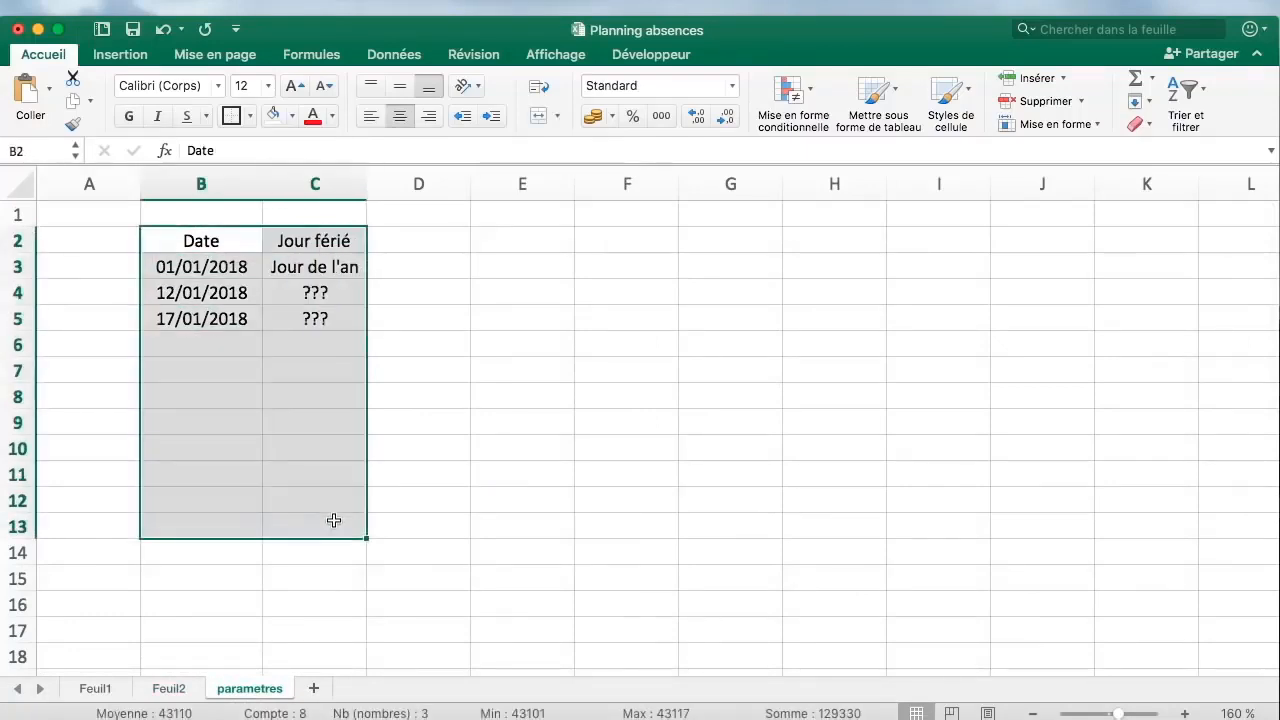
{"action": "left_click", "coordinate": [43, 148]}
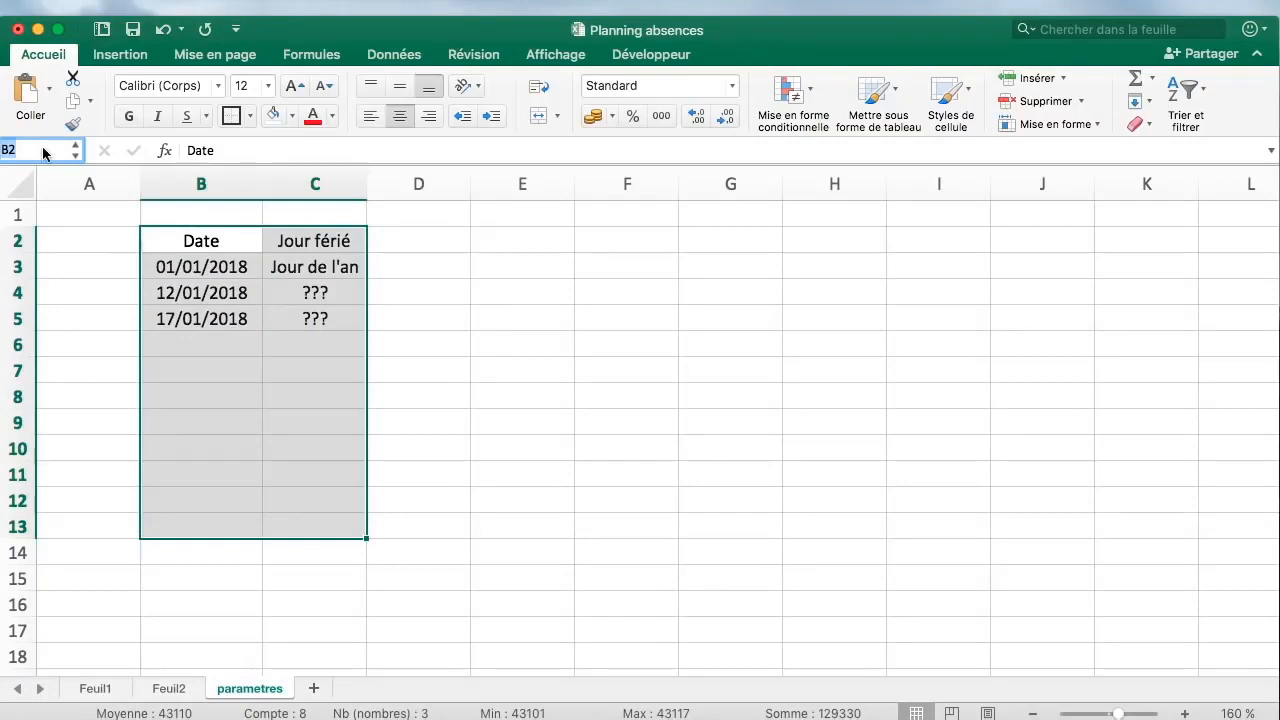
{"action": "type", "text": "V"}
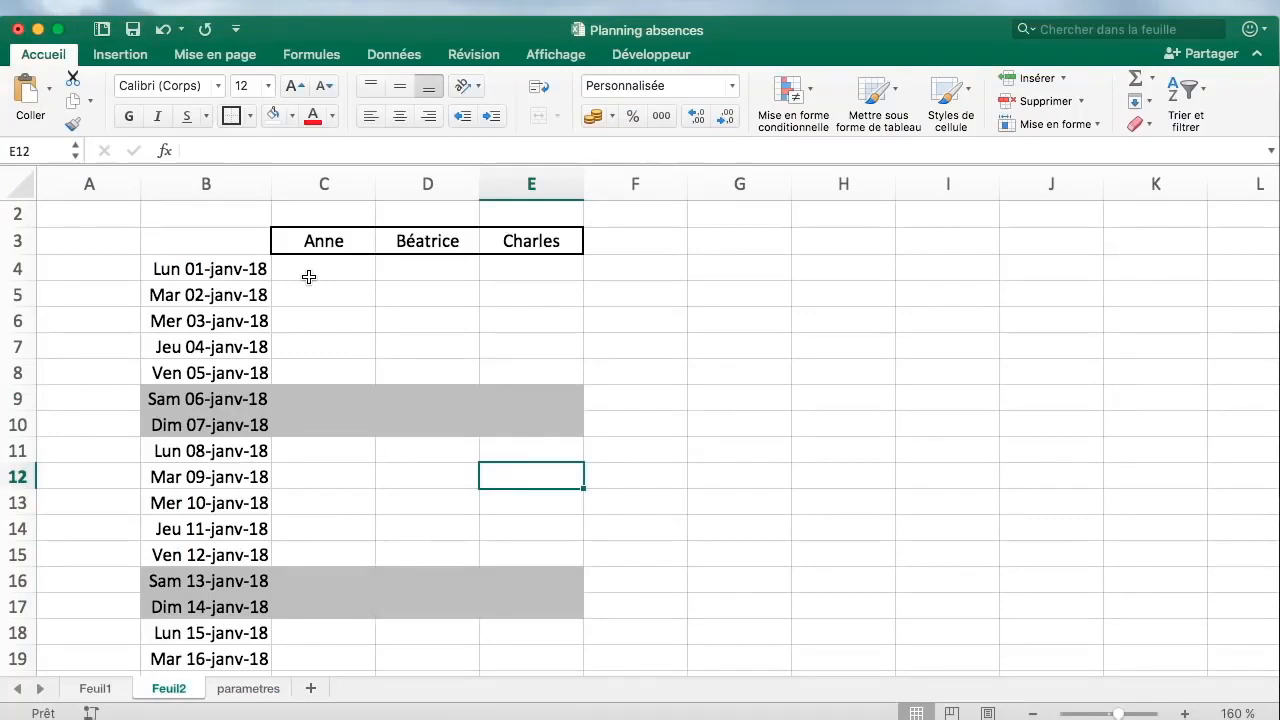
{"action": "left_click_drag", "start_coordinate": [180, 268], "coordinate": [577, 265]}
{"action": "left_click", "coordinate": [255, 688]}
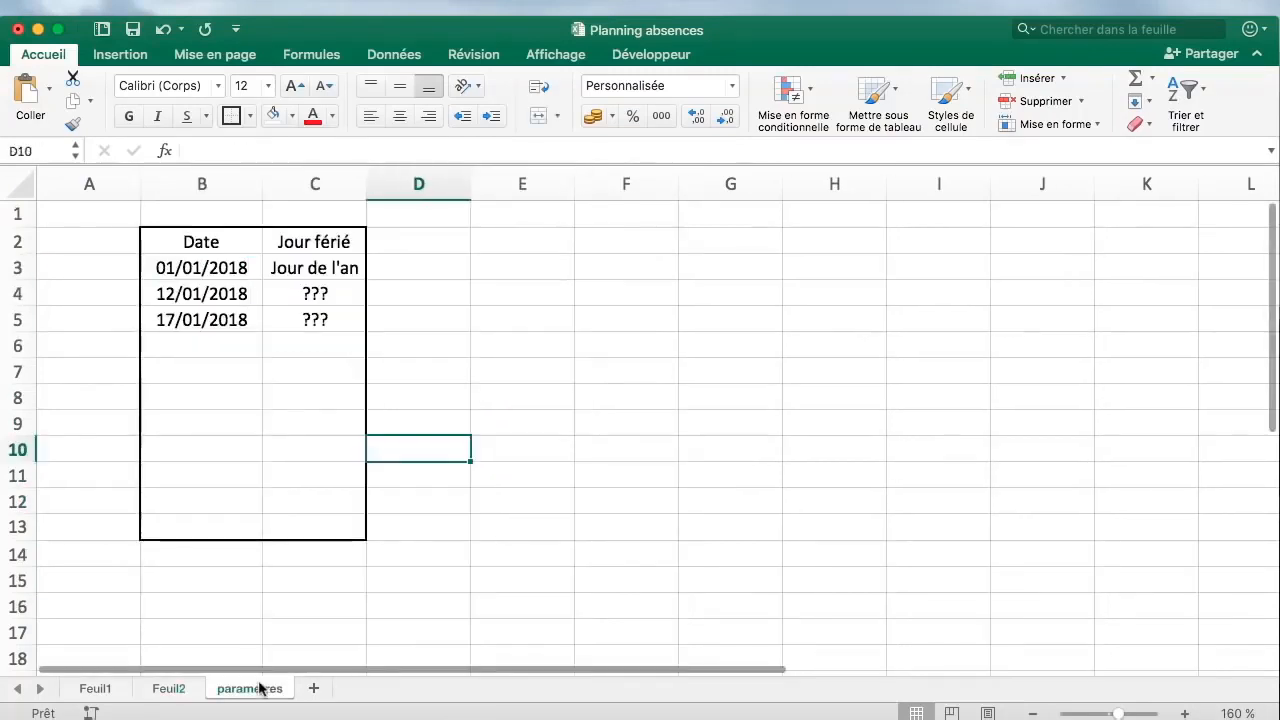
{"action": "left_click", "coordinate": [169, 688]}
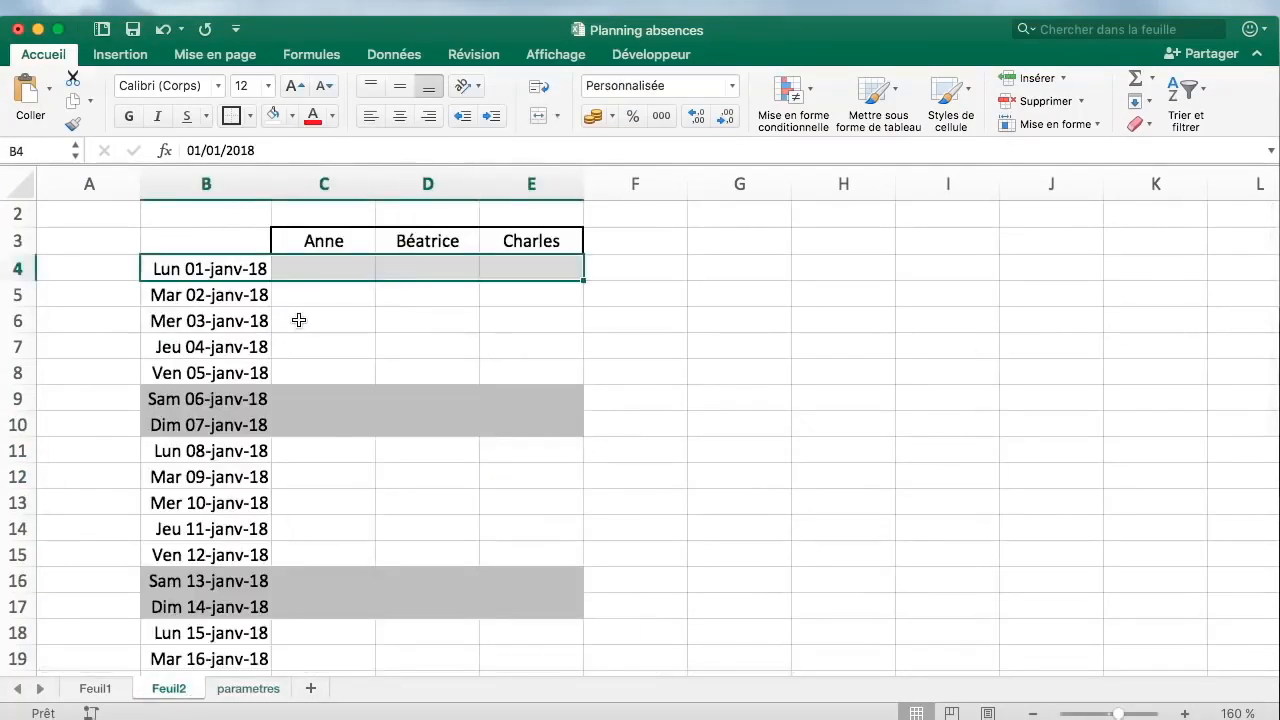
{"action": "left_click_drag", "start_coordinate": [349, 297], "coordinate": [506, 374]}
{"action": "left_click", "coordinate": [406, 423]}
Start a new Classique conditional formatting rule for cell B4 on Feuil2 that uses a formula to determine the cells to format
{"action": "left_click", "coordinate": [230, 274]}
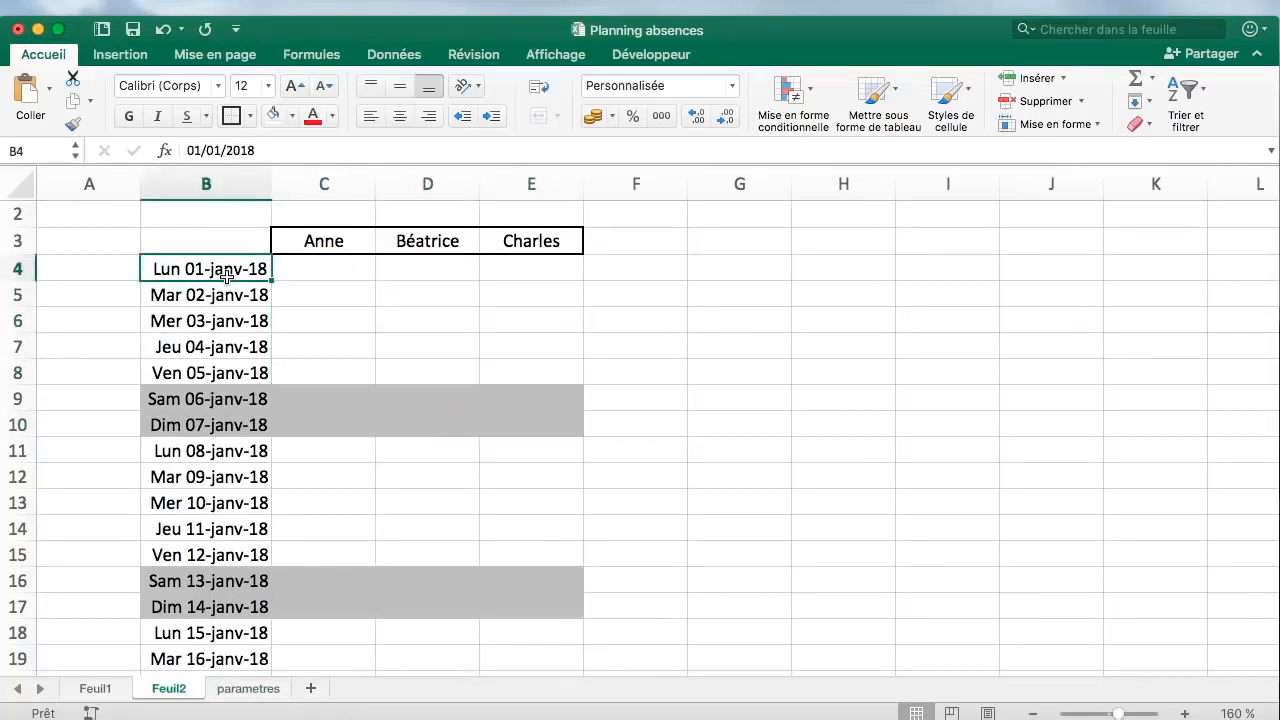
{"action": "left_click", "coordinate": [808, 93]}
{"action": "left_click", "coordinate": [885, 270]}
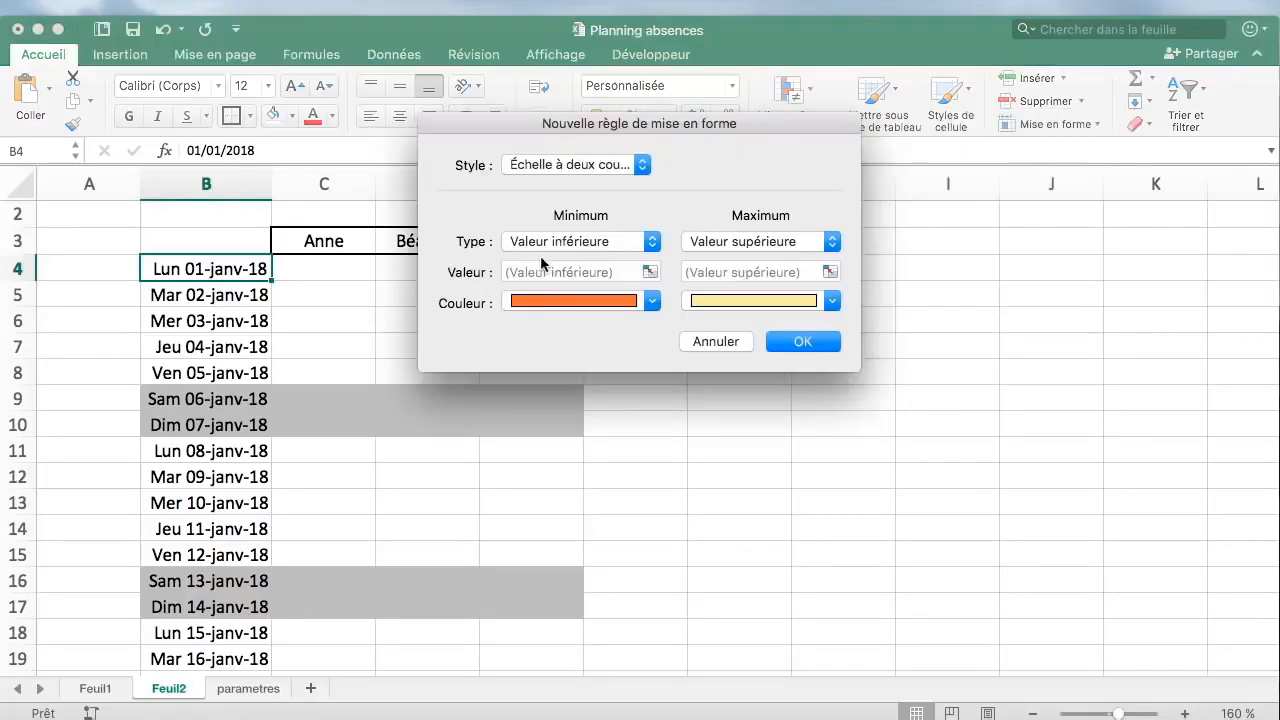
{"action": "left_click", "coordinate": [632, 168]}
{"action": "left_click", "coordinate": [578, 238]}
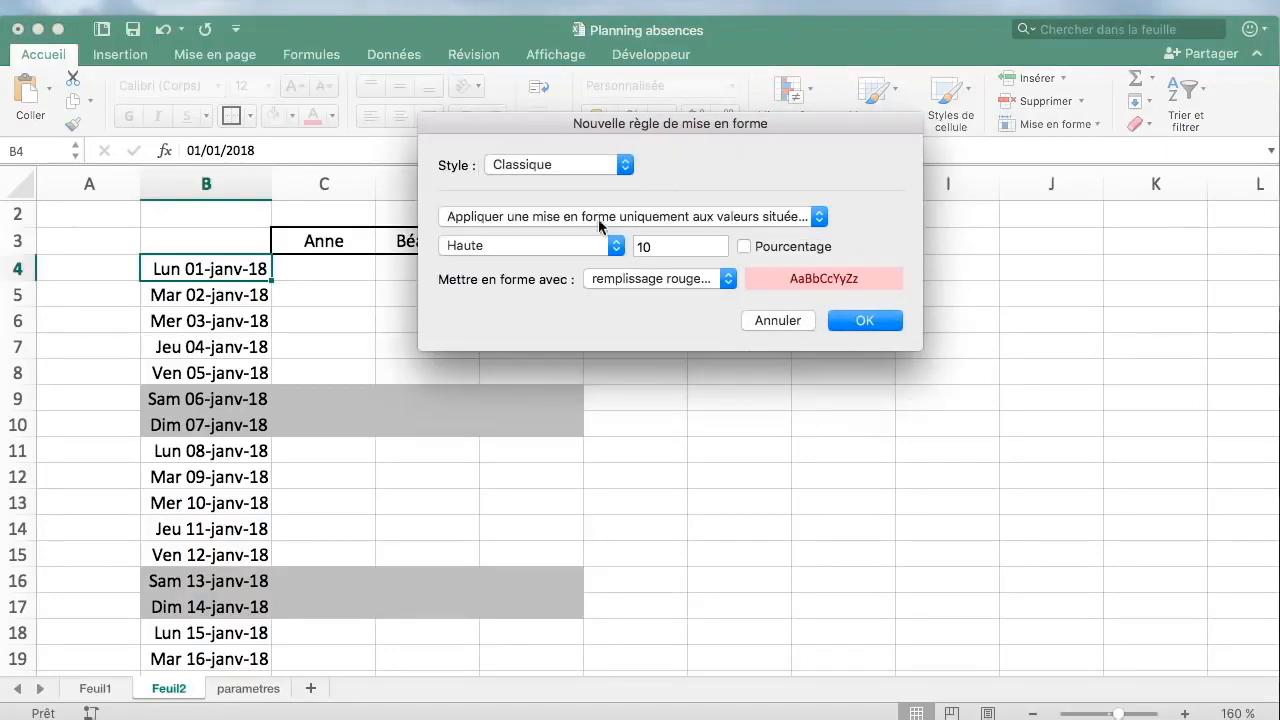
{"action": "left_click", "coordinate": [598, 218]}
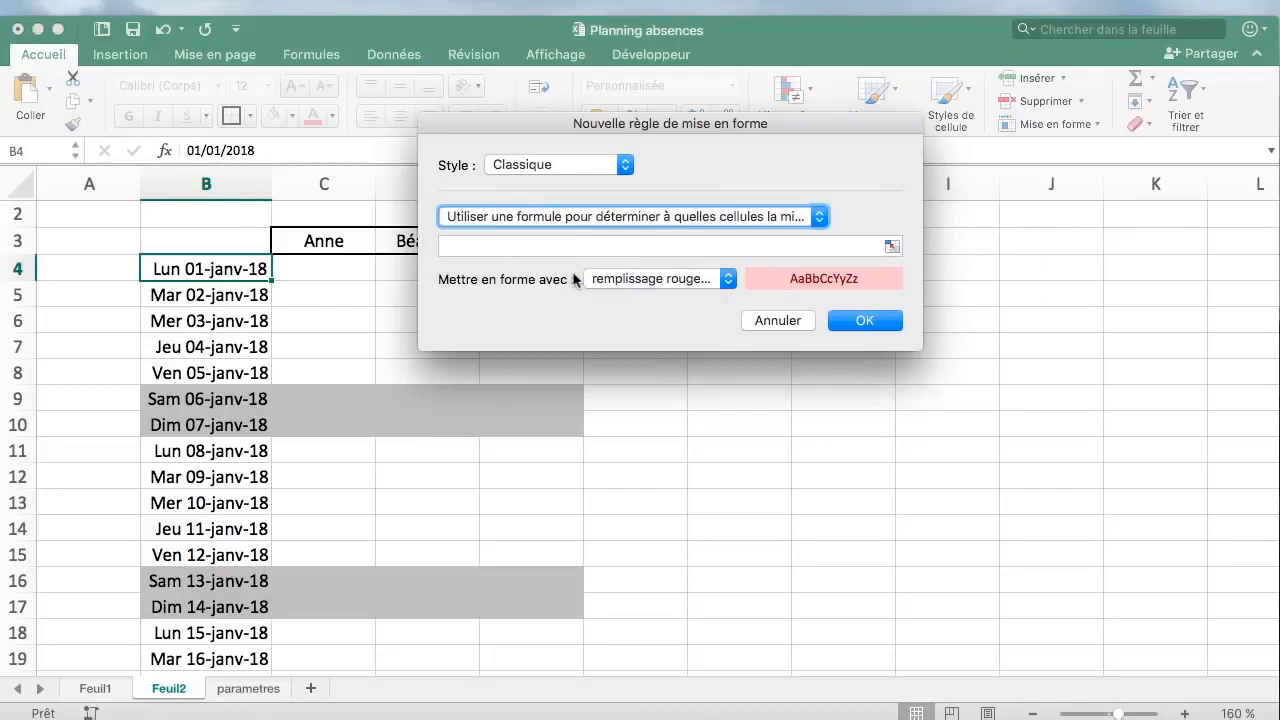
{"action": "left_click", "coordinate": [505, 246]}
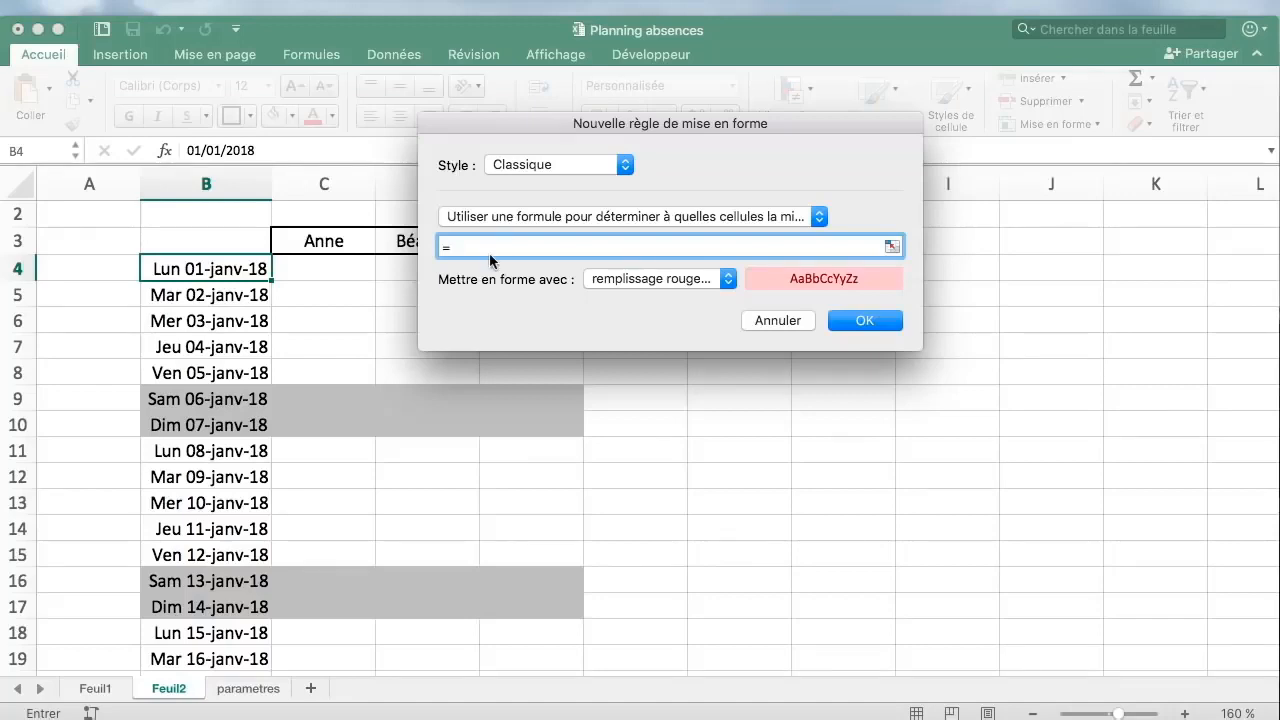
Begin the rule's formula with =$B4=recherchev($B4; making only the column absolute in both references
{"action": "left_click", "coordinate": [245, 279]}
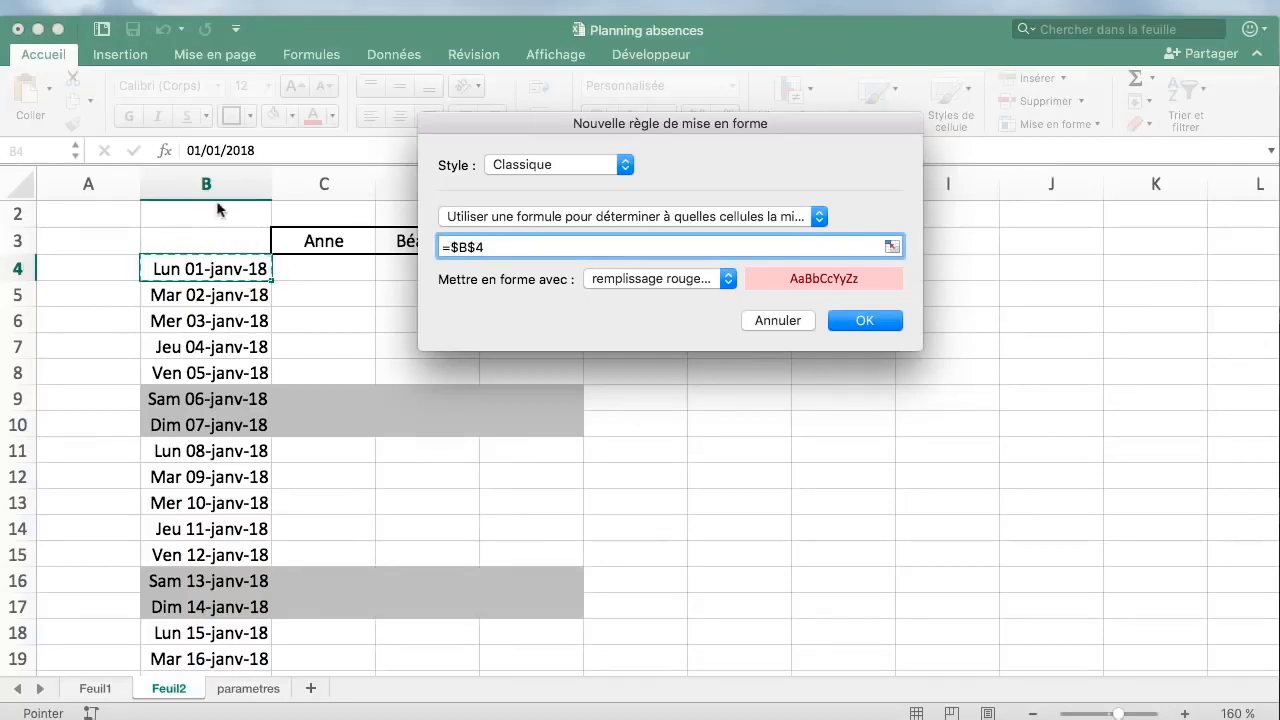
{"action": "left_click", "coordinate": [477, 252]}
{"action": "key", "text": "BackSpace"}
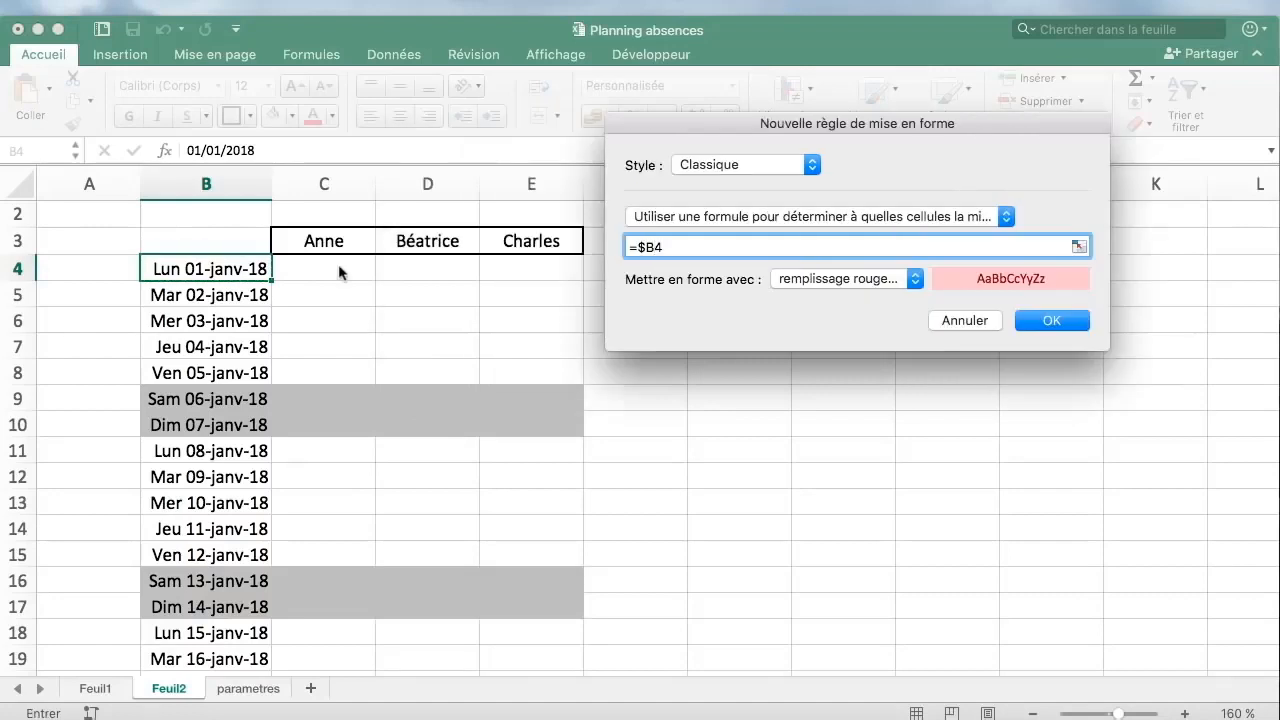
{"action": "left_click_drag", "start_coordinate": [670, 131], "coordinate": [534, 198]}
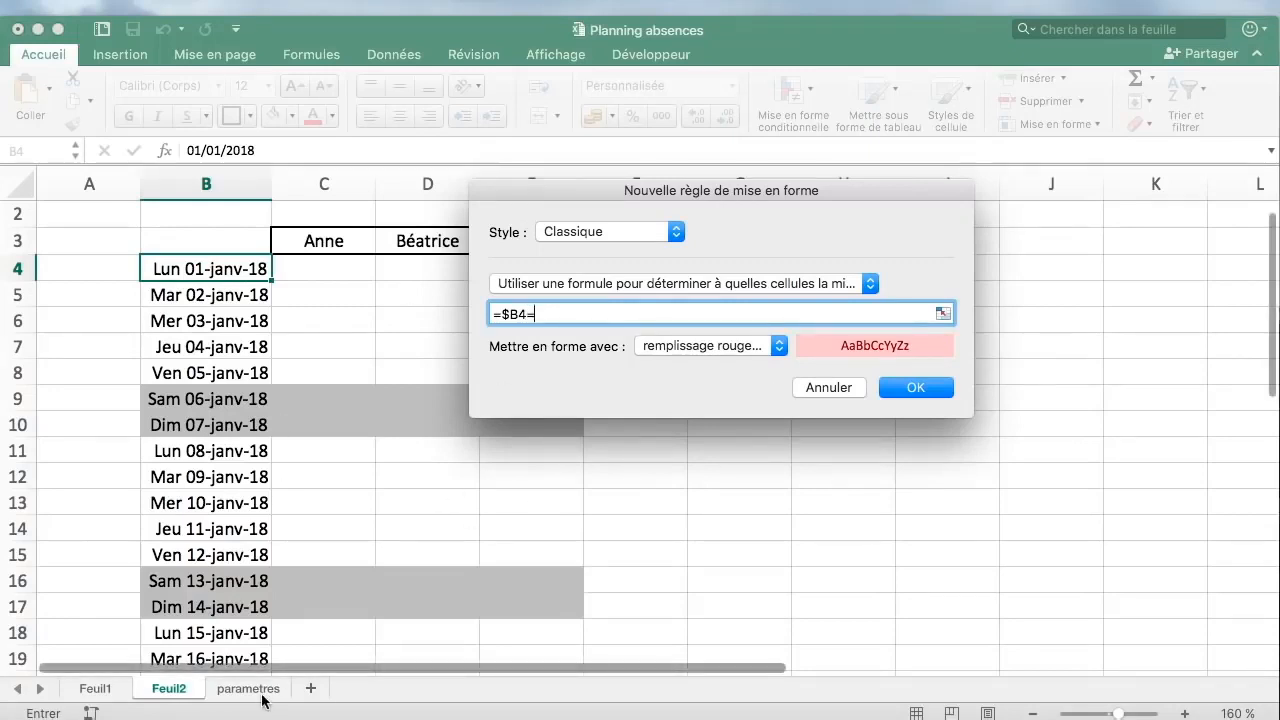
{"action": "type", "text": "recherchev("}
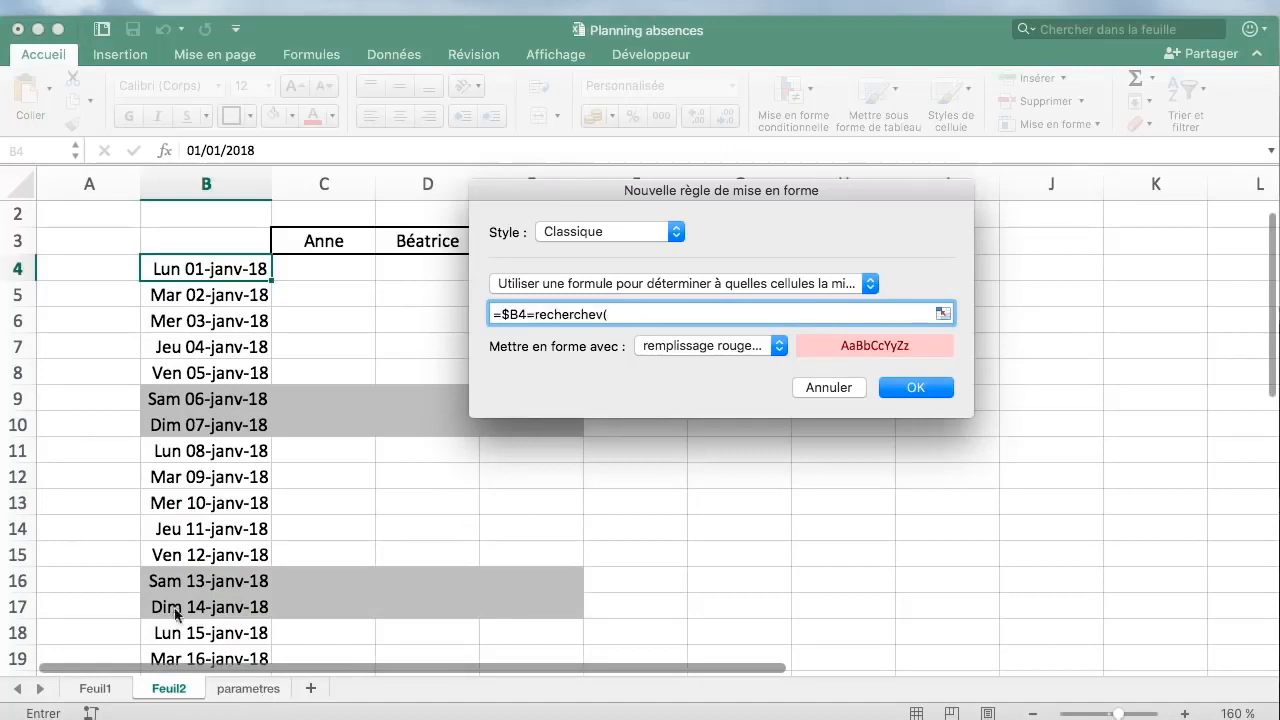
{"action": "left_click", "coordinate": [237, 277]}
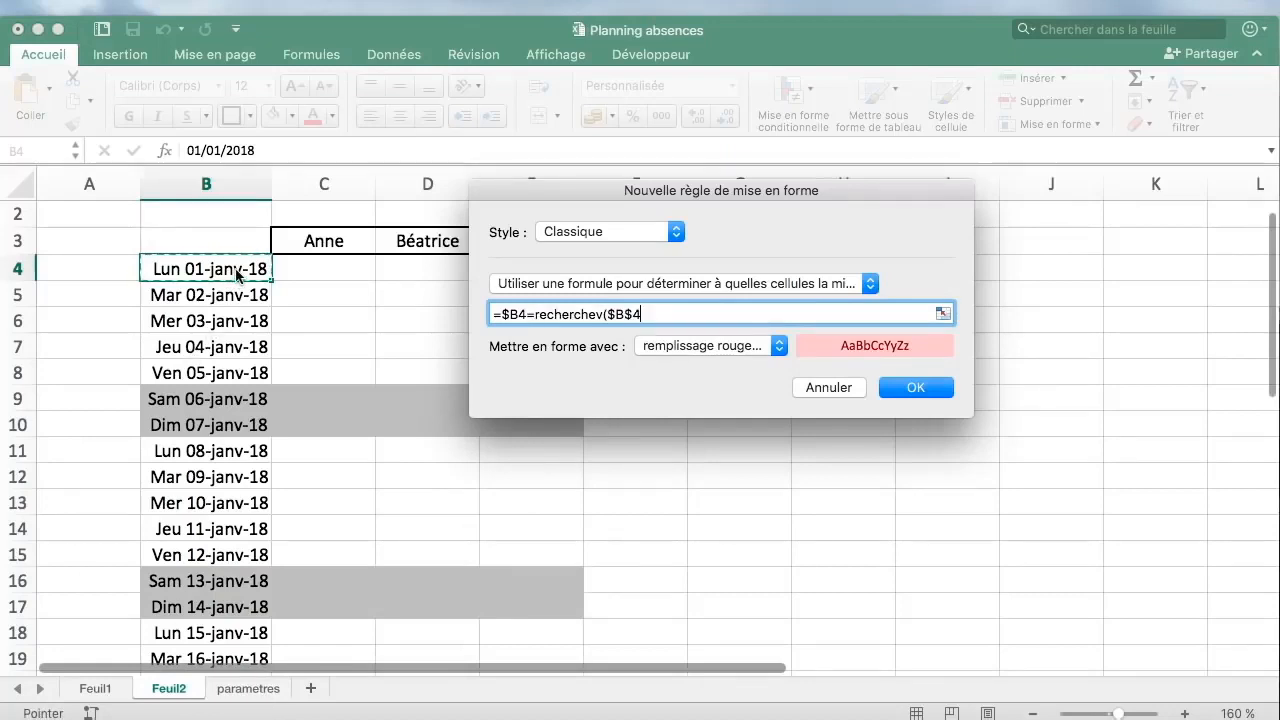
{"action": "left_click", "coordinate": [633, 314]}
{"action": "key", "text": "BackSpace"}
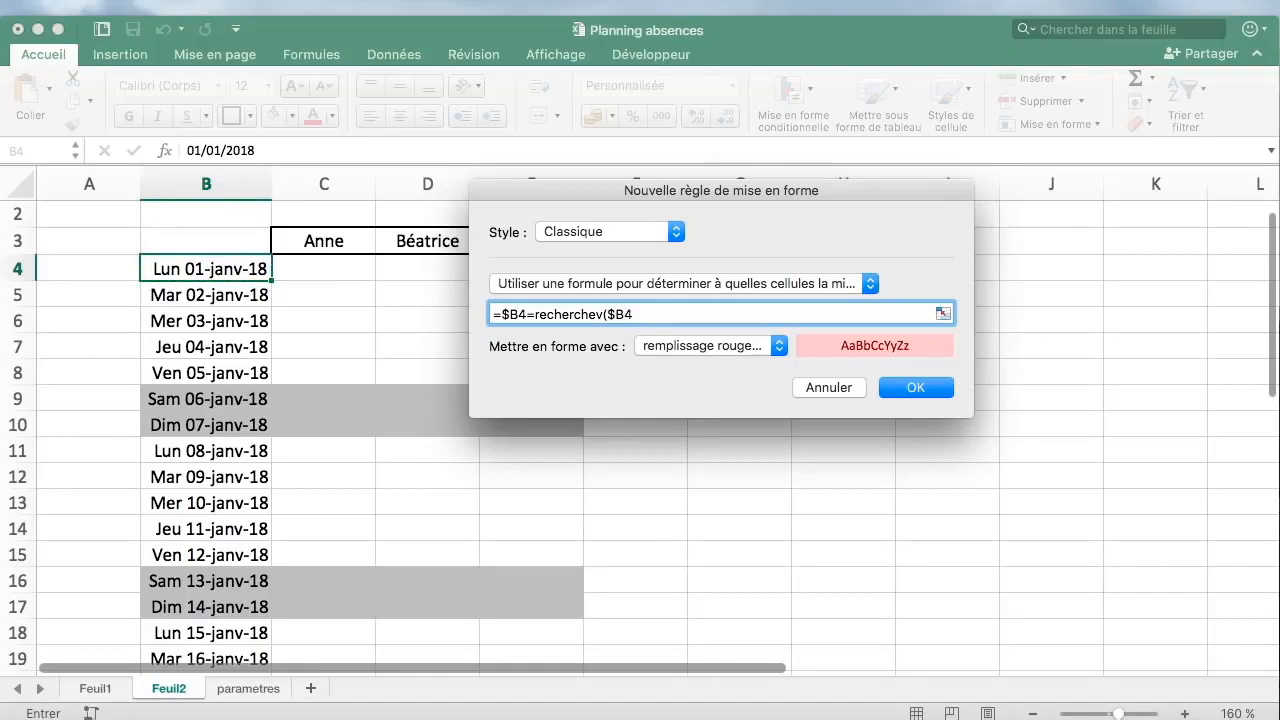
{"action": "type", "text": ";"}
Complete the formula as =$B4=recherchev($B4;vacances;1;1), using the named range instead of the parametres cell references
{"action": "left_click", "coordinate": [258, 688]}
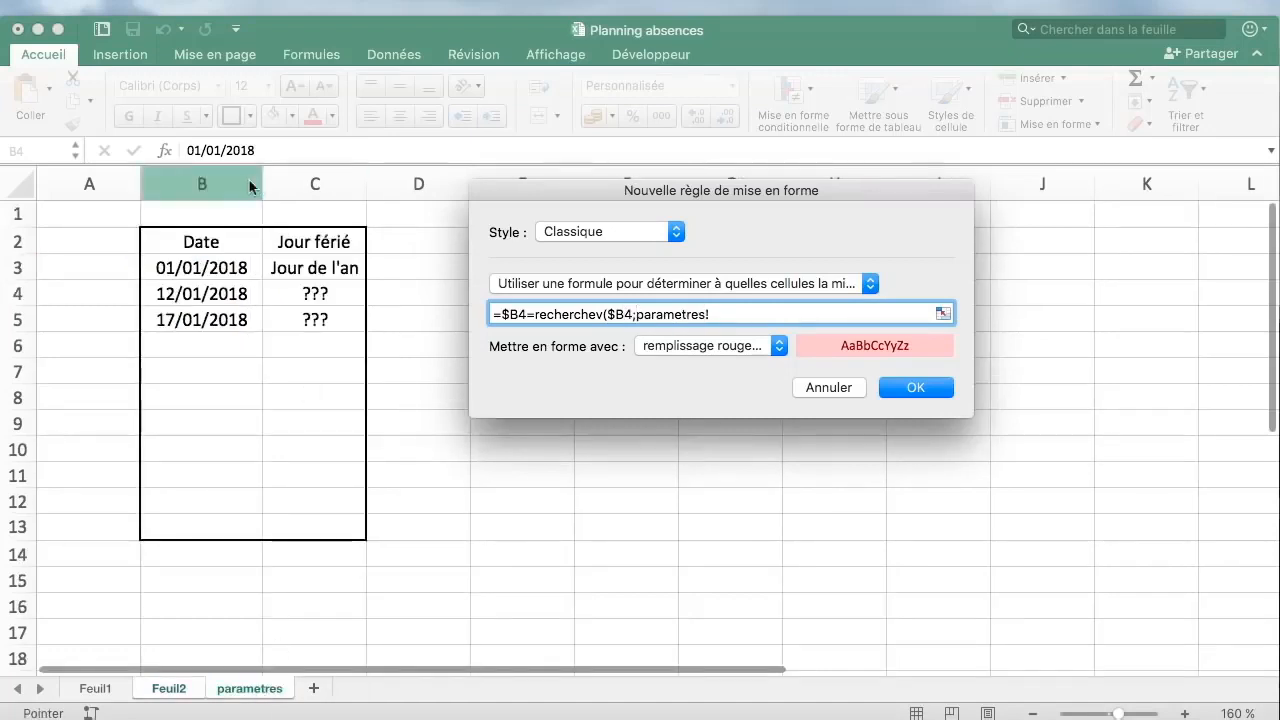
{"action": "left_click", "coordinate": [202, 240]}
{"action": "left_click_drag", "start_coordinate": [202, 240], "coordinate": [274, 526]}
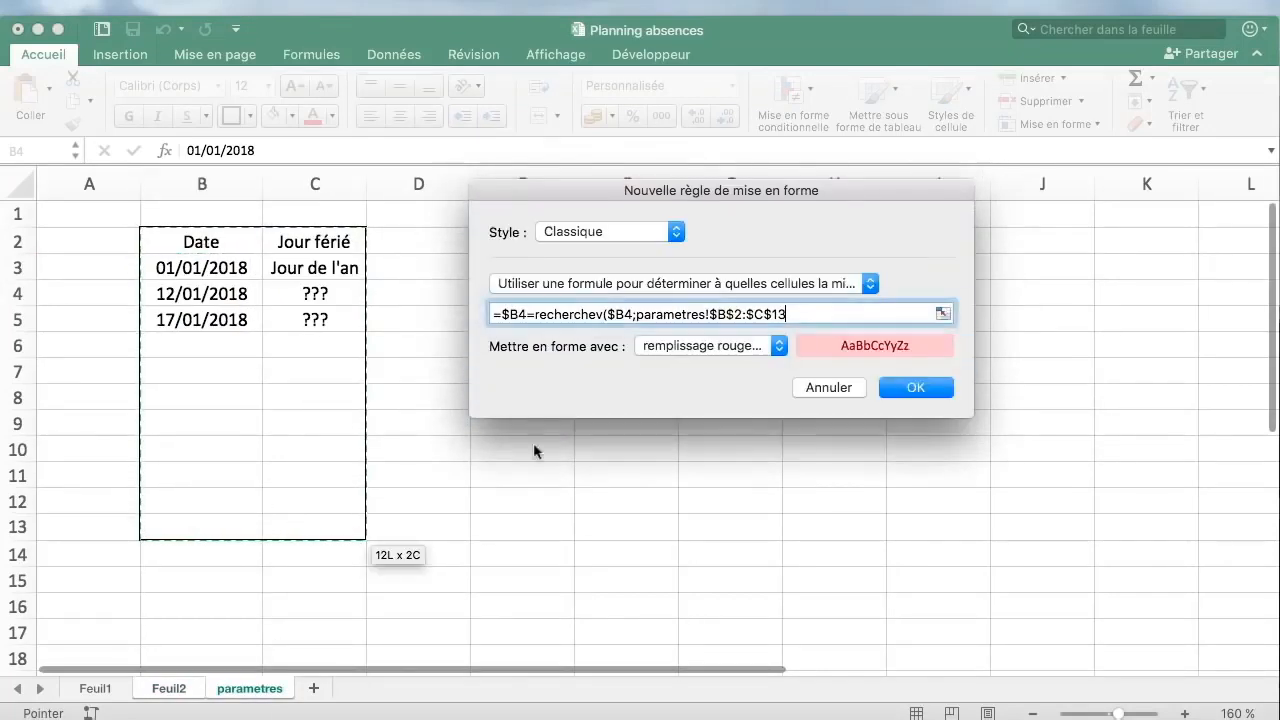
{"action": "left_click_drag", "start_coordinate": [789, 314], "coordinate": [640, 313]}
{"action": "type", "text": "vacances;"}
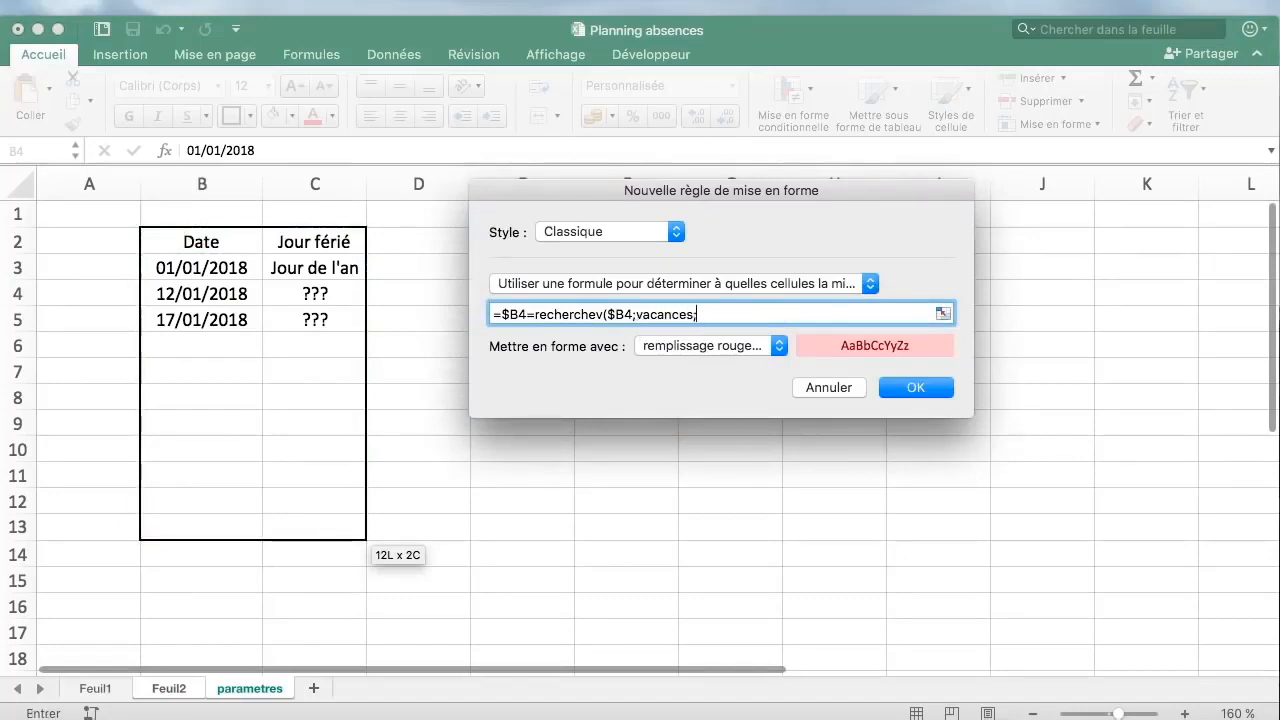
{"action": "type", "text": "1;1"}
Give the rule a custom format with a light gold theme background fill and validate the rule
{"action": "left_click", "coordinate": [755, 343]}
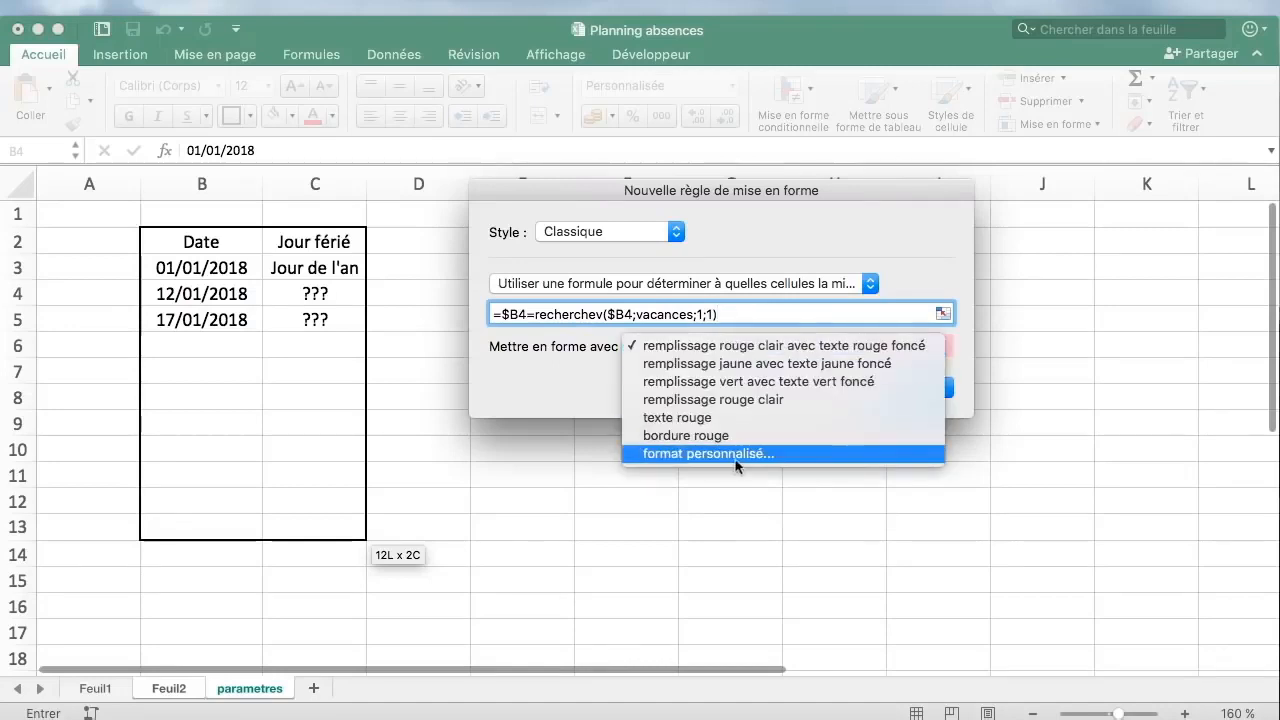
{"action": "left_click", "coordinate": [737, 452]}
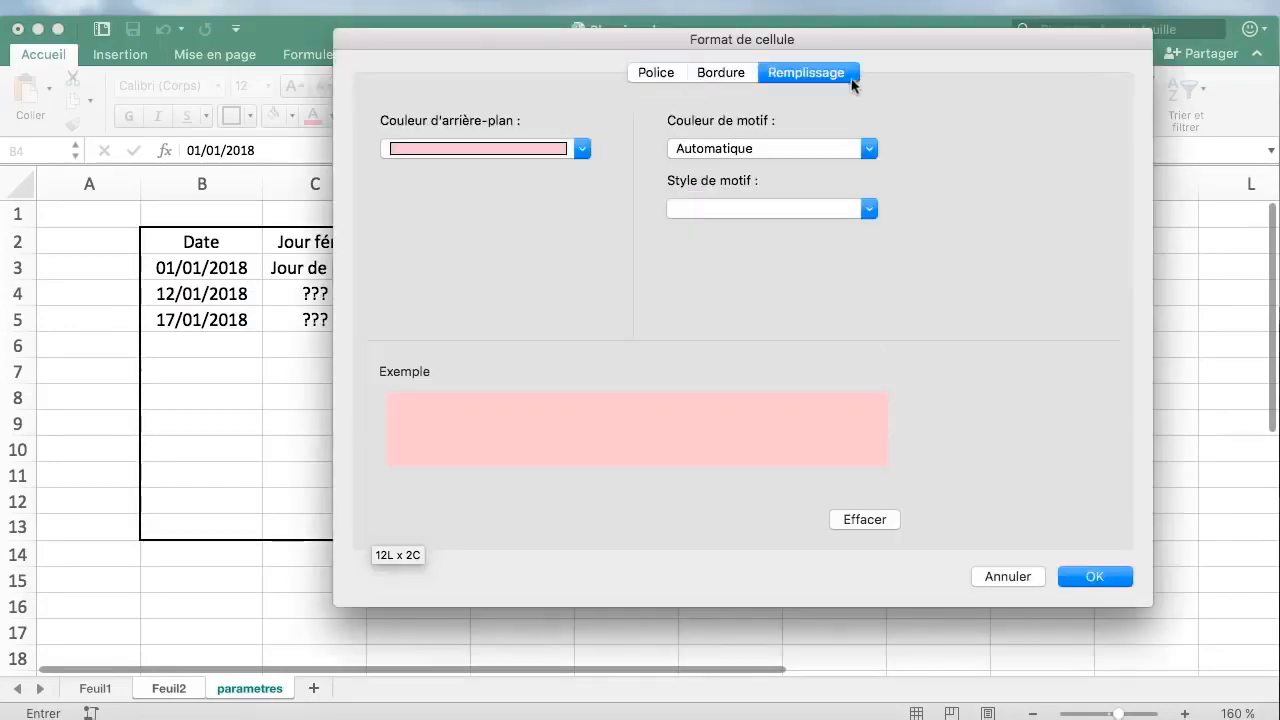
{"action": "left_click", "coordinate": [550, 145]}
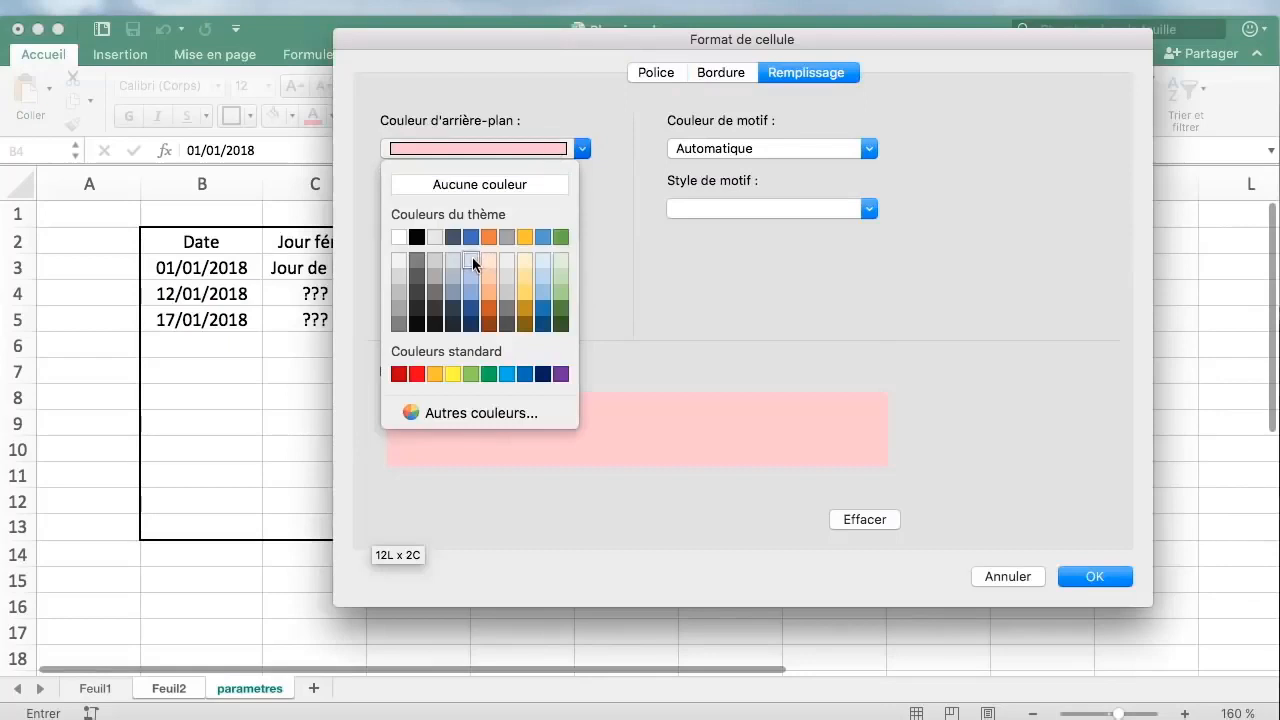
{"action": "left_click", "coordinate": [525, 237]}
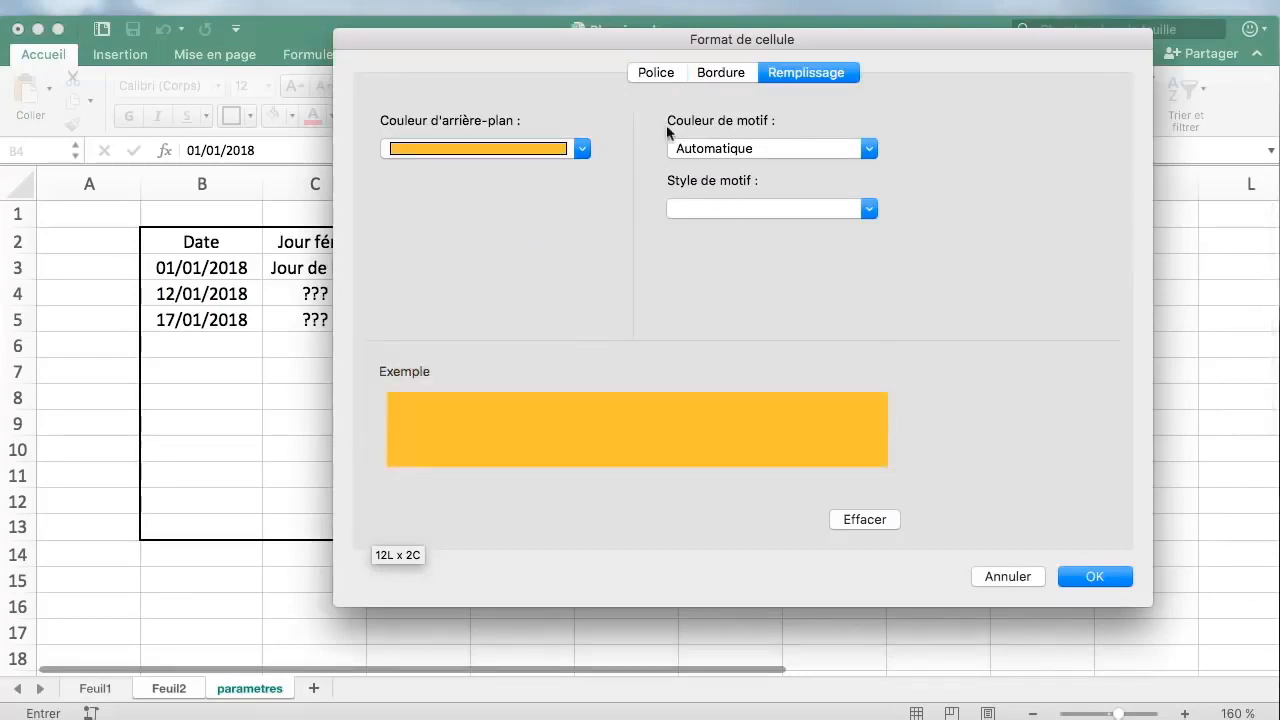
{"action": "left_click", "coordinate": [584, 149]}
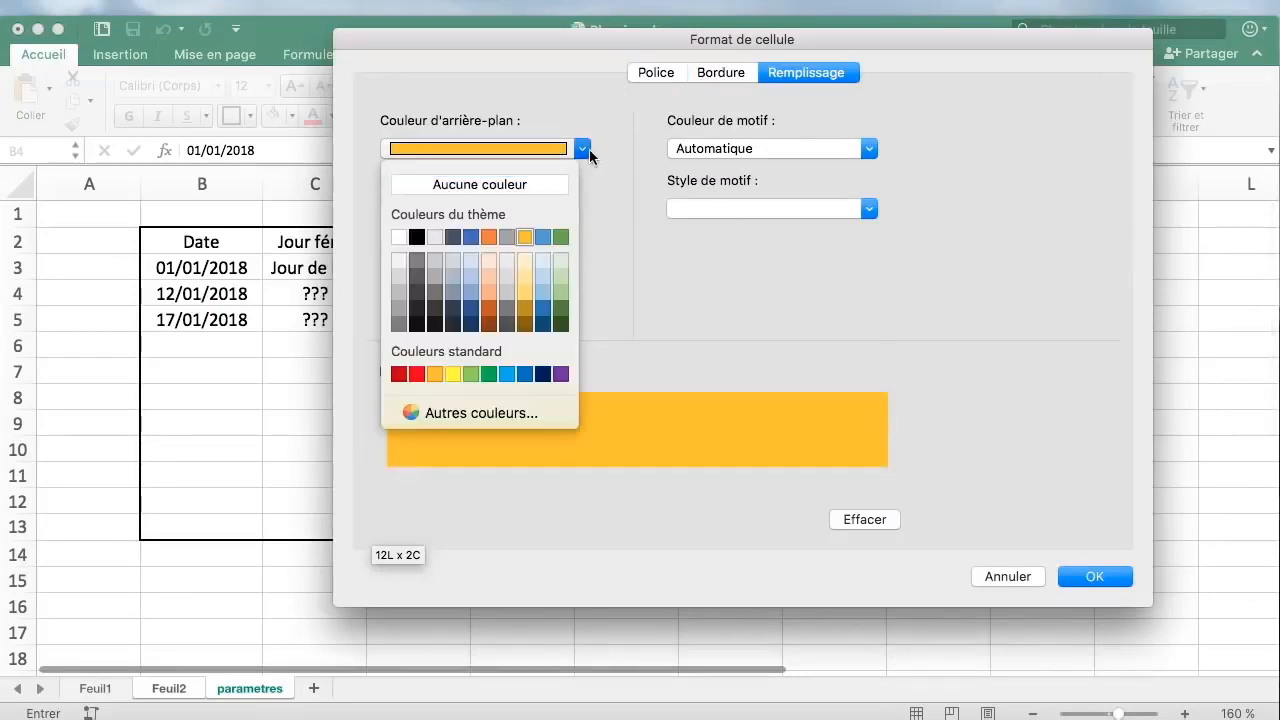
{"action": "left_click", "coordinate": [526, 278]}
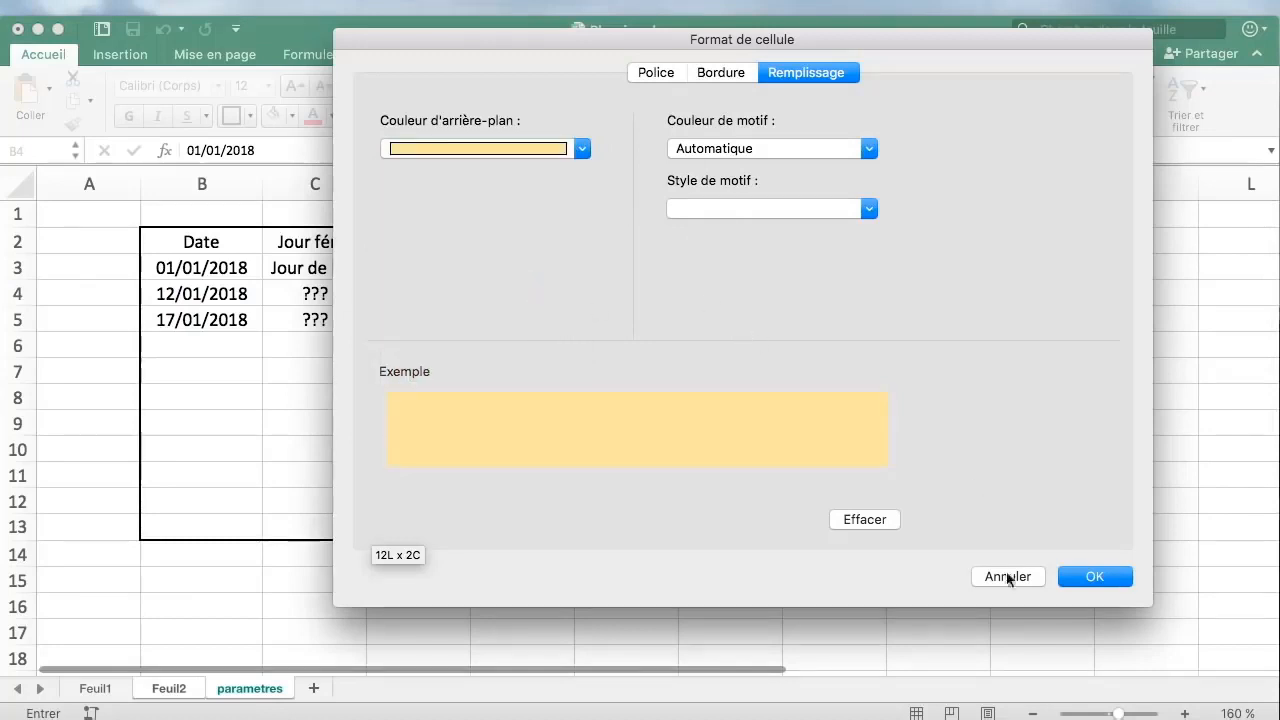
{"action": "left_click", "coordinate": [1110, 576]}
{"action": "left_click", "coordinate": [931, 382]}
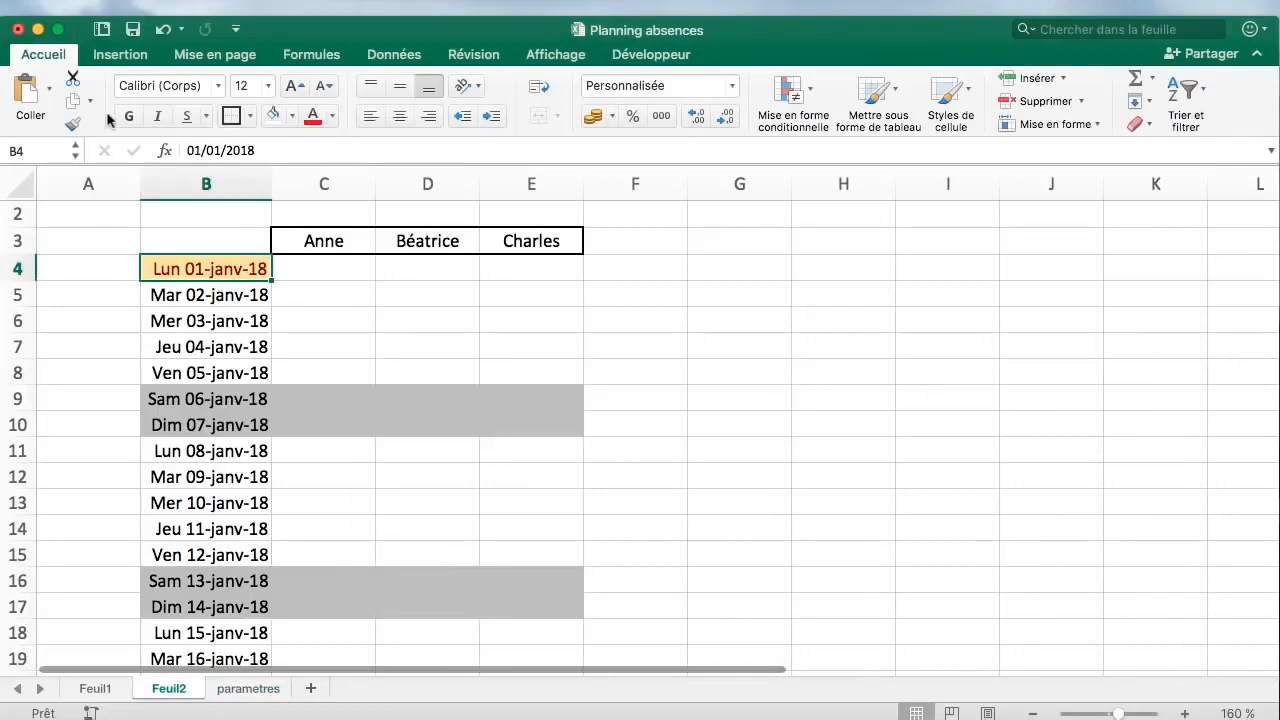
Copy the formatting of B4 onto the planning's date rows across columns B to E with the format painter
{"action": "left_click", "coordinate": [72, 124]}
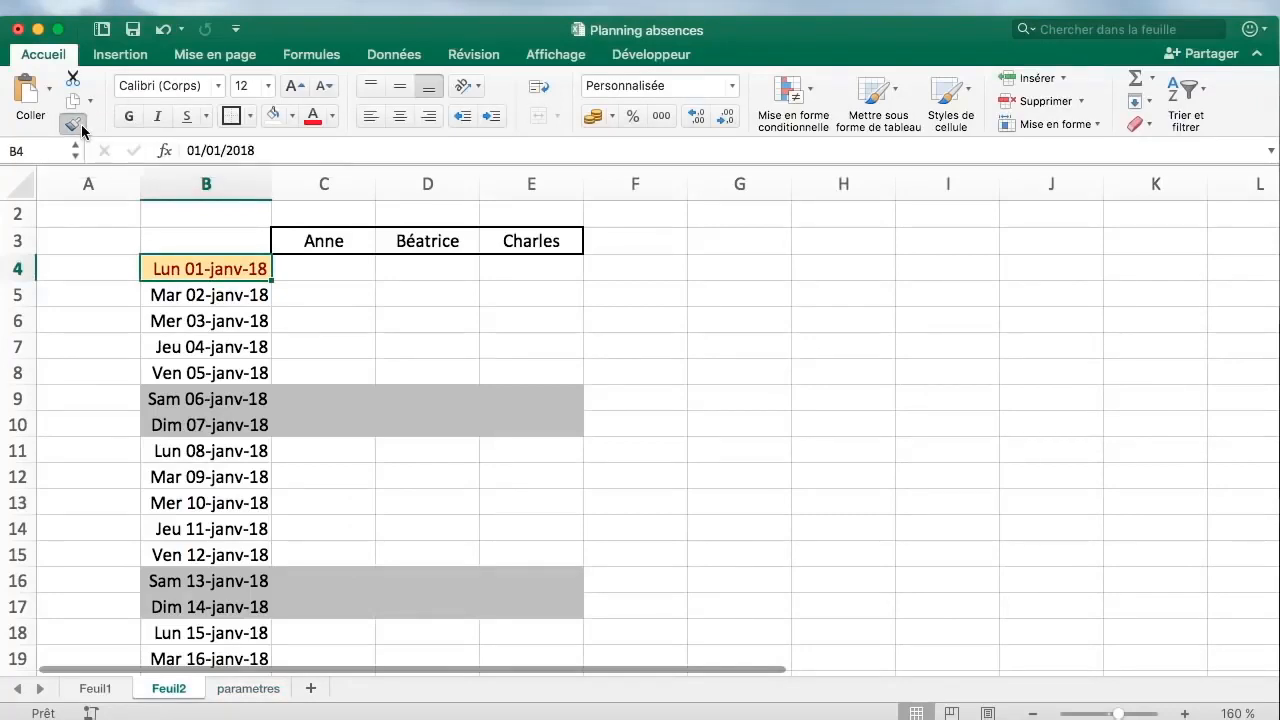
{"action": "mouse_move", "coordinate": [206, 268]}
{"action": "left_mouse_down"}
{"action": "mouse_move", "coordinate": [447, 556]}
{"action": "mouse_move", "coordinate": [526, 677]}
{"action": "left_mouse_up"}
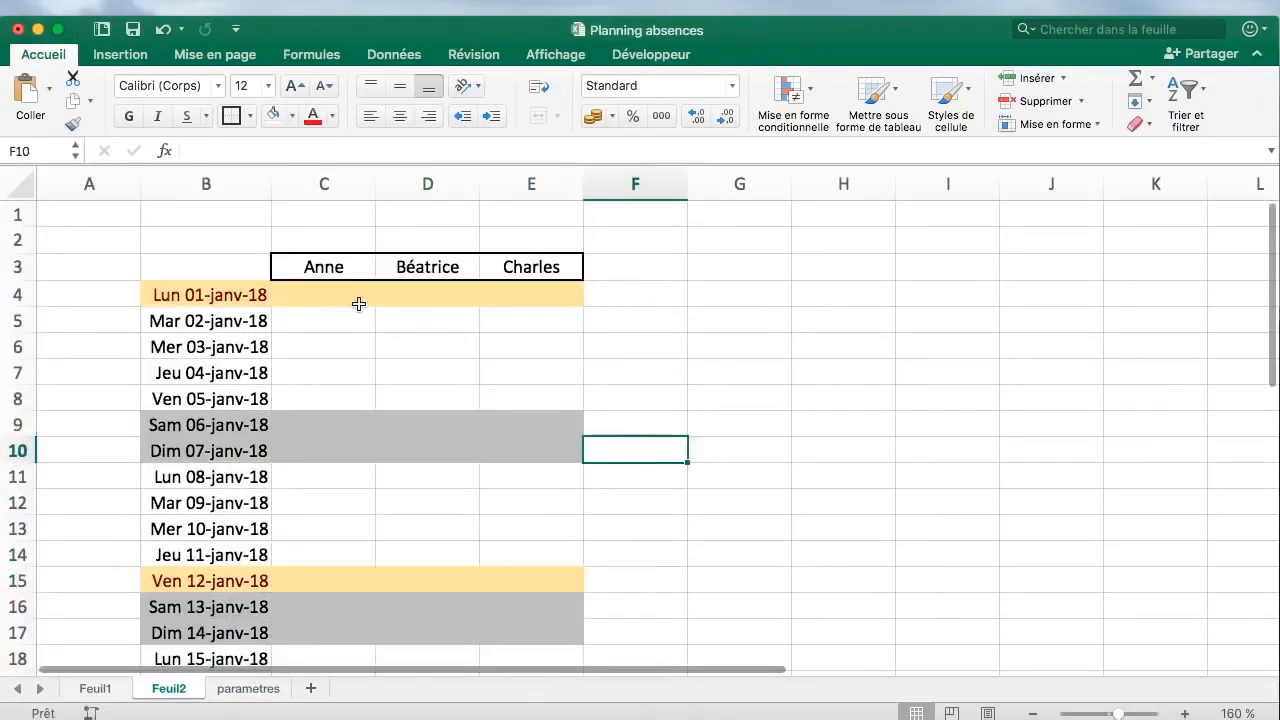
{"action": "left_click_drag", "start_coordinate": [299, 297], "coordinate": [543, 295]}
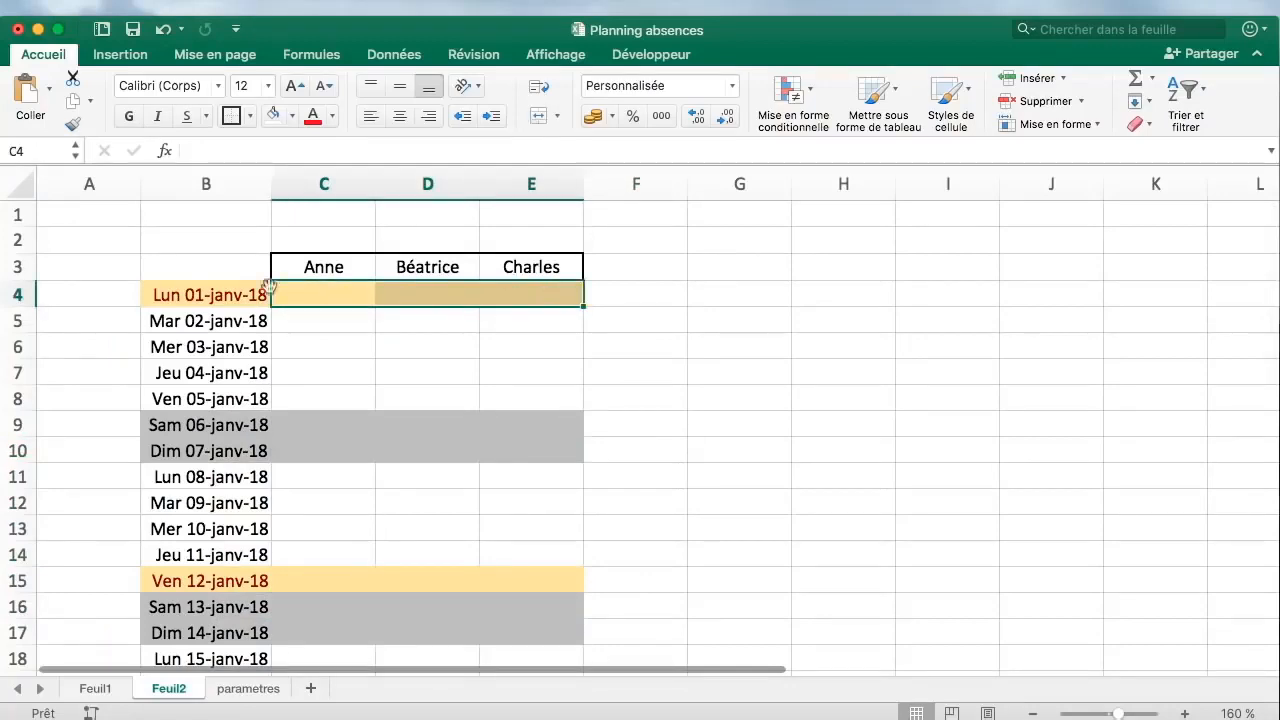
Check the highlighted dates in the planning against the holiday list on the parametres sheet, and undo the last format copy
{"action": "left_click_drag", "start_coordinate": [192, 290], "coordinate": [523, 283]}
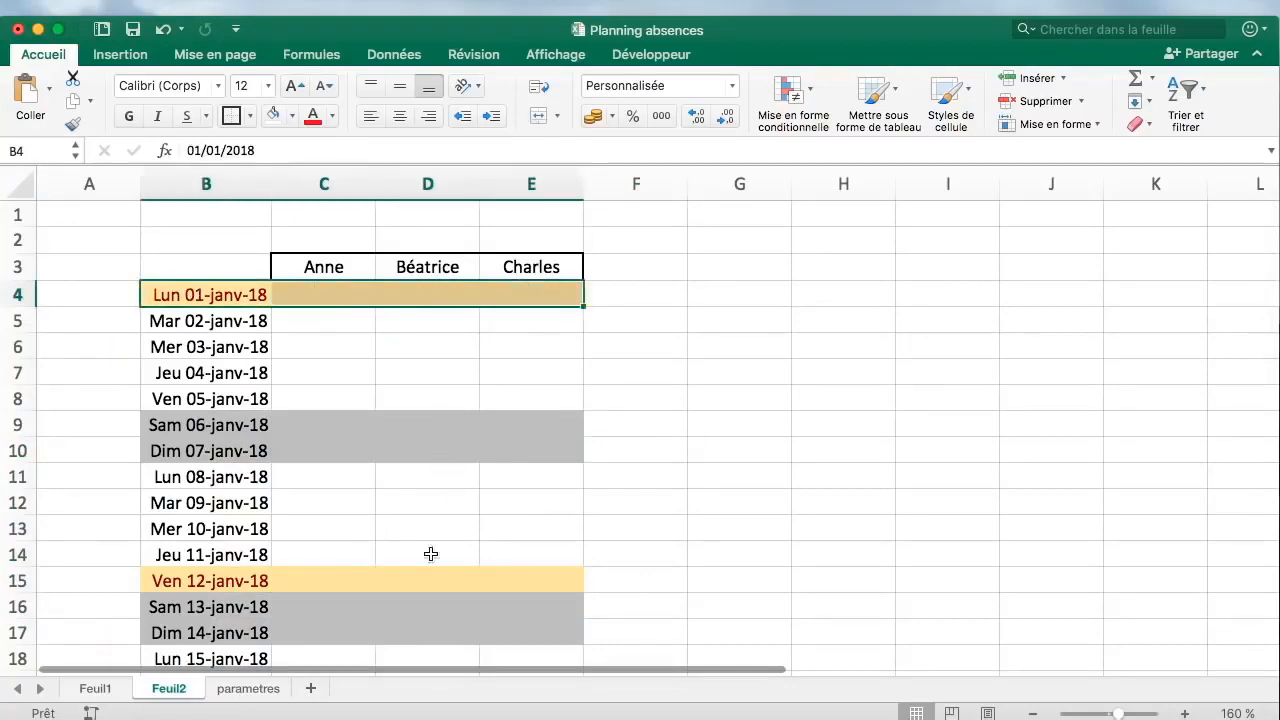
{"action": "scroll", "coordinate": [263, 590], "scroll_direction": "down", "scroll_amount": 2}
{"action": "scroll", "coordinate": [263, 590], "scroll_direction": "down", "scroll_amount": 6}
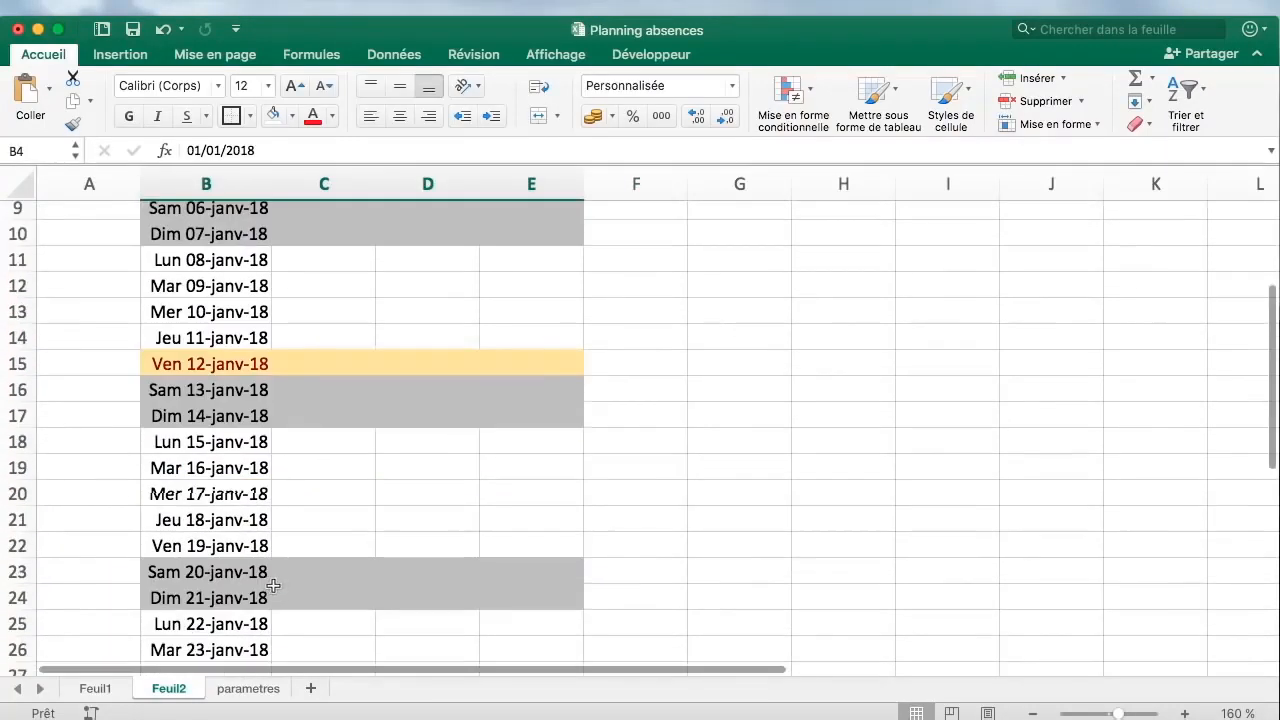
{"action": "left_click", "coordinate": [250, 688]}
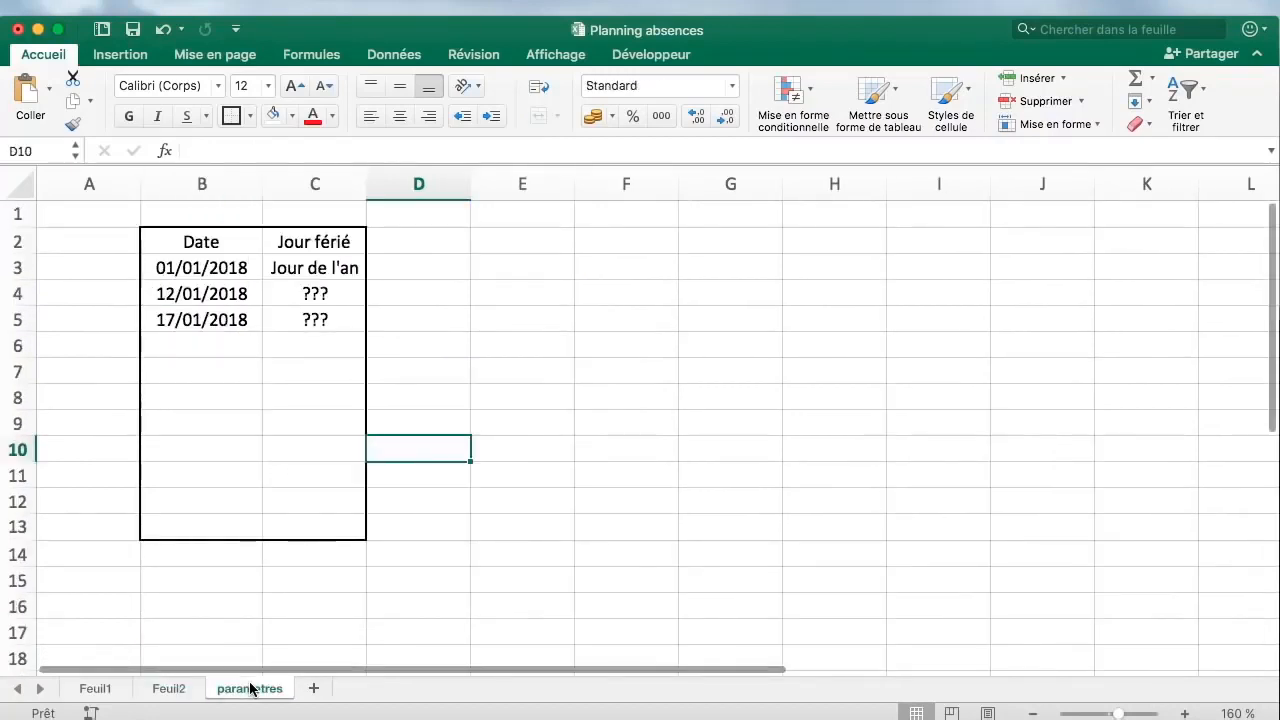
{"action": "left_click", "coordinate": [197, 690]}
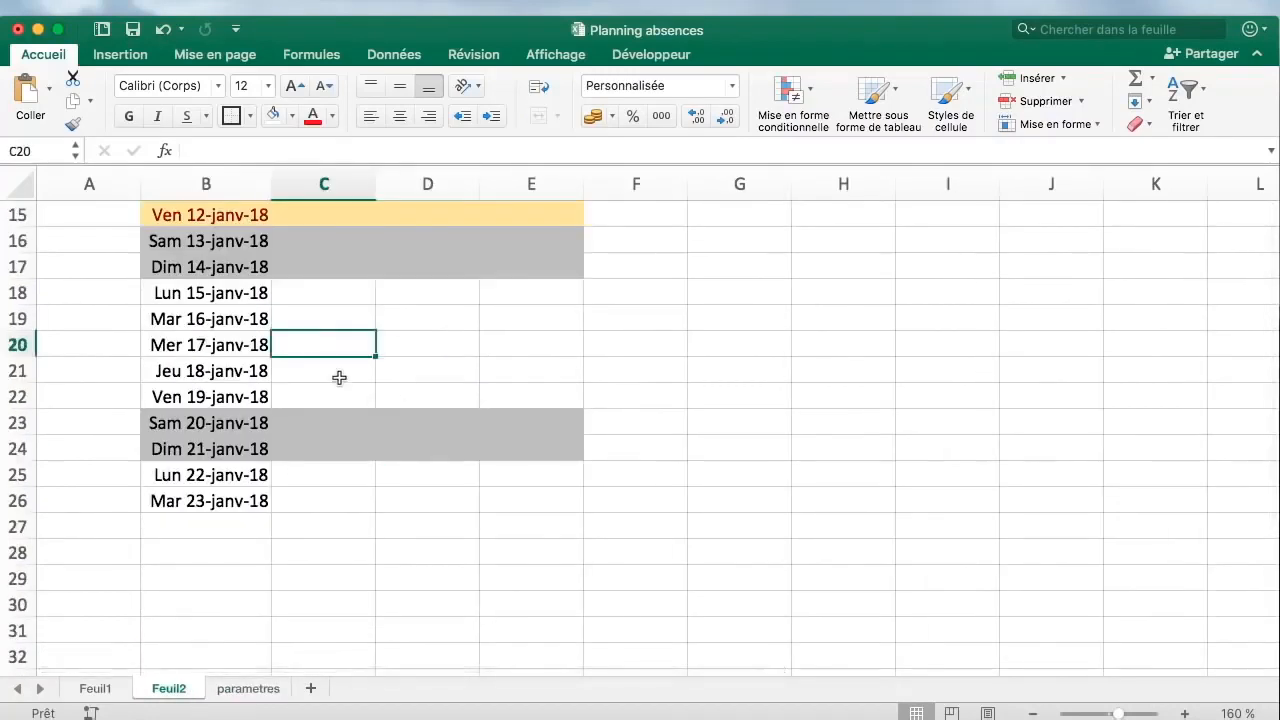
{"action": "scroll", "coordinate": [306, 398], "scroll_direction": "up", "scroll_amount": 1}
{"action": "key", "text": "super+z"}
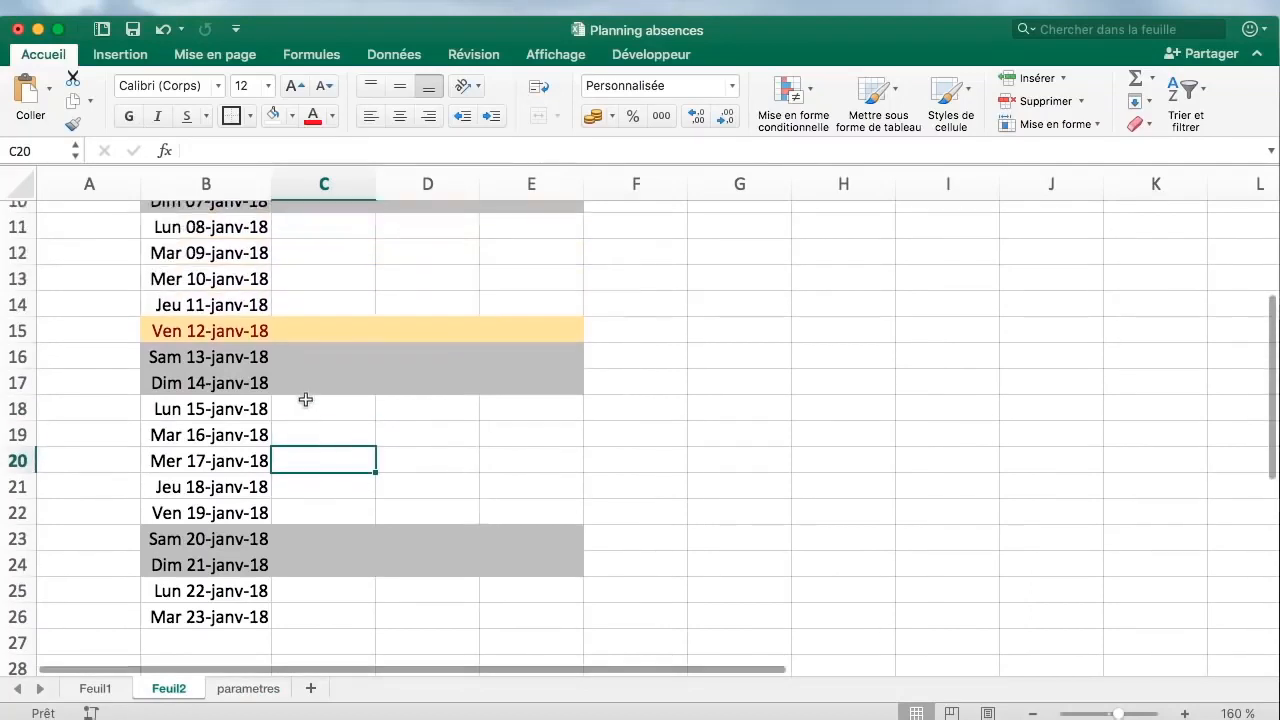
{"action": "left_click", "coordinate": [637, 483]}
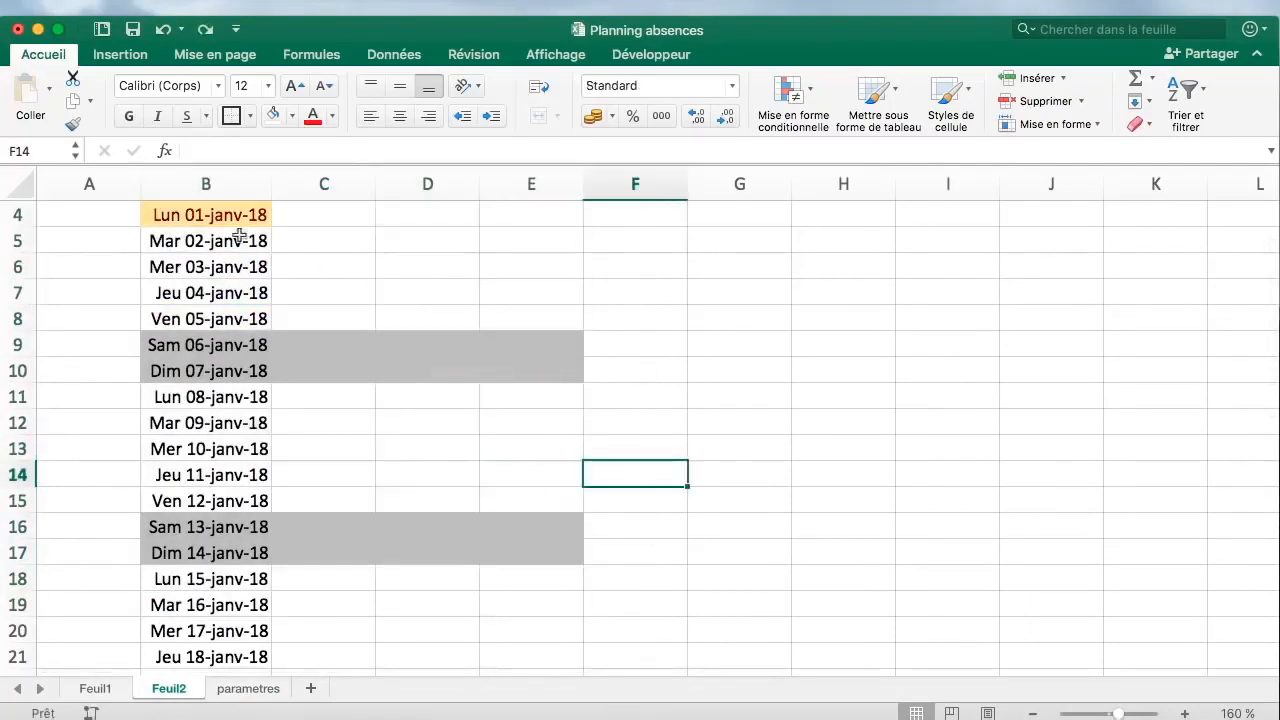
Try to copy the formatting of B4:E4 onto the planning's date rows with the format painter
{"action": "left_click_drag", "start_coordinate": [240, 215], "coordinate": [565, 216]}
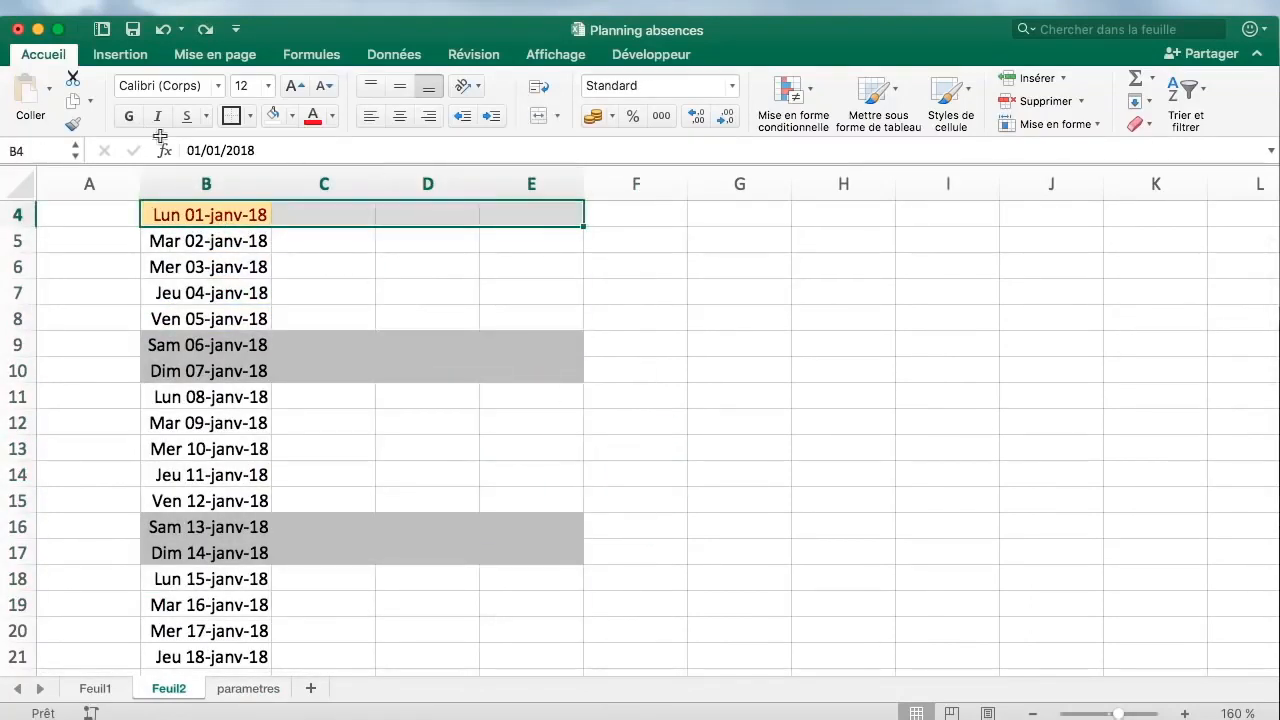
{"action": "left_click", "coordinate": [72, 123]}
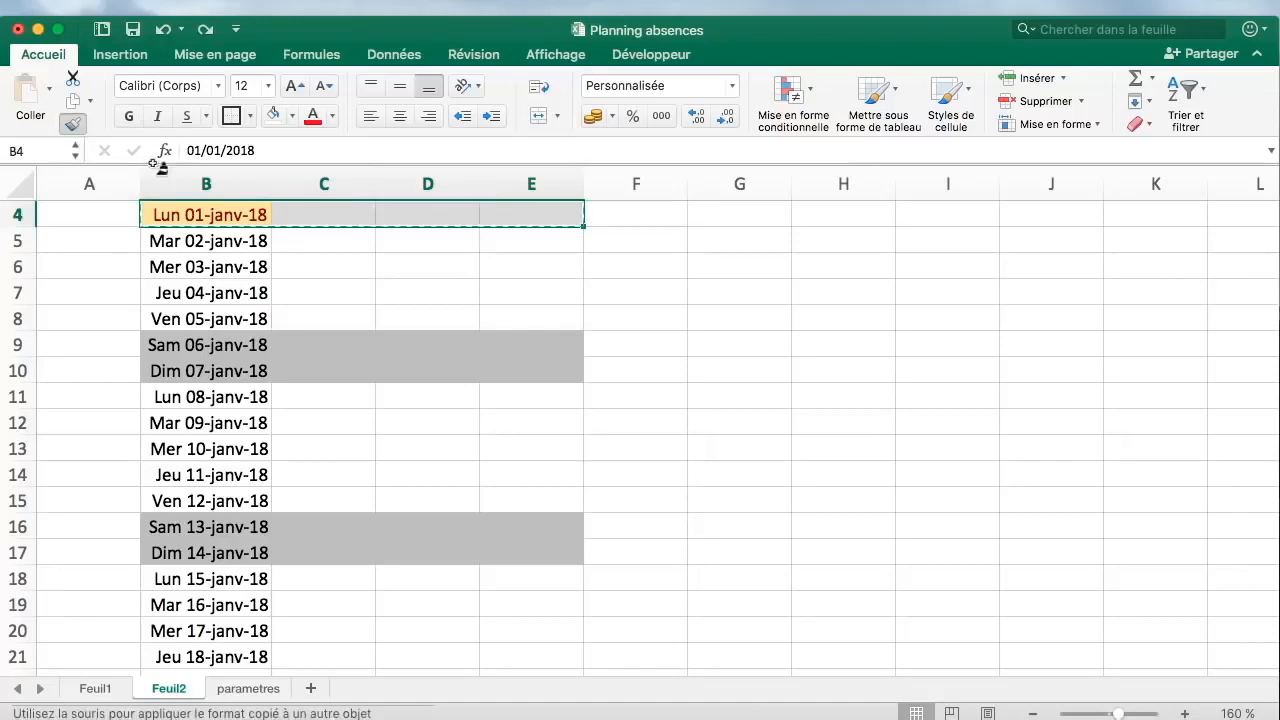
{"action": "mouse_move", "coordinate": [220, 215]}
{"action": "left_mouse_down"}
{"action": "mouse_move", "coordinate": [523, 500]}
{"action": "mouse_move", "coordinate": [583, 667]}
{"action": "mouse_move", "coordinate": [534, 649]}
{"action": "mouse_move", "coordinate": [534, 451]}
{"action": "left_mouse_up"}
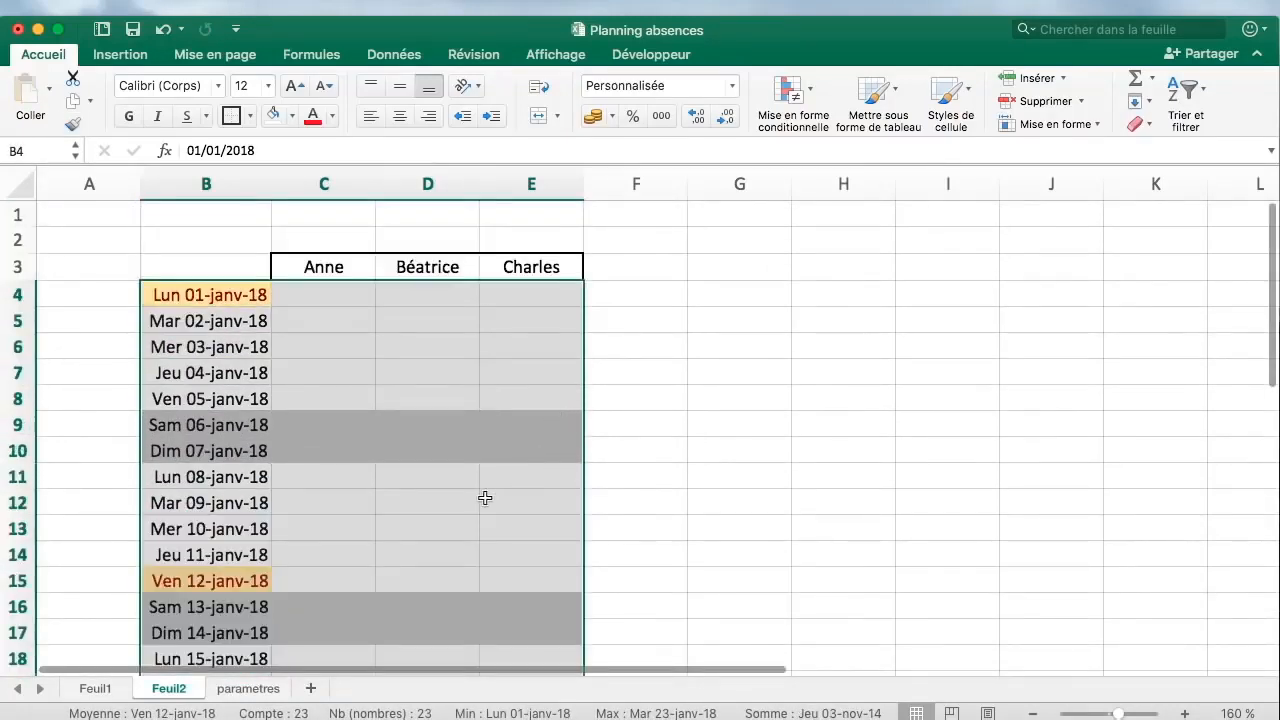
Copy the formatting of B4 across row 4 to column E, and onto all the date rows in columns B to E, with the format painter
{"action": "left_click", "coordinate": [251, 294]}
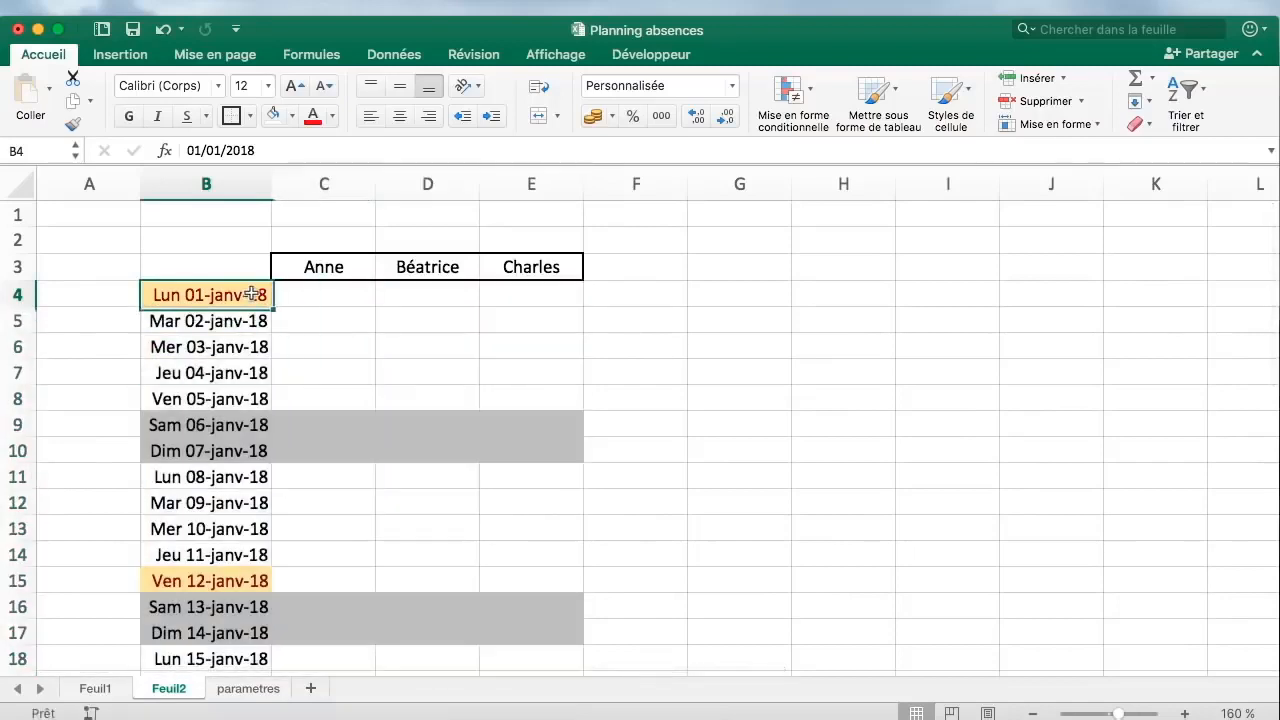
{"action": "left_click", "coordinate": [72, 123]}
{"action": "left_click_drag", "start_coordinate": [250, 291], "coordinate": [519, 287]}
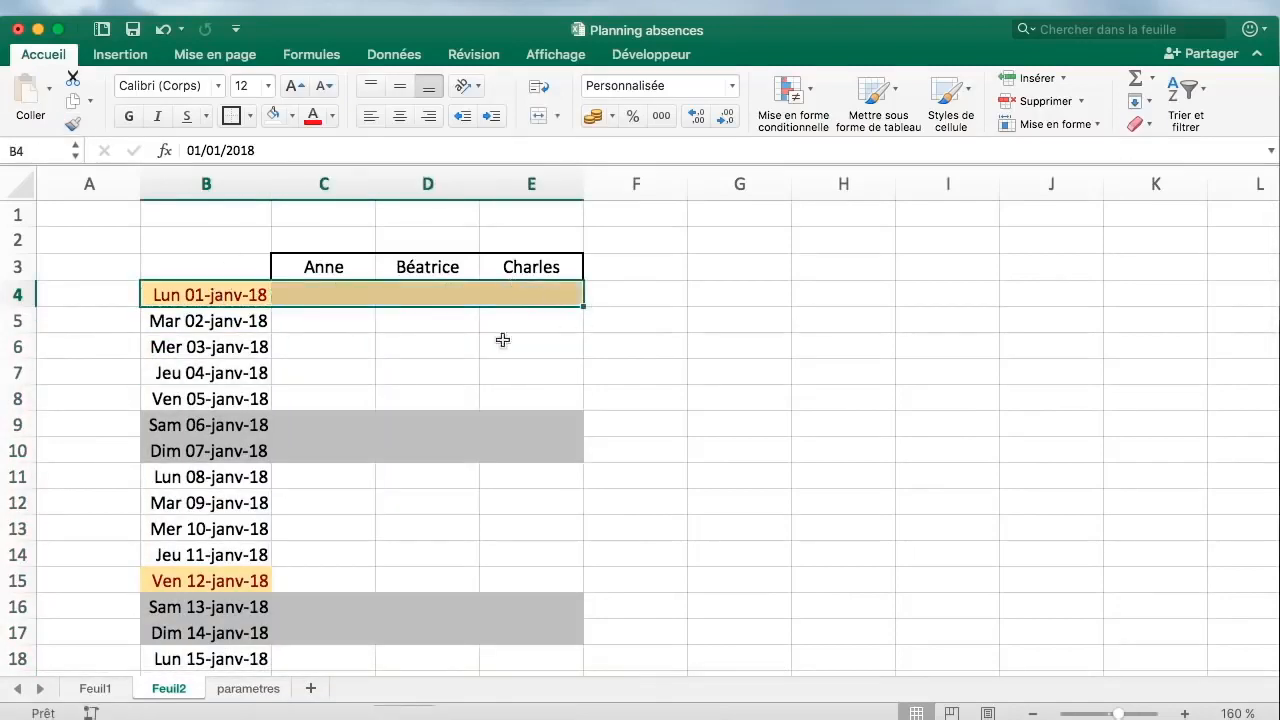
{"action": "left_click", "coordinate": [430, 346]}
{"action": "left_click", "coordinate": [227, 290]}
{"action": "left_click", "coordinate": [72, 125]}
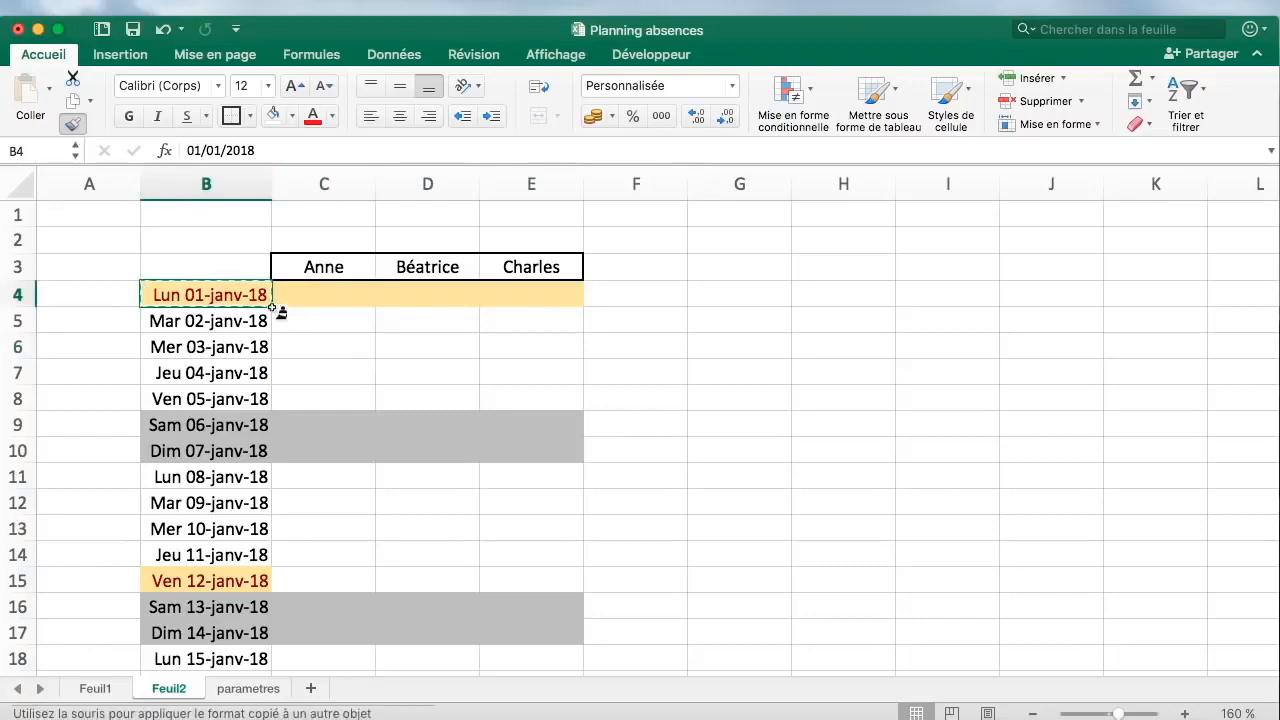
{"action": "mouse_move", "coordinate": [250, 296]}
{"action": "left_mouse_down"}
{"action": "mouse_move", "coordinate": [343, 351]}
{"action": "mouse_move", "coordinate": [560, 640]}
{"action": "mouse_move", "coordinate": [490, 297]}
{"action": "mouse_move", "coordinate": [509, 257]}
{"action": "mouse_move", "coordinate": [502, 458]}
{"action": "left_mouse_up"}
{"action": "left_click", "coordinate": [502, 458]}
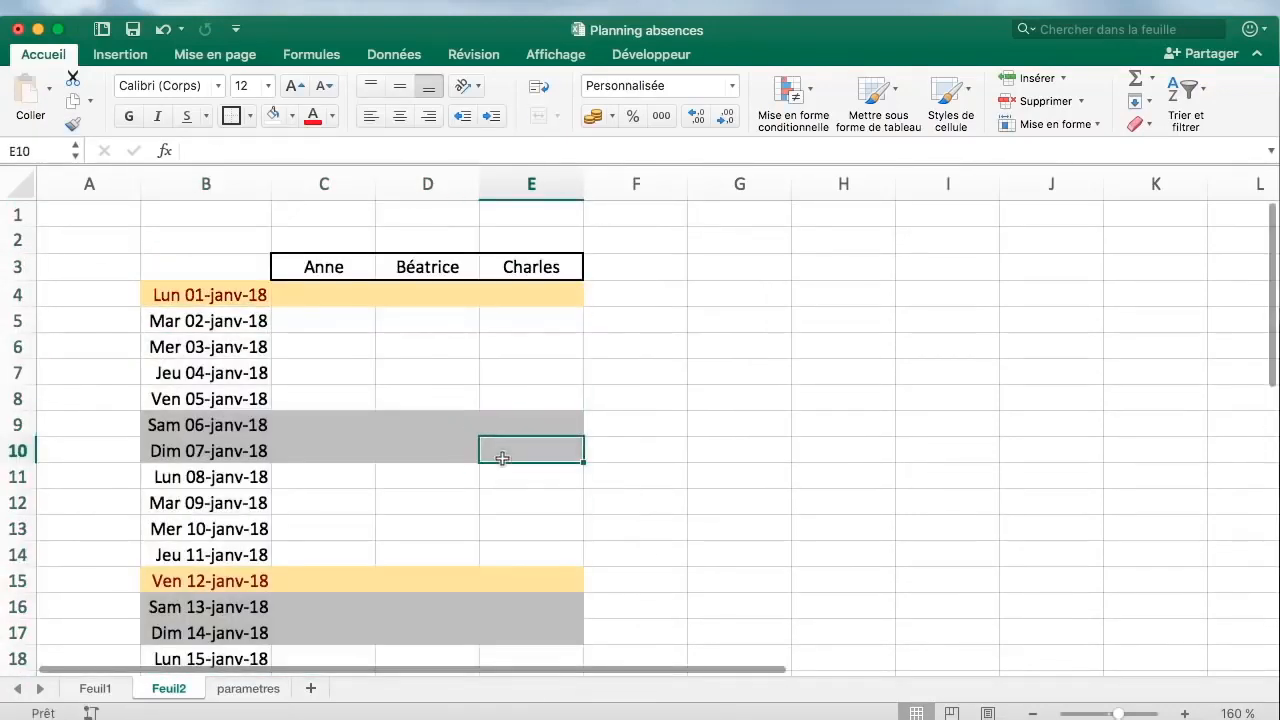
Remove the italic style from the 17 January date in B20
{"action": "scroll", "coordinate": [503, 458], "scroll_direction": "down", "scroll_amount": 3}
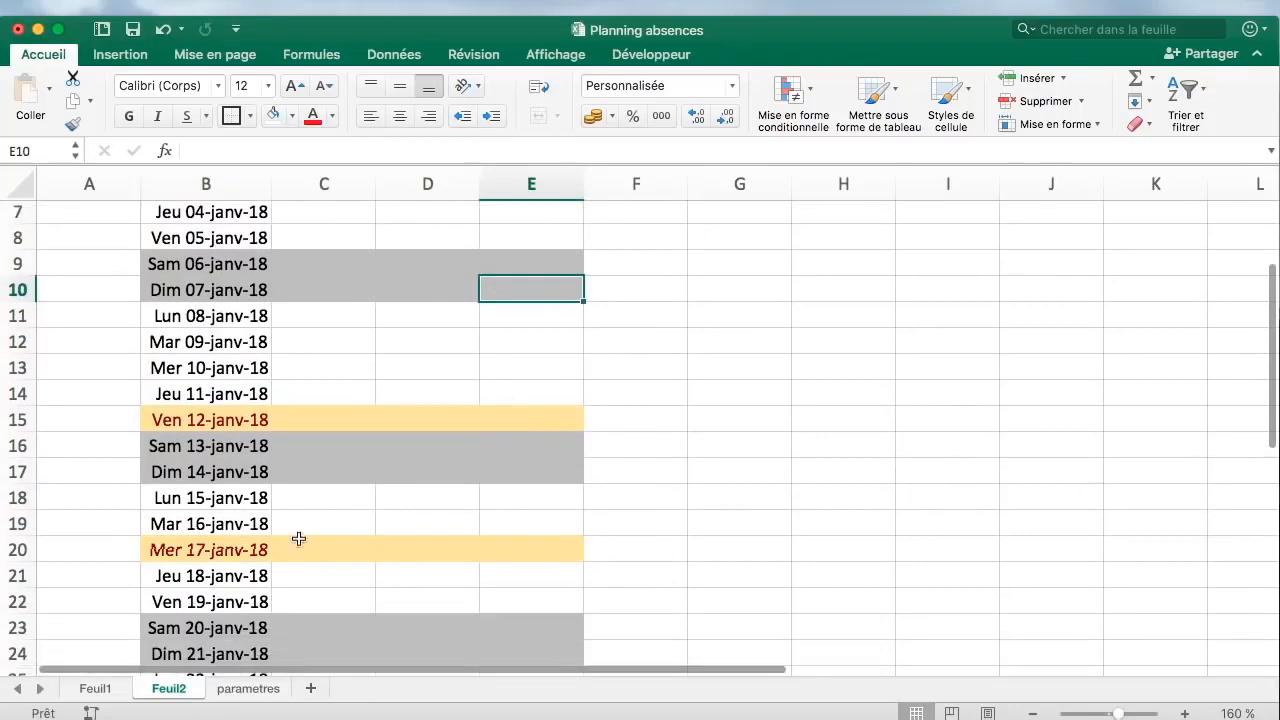
{"action": "scroll", "coordinate": [278, 545], "scroll_direction": "down", "scroll_amount": 1}
{"action": "left_click", "coordinate": [244, 519]}
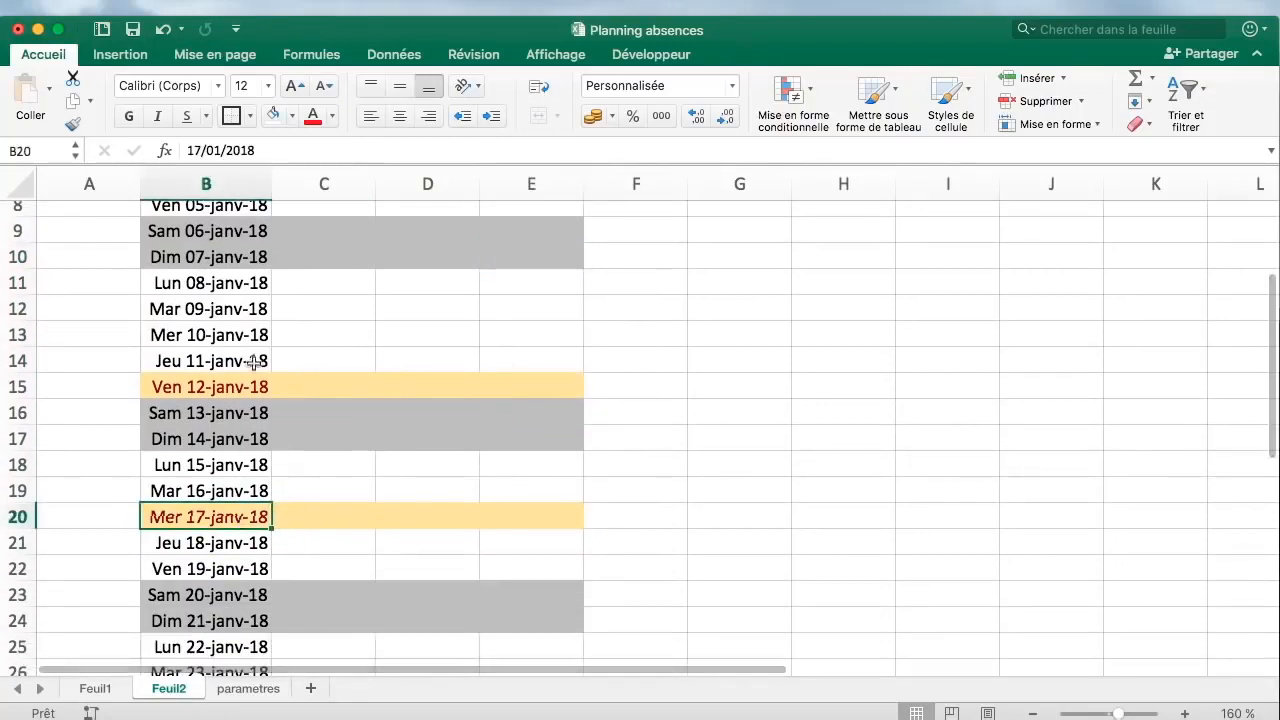
{"action": "left_click", "coordinate": [159, 117]}
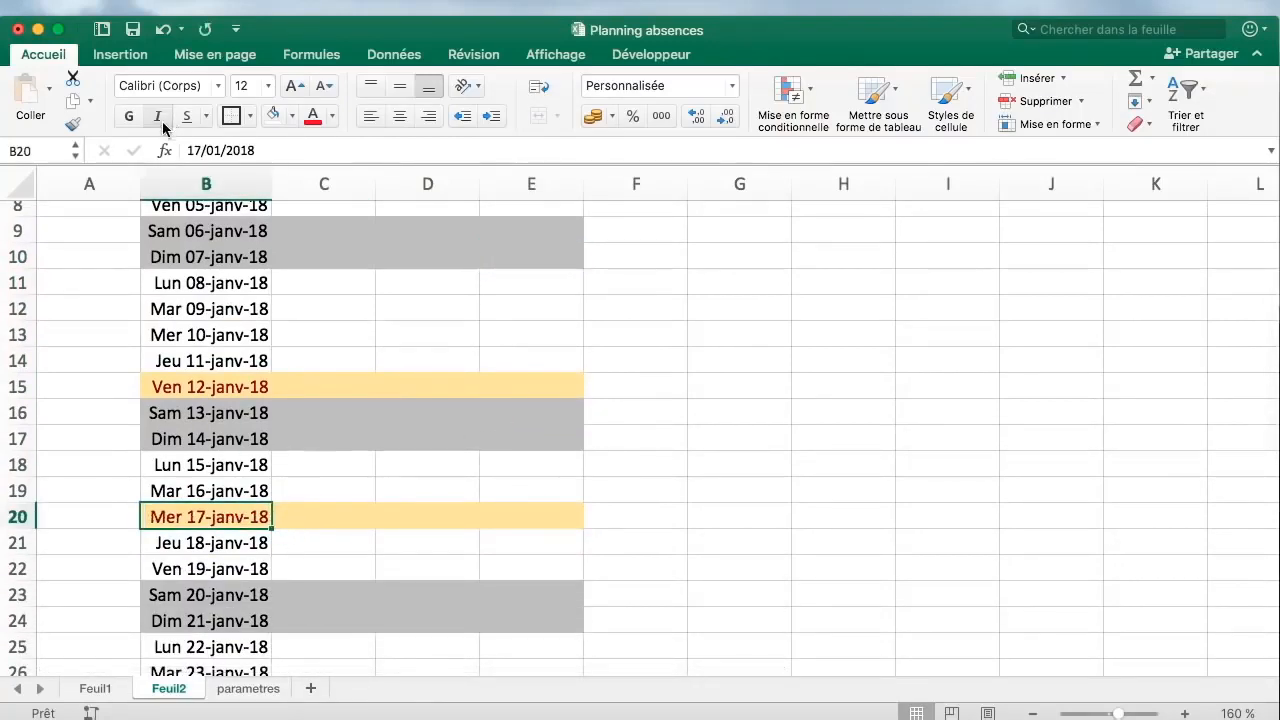
{"action": "left_click", "coordinate": [526, 468]}
Change the second holiday date, in B4 of the parametres sheet, to 11/01/2018
{"action": "scroll", "coordinate": [520, 491], "scroll_direction": "up", "scroll_amount": 1}
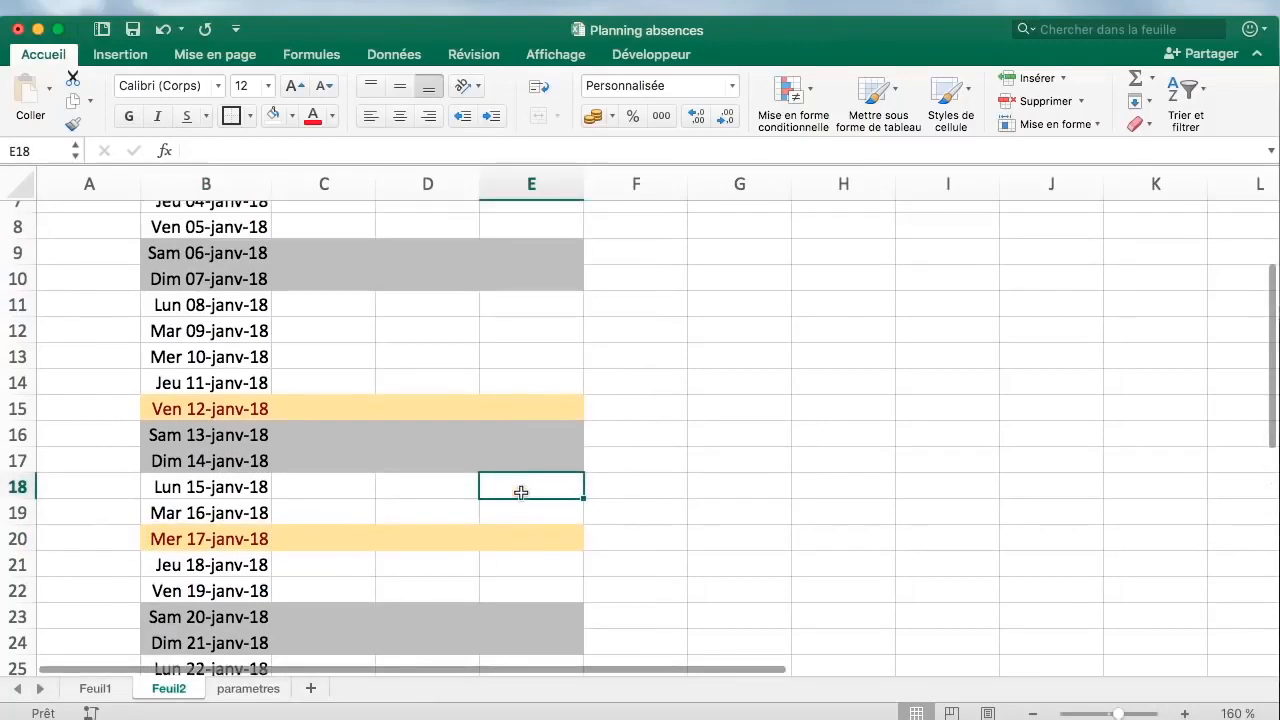
{"action": "scroll", "coordinate": [520, 491], "scroll_direction": "up", "scroll_amount": 4}
{"action": "left_click", "coordinate": [248, 688]}
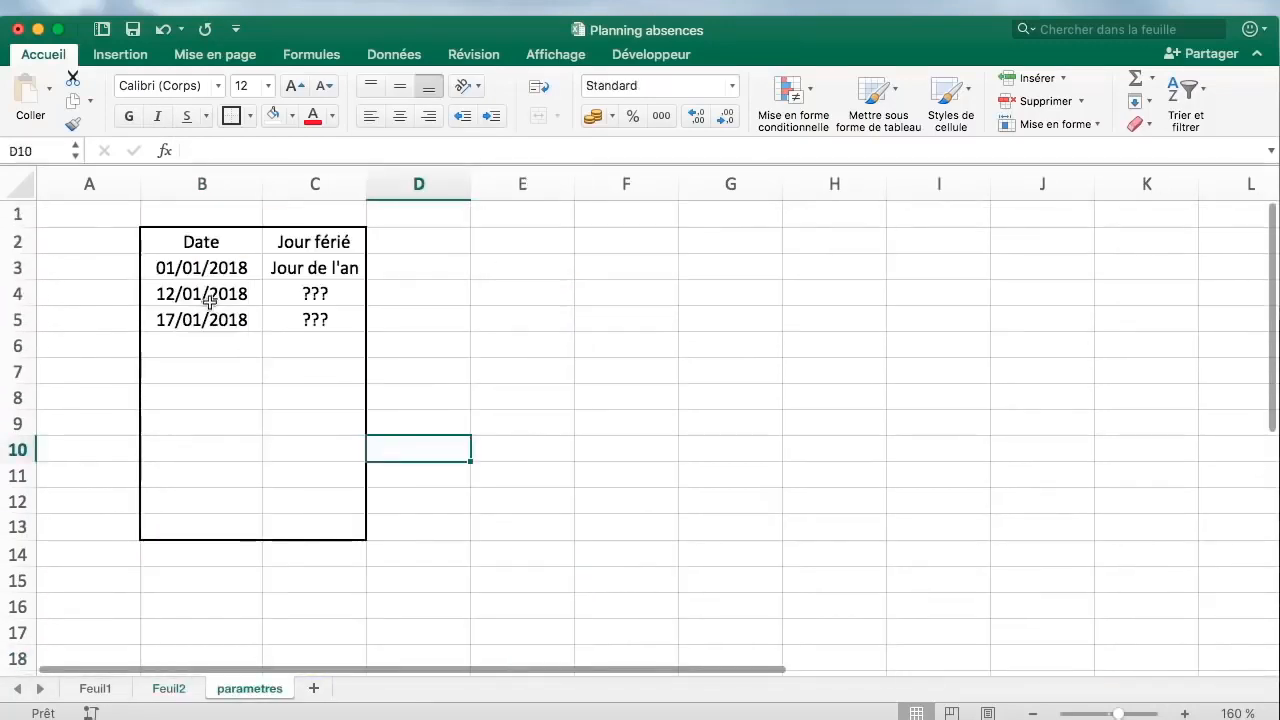
{"action": "left_click", "coordinate": [160, 320]}
{"action": "left_click", "coordinate": [168, 688]}
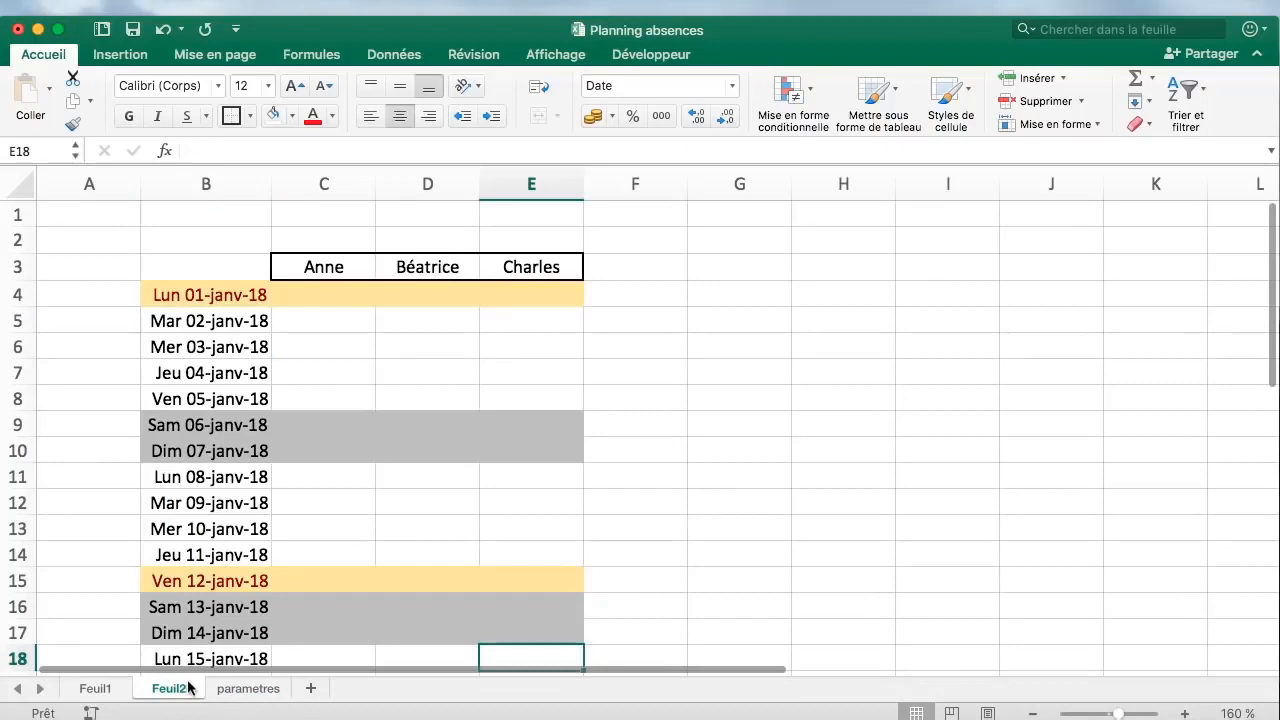
{"action": "left_click", "coordinate": [248, 688]}
{"action": "double_click", "coordinate": [177, 294]}
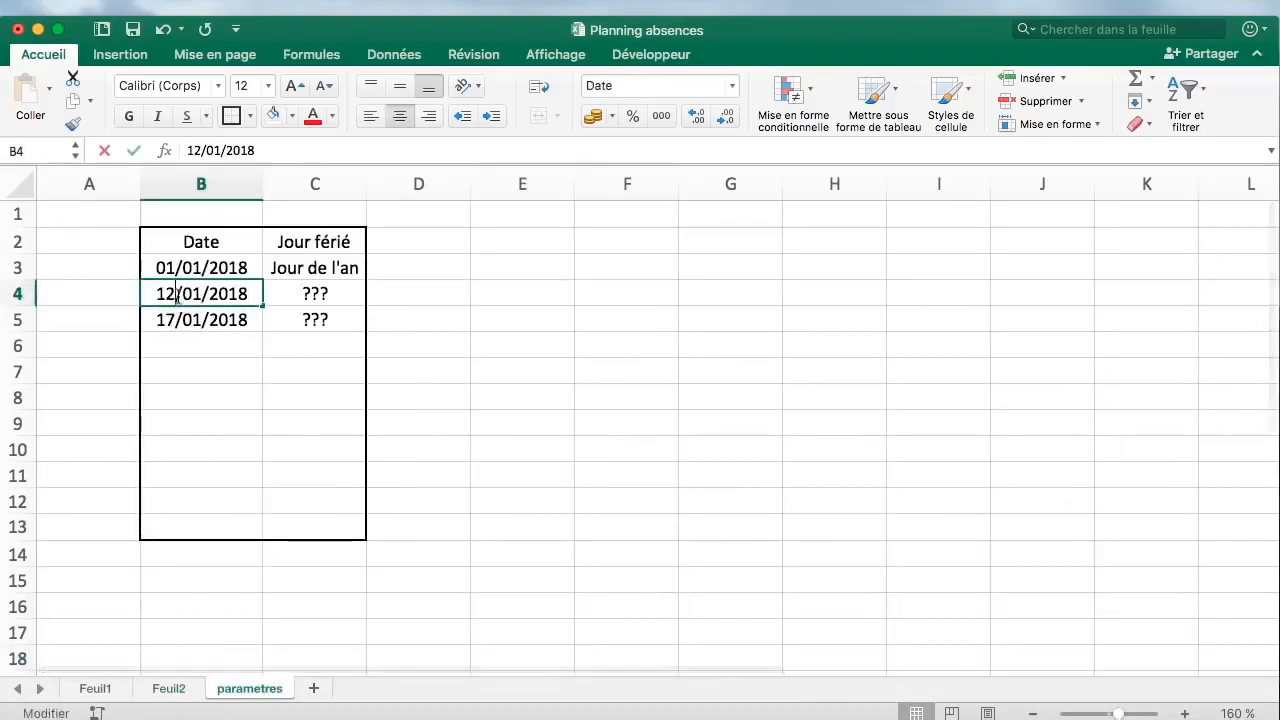
{"action": "key", "text": "BackSpace"}
{"action": "type", "text": "1"}
{"action": "key", "text": "Return"}
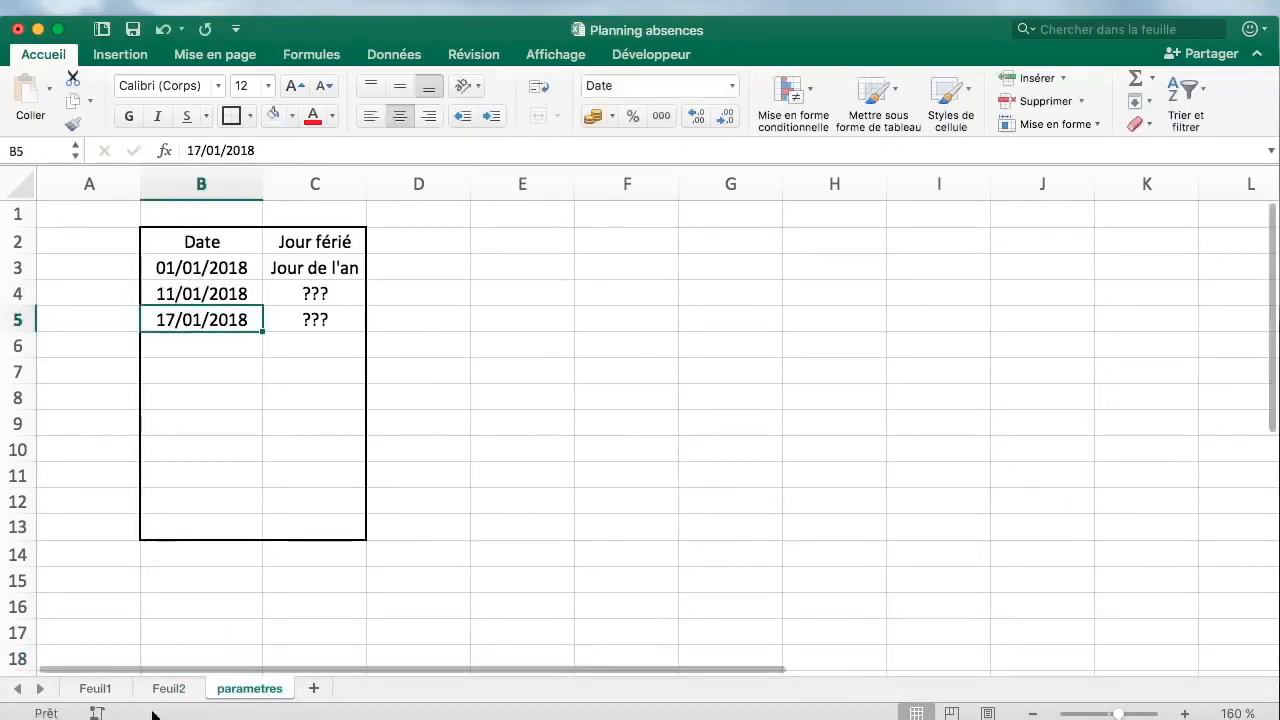
Check the holiday highlighting of the 11 January row in the Feuil2 planning
{"action": "left_click", "coordinate": [170, 688]}
{"action": "left_click", "coordinate": [297, 549]}
{"action": "left_click", "coordinate": [503, 560]}
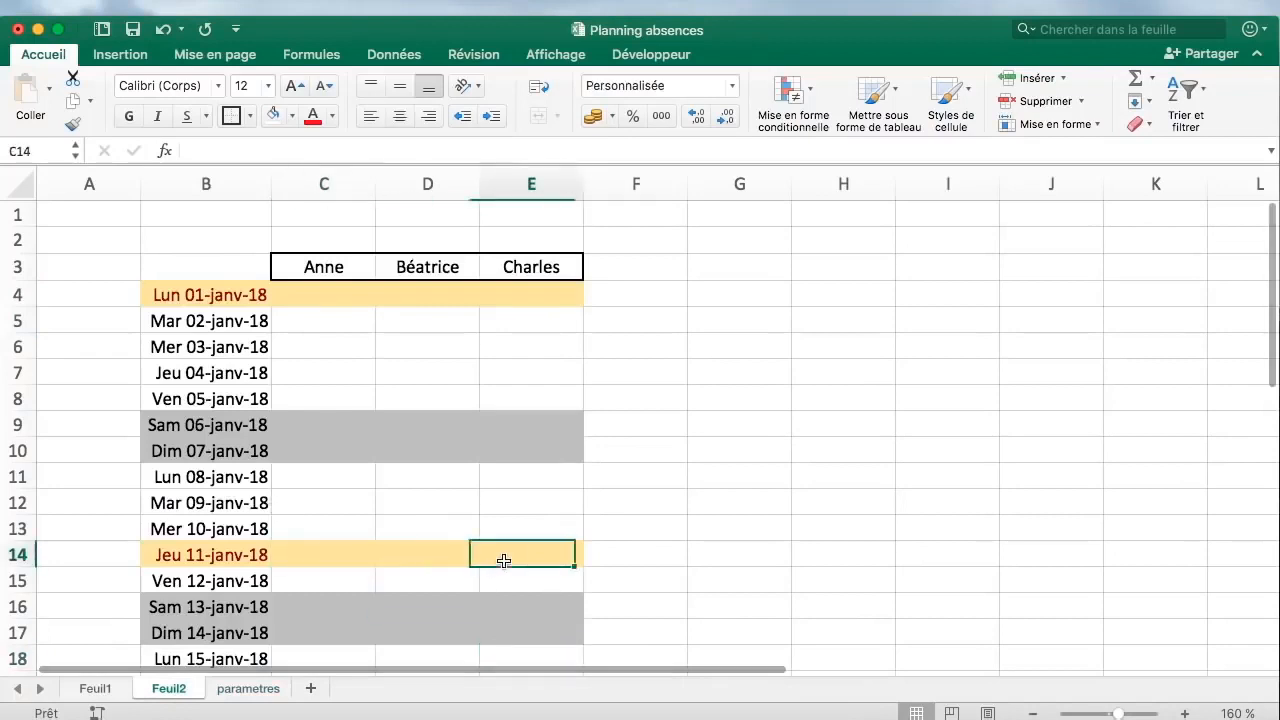
{"action": "left_click_drag", "start_coordinate": [197, 566], "coordinate": [540, 556]}
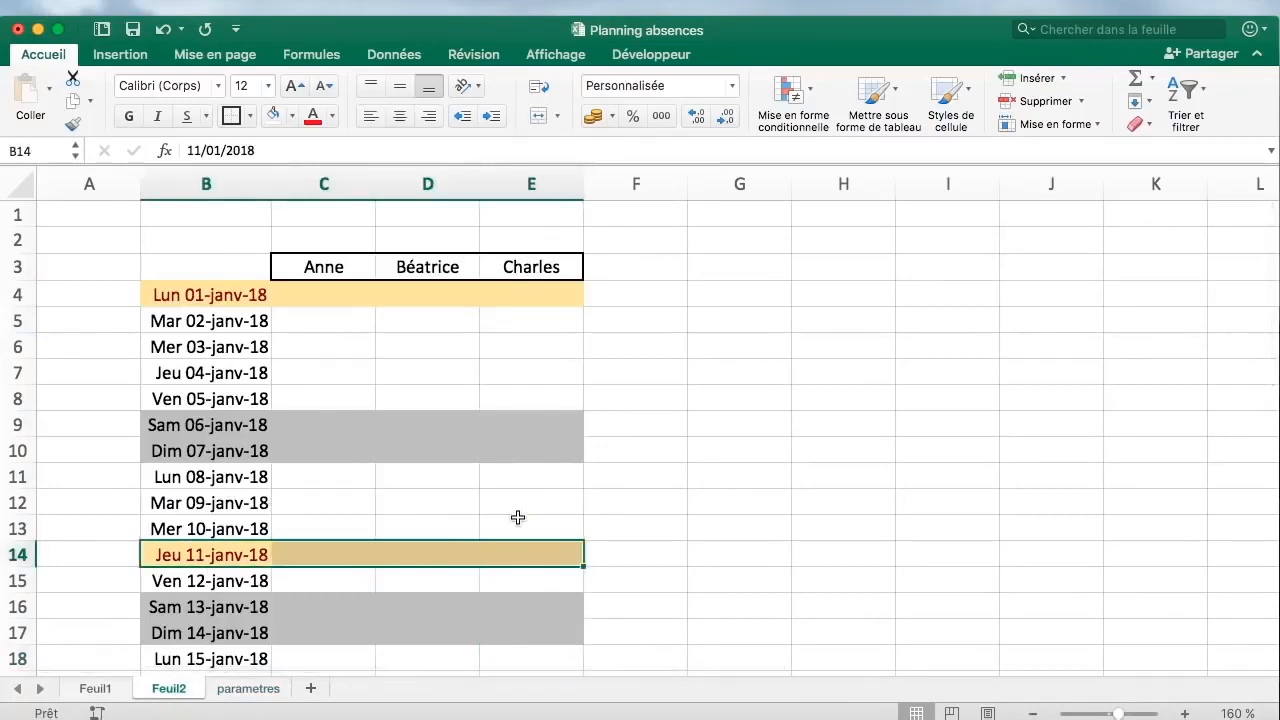
{"action": "scroll", "coordinate": [397, 517], "scroll_direction": "down", "scroll_amount": 3}
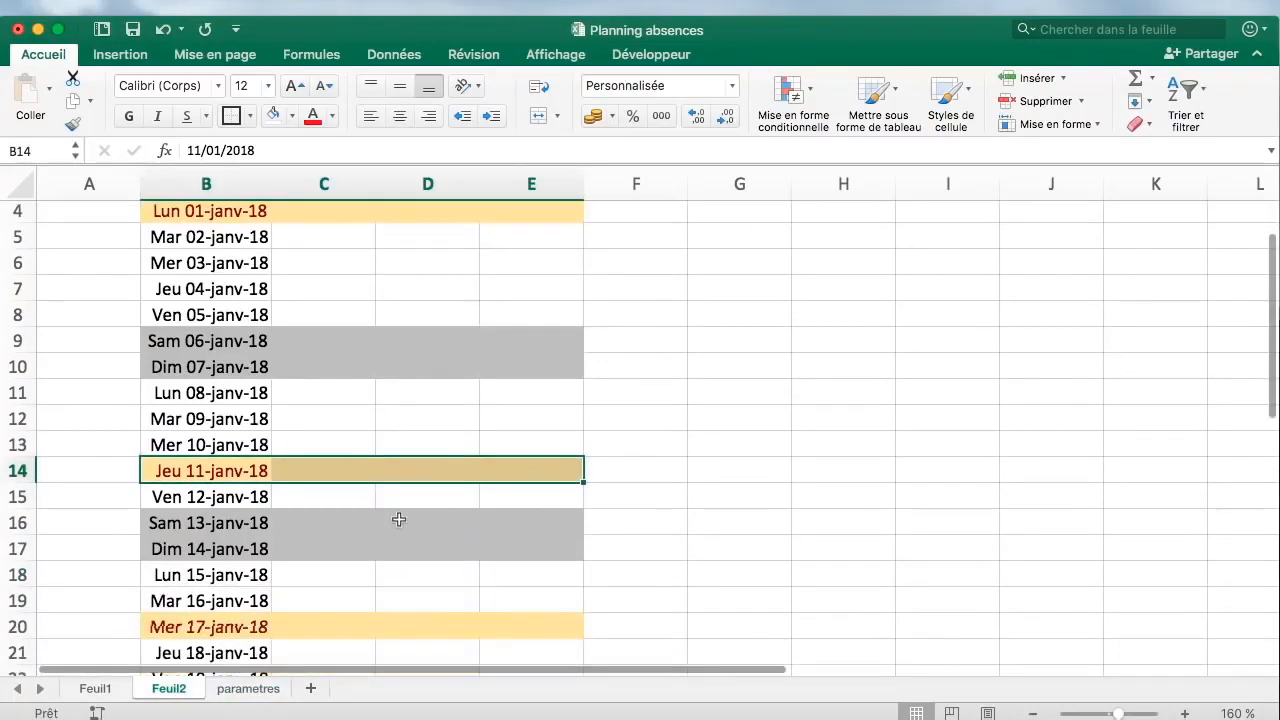
{"action": "scroll", "coordinate": [397, 517], "scroll_direction": "up", "scroll_amount": 3}
Review the holiday table on the parametres sheet, including its empty rows for further dates
{"action": "left_click", "coordinate": [255, 692]}
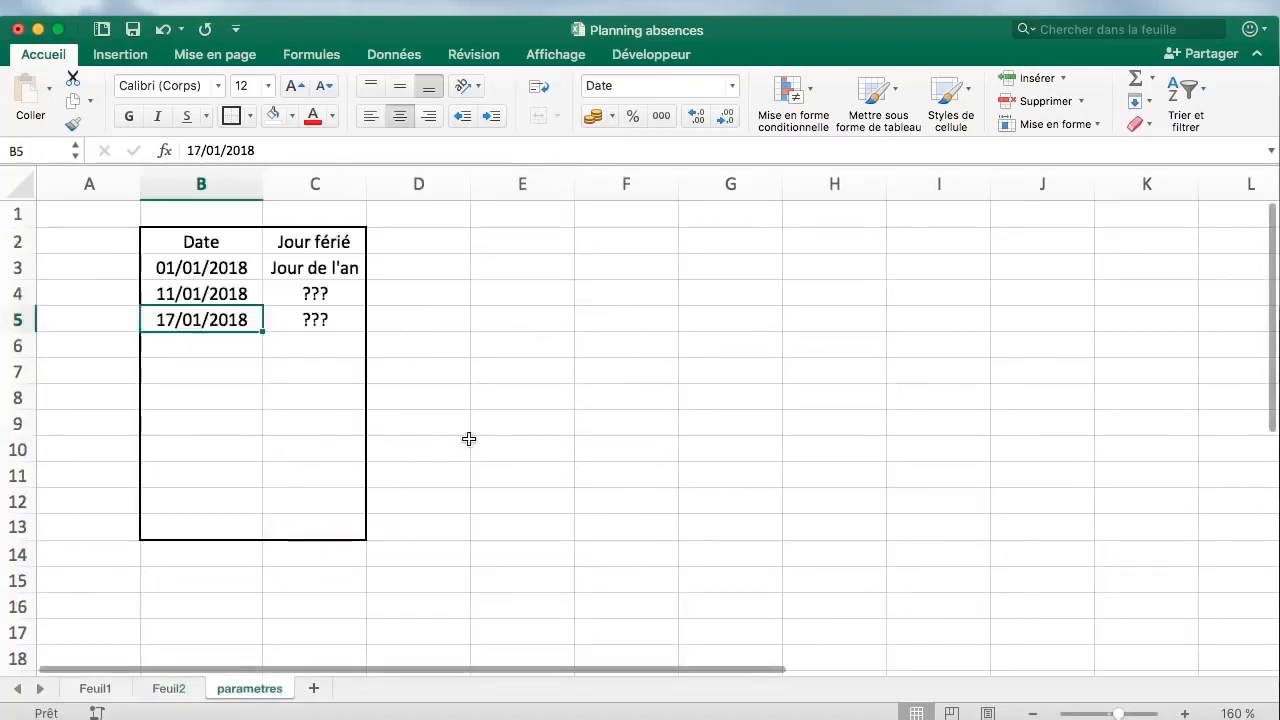
{"action": "left_click", "coordinate": [318, 424]}
{"action": "left_click_drag", "start_coordinate": [188, 268], "coordinate": [329, 491]}
{"action": "left_click", "coordinate": [555, 386]}
{"action": "left_click", "coordinate": [506, 498]}
{"action": "left_click_drag", "start_coordinate": [212, 268], "coordinate": [325, 424]}
{"action": "left_click", "coordinate": [475, 474]}
{"action": "left_click", "coordinate": [397, 511]}
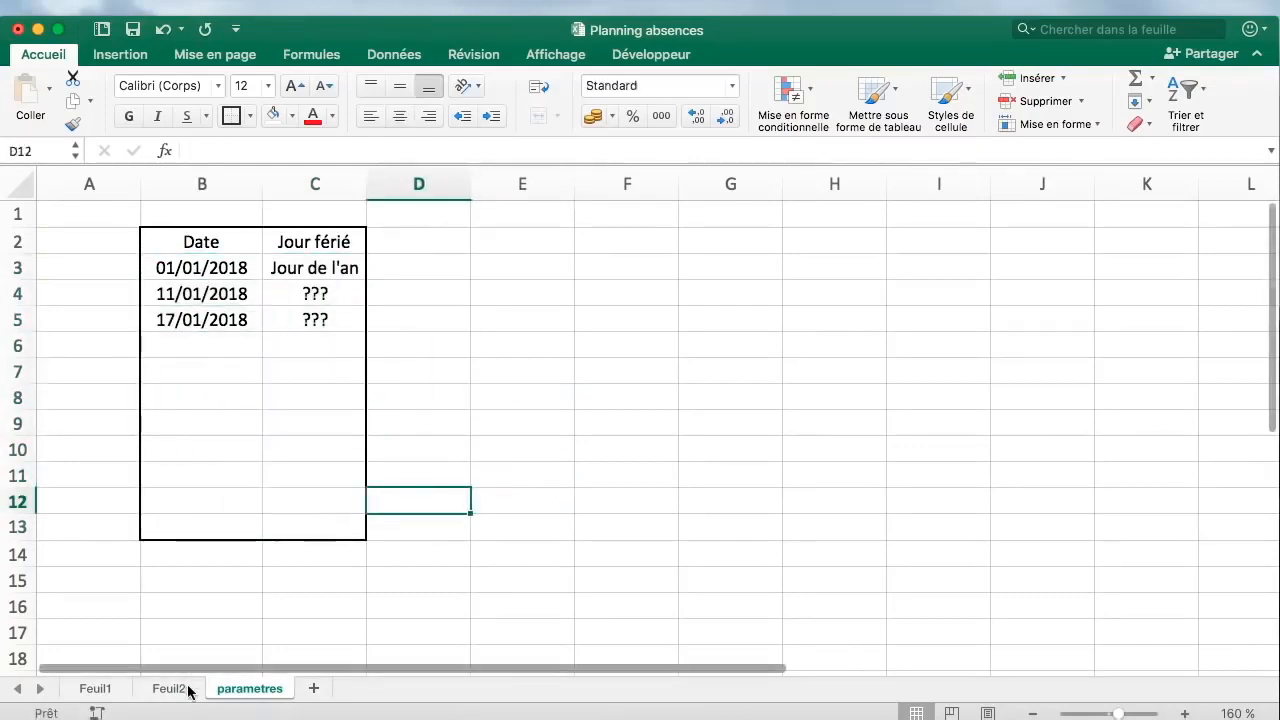
Review the weekend and holiday highlighting over all date rows of the Feuil2 planning
{"action": "left_click", "coordinate": [185, 688]}
{"action": "left_click", "coordinate": [649, 368]}
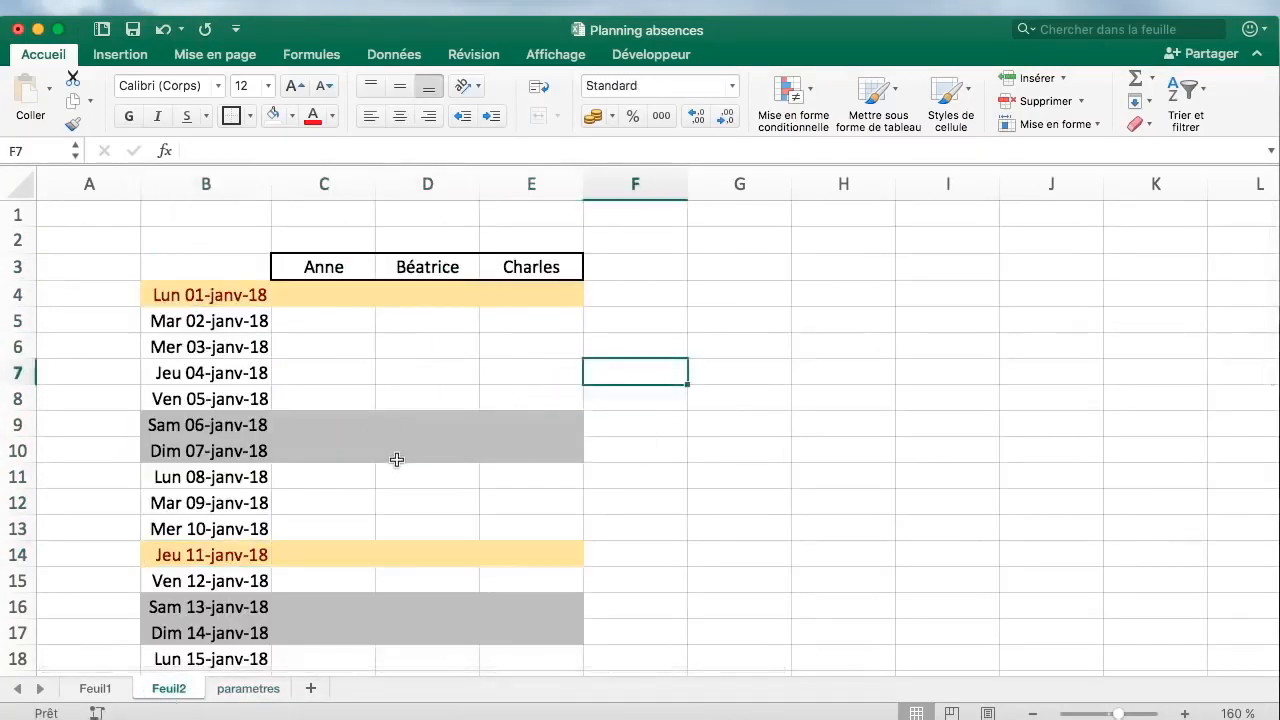
{"action": "scroll", "coordinate": [396, 458], "scroll_direction": "down", "scroll_amount": 5}
{"action": "scroll", "coordinate": [396, 459], "scroll_direction": "up", "scroll_amount": 2}
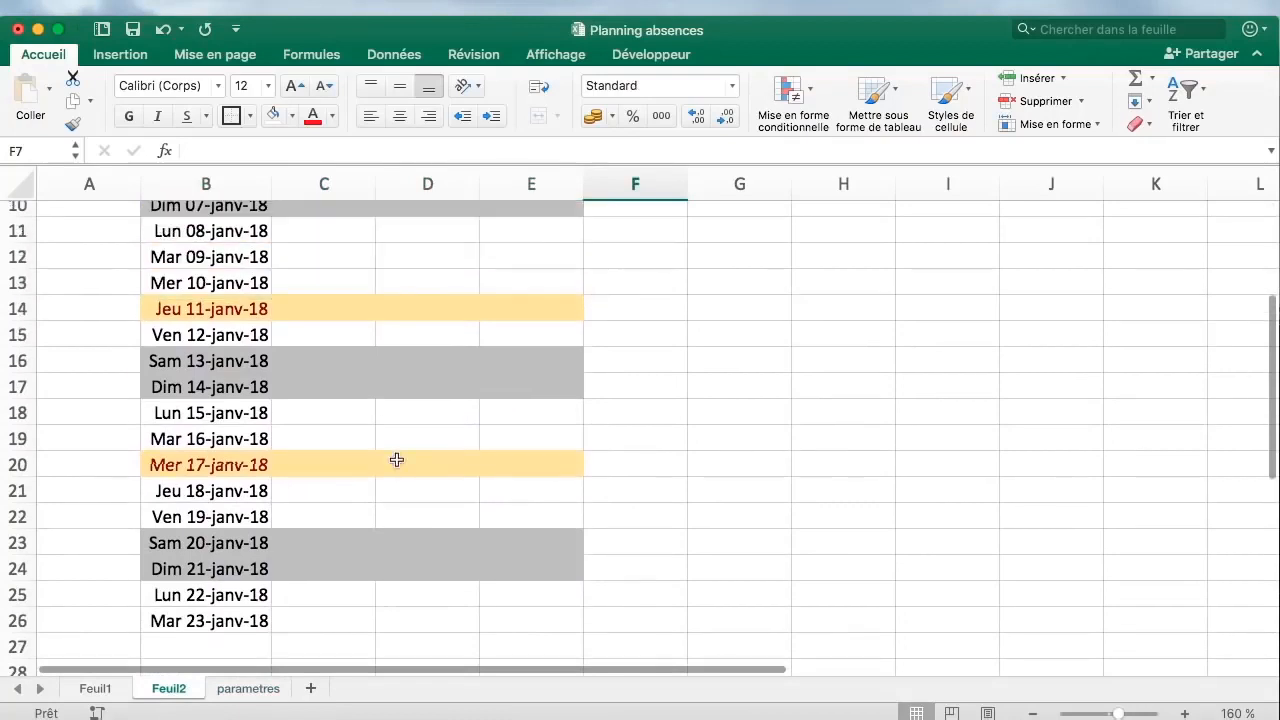
{"action": "scroll", "coordinate": [396, 459], "scroll_direction": "up", "scroll_amount": 4}
{"action": "left_click", "coordinate": [526, 340]}
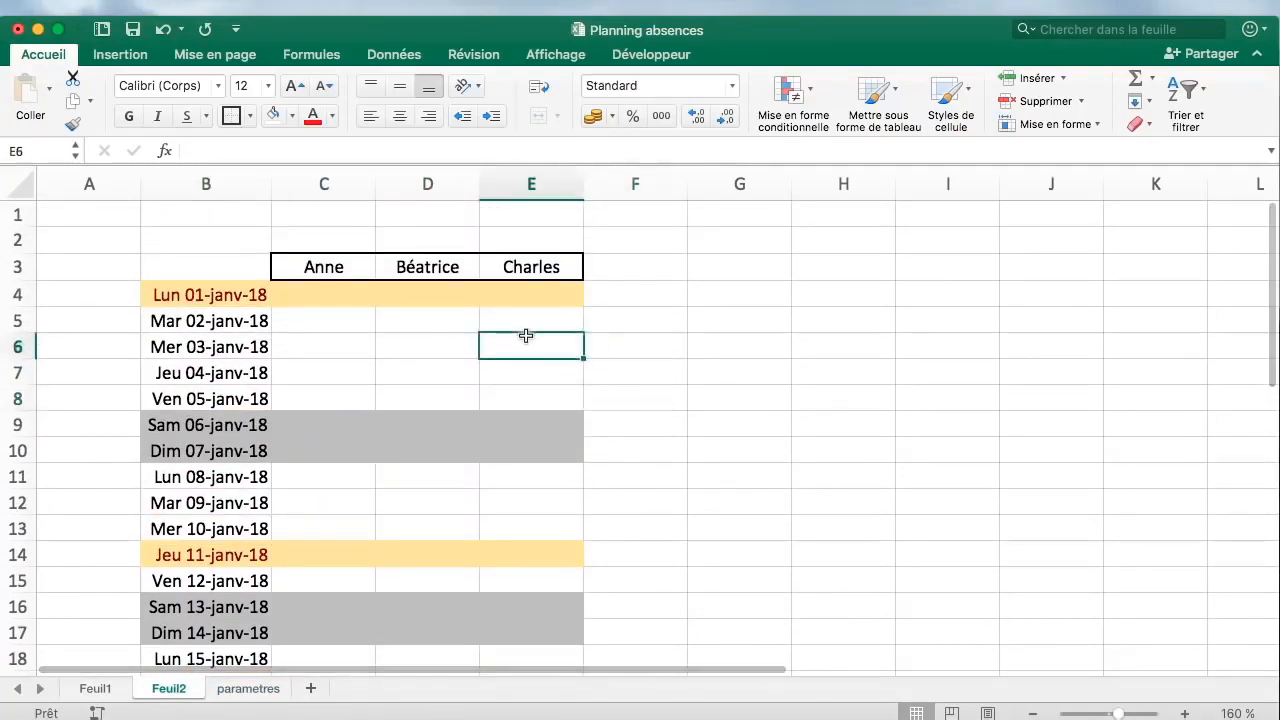
On the parametres sheet, add a border beneath the holiday table's header cells B2:C2
{"action": "left_click", "coordinate": [265, 688]}
{"action": "left_click", "coordinate": [565, 246]}
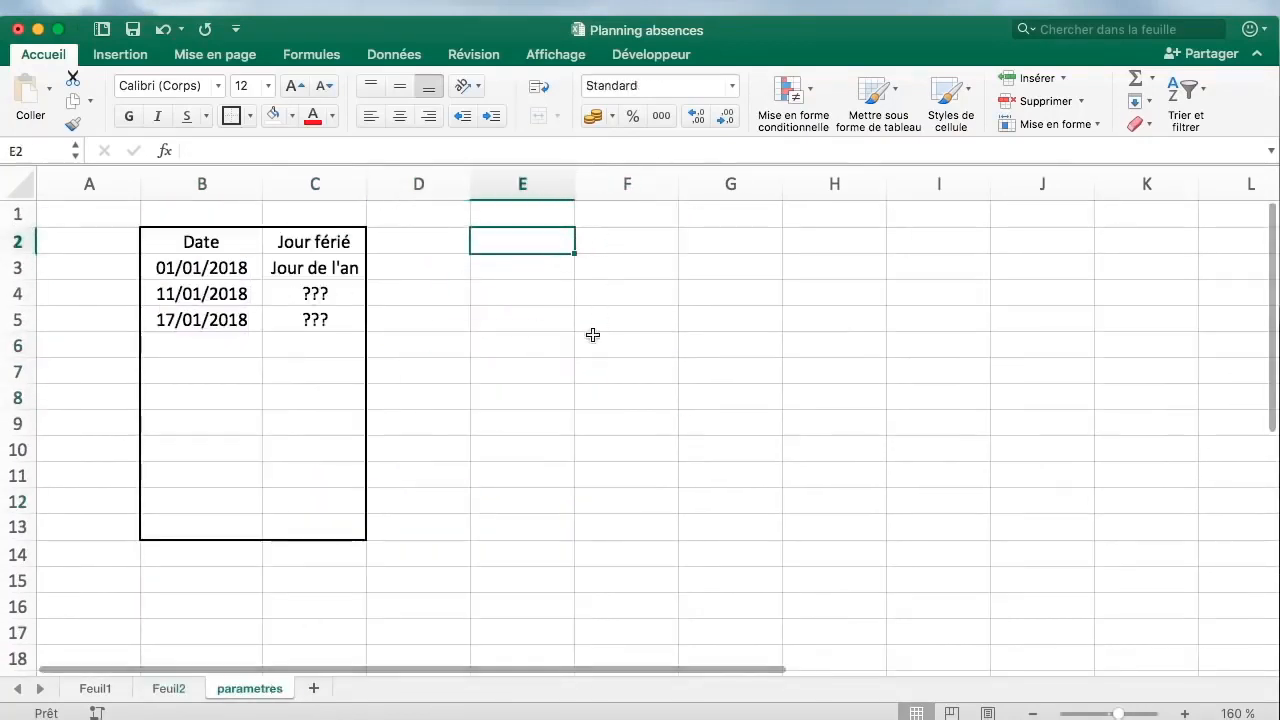
{"action": "left_click", "coordinate": [560, 323]}
{"action": "left_click_drag", "start_coordinate": [211, 242], "coordinate": [295, 238]}
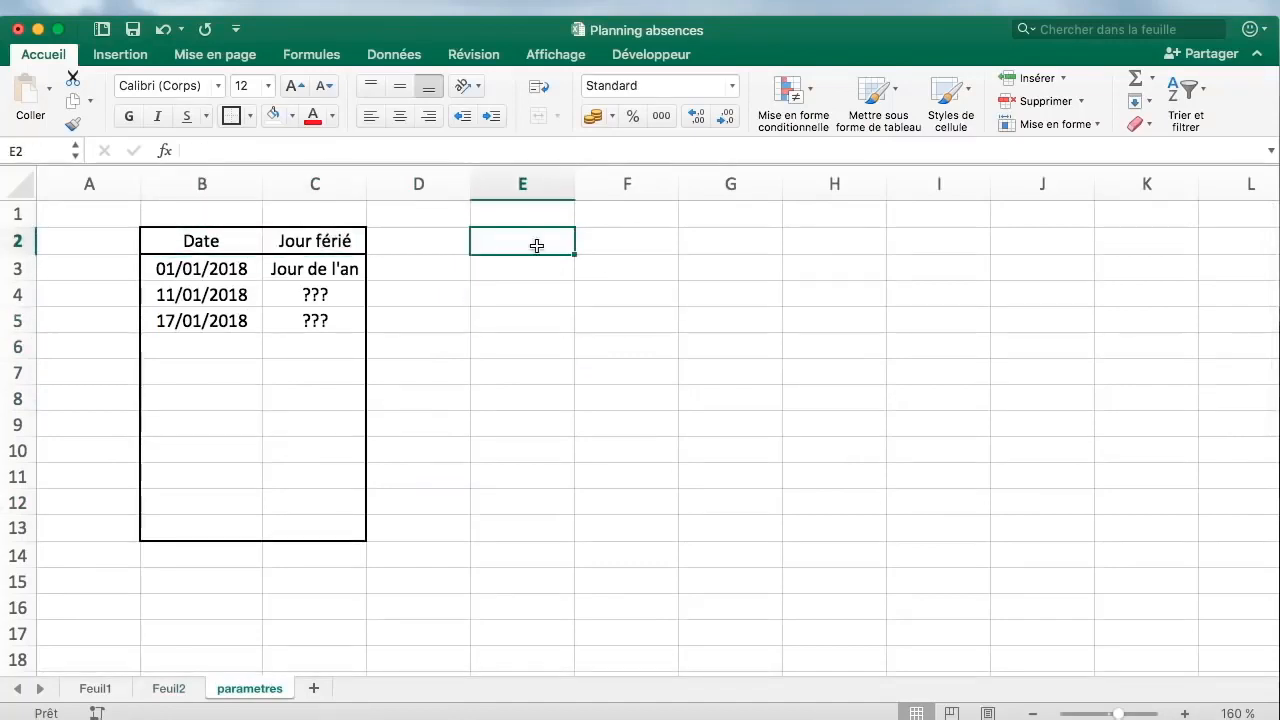
On the parametres sheet, enter the header Absences in E2 with the types Congé, Maladie and Formation in E3:E5
{"action": "type", "text": "Abscences"}
{"action": "key", "text": "Return"}
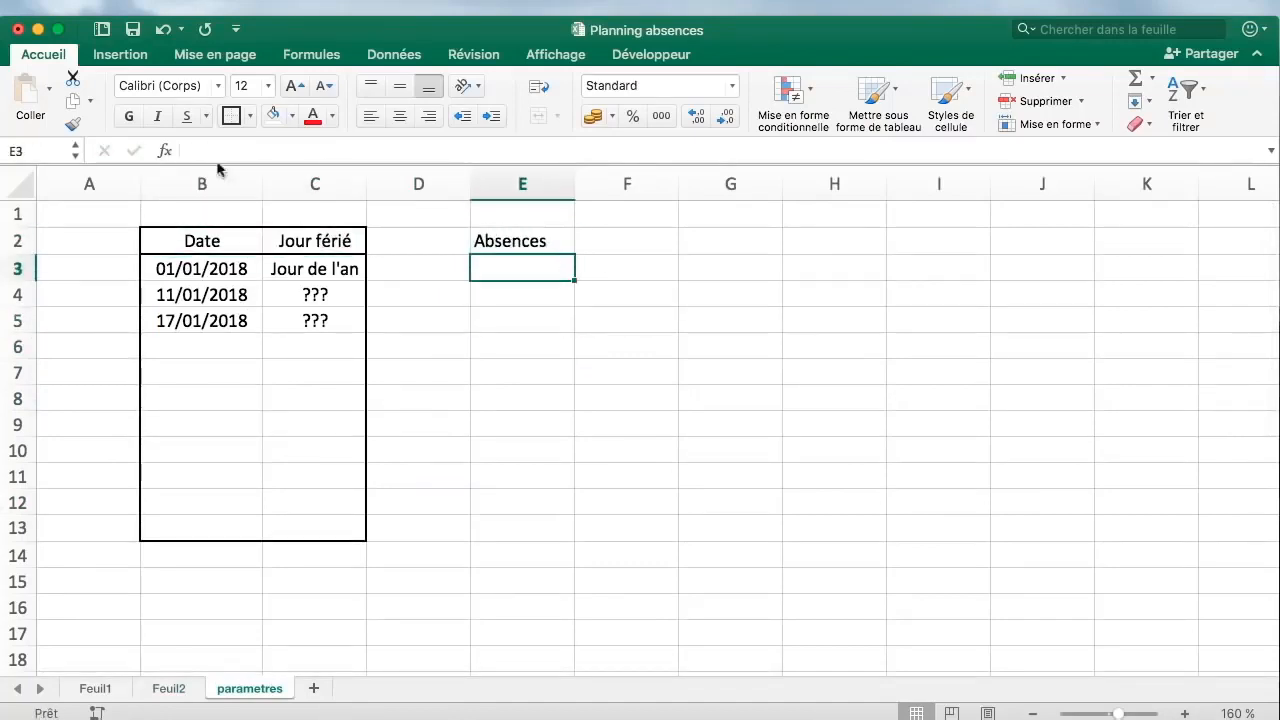
{"action": "left_click_drag", "start_coordinate": [640, 311], "coordinate": [601, 303]}
{"action": "left_click", "coordinate": [529, 275]}
{"action": "type", "text": "Congé"}
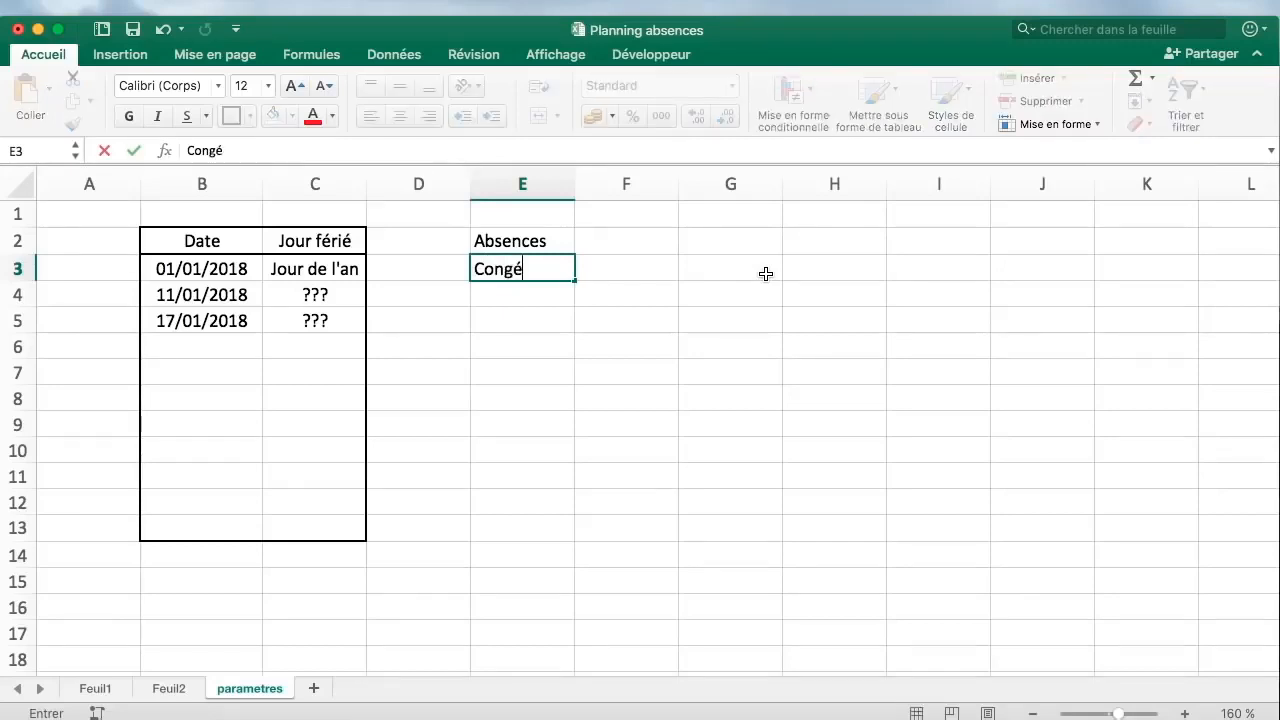
{"action": "key", "text": "Return"}
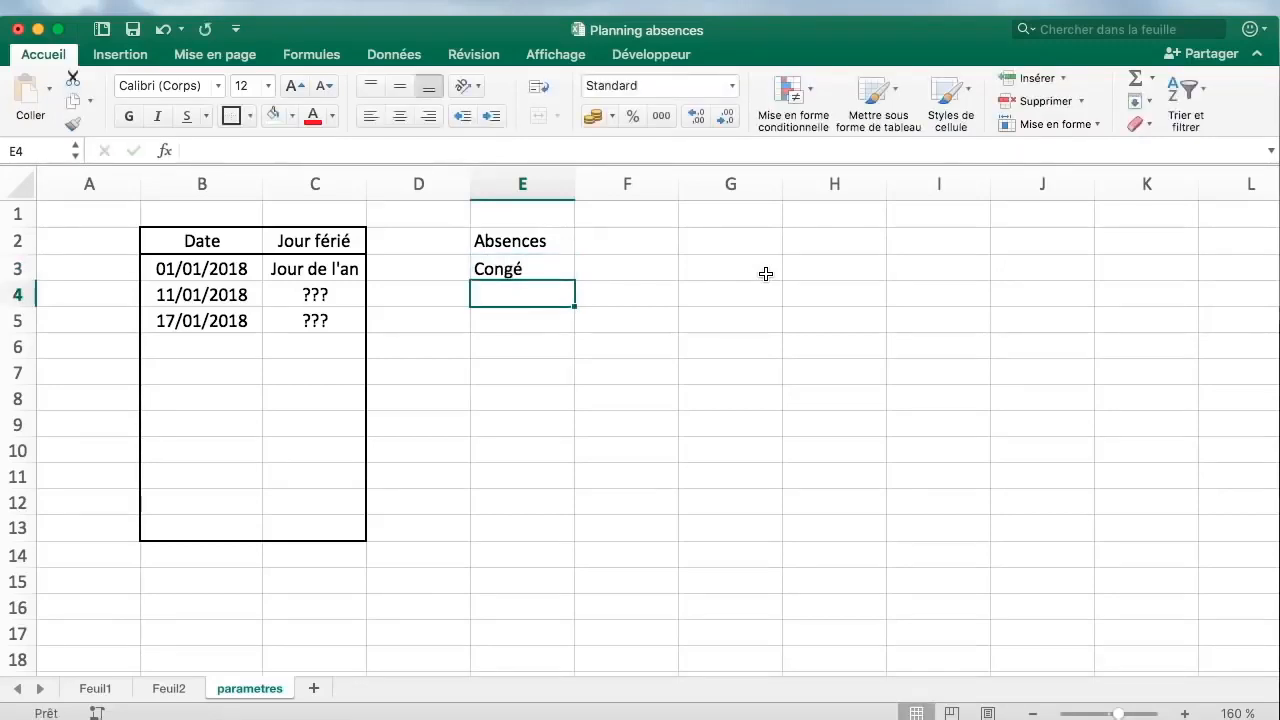
{"action": "type", "text": "Maladie"}
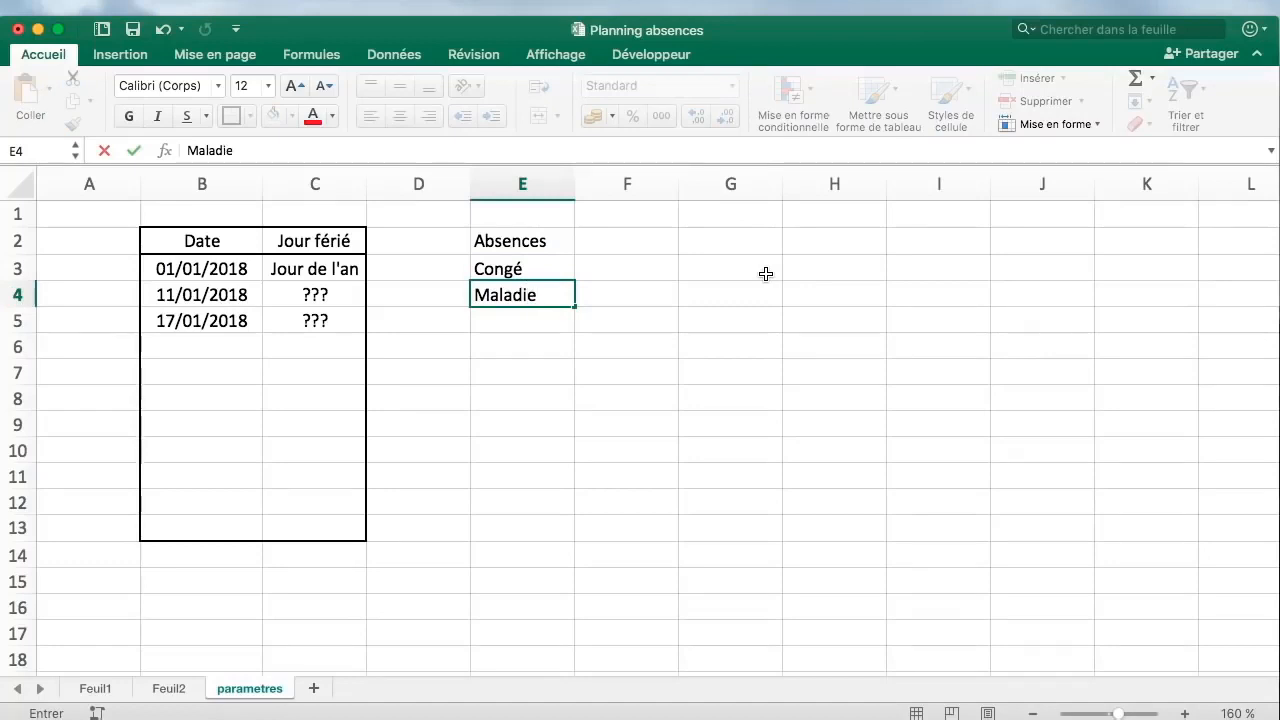
{"action": "key", "text": "Return"}
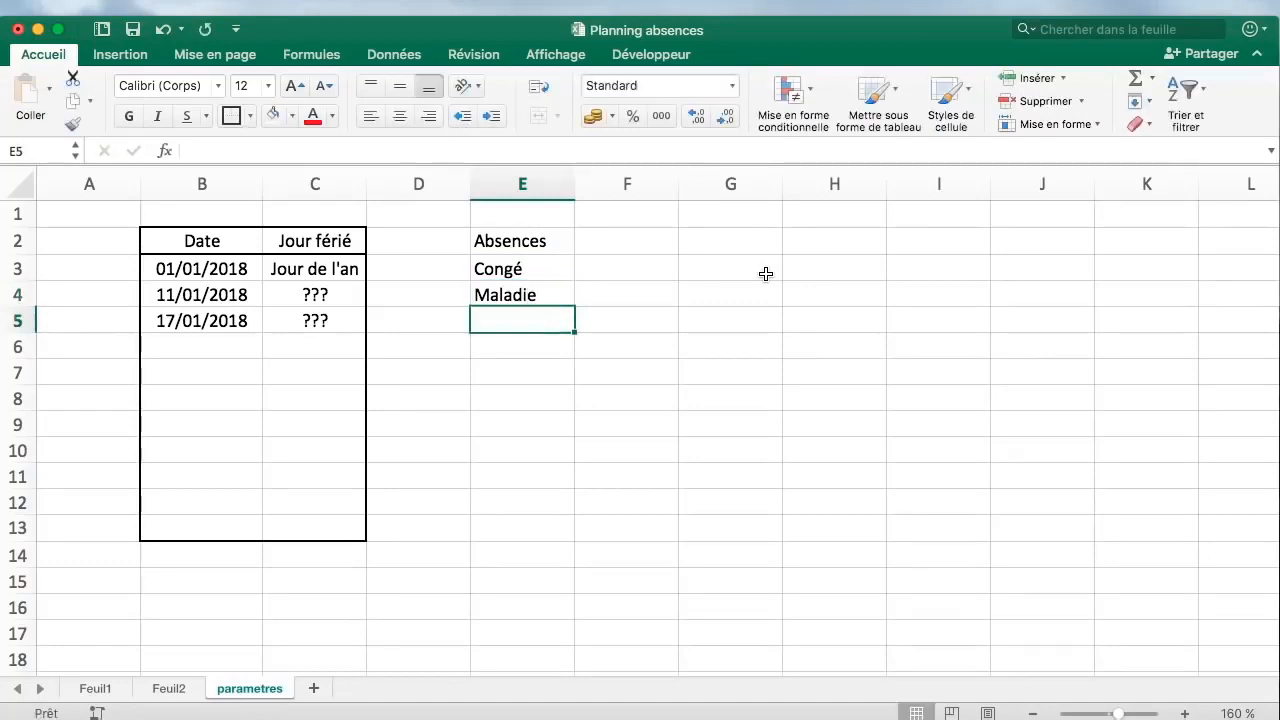
{"action": "type", "text": "For"}
{"action": "type", "text": "mation"}
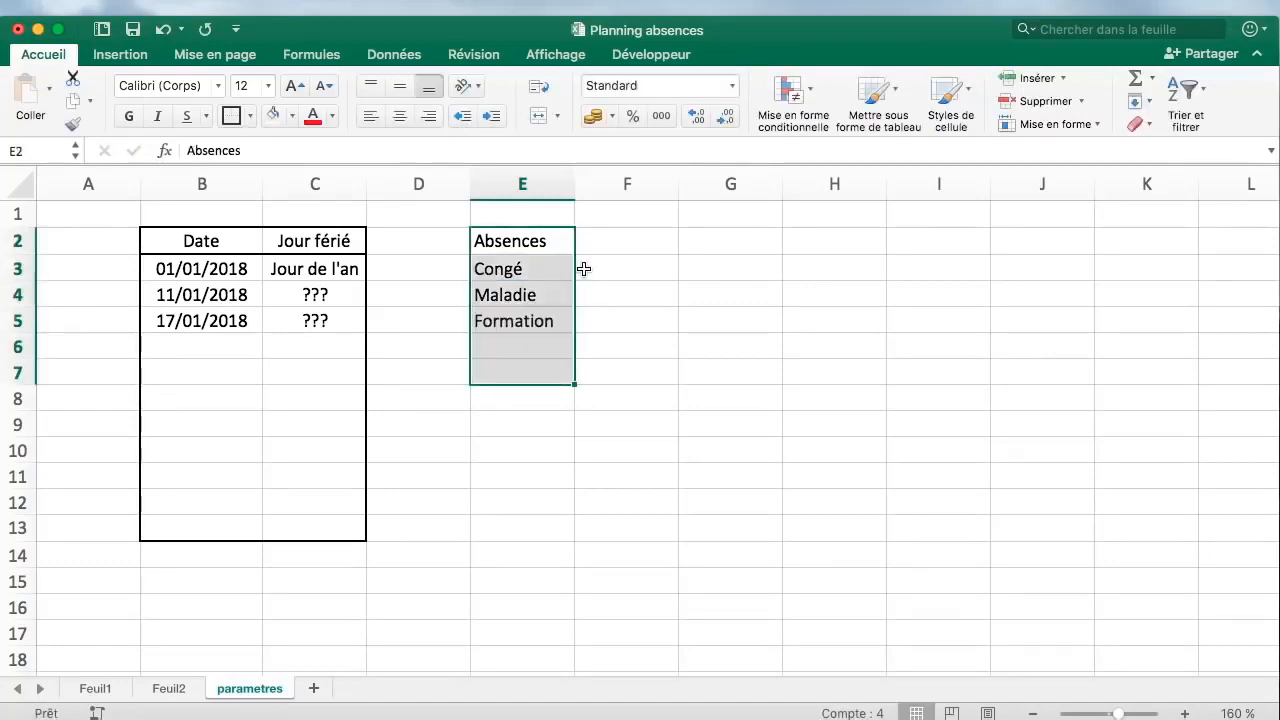
Outline the absence list E2:E8 with a border, and add one around its header cell E2
{"action": "left_click", "coordinate": [580, 266]}
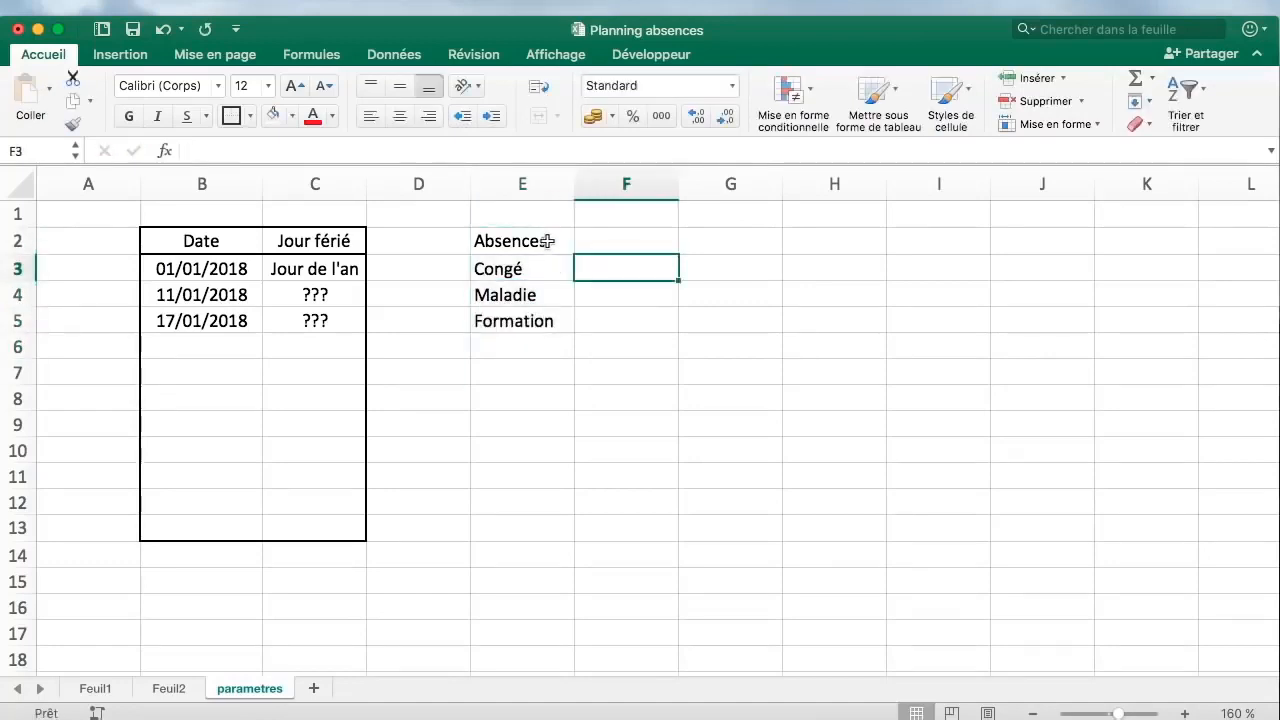
{"action": "left_click_drag", "start_coordinate": [543, 240], "coordinate": [528, 396]}
{"action": "left_click", "coordinate": [510, 392]}
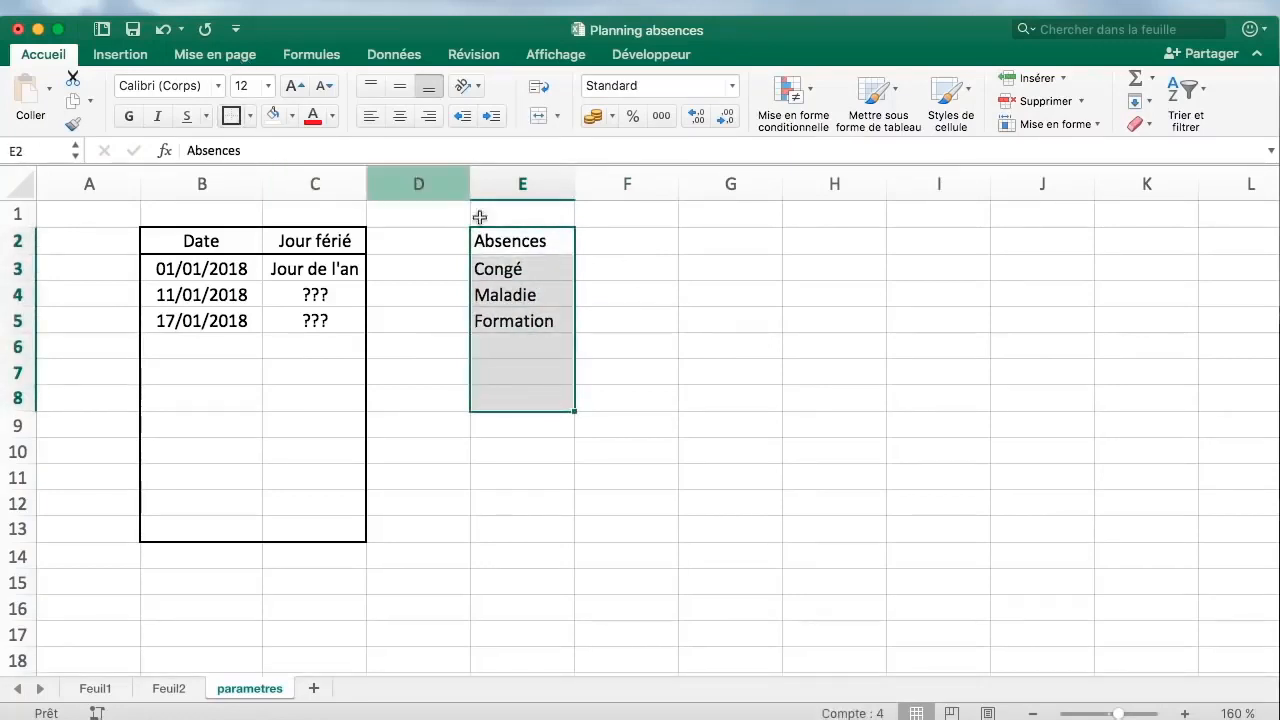
{"action": "left_click", "coordinate": [507, 240]}
{"action": "left_click", "coordinate": [230, 118]}
{"action": "left_click", "coordinate": [517, 321]}
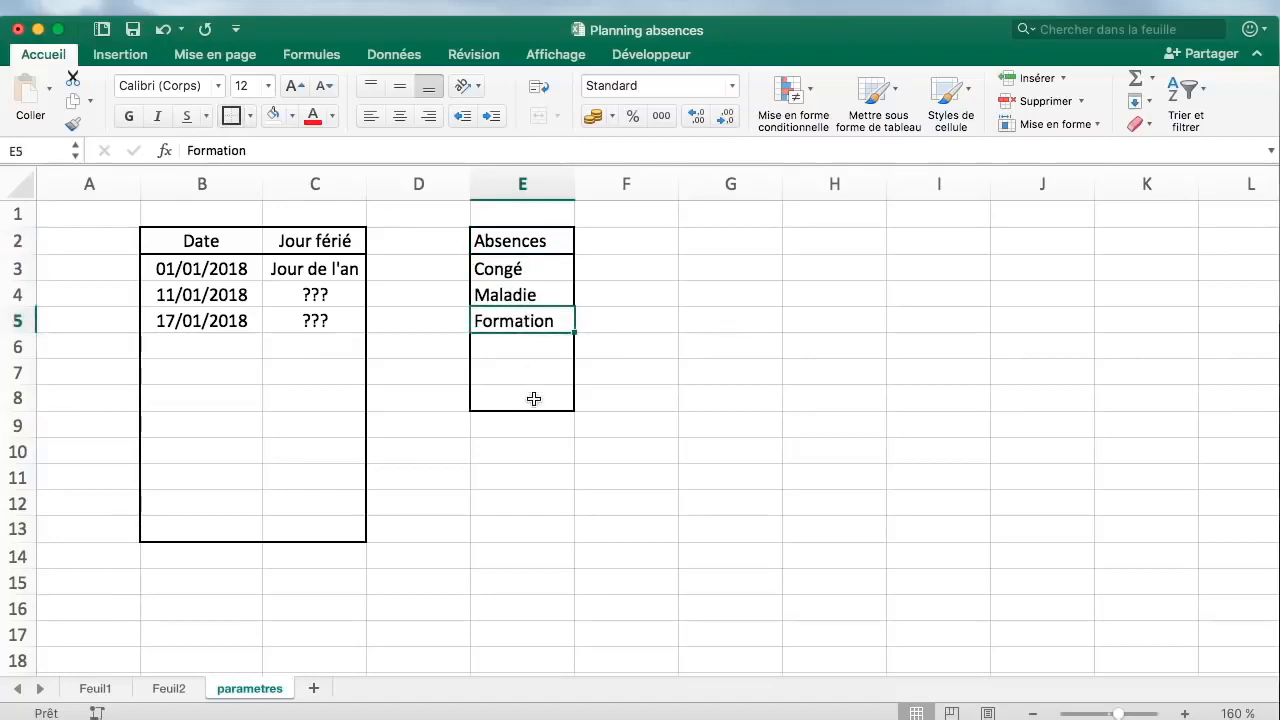
Name the range E2:E8 on the parametres sheet absences
{"action": "left_click_drag", "start_coordinate": [534, 399], "coordinate": [534, 237]}
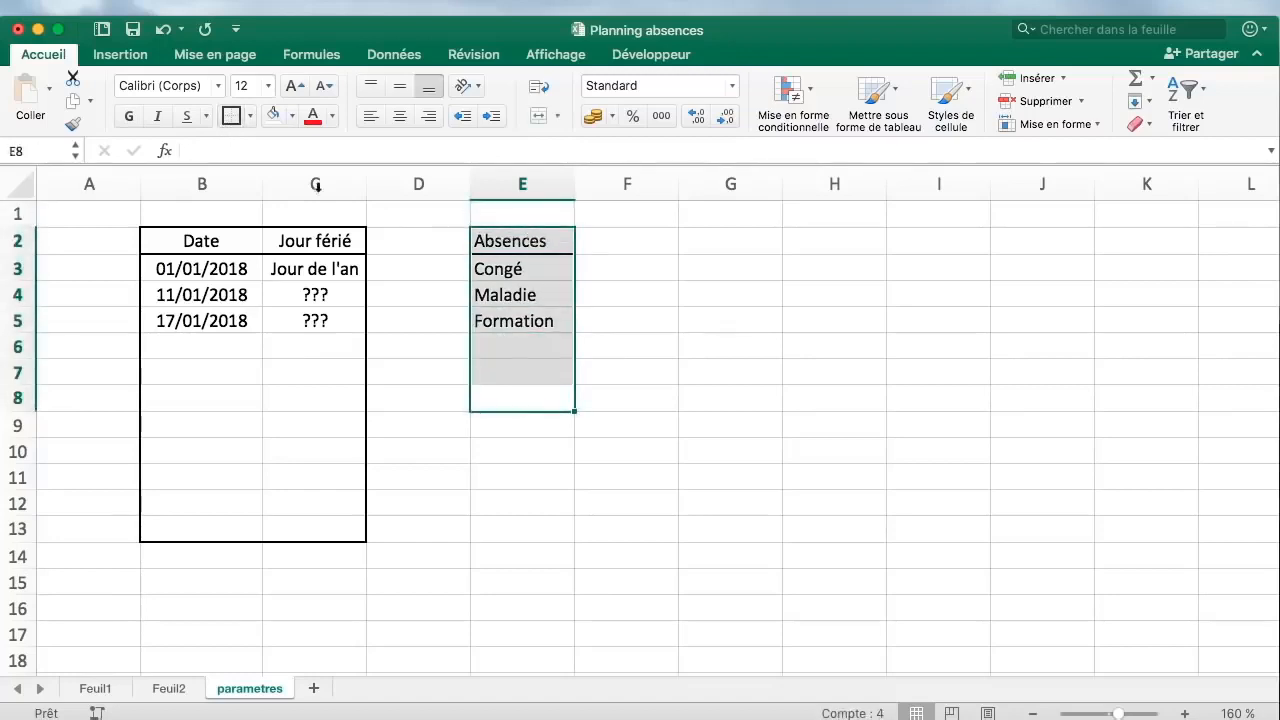
{"action": "left_click", "coordinate": [38, 150]}
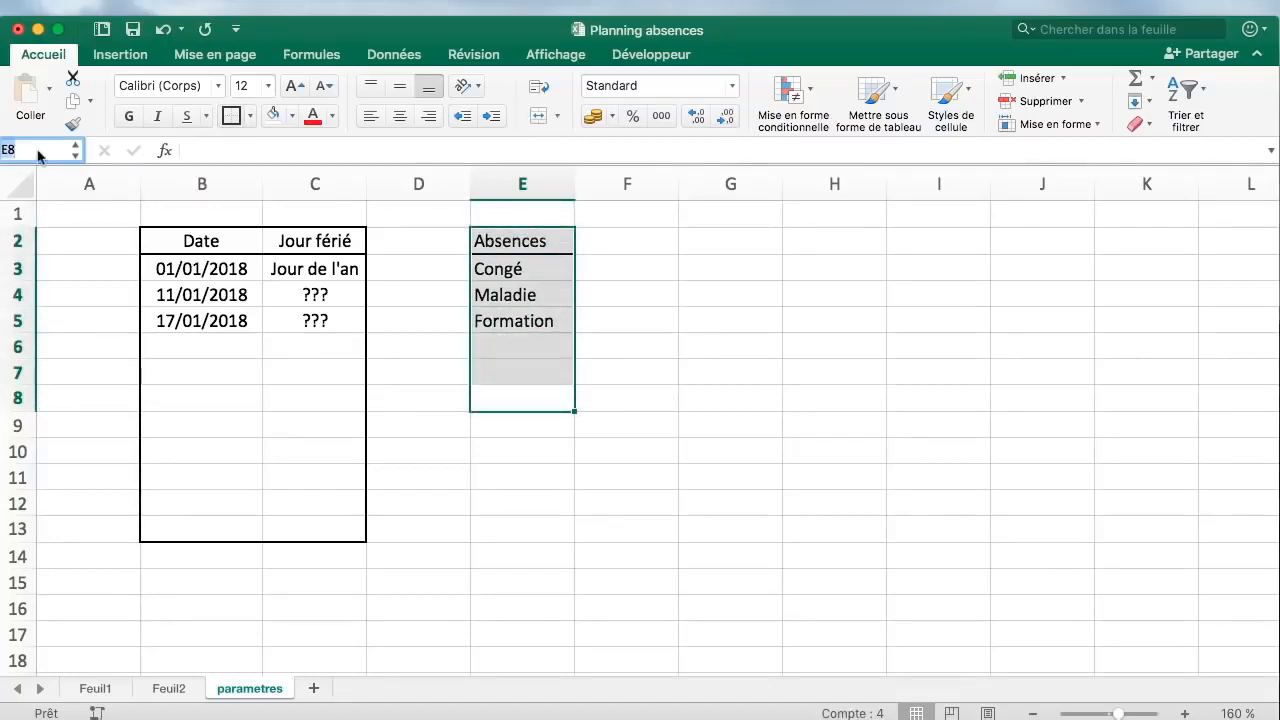
{"action": "type", "text": "absences"}
{"action": "key", "text": "Return"}
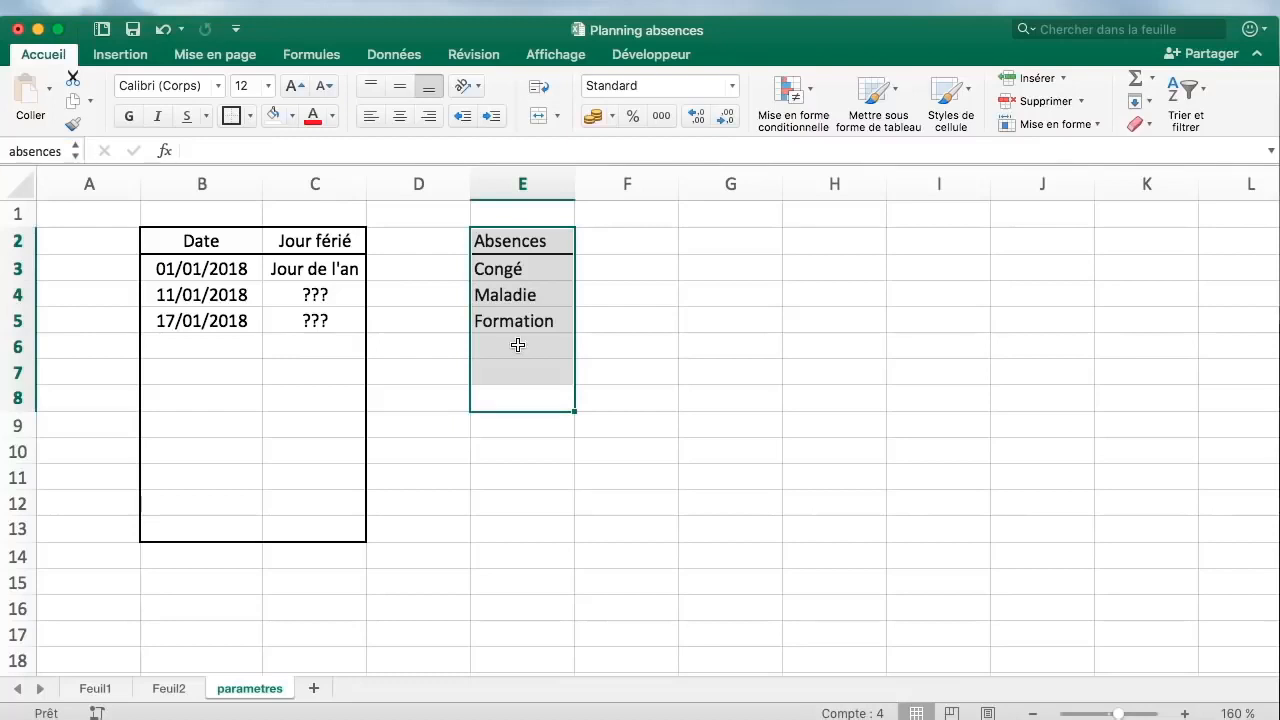
{"action": "left_click", "coordinate": [670, 378]}
Compare the absence list on parametres with the first employee cells C4 and C5 of the Feuil2 planning
{"action": "left_click", "coordinate": [177, 688]}
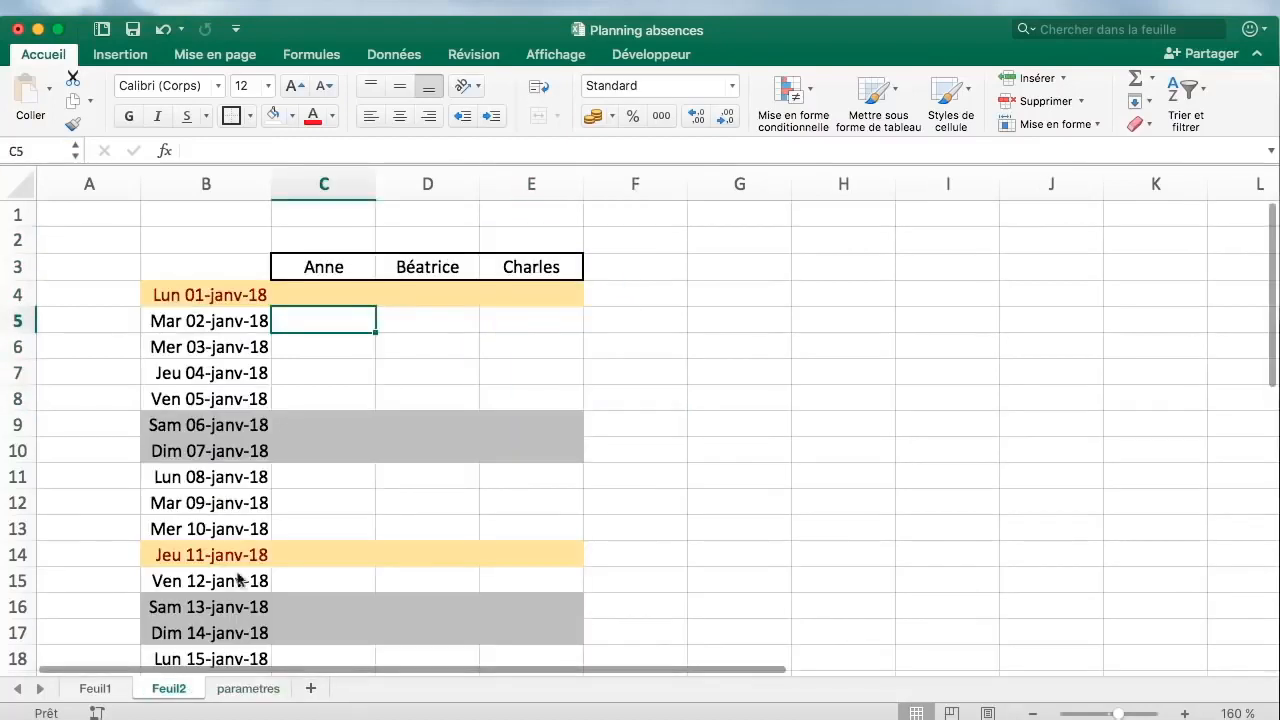
{"action": "left_click", "coordinate": [361, 297]}
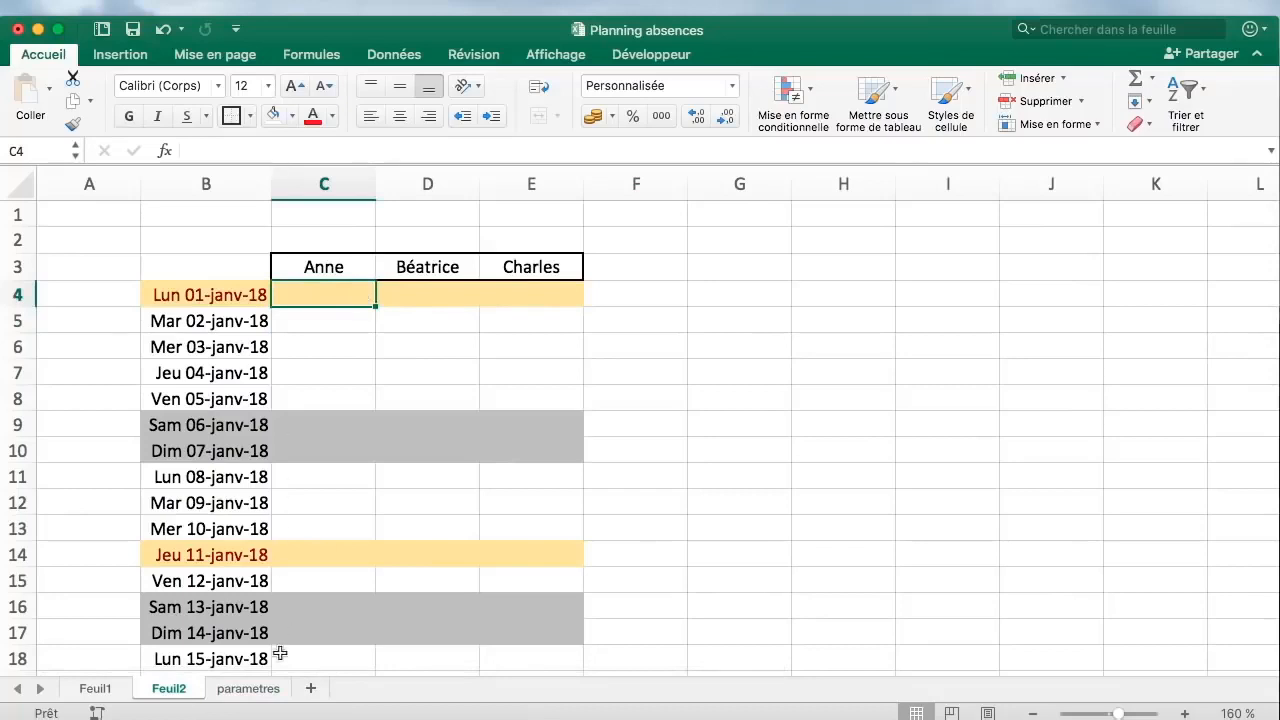
{"action": "left_click", "coordinate": [258, 688]}
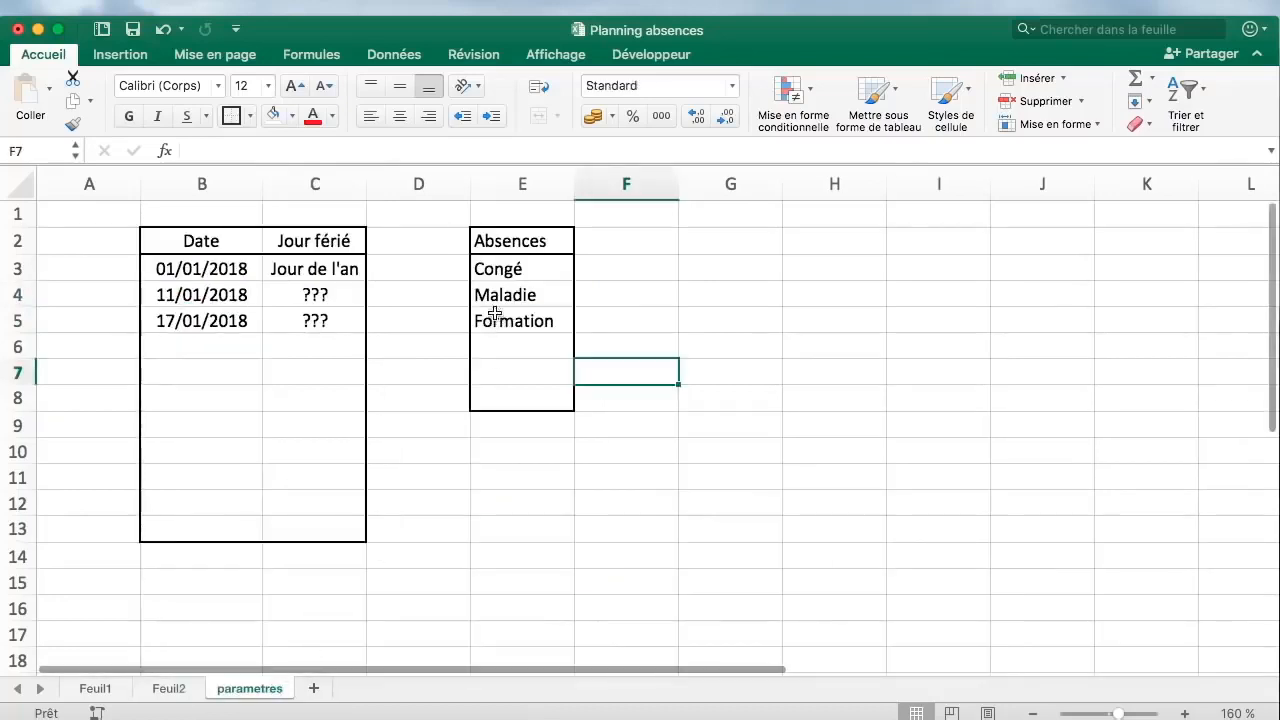
{"action": "left_click", "coordinate": [170, 688]}
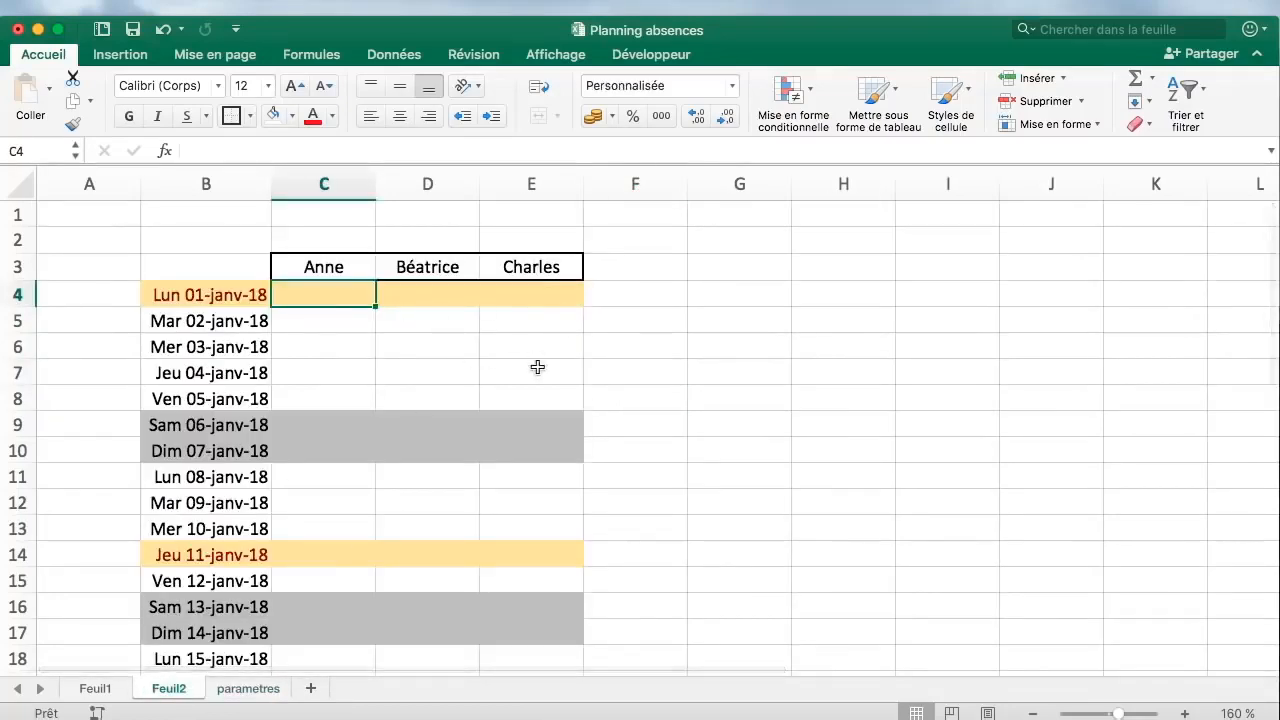
{"action": "left_click", "coordinate": [355, 330]}
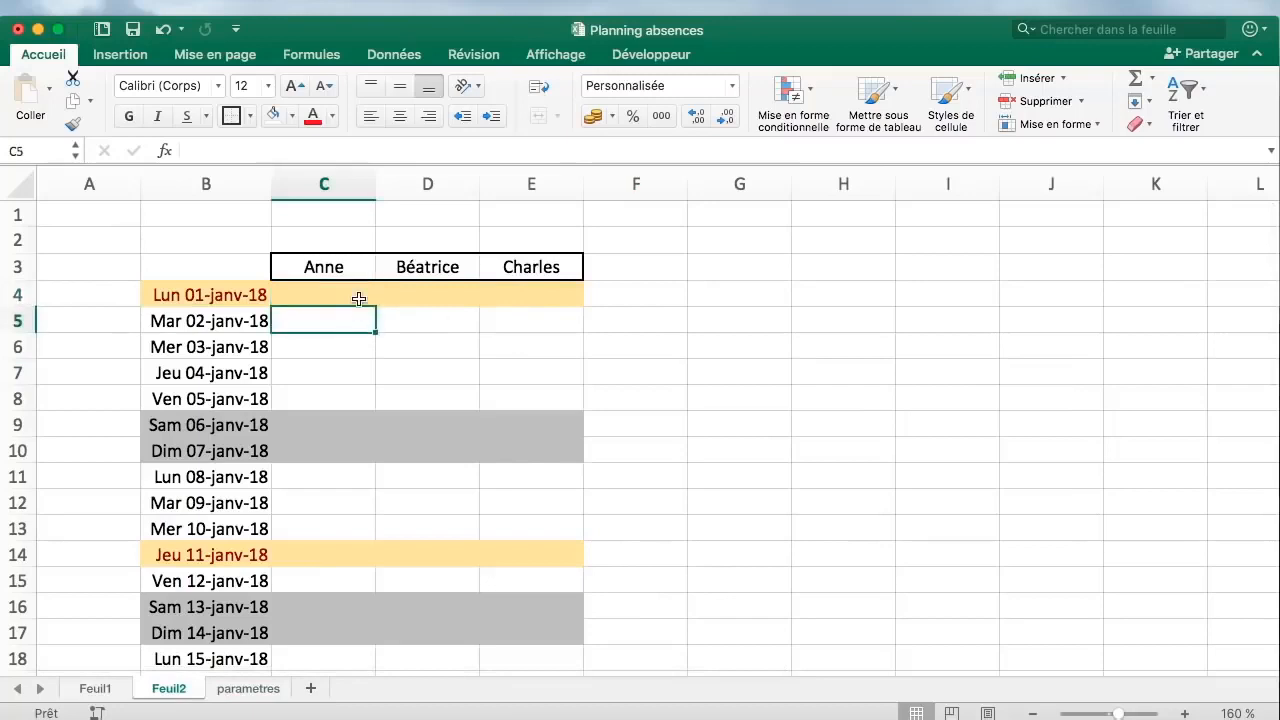
{"action": "left_click", "coordinate": [355, 299]}
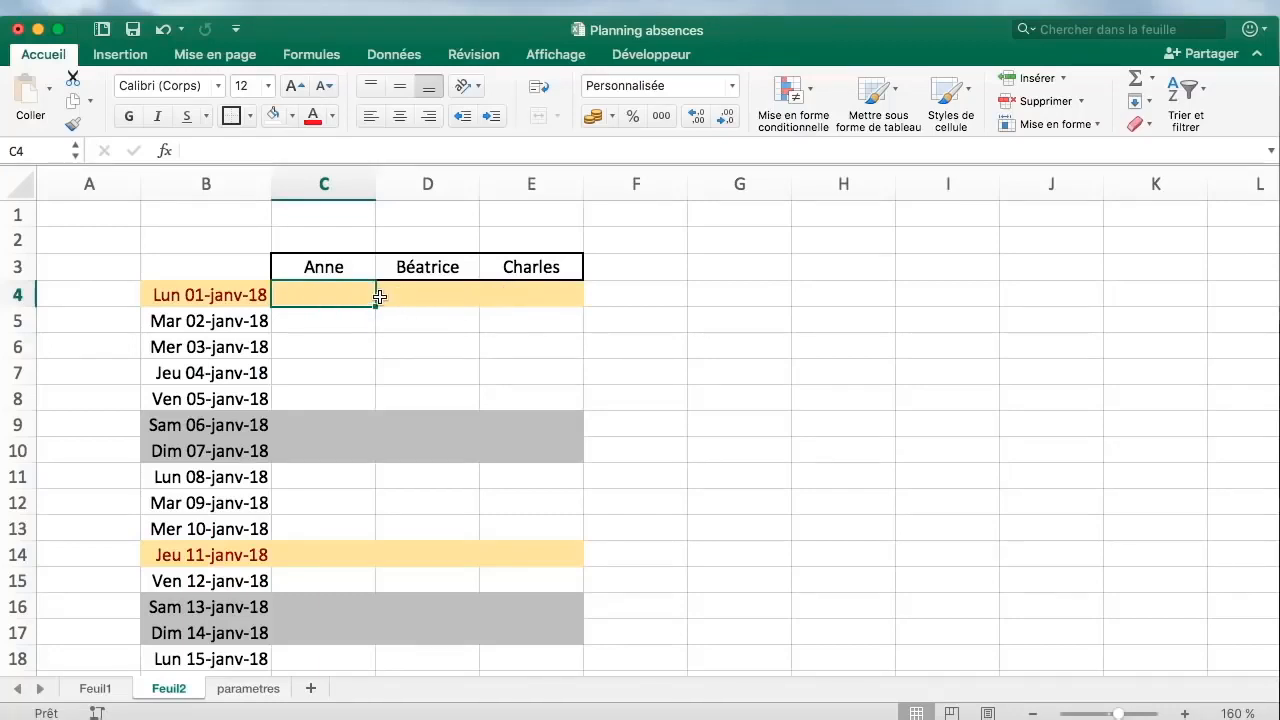
{"action": "left_click", "coordinate": [349, 313]}
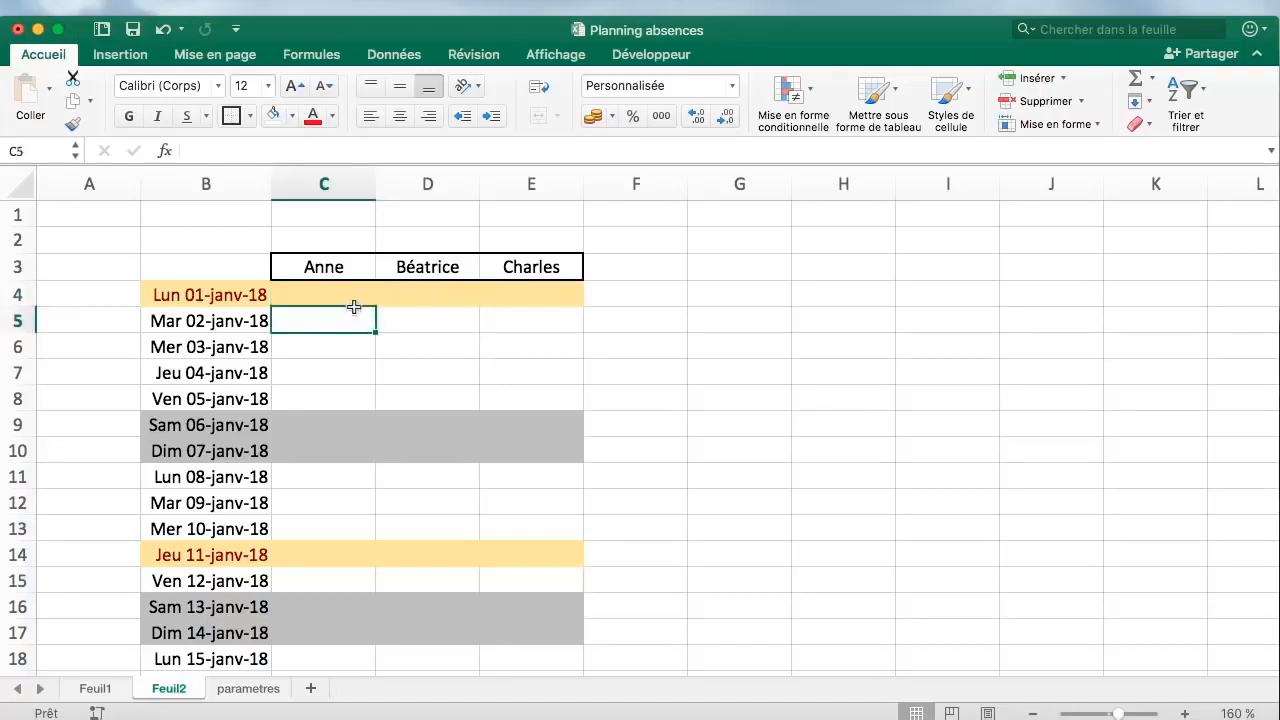
{"action": "left_click", "coordinate": [358, 301]}
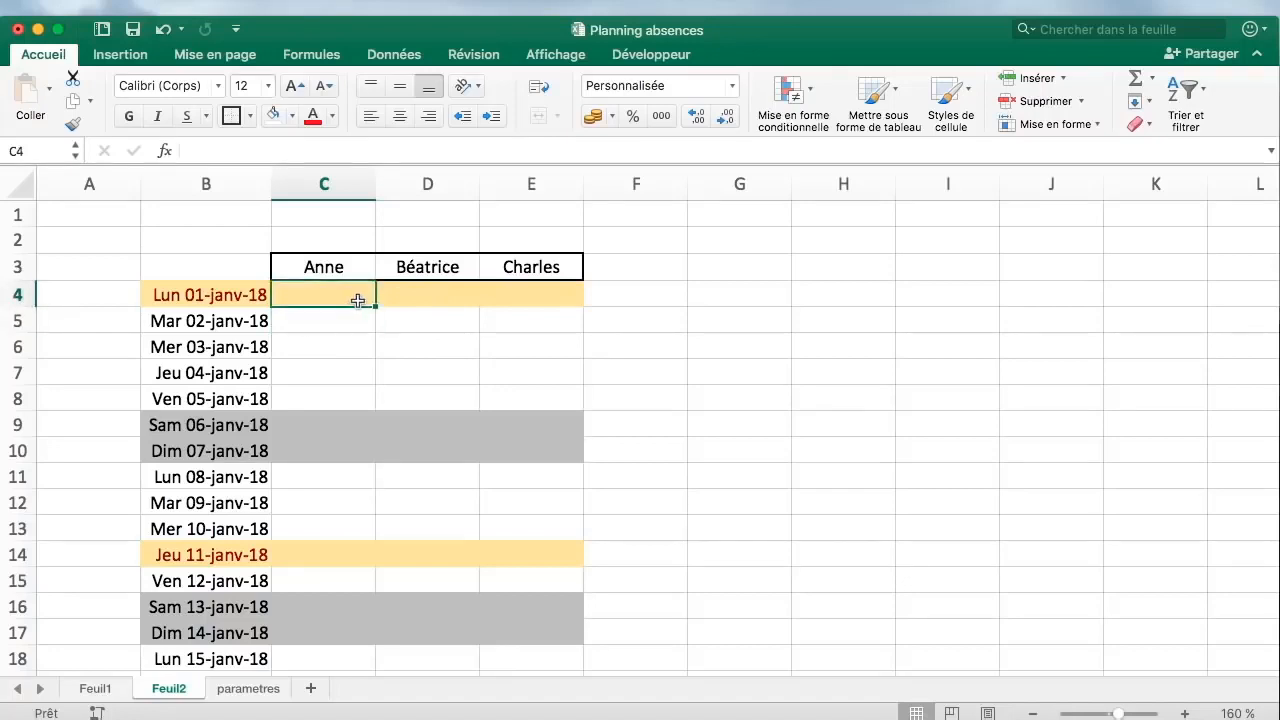
{"action": "left_click", "coordinate": [400, 55]}
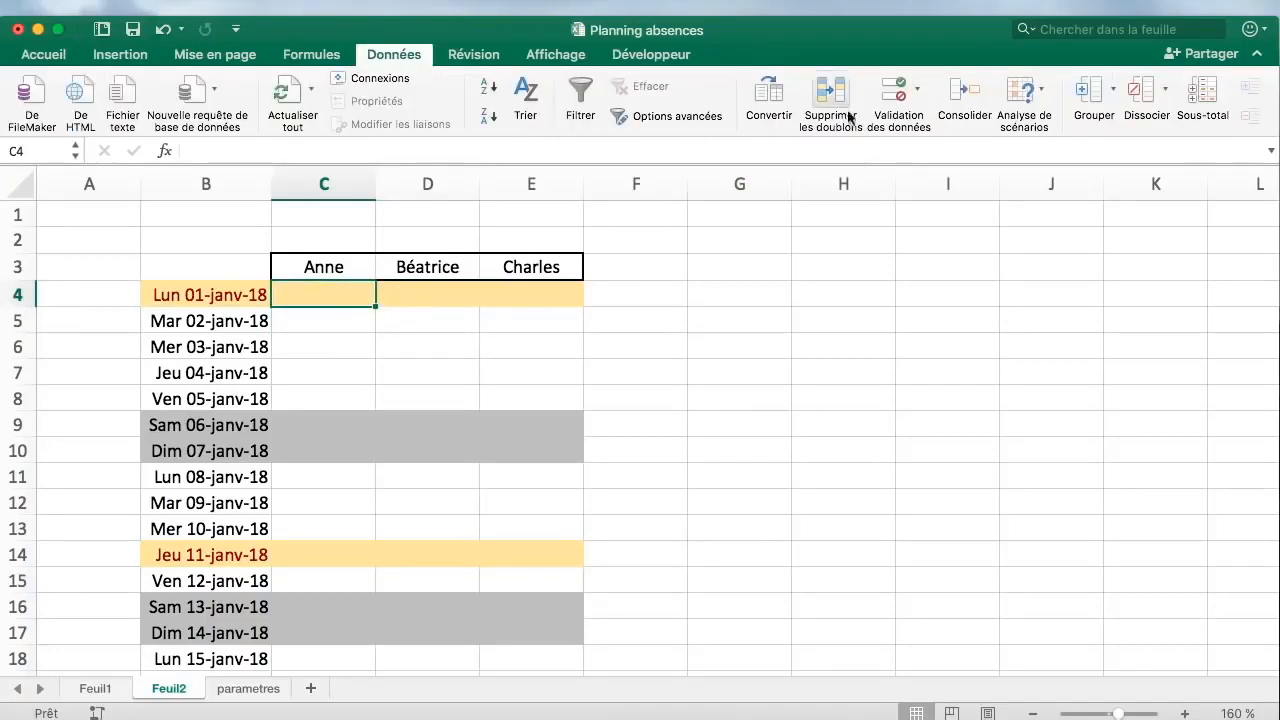
{"action": "left_click", "coordinate": [922, 100]}
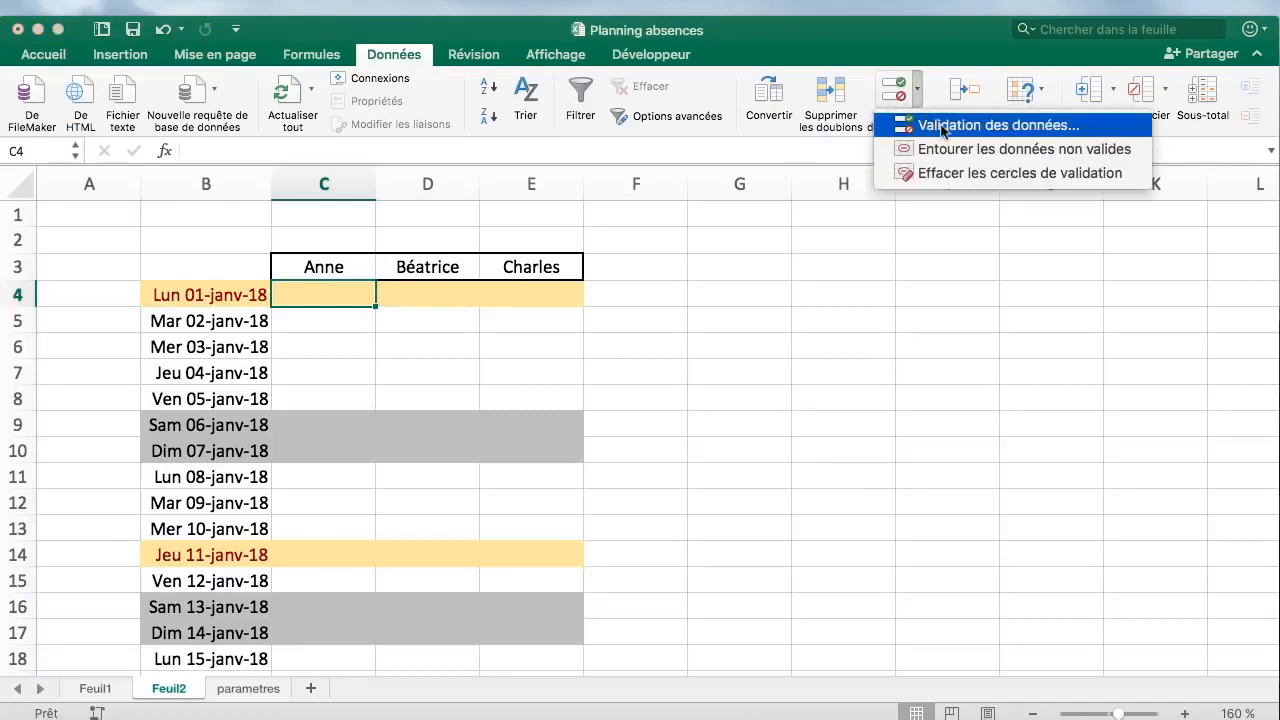
{"action": "left_click", "coordinate": [940, 121]}
{"action": "left_click", "coordinate": [810, 462]}
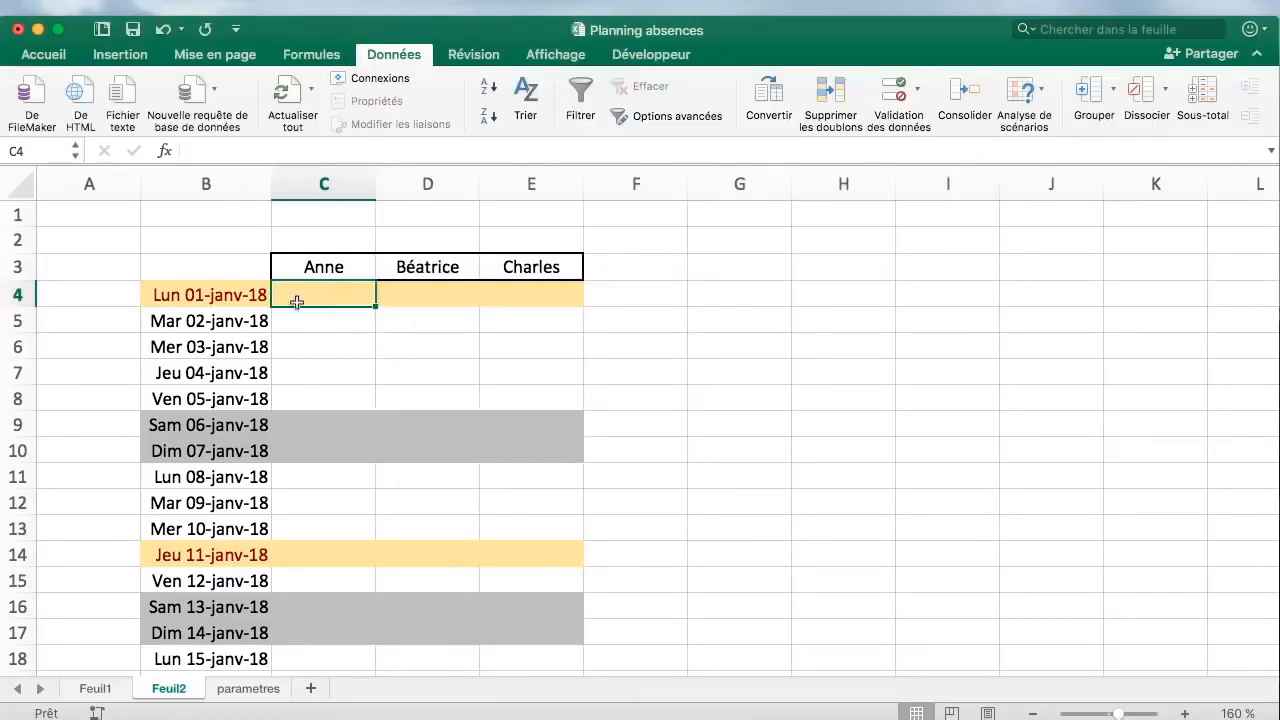
Add data validation to C4:E4 on Feuil2, allowing a drop-down list with the source =absences
{"action": "left_click_drag", "start_coordinate": [508, 311], "coordinate": [346, 294]}
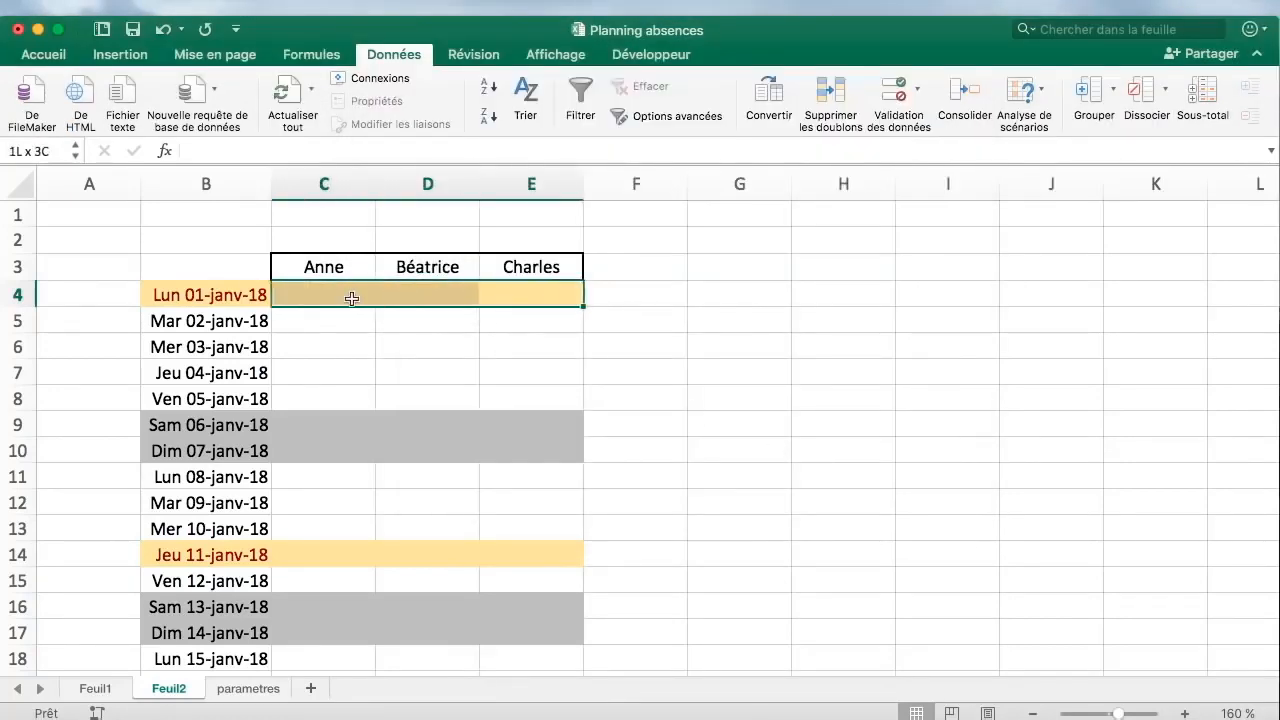
{"action": "left_click", "coordinate": [920, 100]}
{"action": "left_click", "coordinate": [940, 124]}
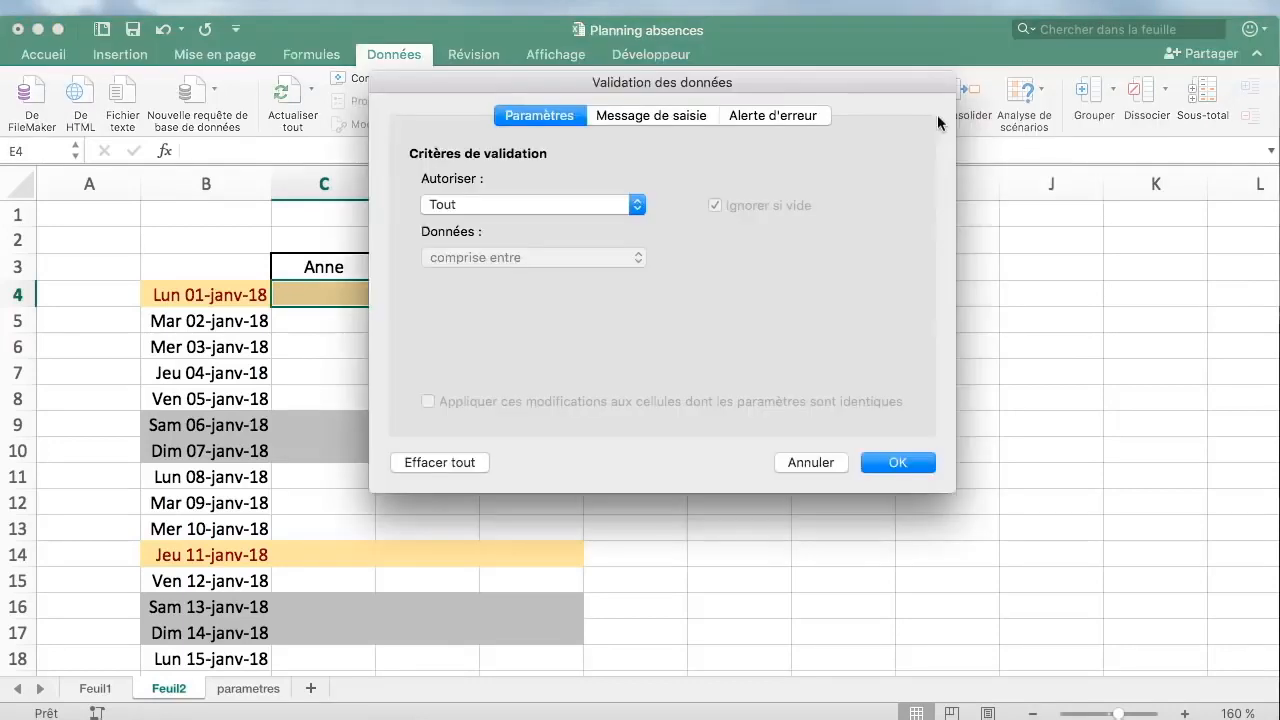
{"action": "left_click", "coordinate": [520, 206]}
{"action": "left_click", "coordinate": [497, 258]}
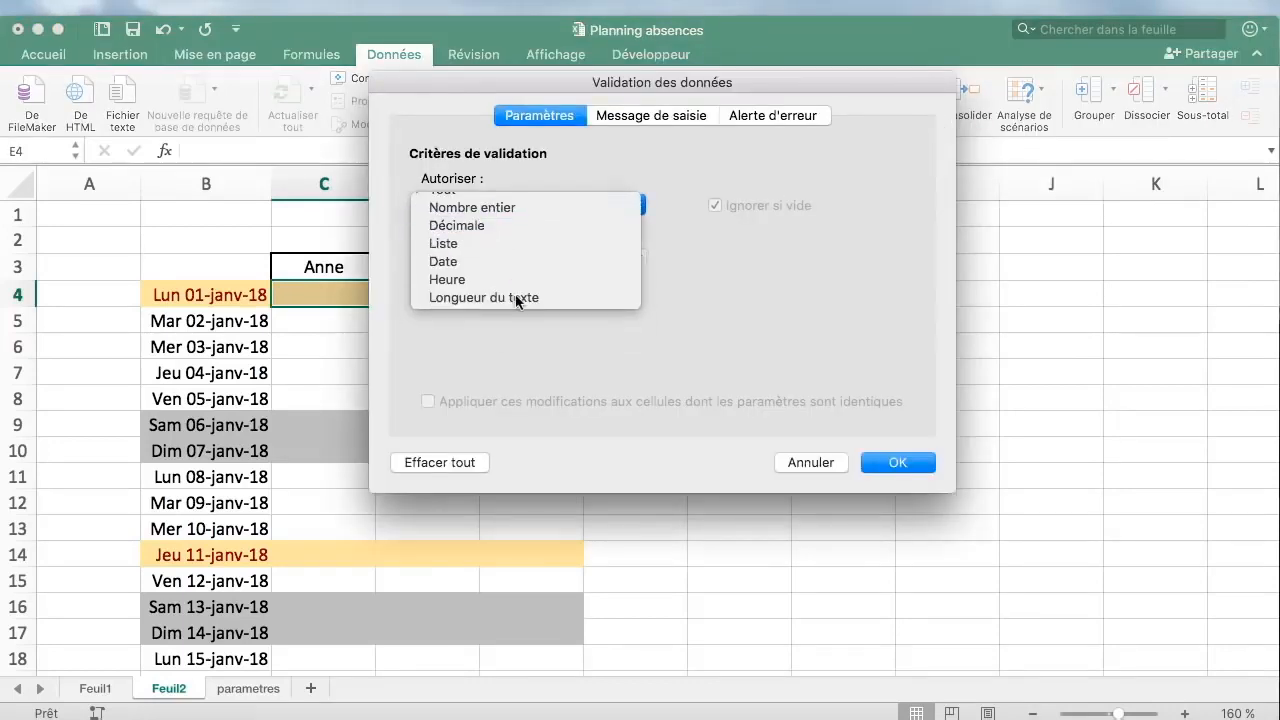
{"action": "left_click", "coordinate": [511, 313]}
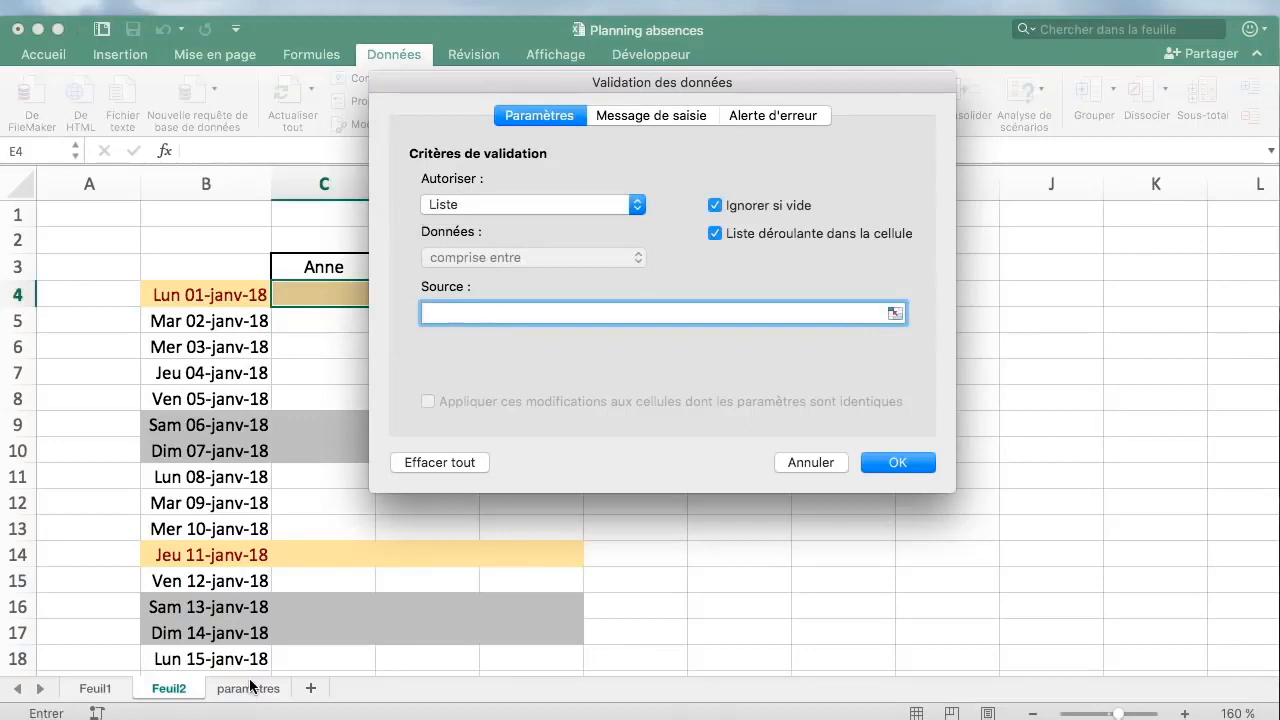
{"action": "type", "text": "=absences"}
{"action": "key", "text": "Return"}
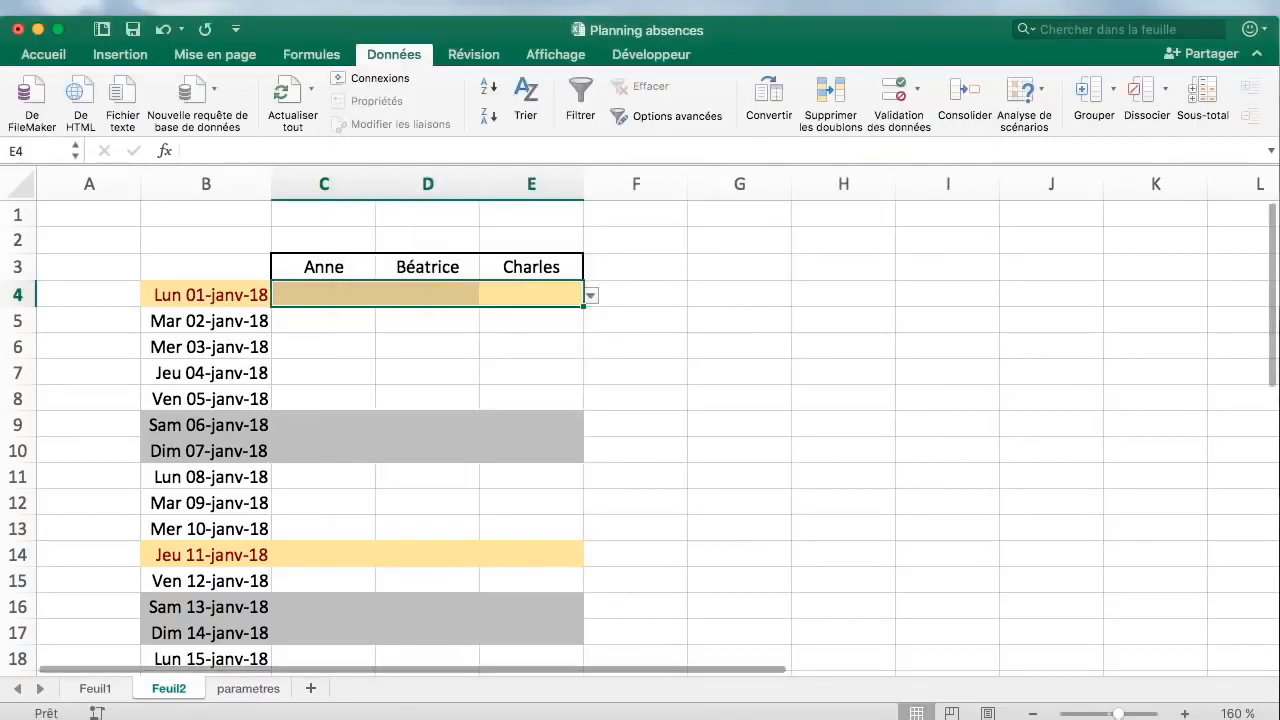
Test the drop-down in E4 by choosing Formation, Maladie and finally a blank entry
{"action": "left_click", "coordinate": [709, 400]}
{"action": "left_click", "coordinate": [526, 302]}
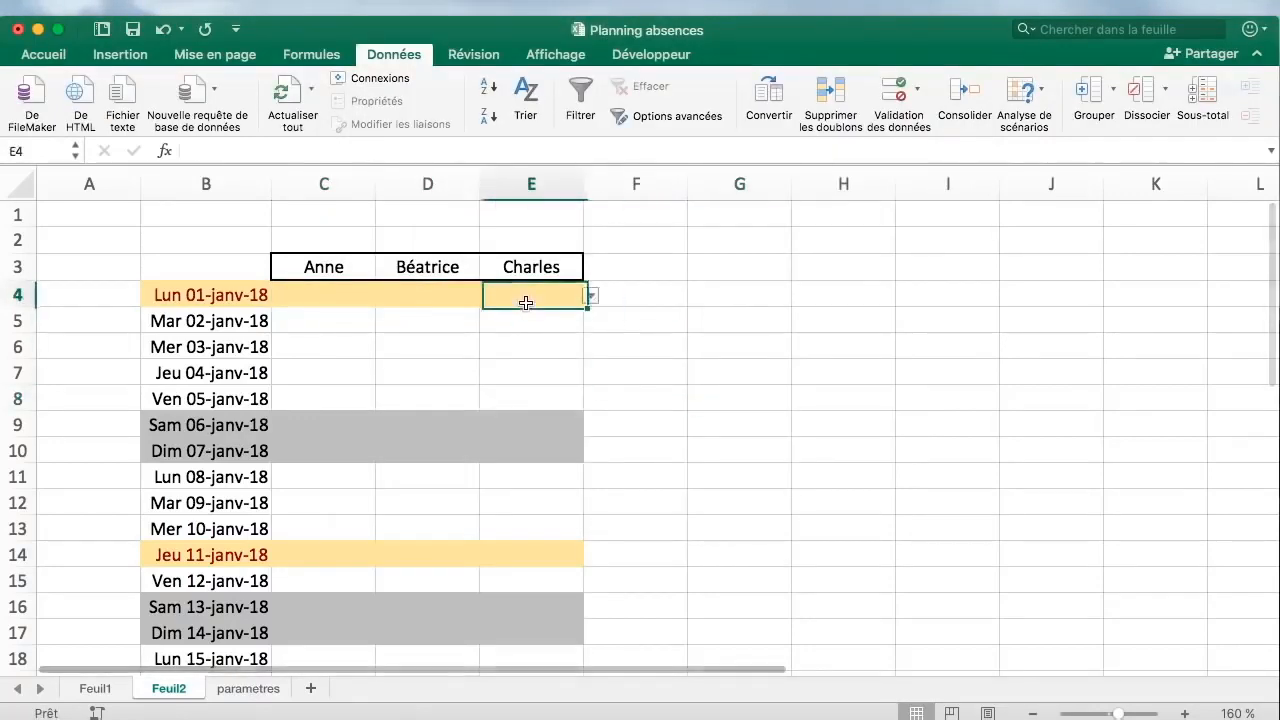
{"action": "left_click", "coordinate": [589, 300]}
{"action": "left_click", "coordinate": [590, 302]}
{"action": "left_click", "coordinate": [594, 299]}
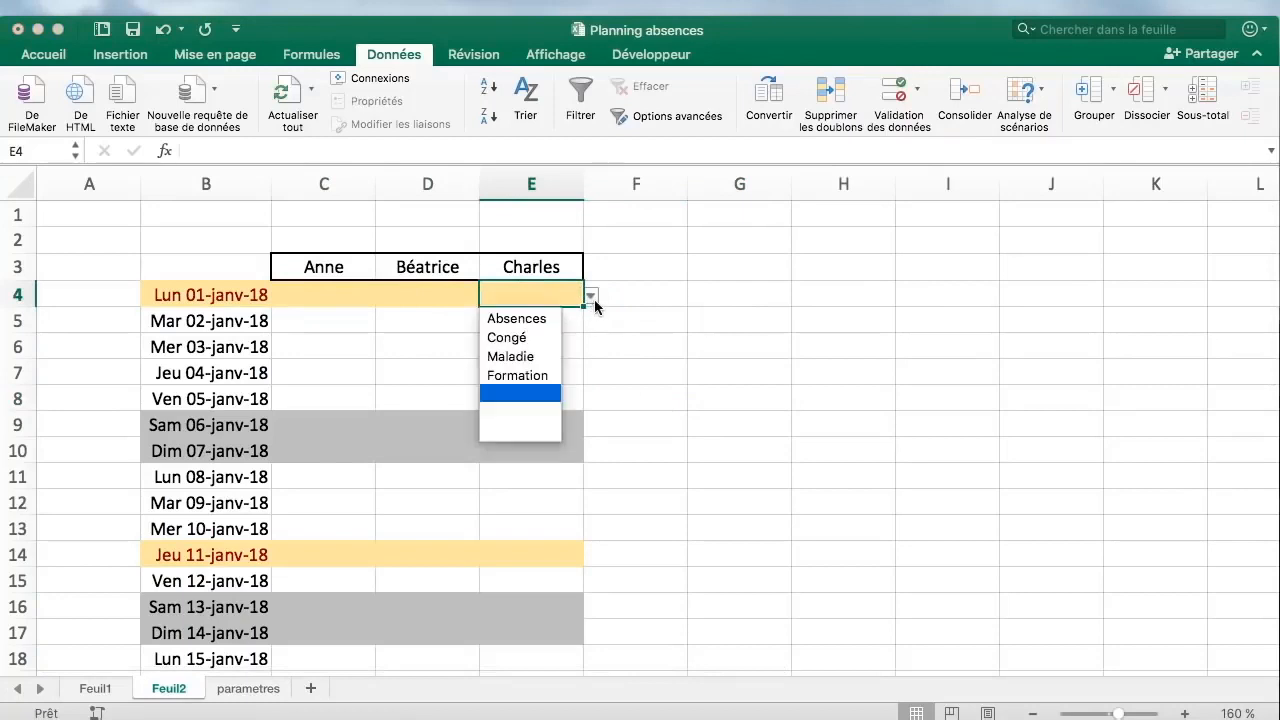
{"action": "left_click", "coordinate": [543, 374]}
{"action": "left_click", "coordinate": [595, 302]}
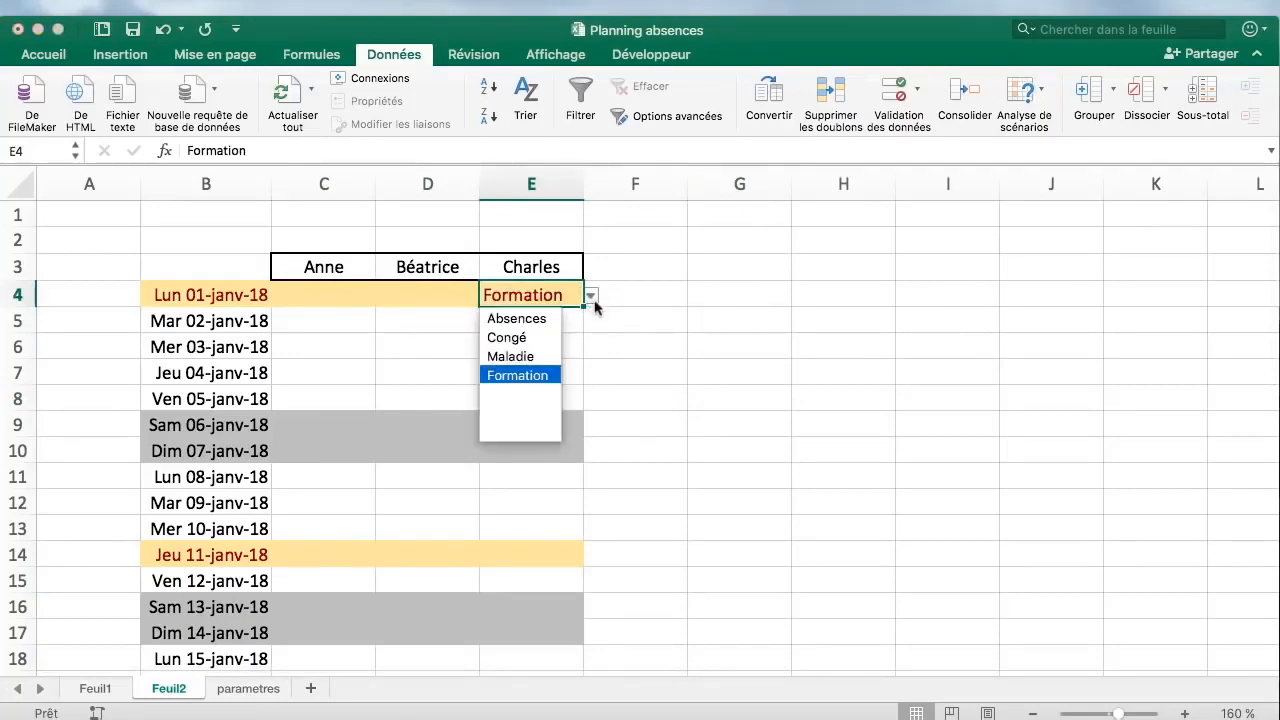
{"action": "left_click", "coordinate": [545, 356]}
{"action": "left_click", "coordinate": [591, 298]}
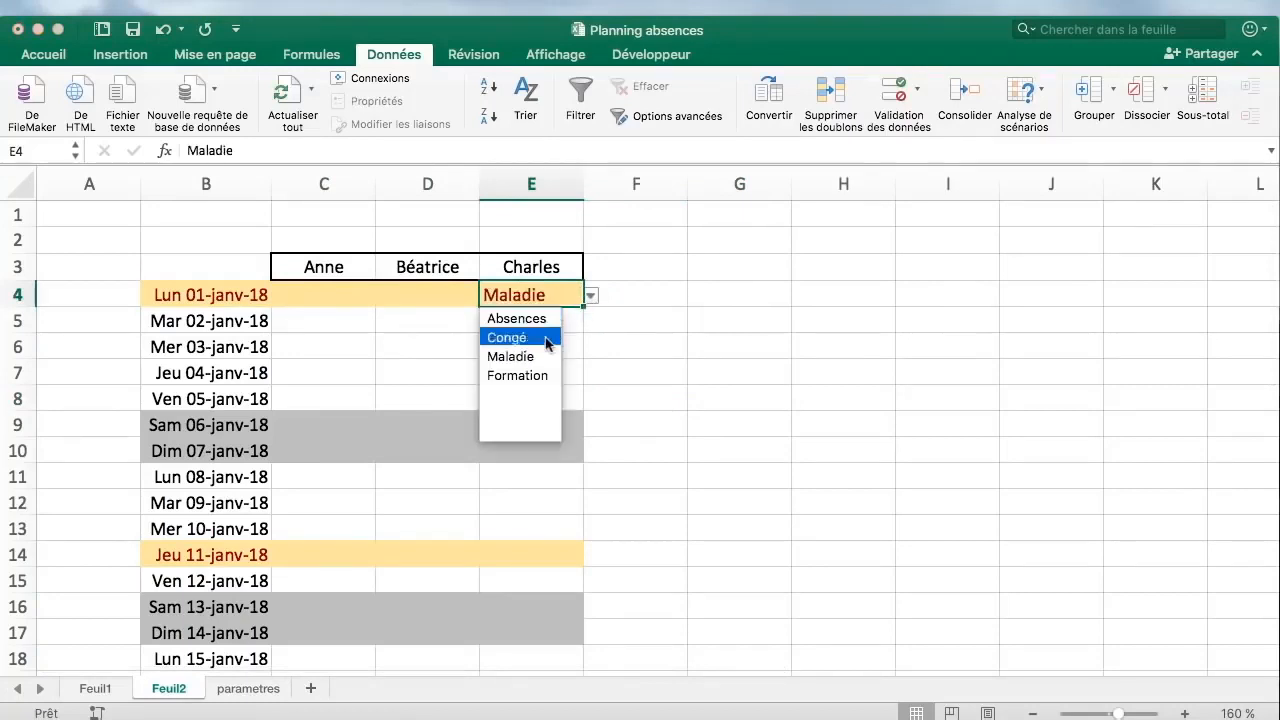
{"action": "left_click", "coordinate": [540, 398]}
{"action": "left_click", "coordinate": [626, 326]}
{"action": "left_click", "coordinate": [488, 370]}
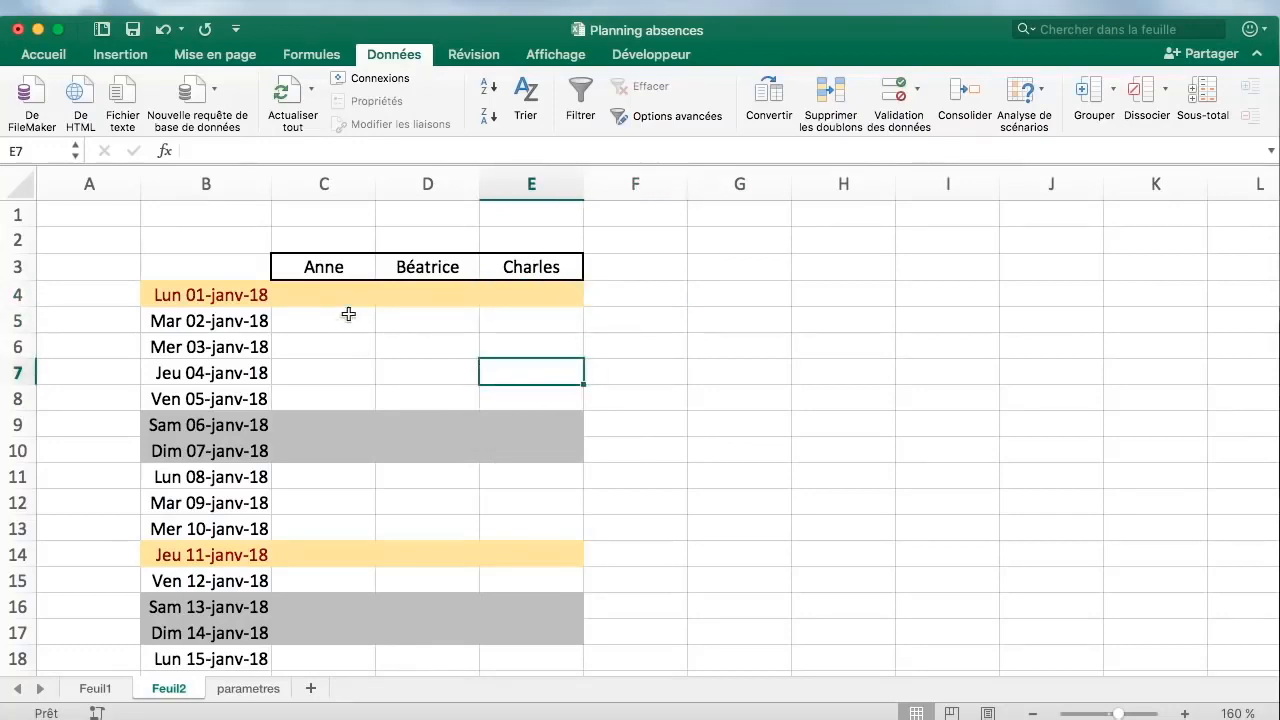
{"action": "left_click_drag", "start_coordinate": [239, 292], "coordinate": [548, 298]}
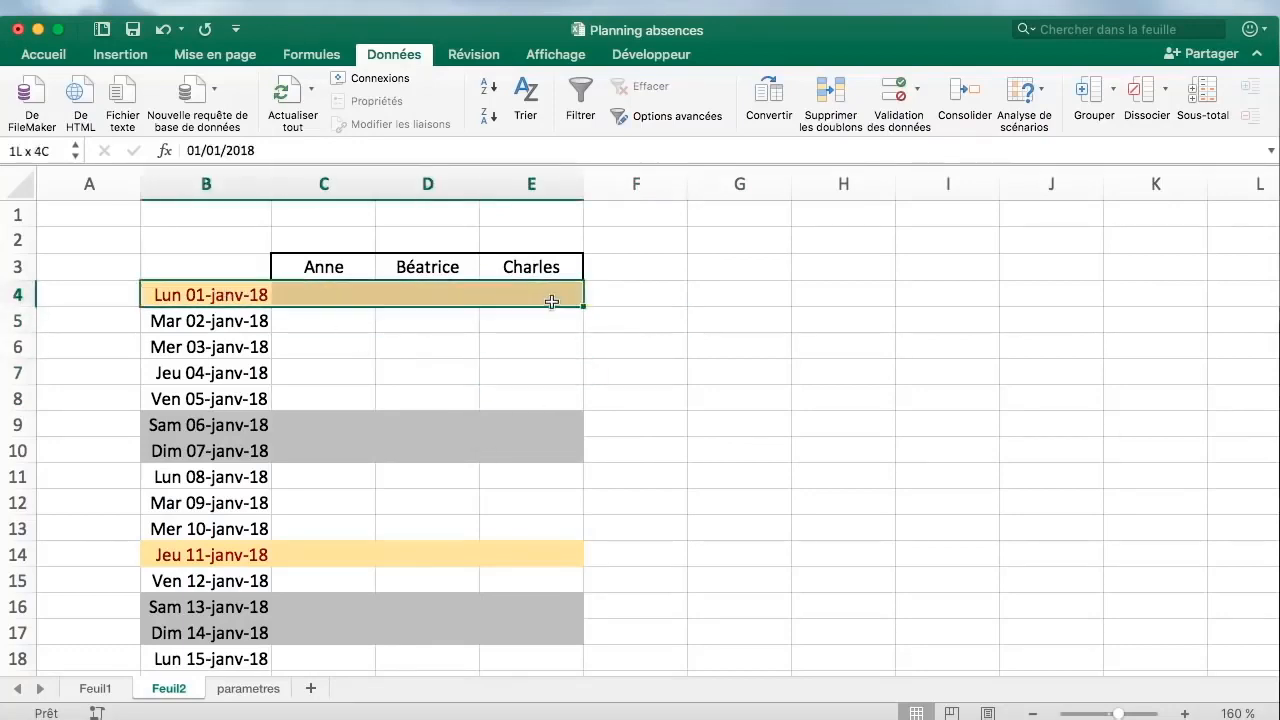
{"action": "left_click", "coordinate": [57, 60]}
{"action": "left_click", "coordinate": [72, 123]}
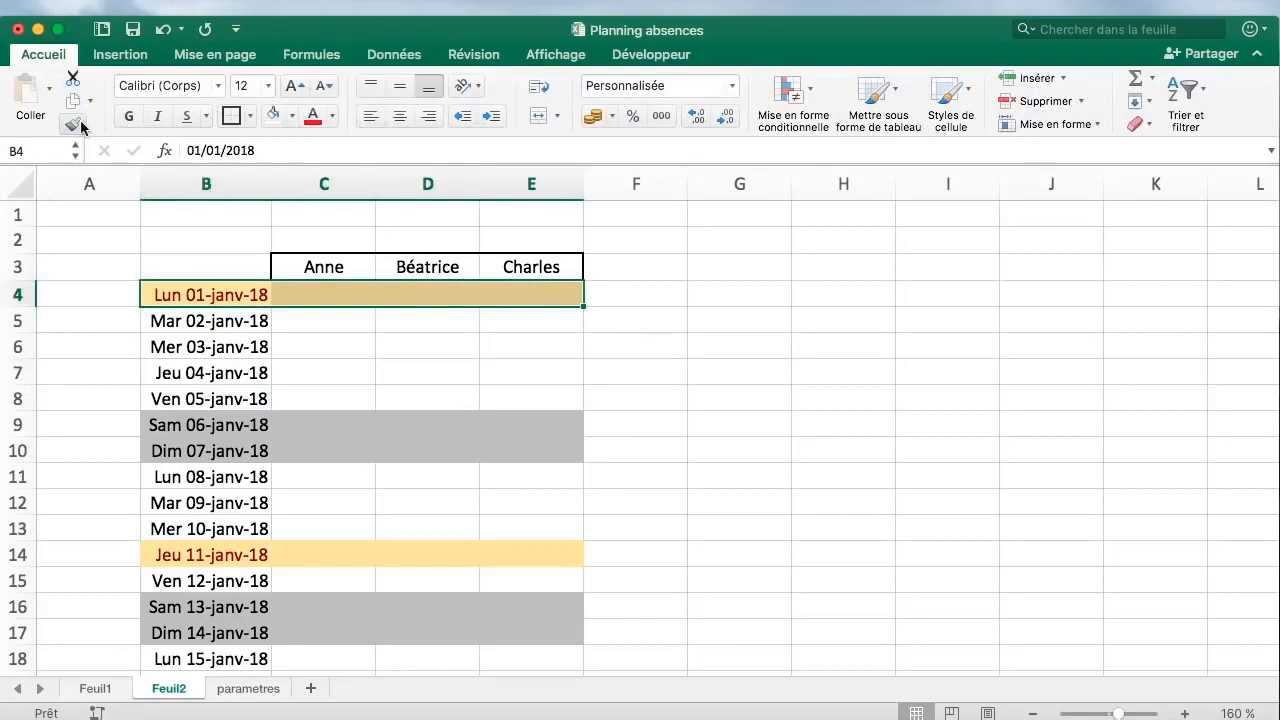
{"action": "mouse_move", "coordinate": [213, 300]}
{"action": "left_mouse_down"}
{"action": "mouse_move", "coordinate": [371, 337]}
{"action": "mouse_move", "coordinate": [517, 197]}
{"action": "mouse_move", "coordinate": [529, 382]}
{"action": "left_mouse_up"}
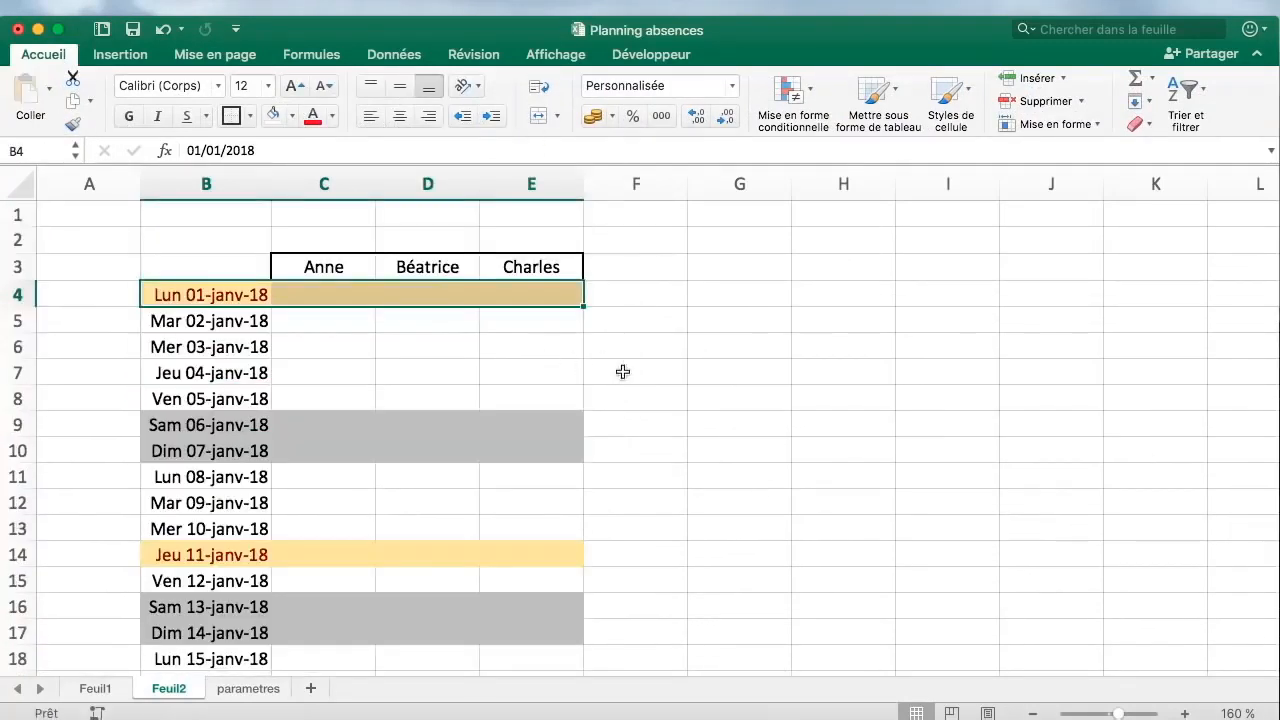
{"action": "left_click", "coordinate": [622, 372]}
Fill the drop-down cells C4:E4 down through the last planning date in row 26
{"action": "left_click_drag", "start_coordinate": [337, 298], "coordinate": [574, 294]}
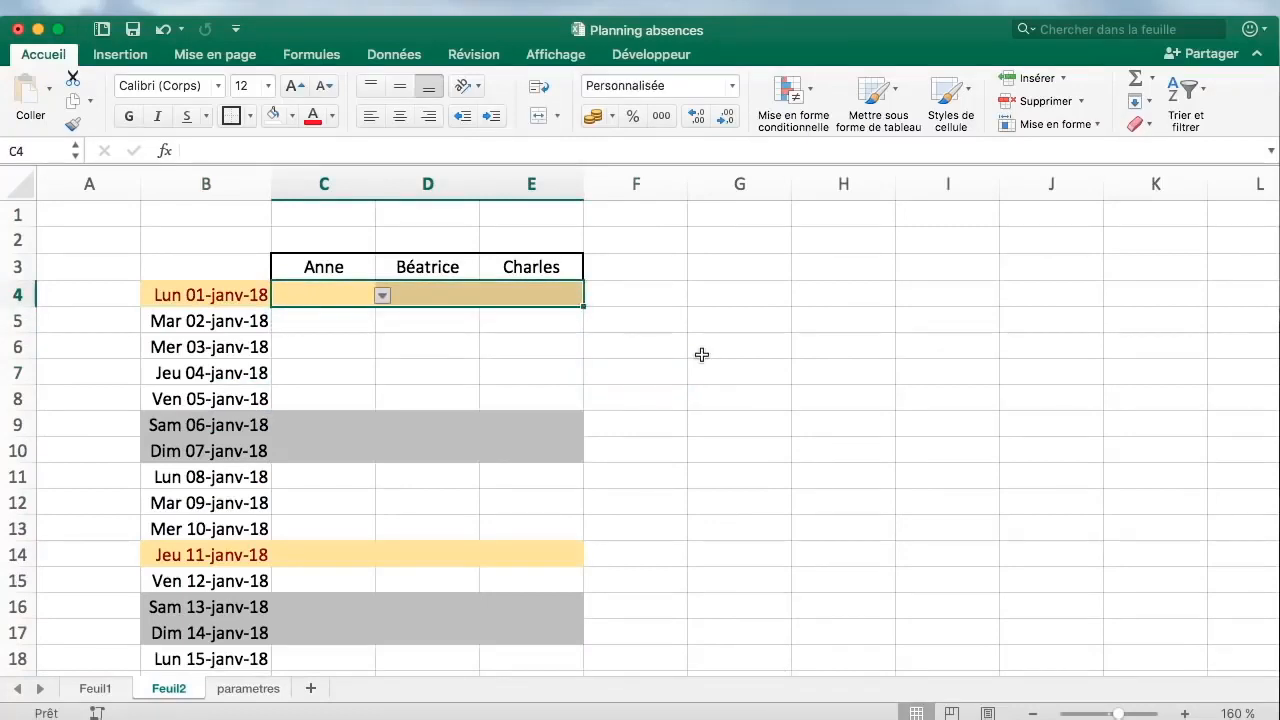
{"action": "left_click", "coordinate": [545, 345]}
{"action": "left_click_drag", "start_coordinate": [354, 297], "coordinate": [540, 614]}
{"action": "left_click", "coordinate": [629, 409]}
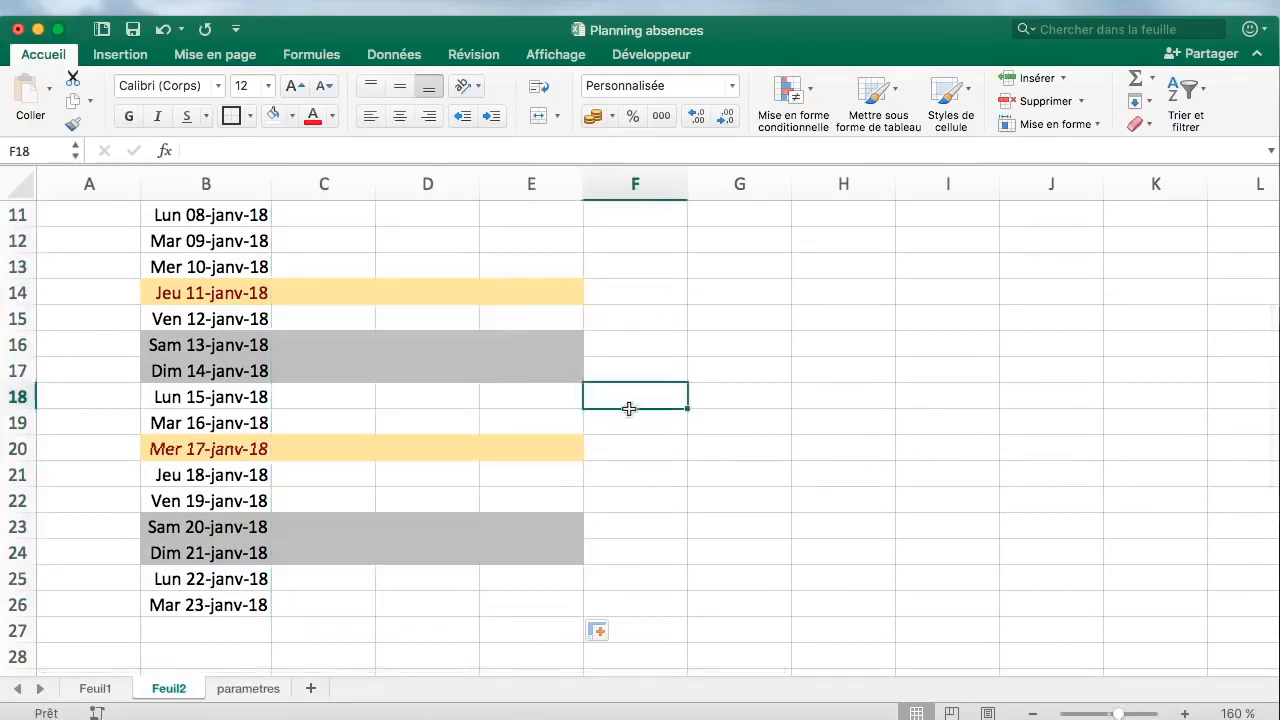
{"action": "scroll", "coordinate": [479, 425], "scroll_direction": "down", "scroll_amount": 2}
{"action": "scroll", "coordinate": [479, 425], "scroll_direction": "up", "scroll_amount": 6}
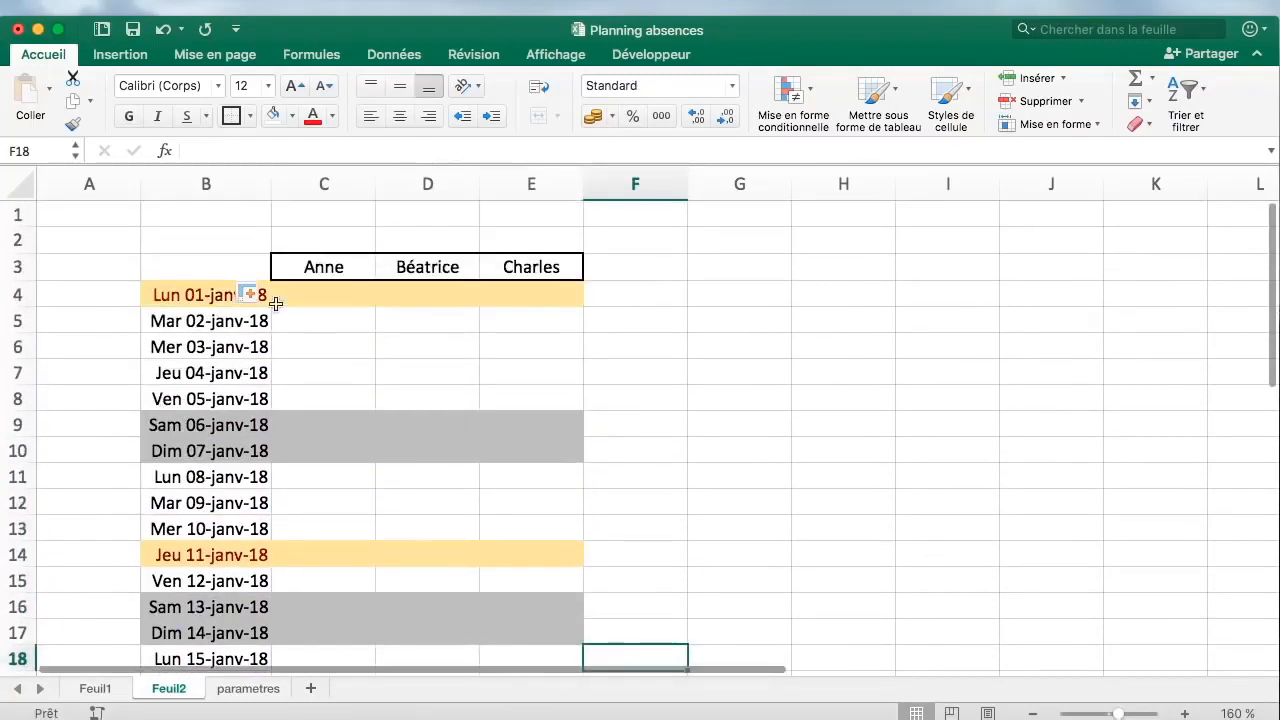
Check the copied absence drop-down in C7 and the neighbouring employee cells without choosing an entry
{"action": "left_click", "coordinate": [450, 425]}
{"action": "left_click", "coordinate": [360, 372]}
{"action": "left_click", "coordinate": [383, 373]}
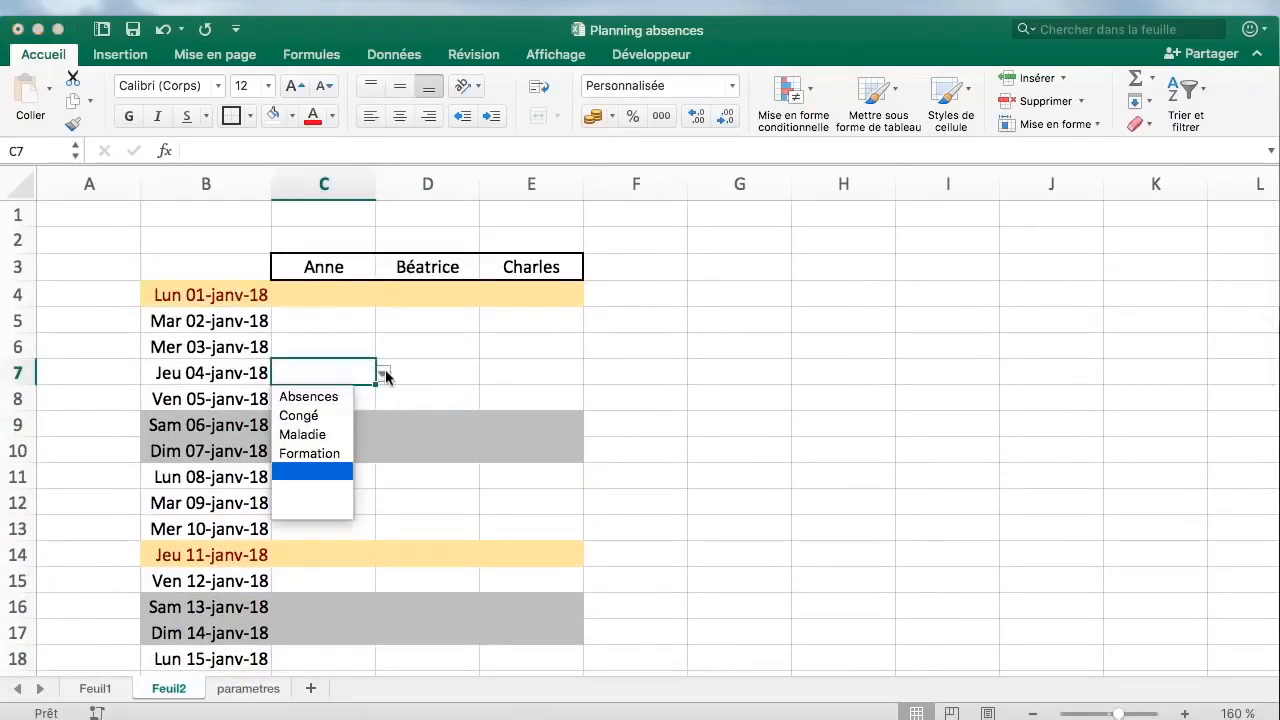
{"action": "left_click", "coordinate": [383, 373]}
{"action": "key", "text": "Right"}
{"action": "key", "text": "Right"}
{"action": "left_click", "coordinate": [352, 346]}
Choose Congé in C5, Maladie in D6 and Formation in E7 from the absence drop-downs
{"action": "left_click", "coordinate": [364, 323]}
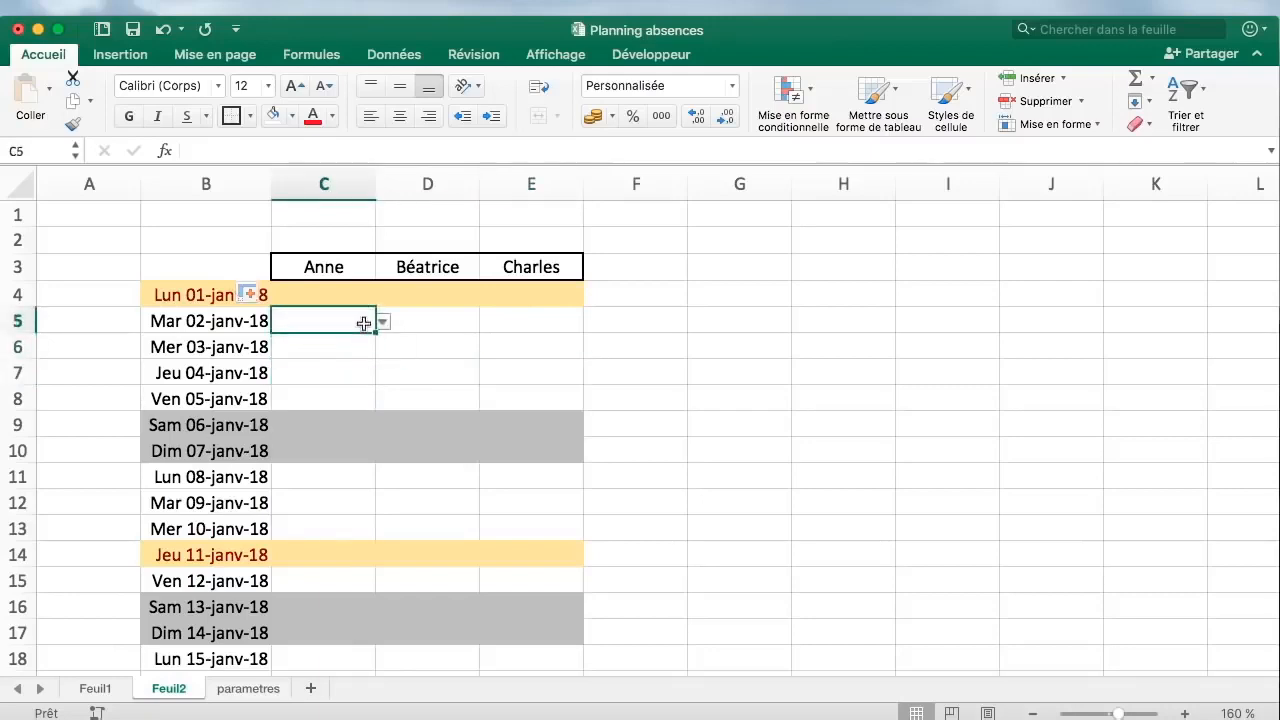
{"action": "left_click", "coordinate": [383, 321]}
{"action": "left_click", "coordinate": [343, 365]}
{"action": "left_click", "coordinate": [420, 340]}
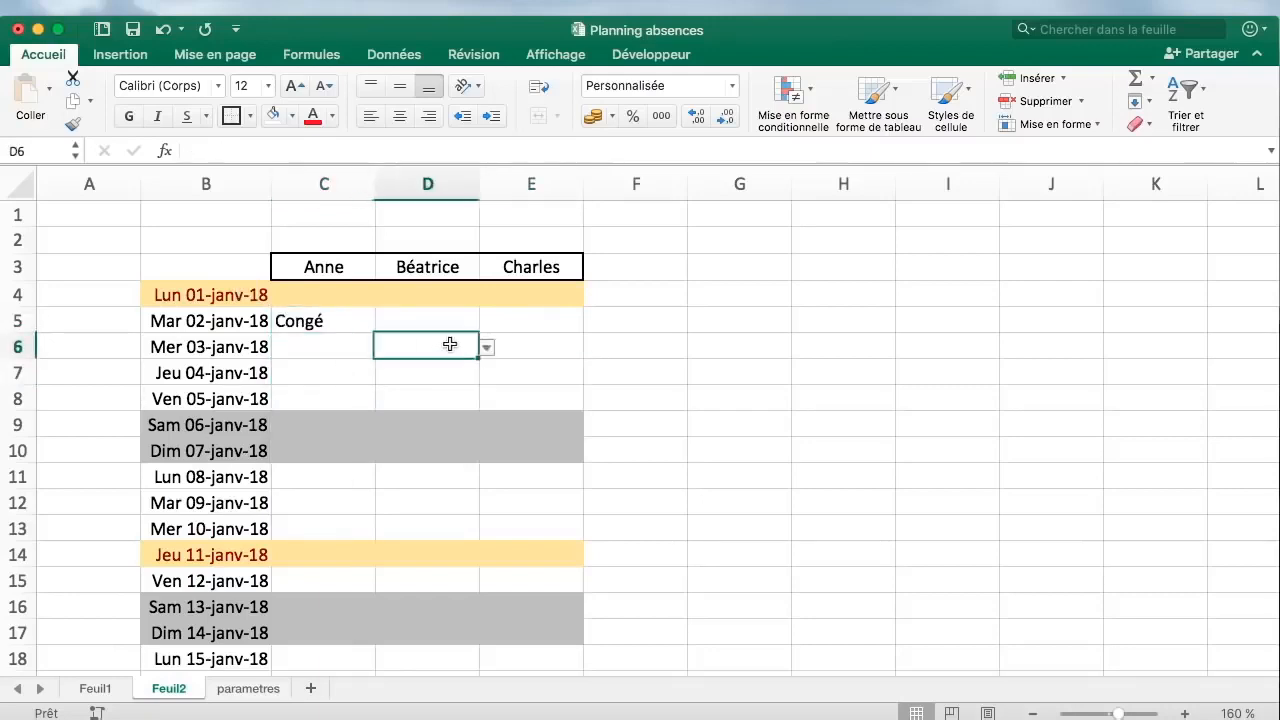
{"action": "left_click", "coordinate": [492, 346]}
{"action": "left_click", "coordinate": [418, 406]}
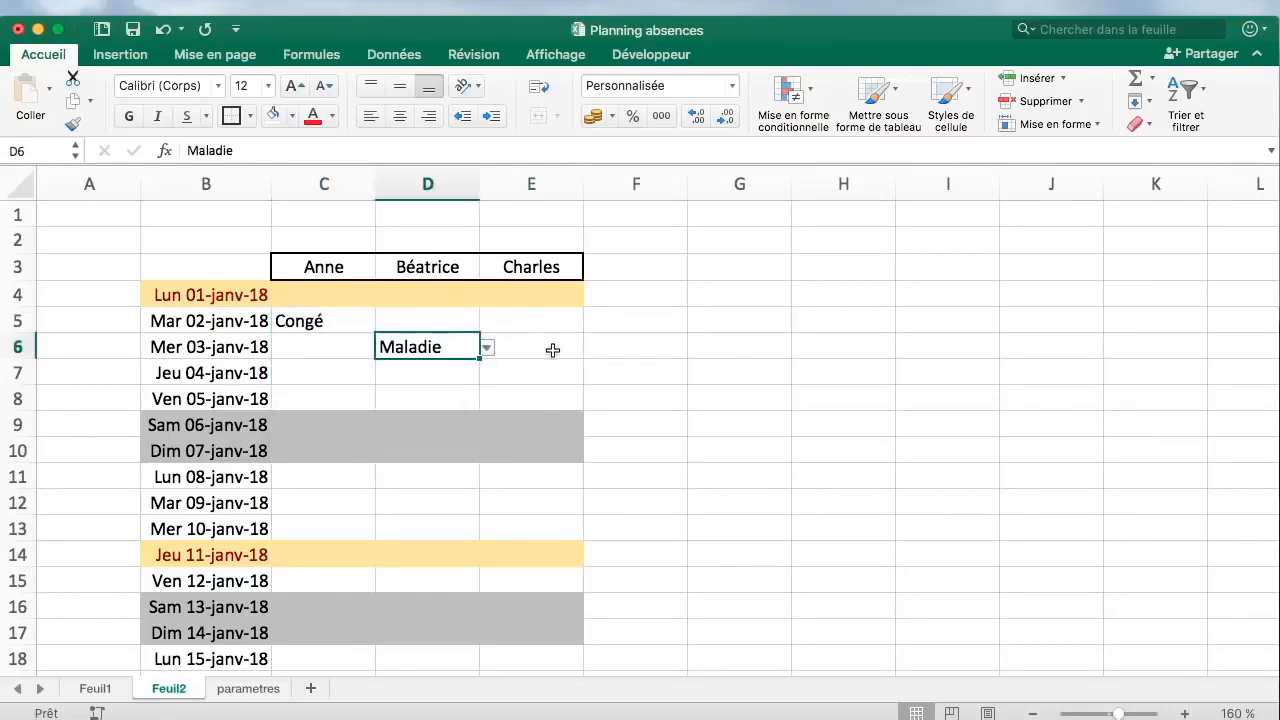
{"action": "left_click", "coordinate": [535, 377]}
{"action": "left_click", "coordinate": [592, 375]}
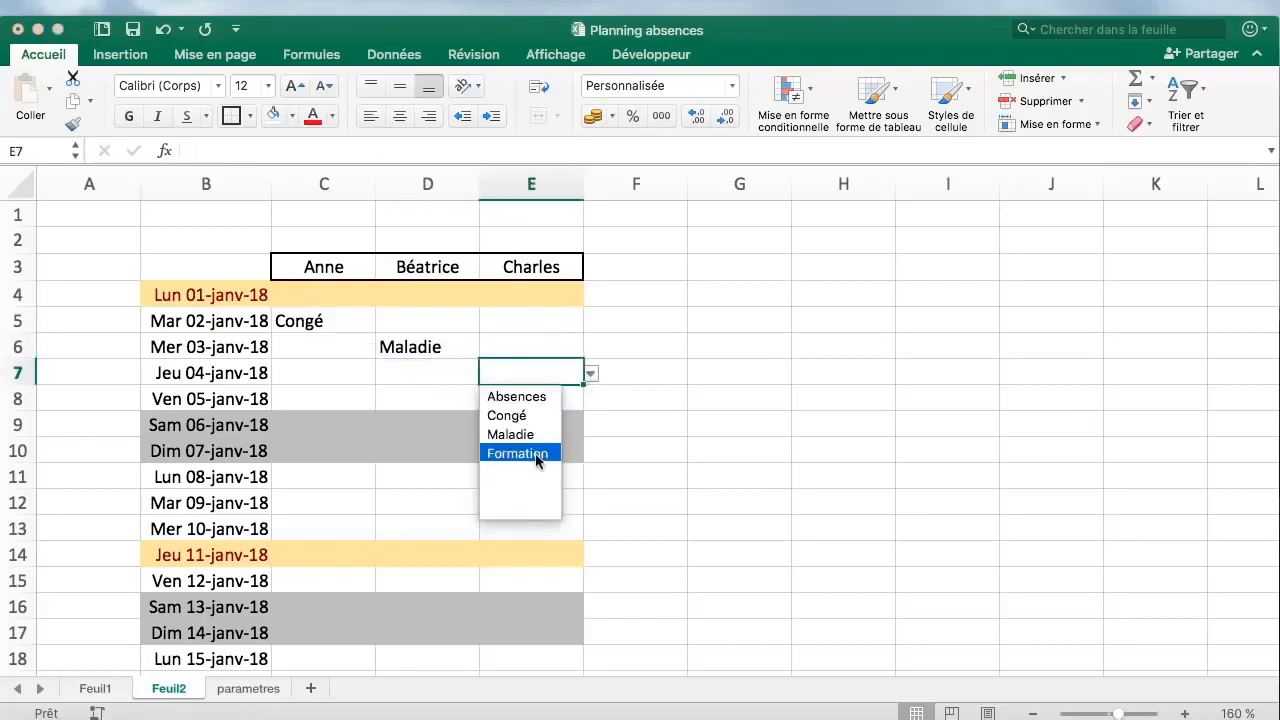
{"action": "left_click", "coordinate": [537, 454]}
{"action": "left_click", "coordinate": [693, 352]}
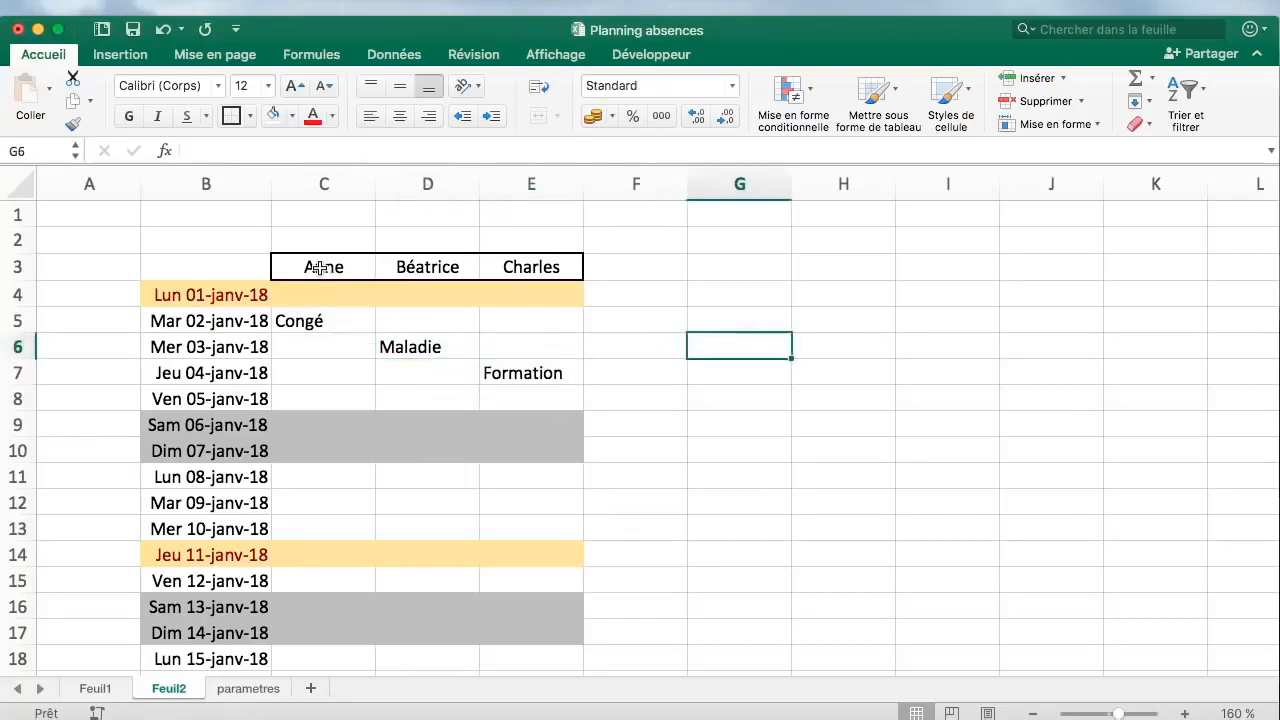
Centre the contents of columns C to E horizontally
{"action": "left_click_drag", "start_coordinate": [324, 184], "coordinate": [531, 184]}
{"action": "left_click", "coordinate": [401, 117]}
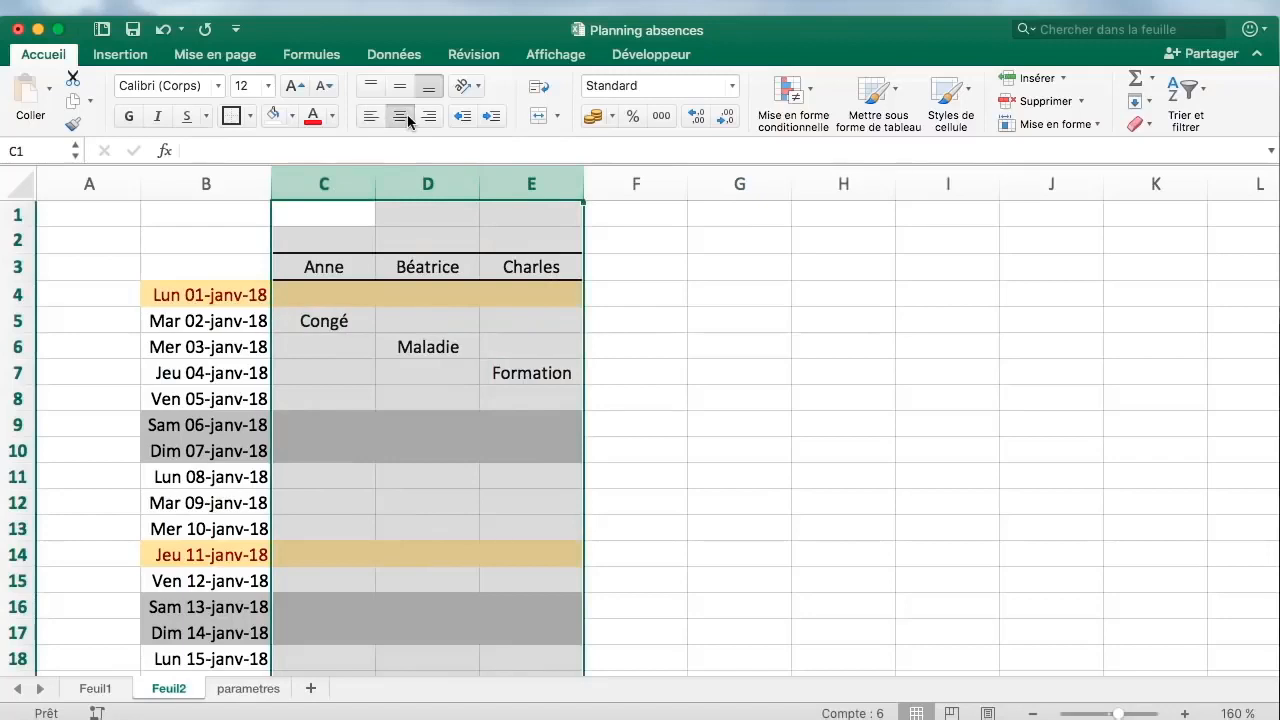
{"action": "left_click", "coordinate": [500, 270]}
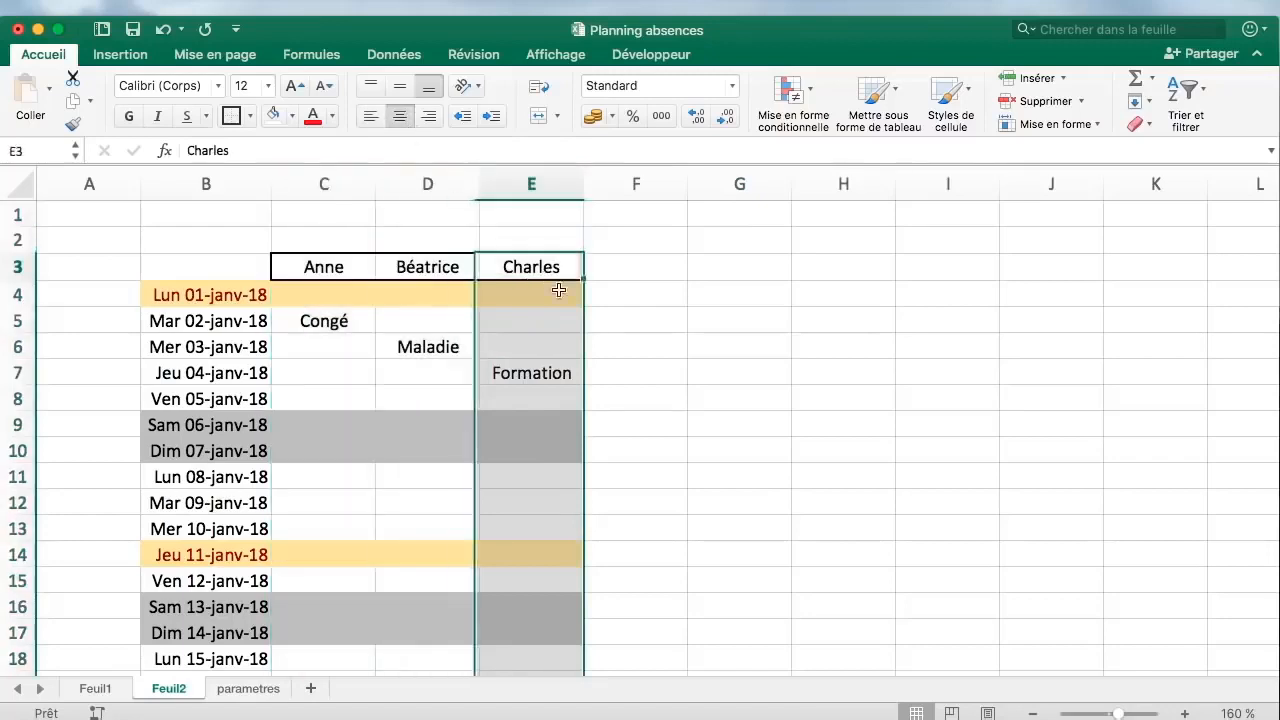
{"action": "left_click", "coordinate": [328, 321]}
{"action": "left_click", "coordinate": [606, 353]}
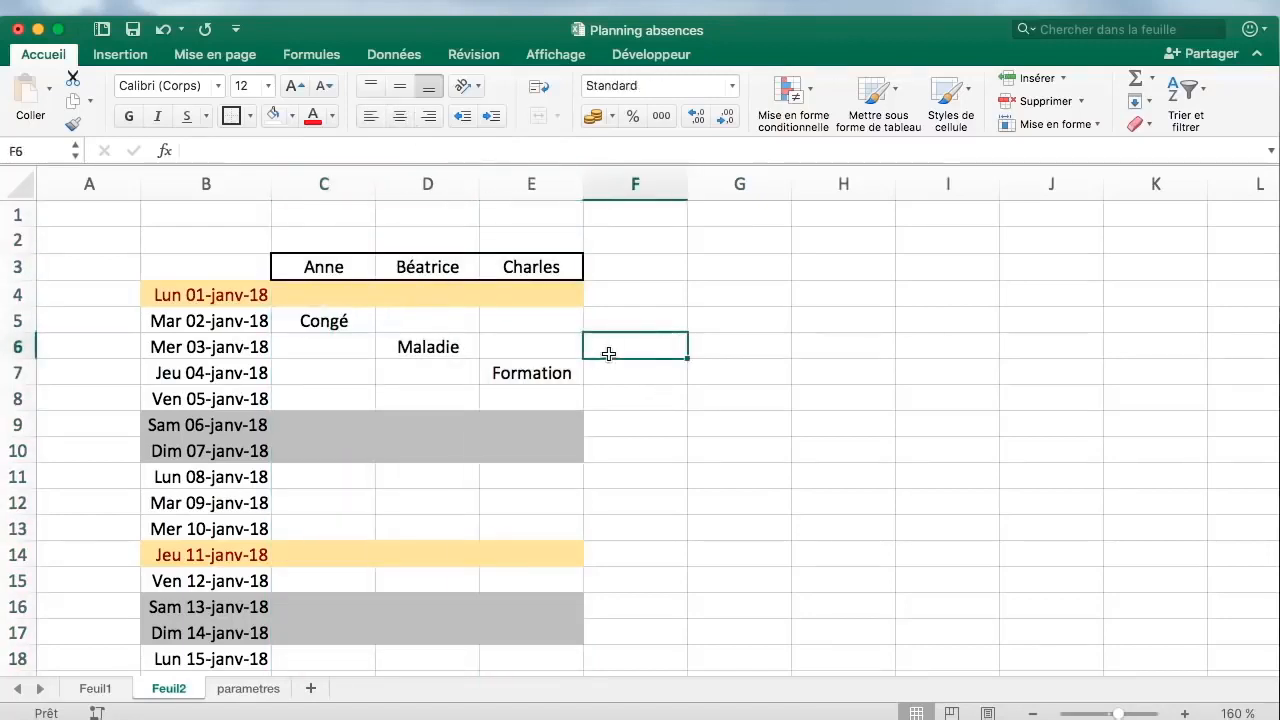
{"action": "left_click", "coordinate": [370, 323]}
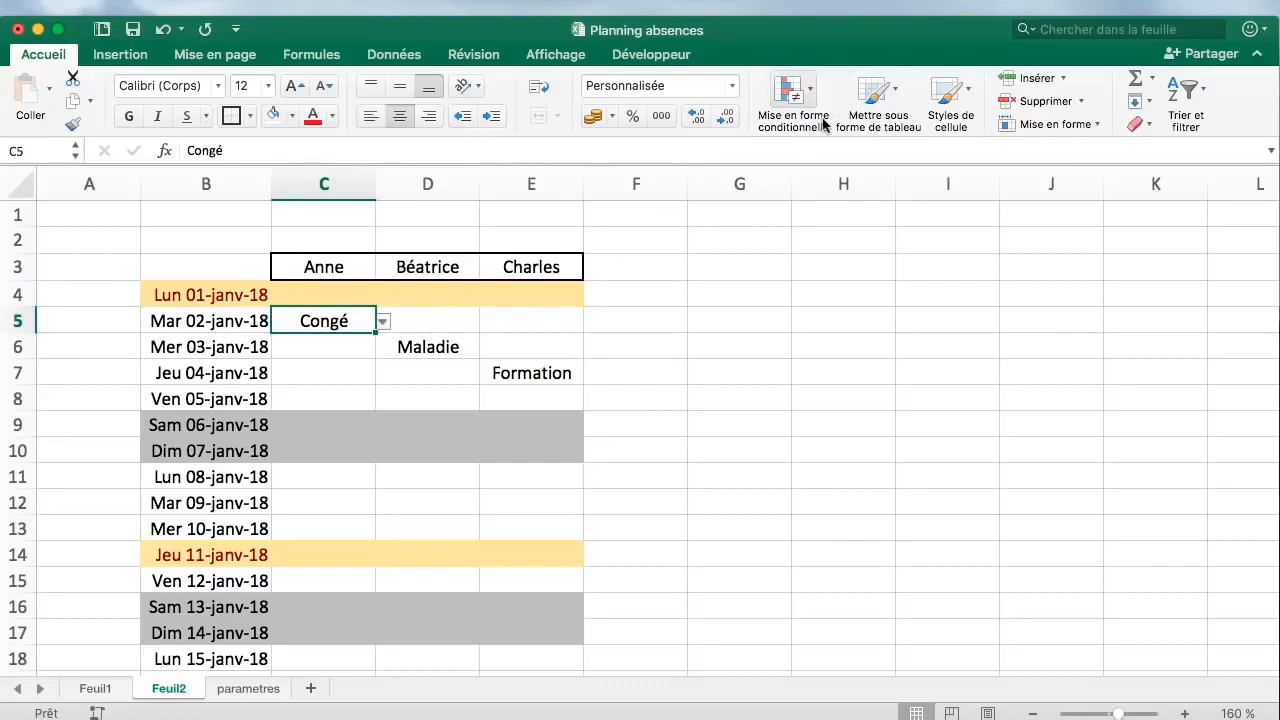
{"action": "left_click", "coordinate": [360, 366]}
{"action": "left_click_drag", "start_coordinate": [330, 321], "coordinate": [548, 378]}
{"action": "left_click", "coordinate": [430, 372]}
Create a Classique conditional formatting rule on C5 for cells with specific text containing Congé
{"action": "left_click", "coordinate": [371, 321]}
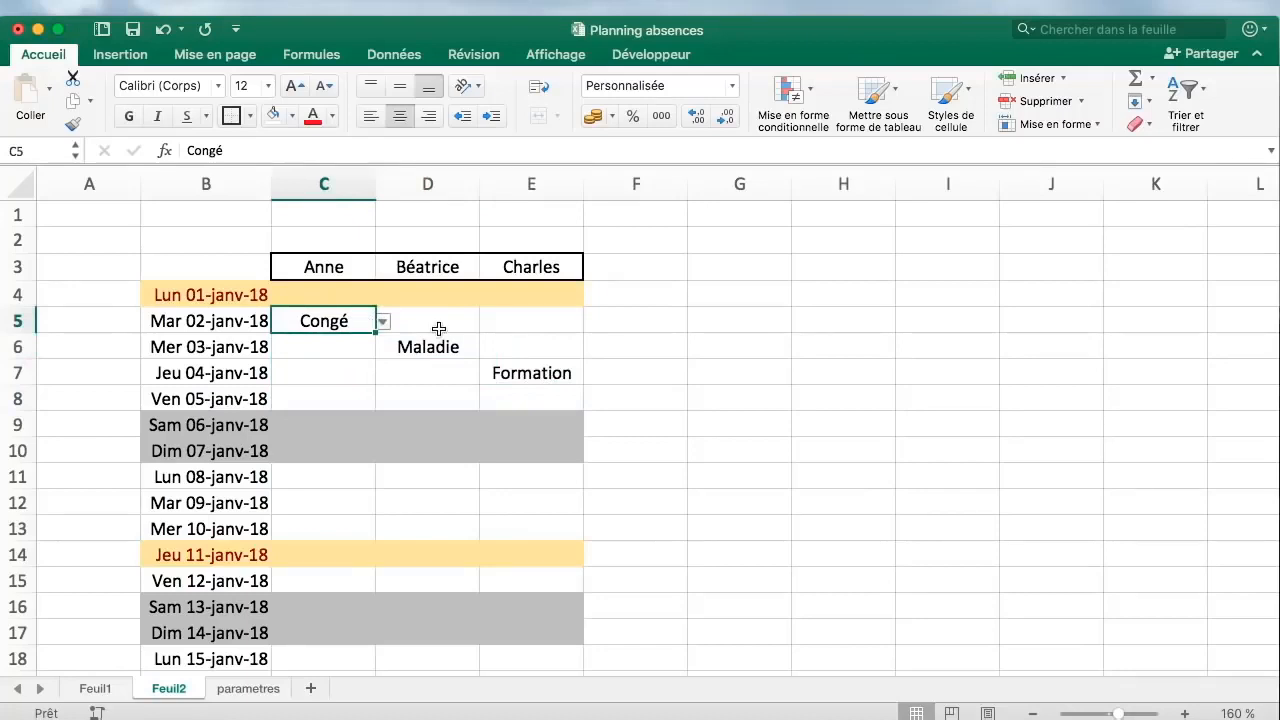
{"action": "left_click", "coordinate": [796, 90]}
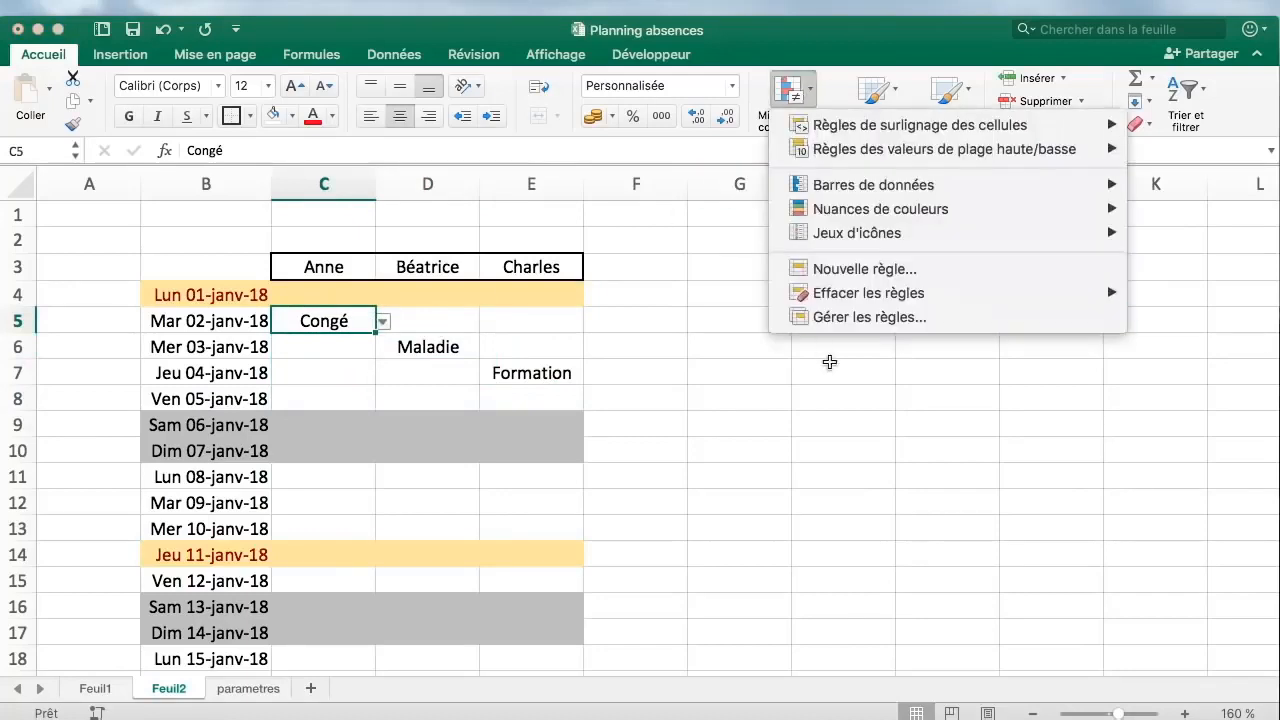
{"action": "left_click", "coordinate": [941, 270]}
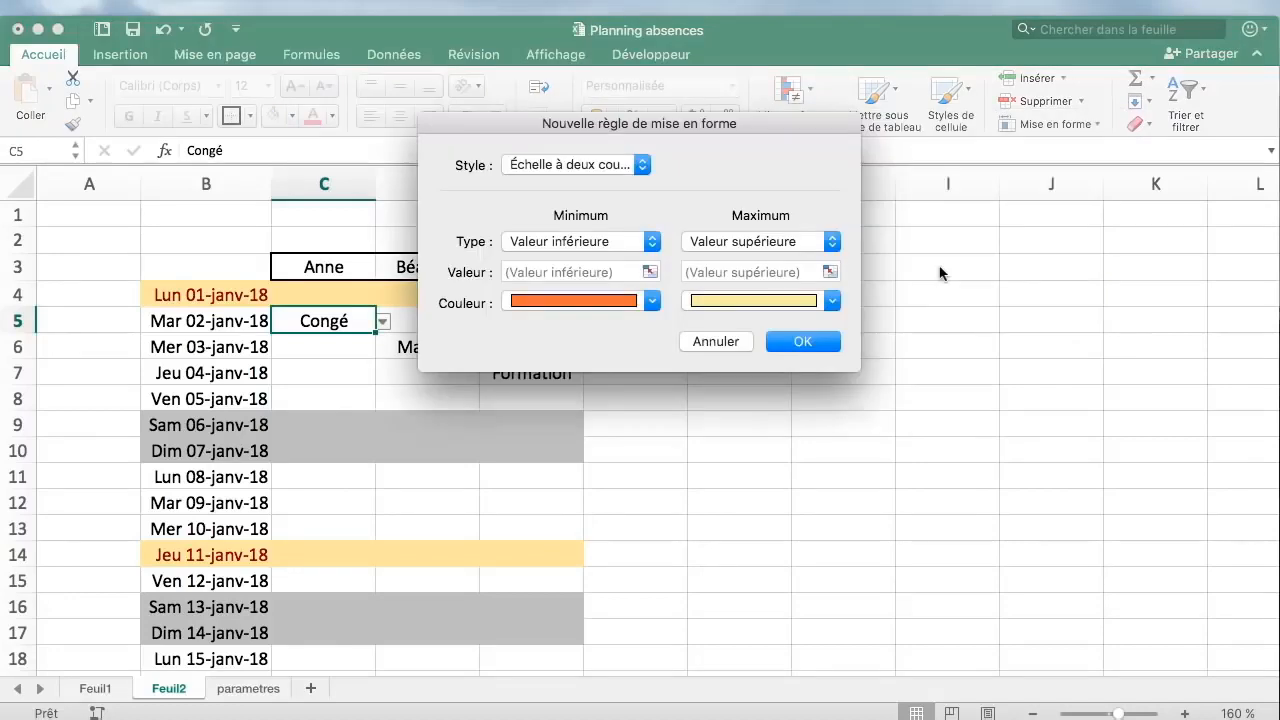
{"action": "left_click", "coordinate": [600, 164]}
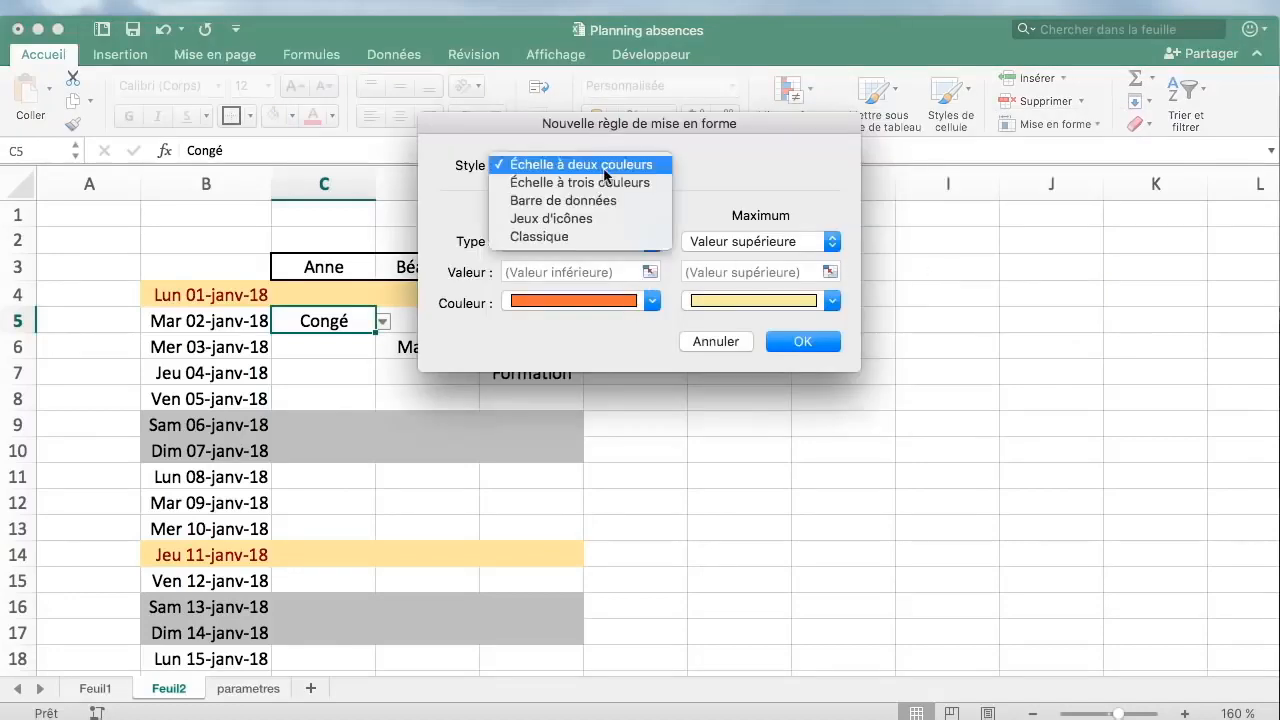
{"action": "left_click", "coordinate": [565, 236]}
{"action": "left_click", "coordinate": [583, 220]}
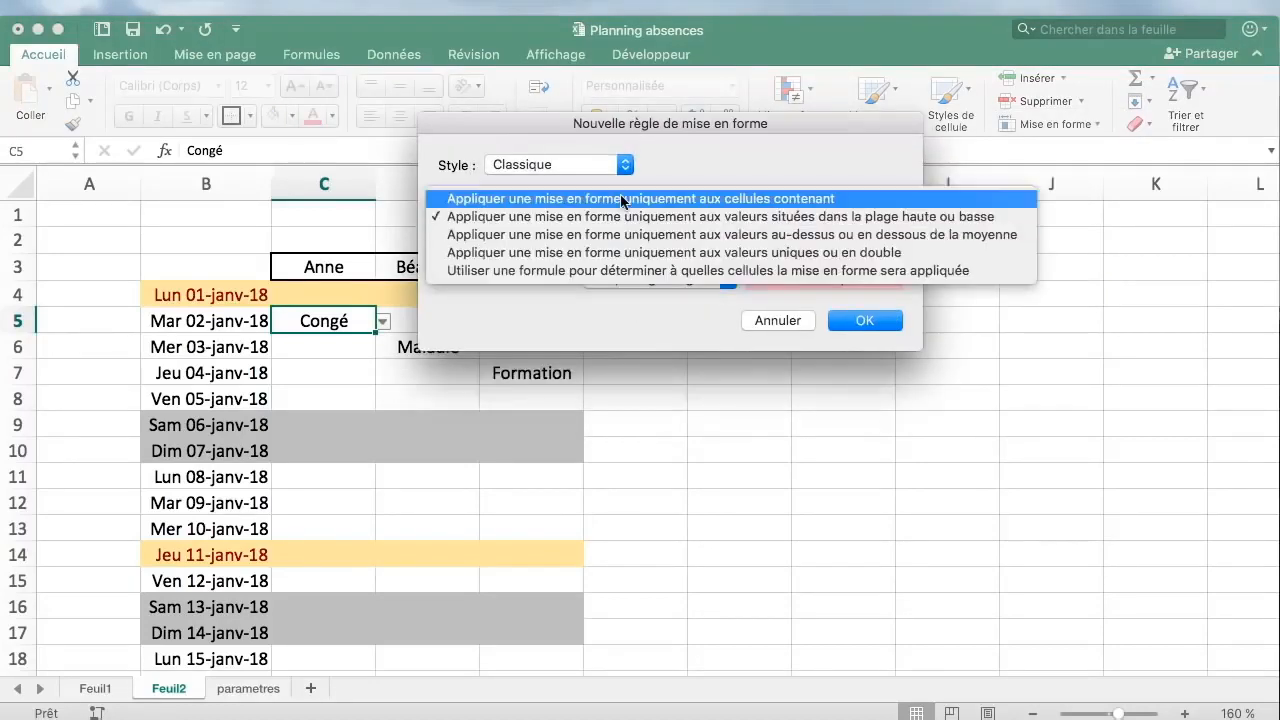
{"action": "left_click", "coordinate": [583, 198]}
{"action": "left_click", "coordinate": [863, 244]}
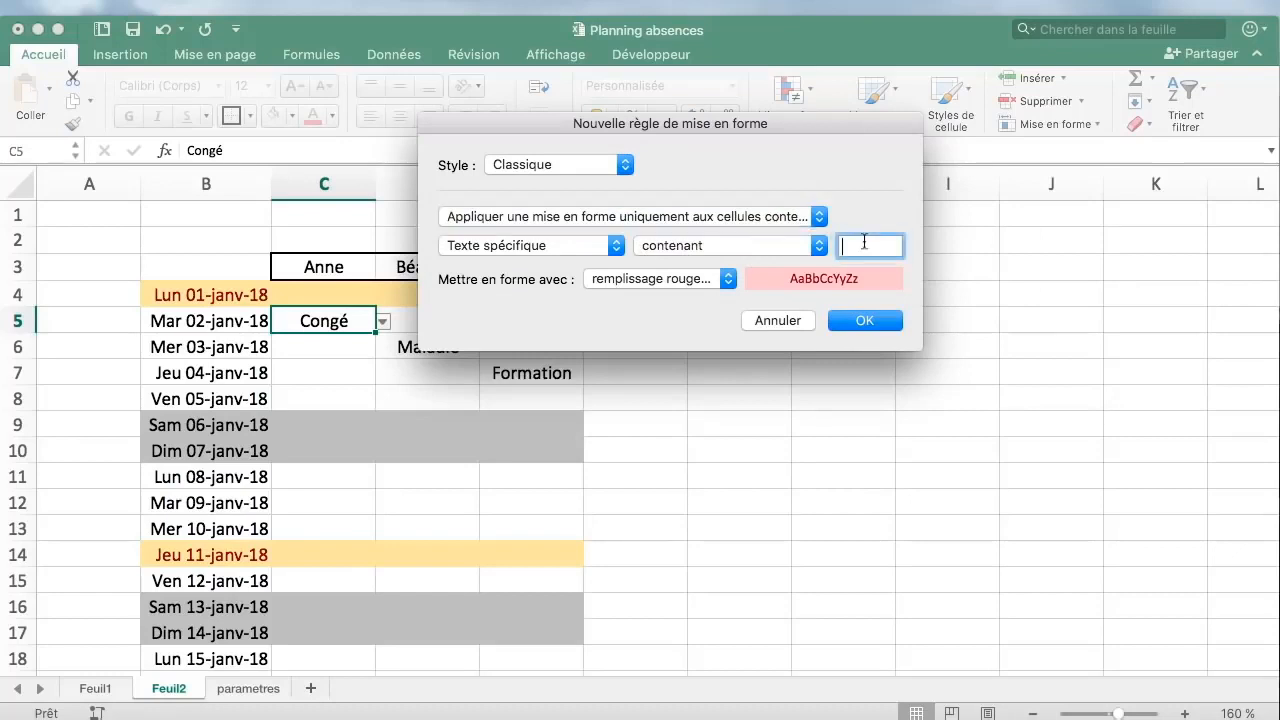
{"action": "type", "text": "Congé"}
Give the Congé rule a custom format with a light green background fill
{"action": "left_click", "coordinate": [659, 278]}
{"action": "left_click", "coordinate": [695, 388]}
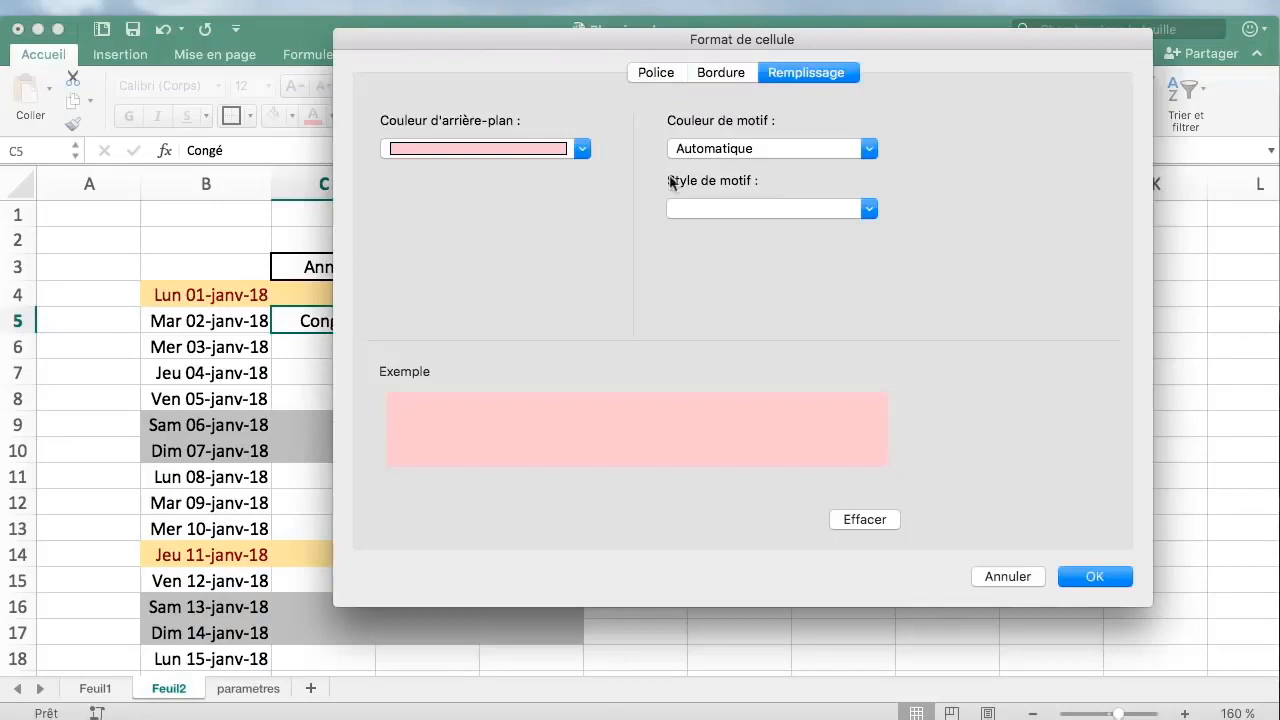
{"action": "left_click", "coordinate": [581, 148]}
{"action": "left_click", "coordinate": [705, 122]}
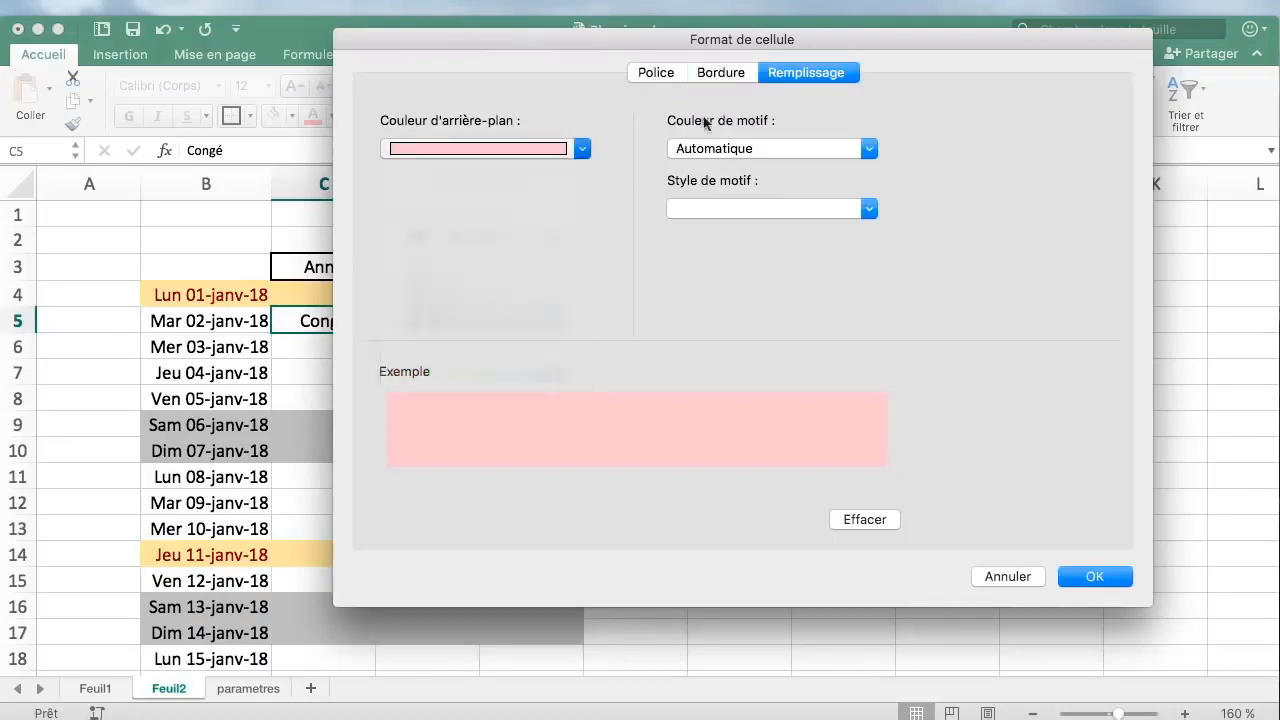
{"action": "left_click", "coordinate": [581, 148]}
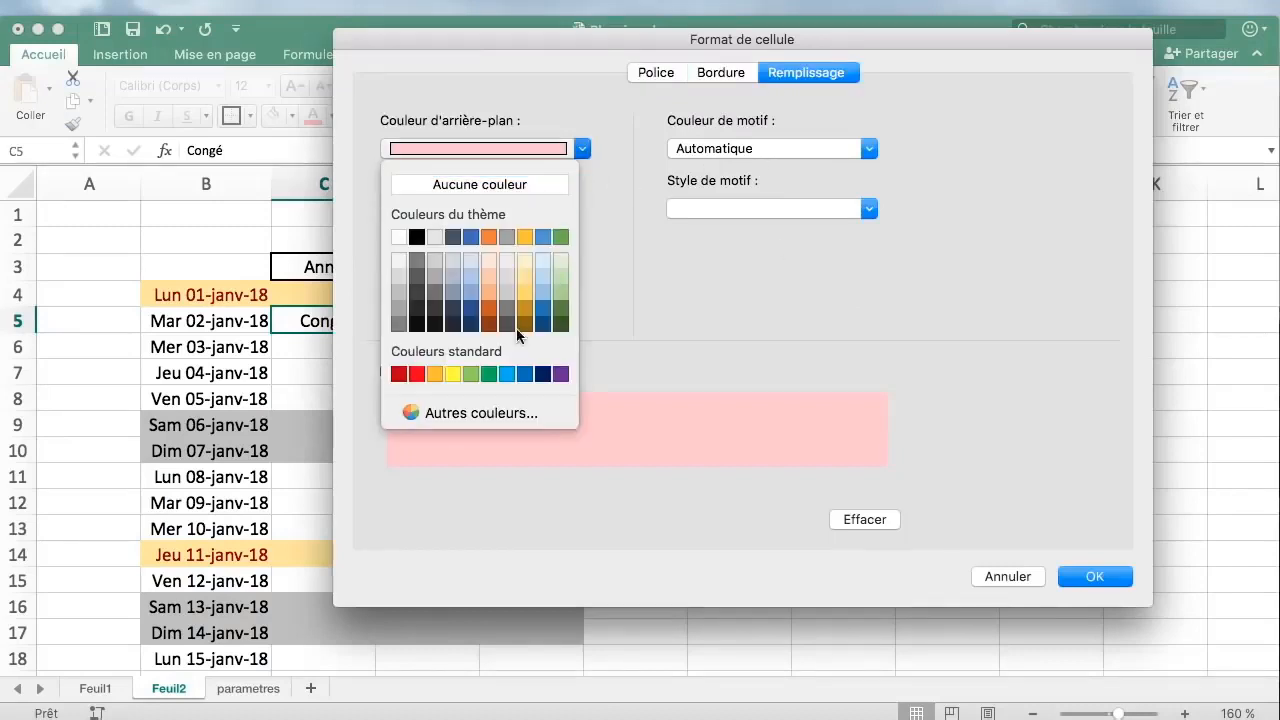
{"action": "left_click", "coordinate": [489, 275]}
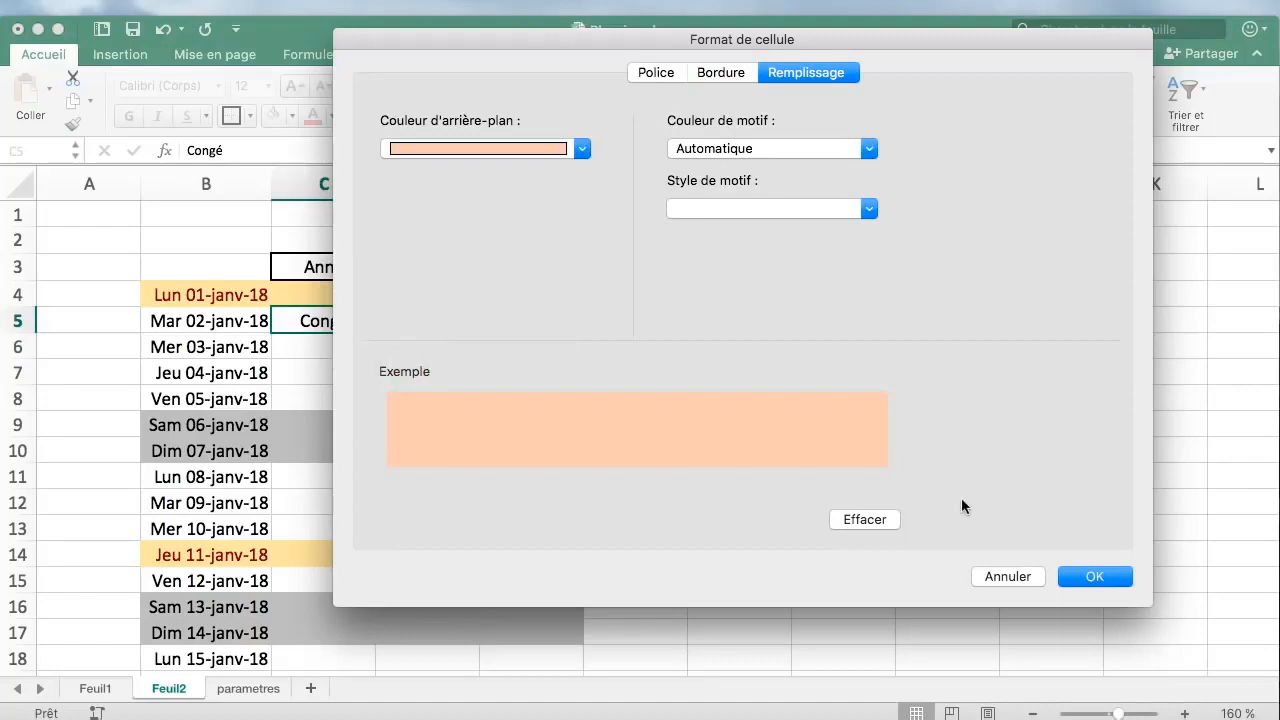
{"action": "left_click", "coordinate": [581, 148]}
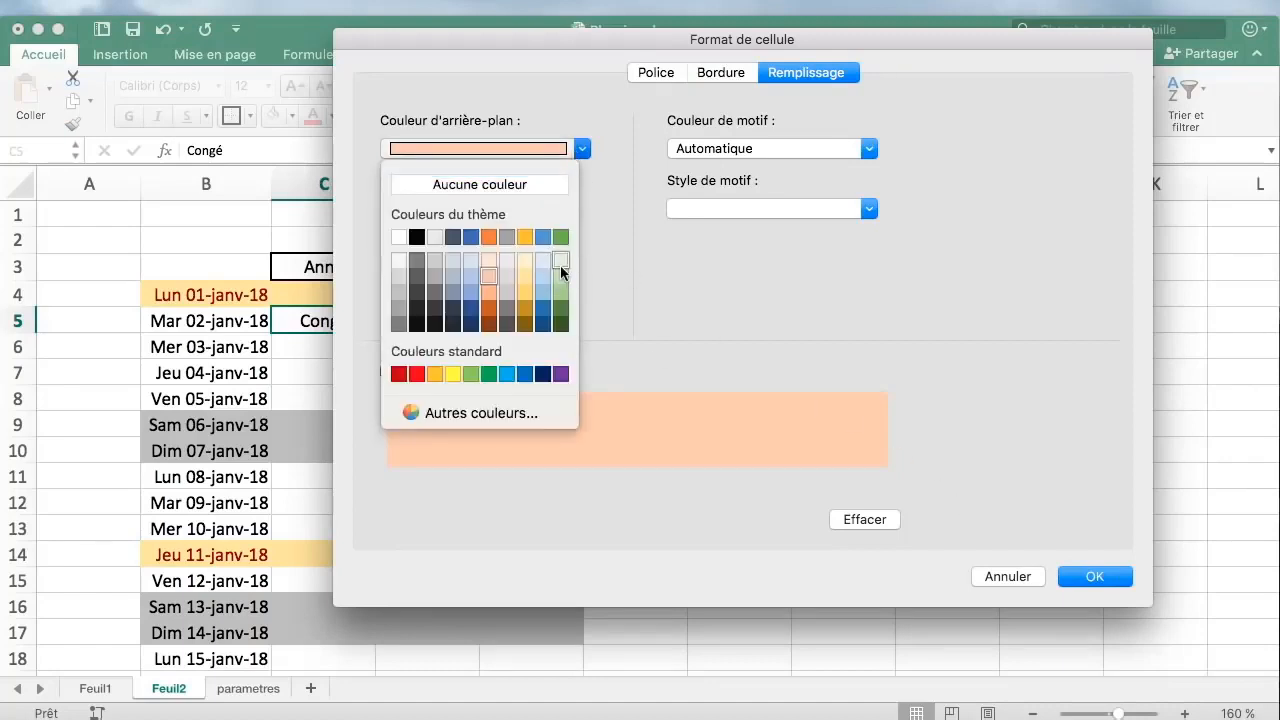
{"action": "left_click", "coordinate": [560, 270]}
{"action": "left_click", "coordinate": [581, 148]}
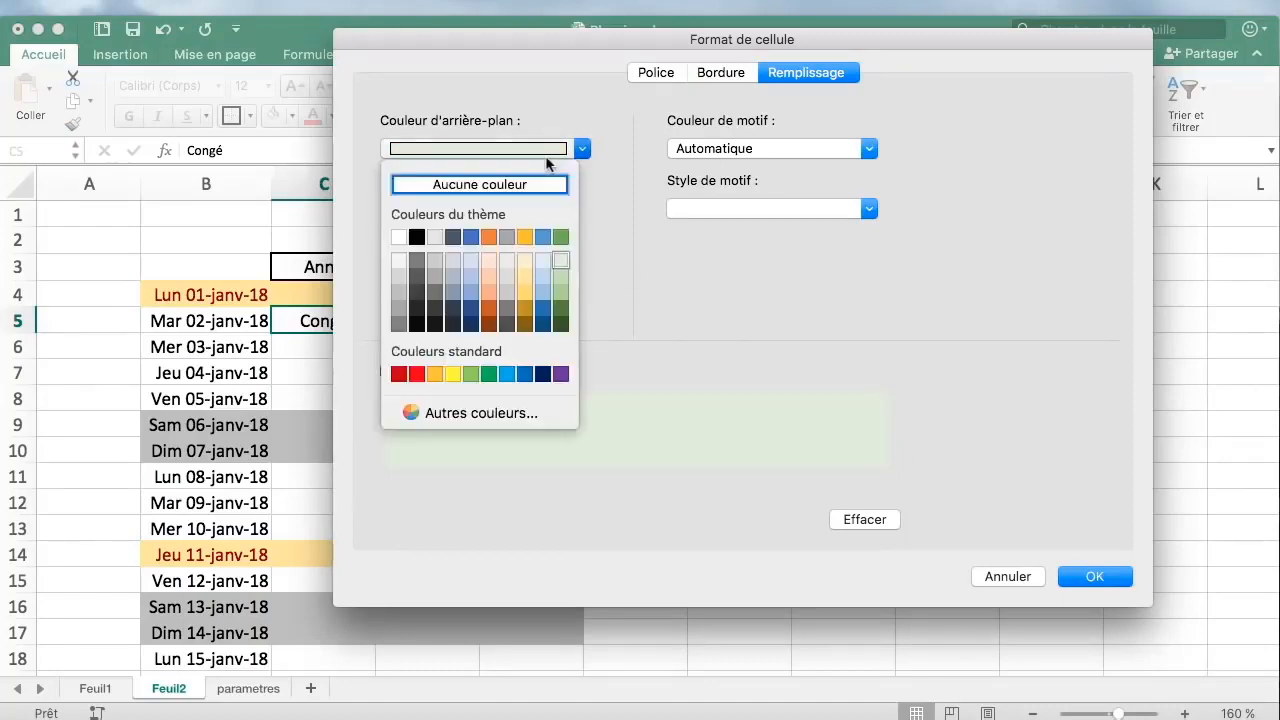
{"action": "left_click", "coordinate": [566, 275]}
{"action": "left_click", "coordinate": [1095, 578]}
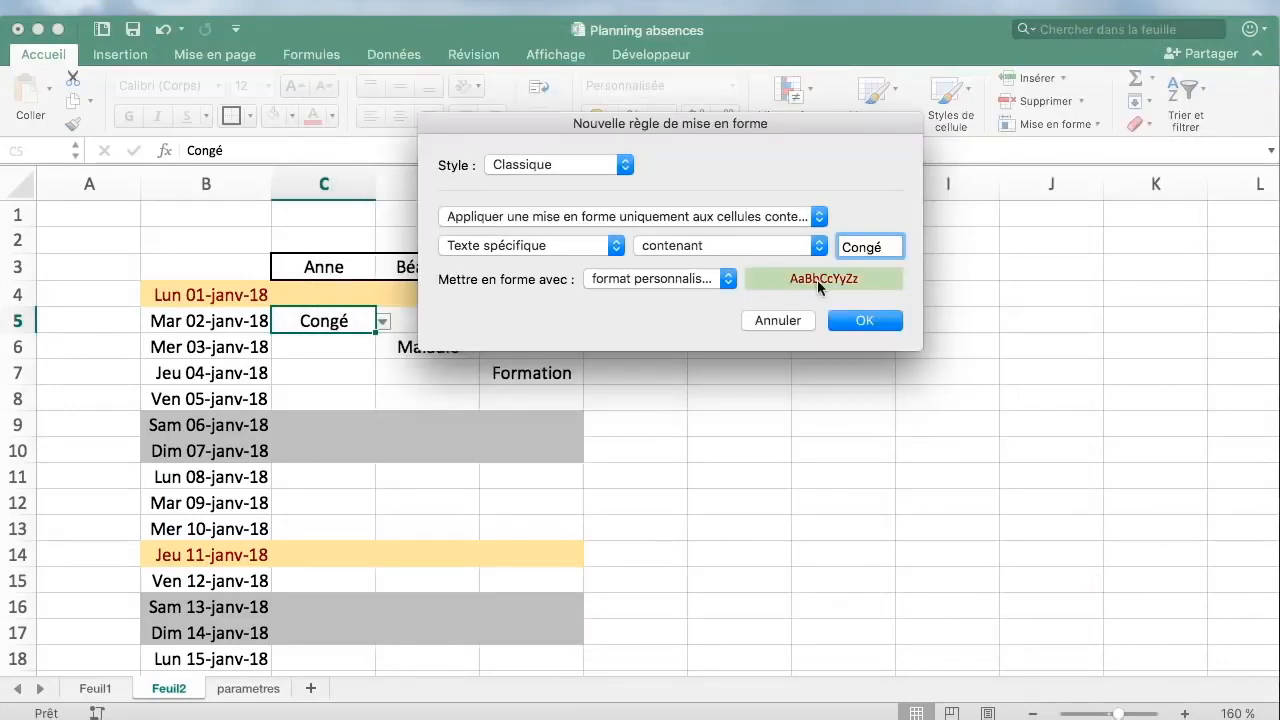
Set the Congé rule's font colour to Automatique and apply the rule to C5
{"action": "left_click", "coordinate": [717, 282]}
{"action": "left_click", "coordinate": [715, 280]}
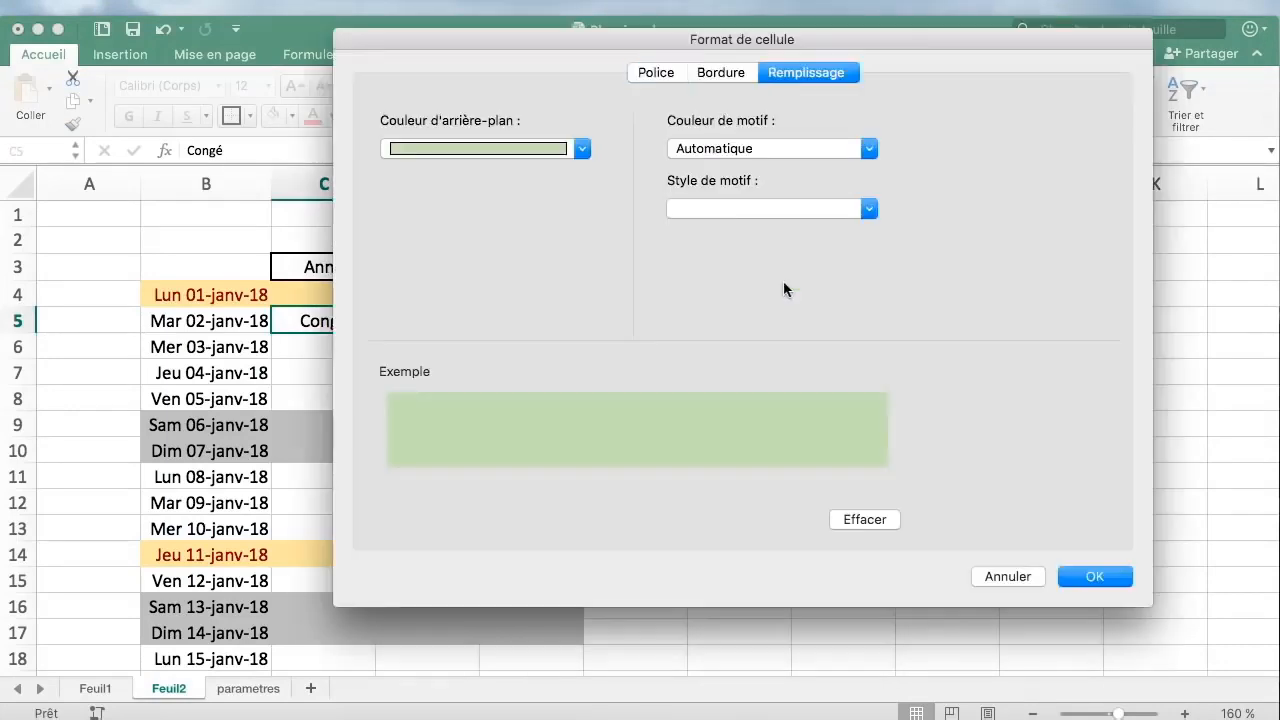
{"action": "left_click", "coordinate": [657, 73]}
{"action": "left_click", "coordinate": [770, 305]}
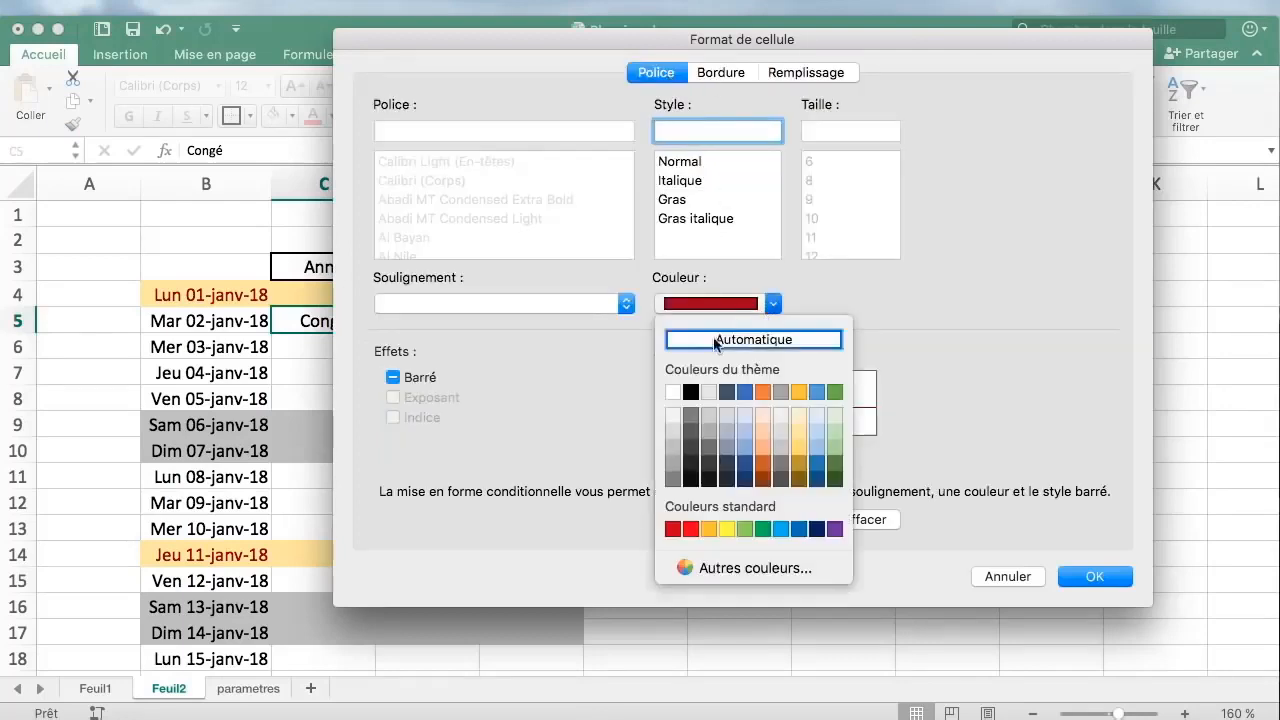
{"action": "left_click", "coordinate": [690, 402]}
{"action": "left_click", "coordinate": [722, 305]}
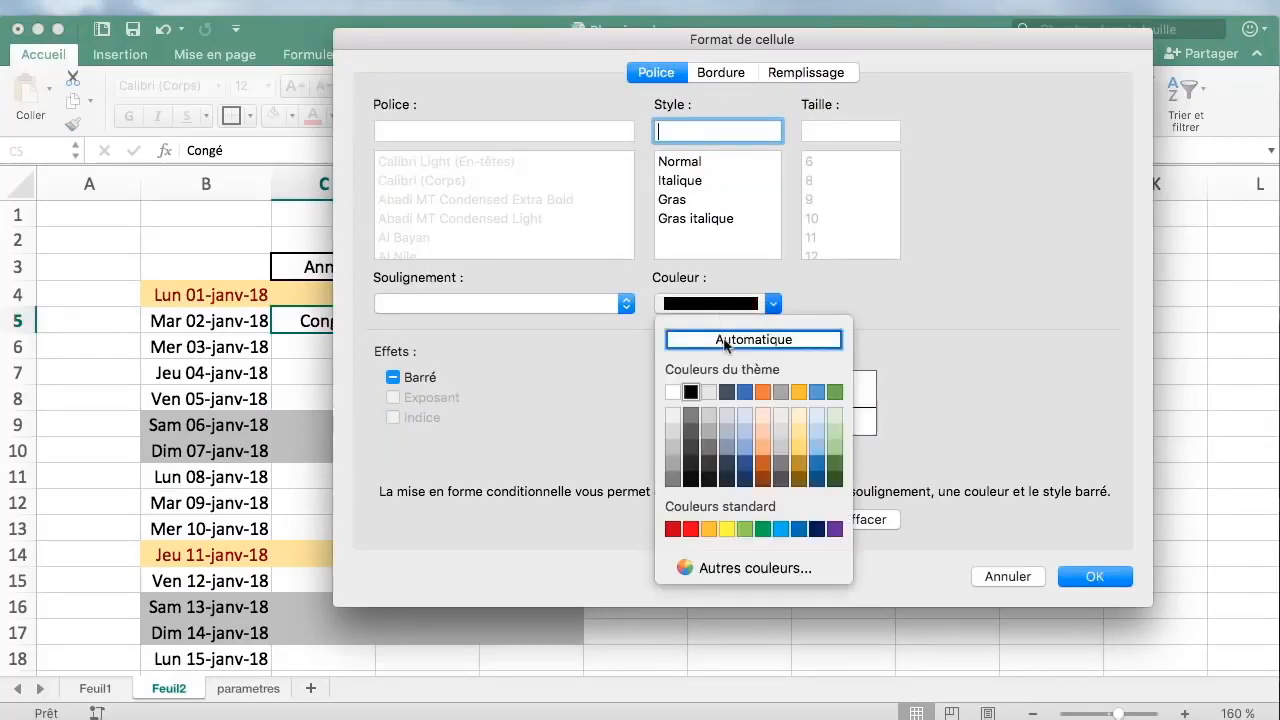
{"action": "left_click", "coordinate": [727, 340]}
{"action": "left_click", "coordinate": [1095, 576]}
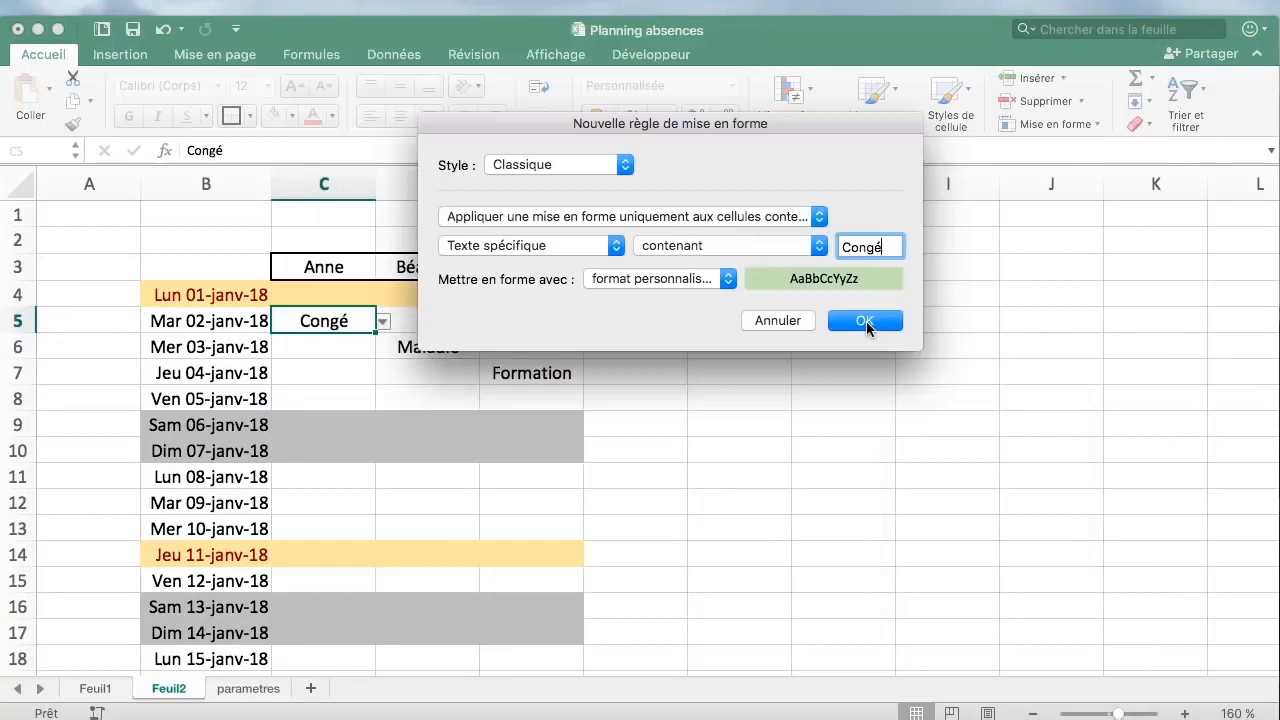
{"action": "left_click", "coordinate": [866, 321]}
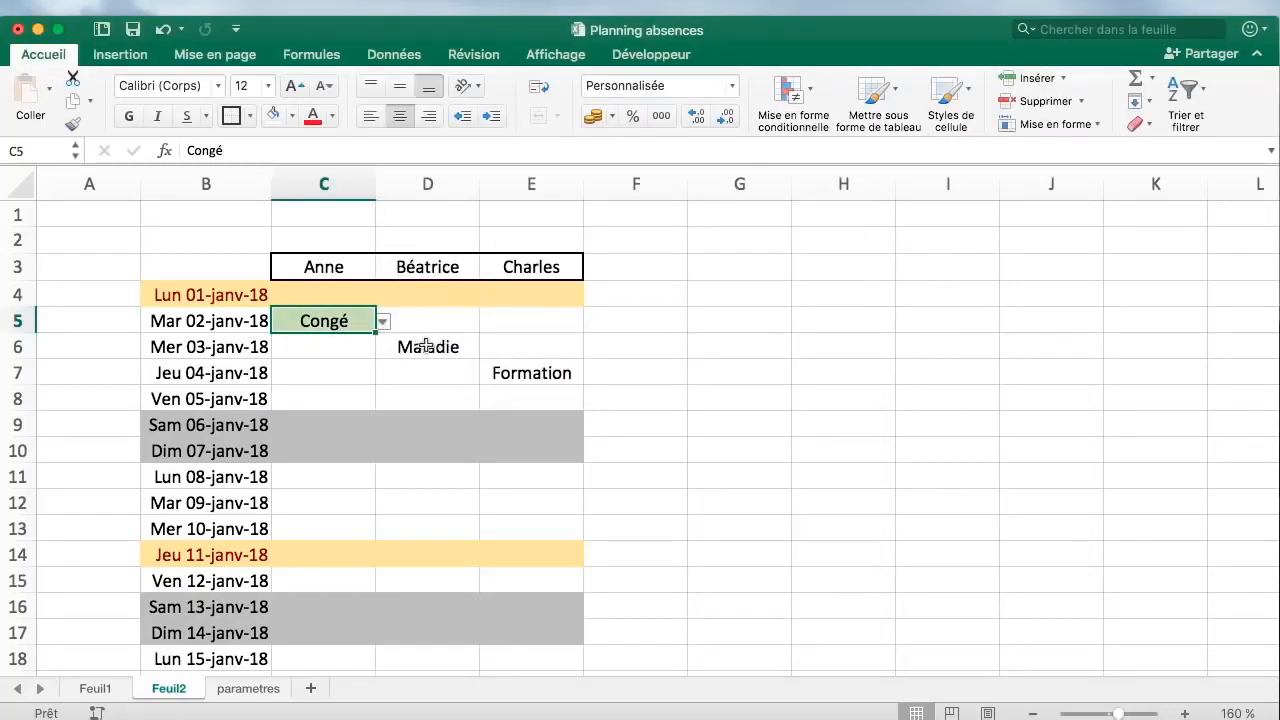
Create a Classique conditional formatting rule on C5 for cells with specific text containing Maladie
{"action": "left_click", "coordinate": [445, 346]}
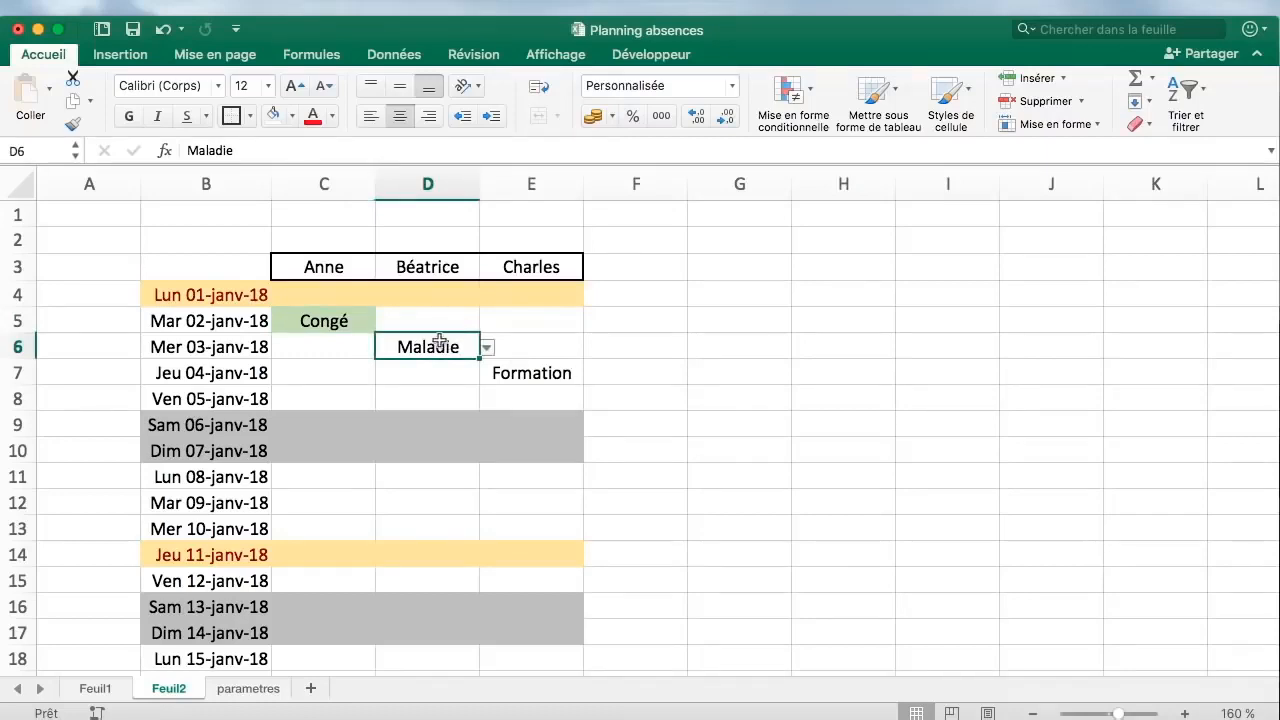
{"action": "left_click", "coordinate": [508, 364]}
{"action": "left_click", "coordinate": [350, 320]}
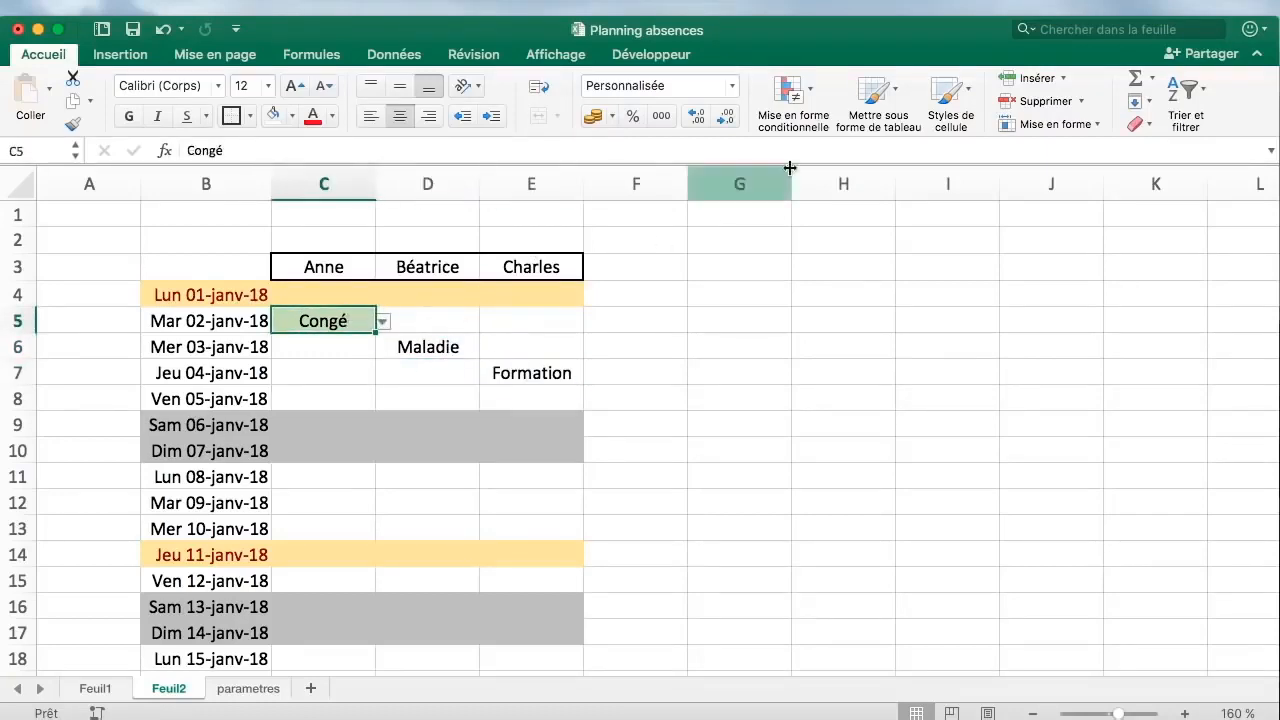
{"action": "left_click", "coordinate": [795, 92]}
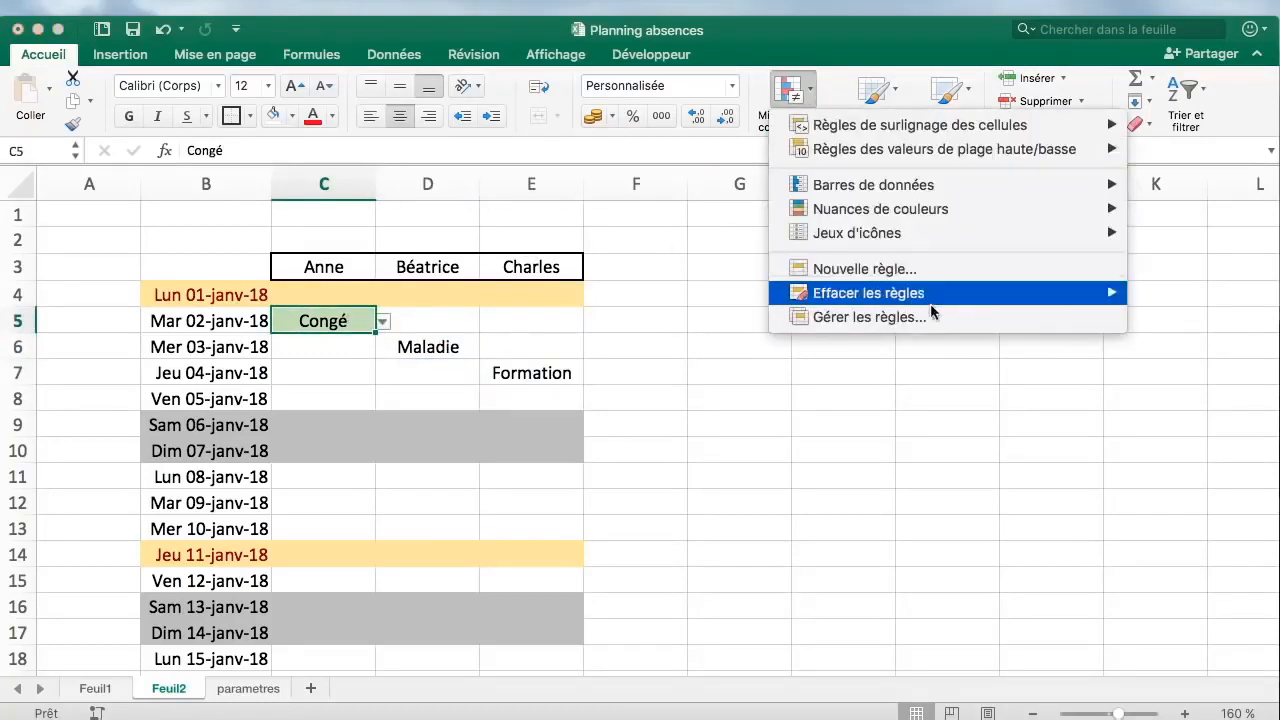
{"action": "left_click", "coordinate": [932, 269]}
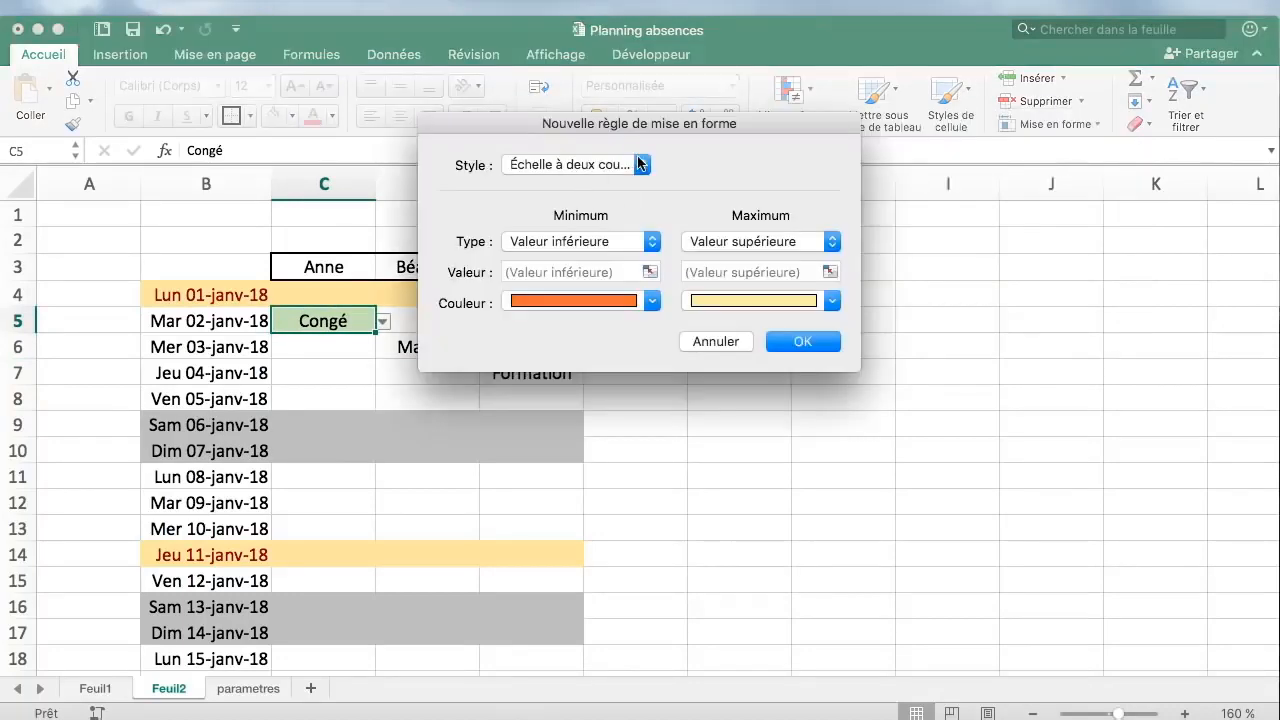
{"action": "left_click", "coordinate": [640, 164]}
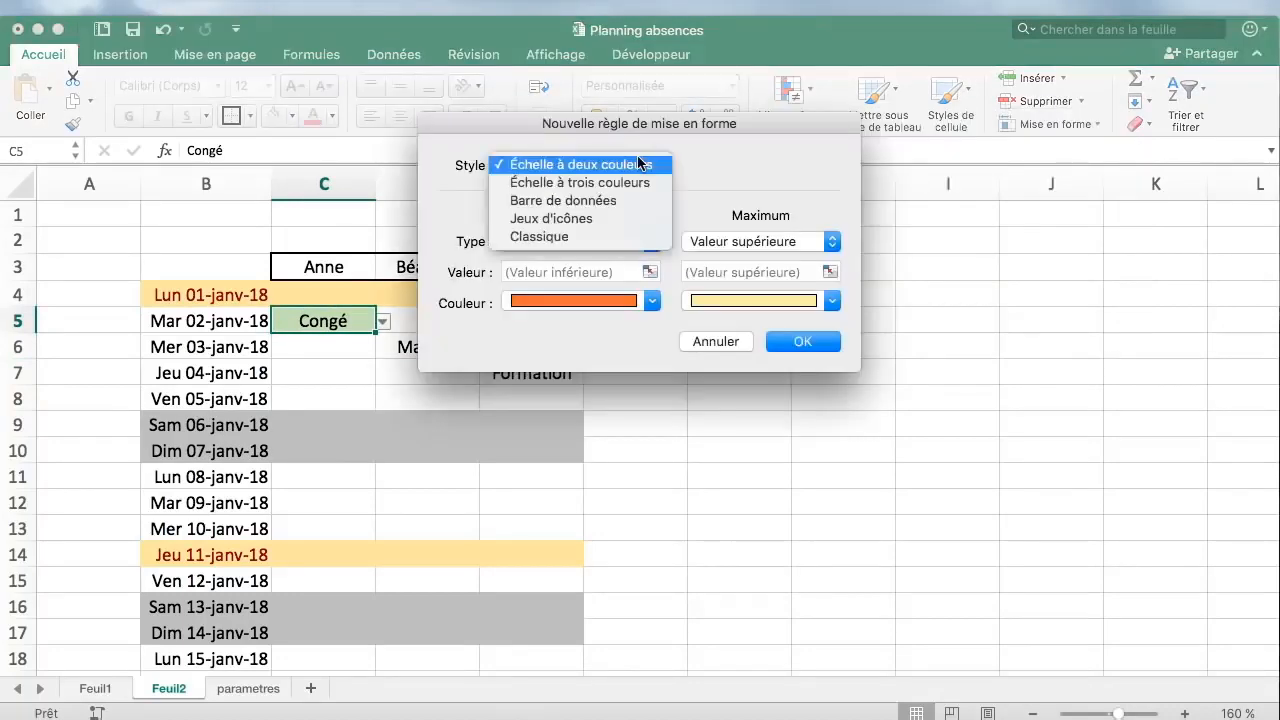
{"action": "left_click", "coordinate": [648, 237]}
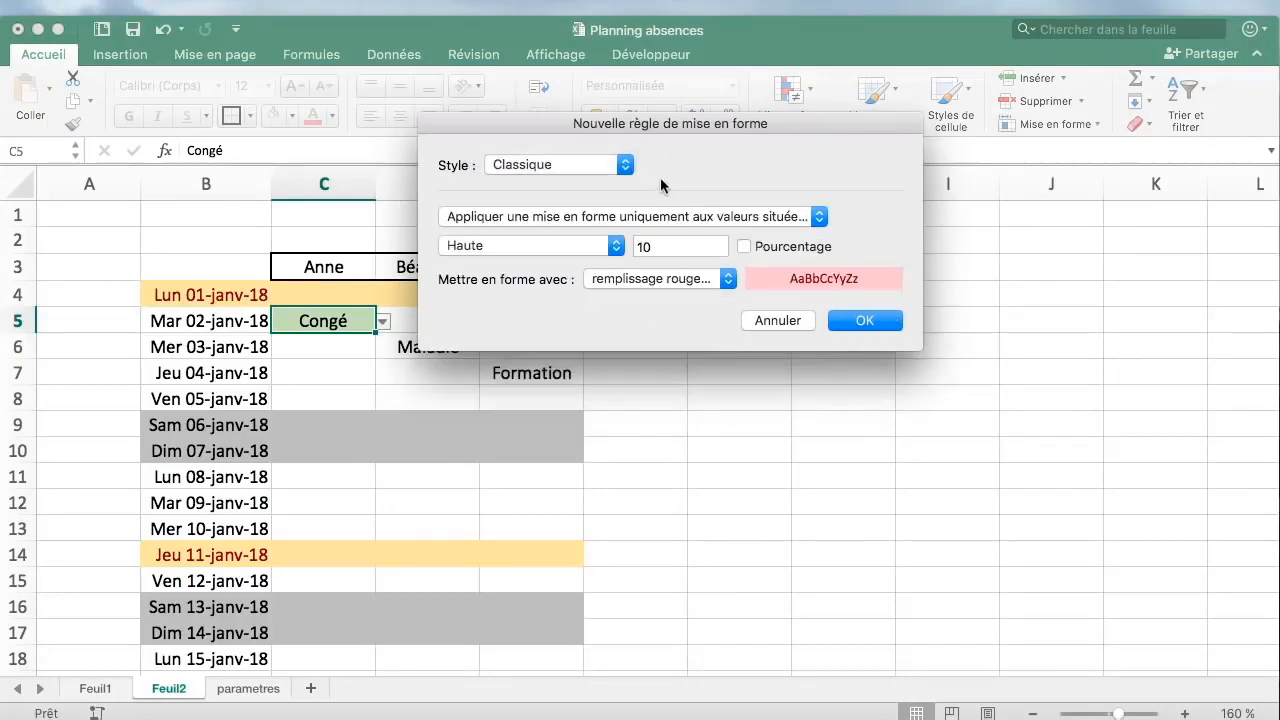
{"action": "left_click", "coordinate": [630, 217]}
{"action": "left_click", "coordinate": [686, 199]}
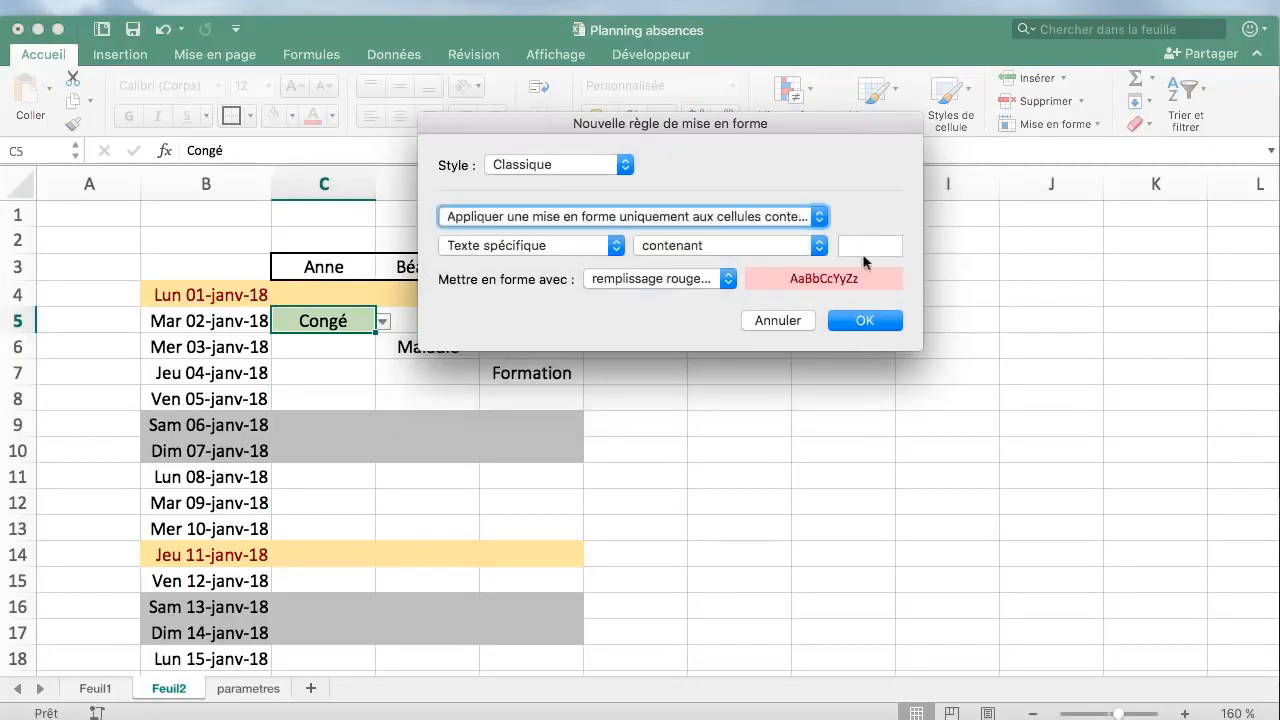
{"action": "left_click", "coordinate": [866, 249]}
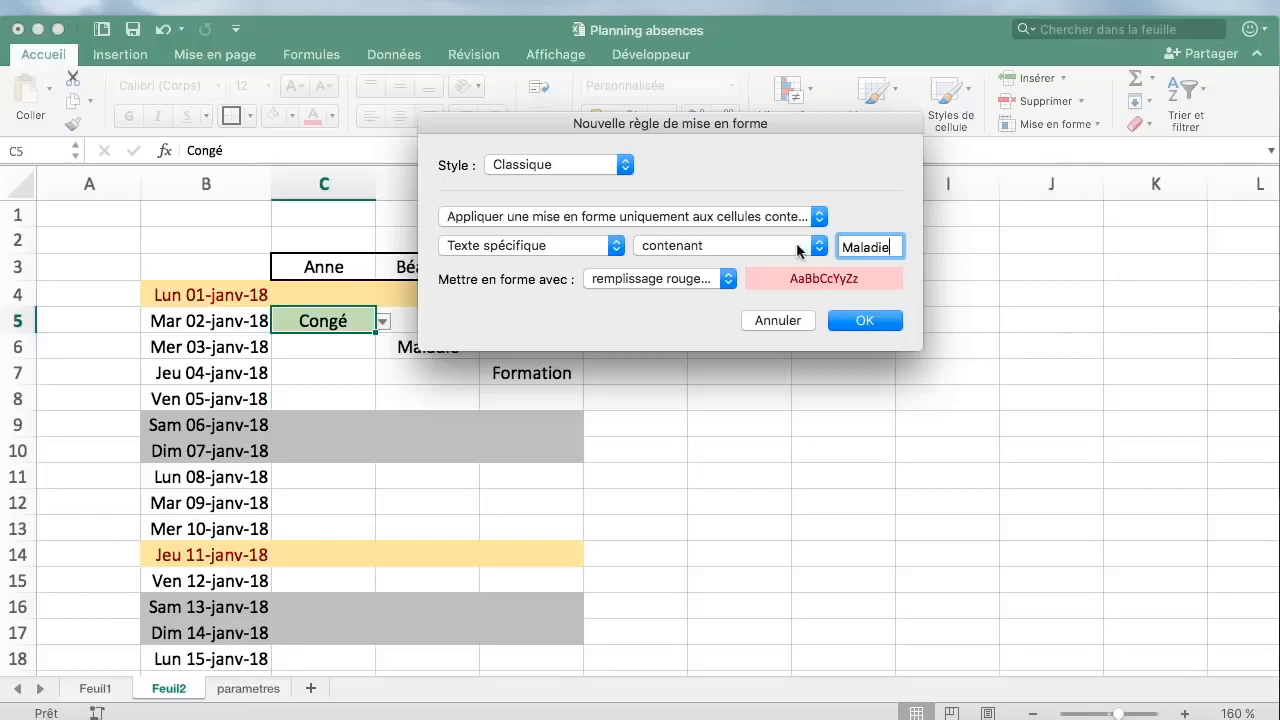
Start a custom format for the Maladie rule and keep its light red background fill
{"action": "left_click", "coordinate": [707, 286]}
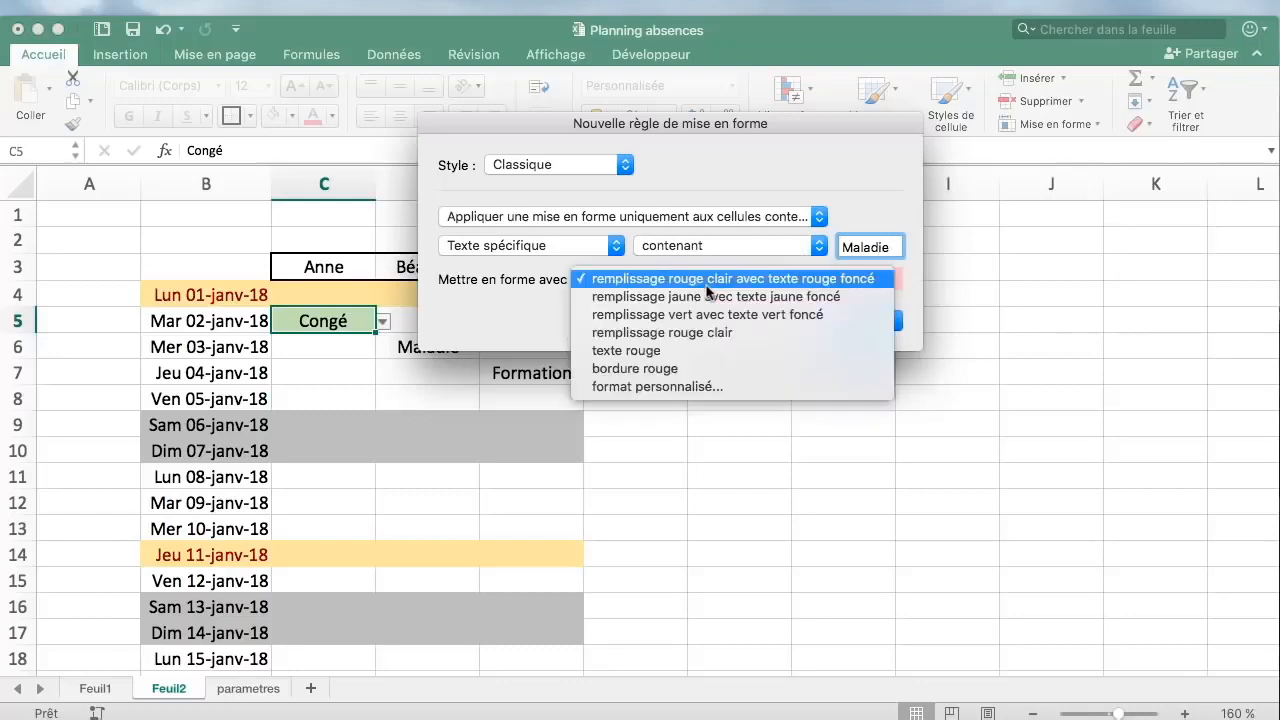
{"action": "left_click", "coordinate": [724, 284]}
{"action": "left_click", "coordinate": [715, 281]}
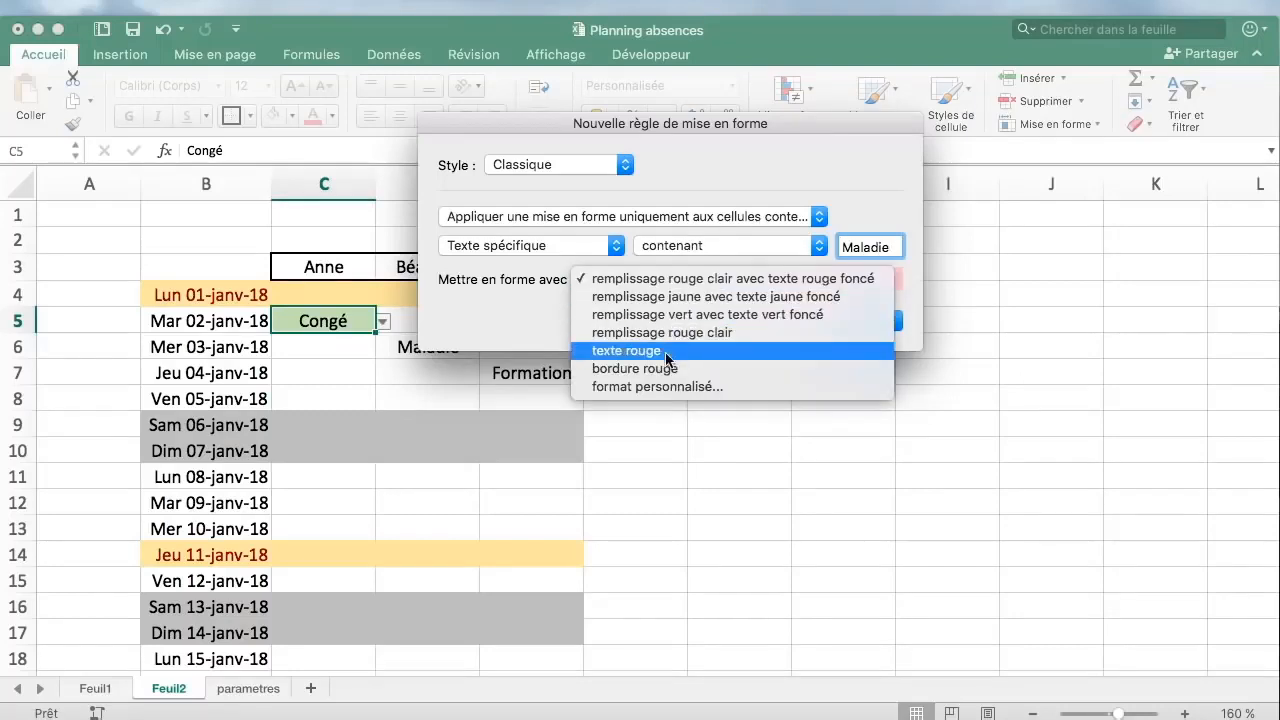
{"action": "left_click", "coordinate": [680, 387]}
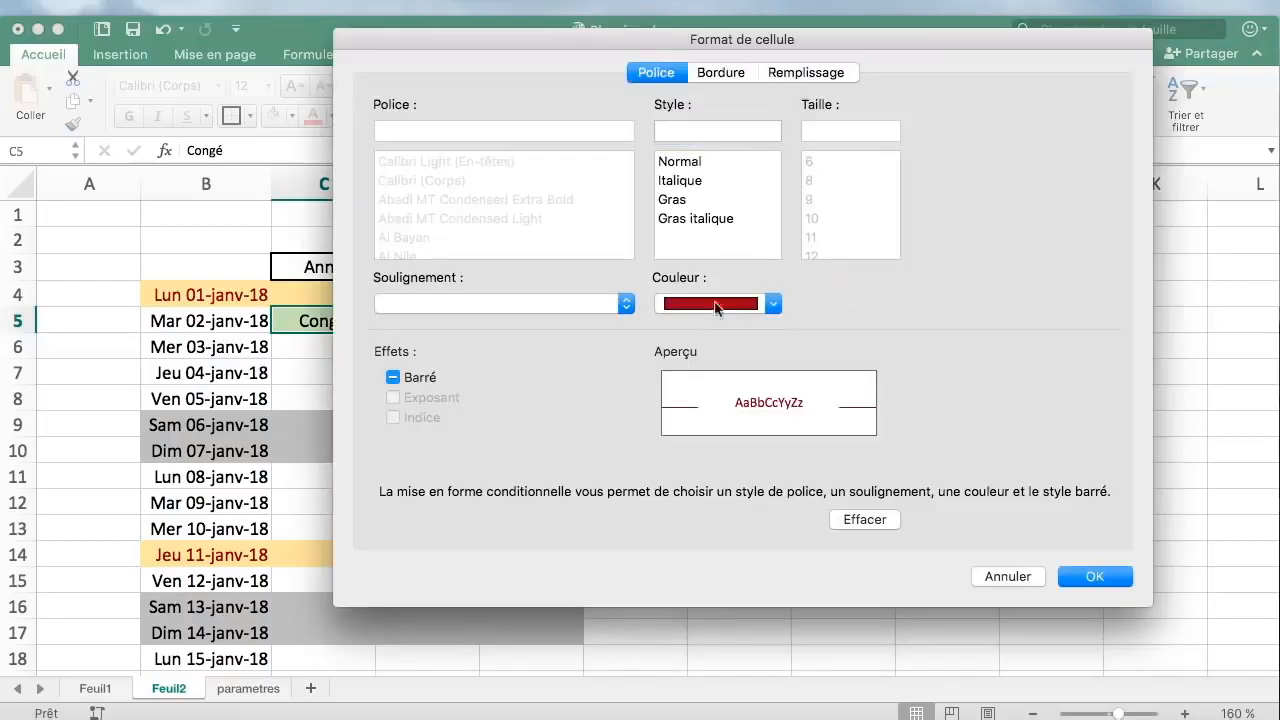
{"action": "left_click", "coordinate": [718, 79]}
{"action": "left_click", "coordinate": [801, 79]}
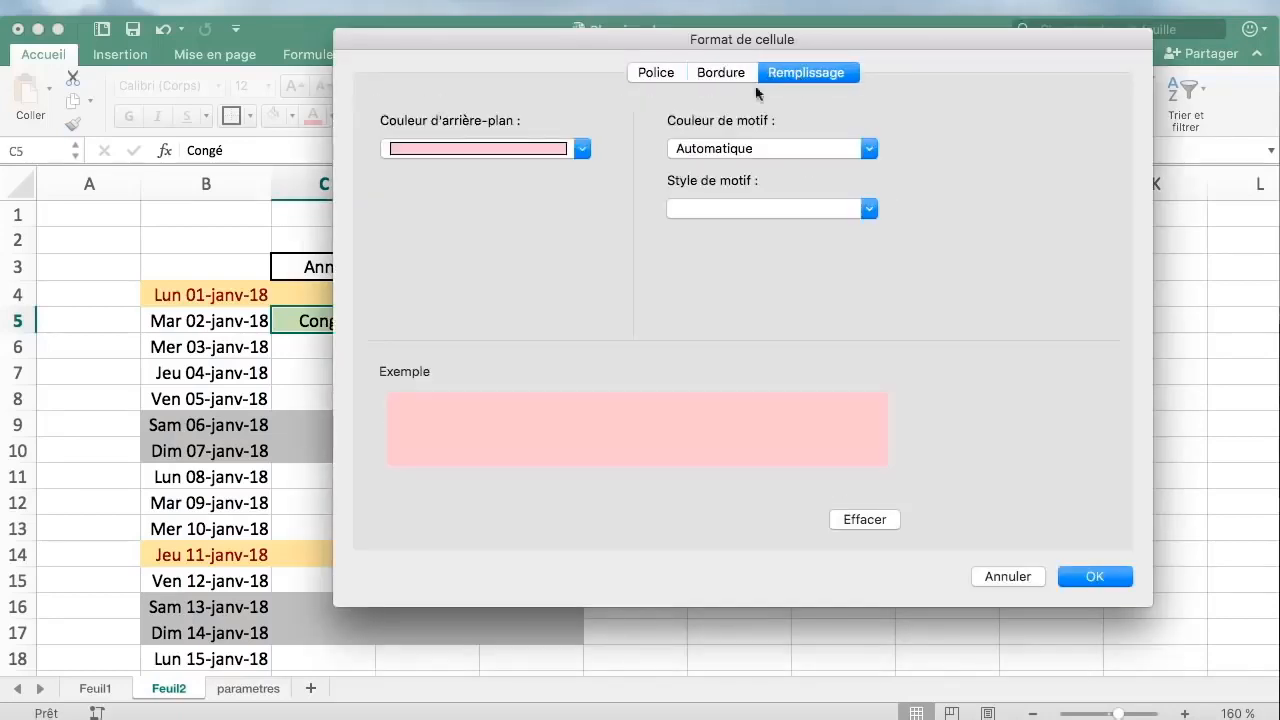
{"action": "left_click", "coordinate": [540, 148]}
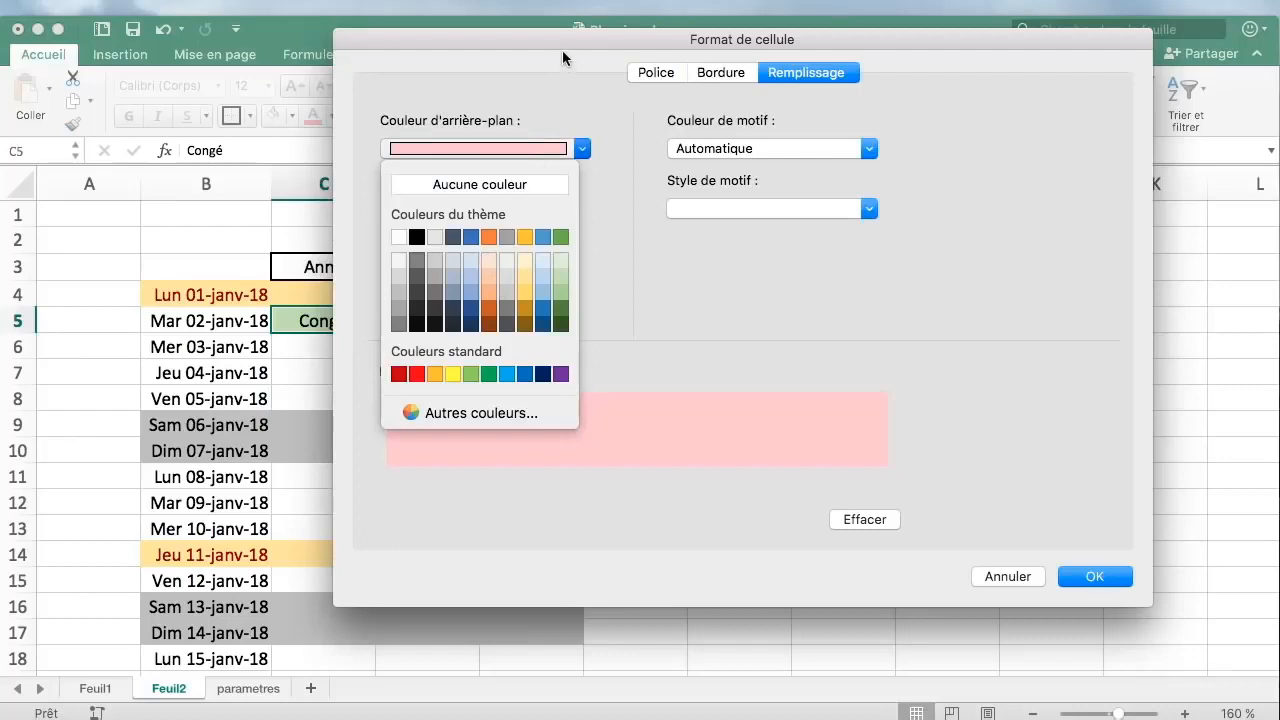
{"action": "left_click_drag", "start_coordinate": [562, 57], "coordinate": [620, 36]}
{"action": "left_click", "coordinate": [605, 132]}
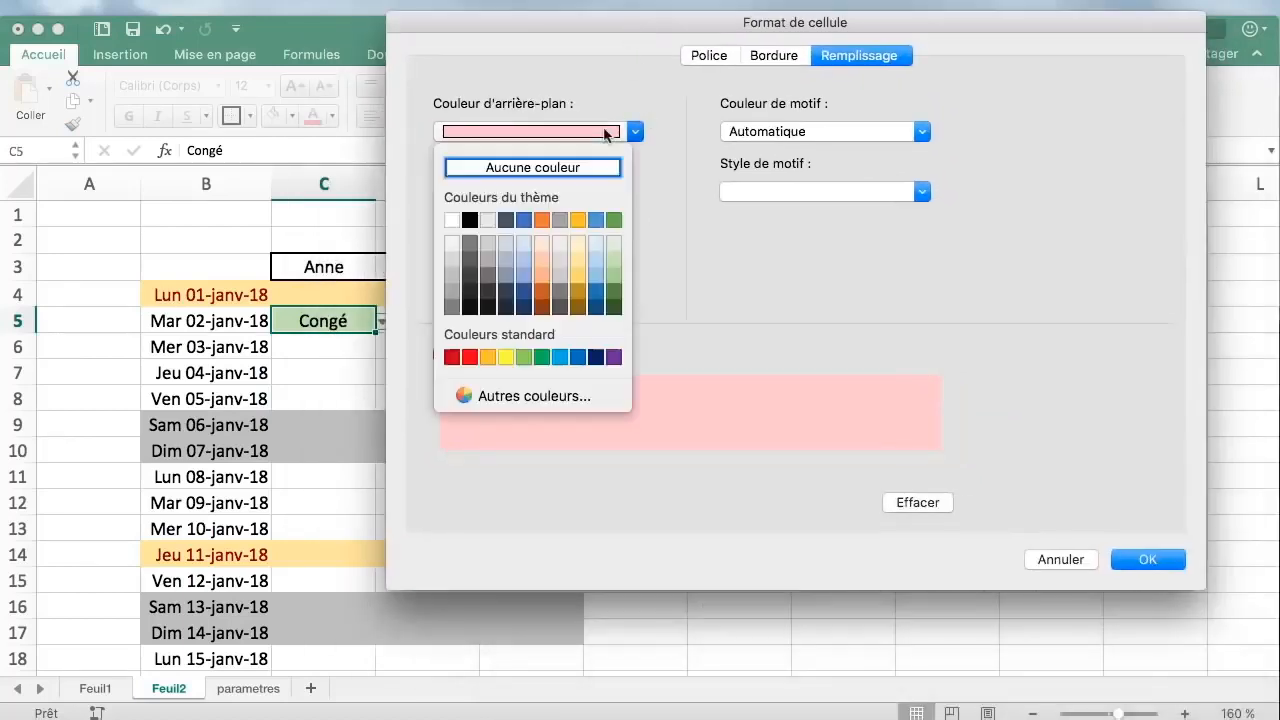
{"action": "left_click", "coordinate": [703, 290]}
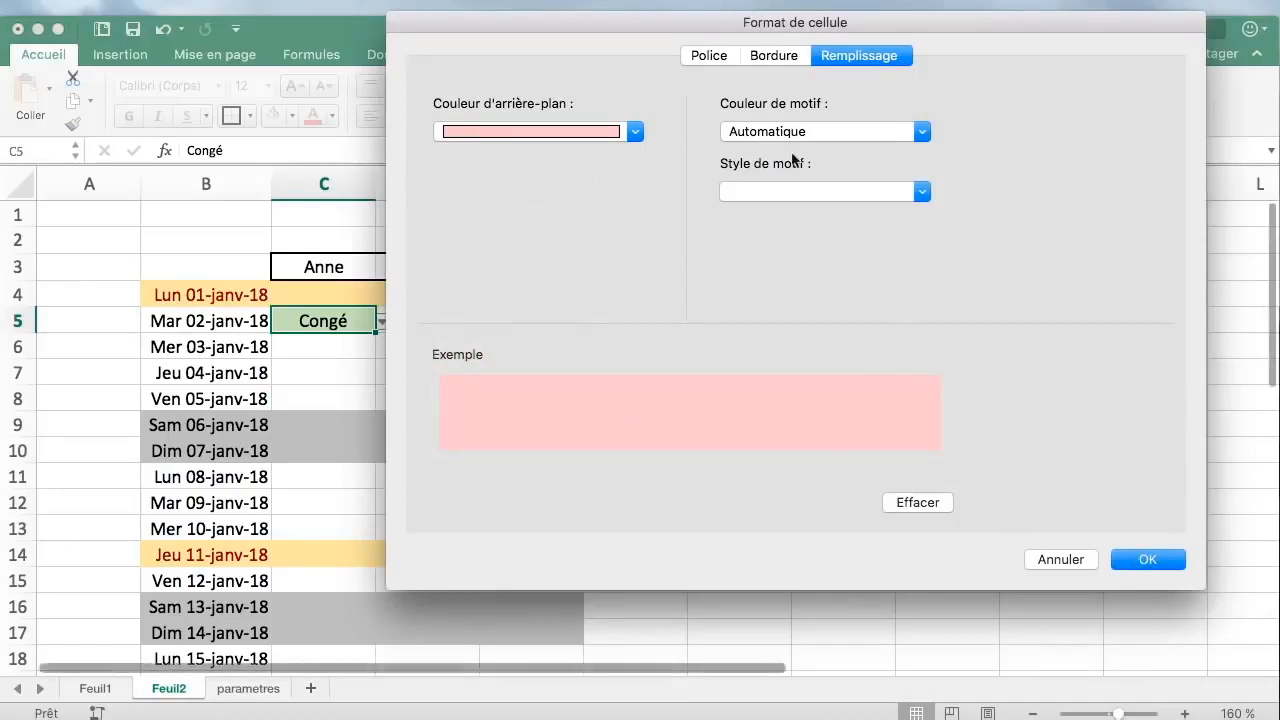
Apply the Maladie rule with an Automatique font colour and choose Maladie as C5's absence type to test it
{"action": "left_click", "coordinate": [709, 56]}
{"action": "left_click", "coordinate": [765, 287]}
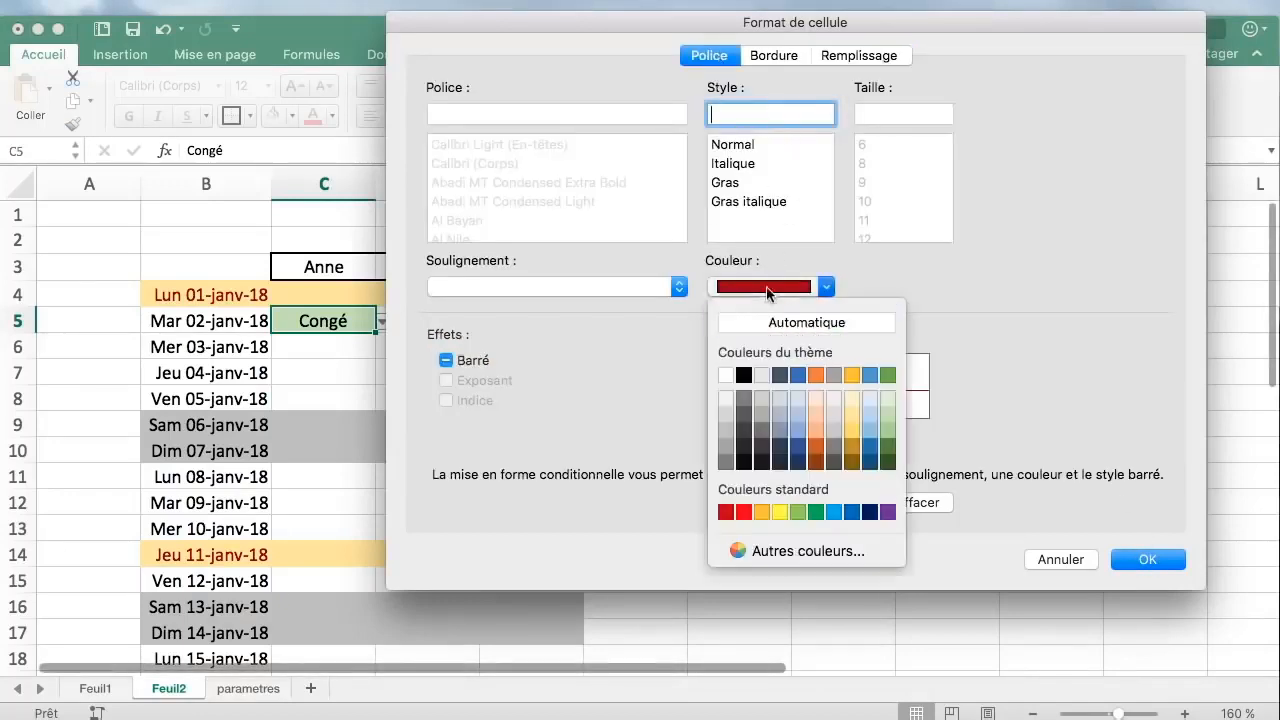
{"action": "left_click", "coordinate": [777, 319]}
{"action": "left_click", "coordinate": [1145, 561]}
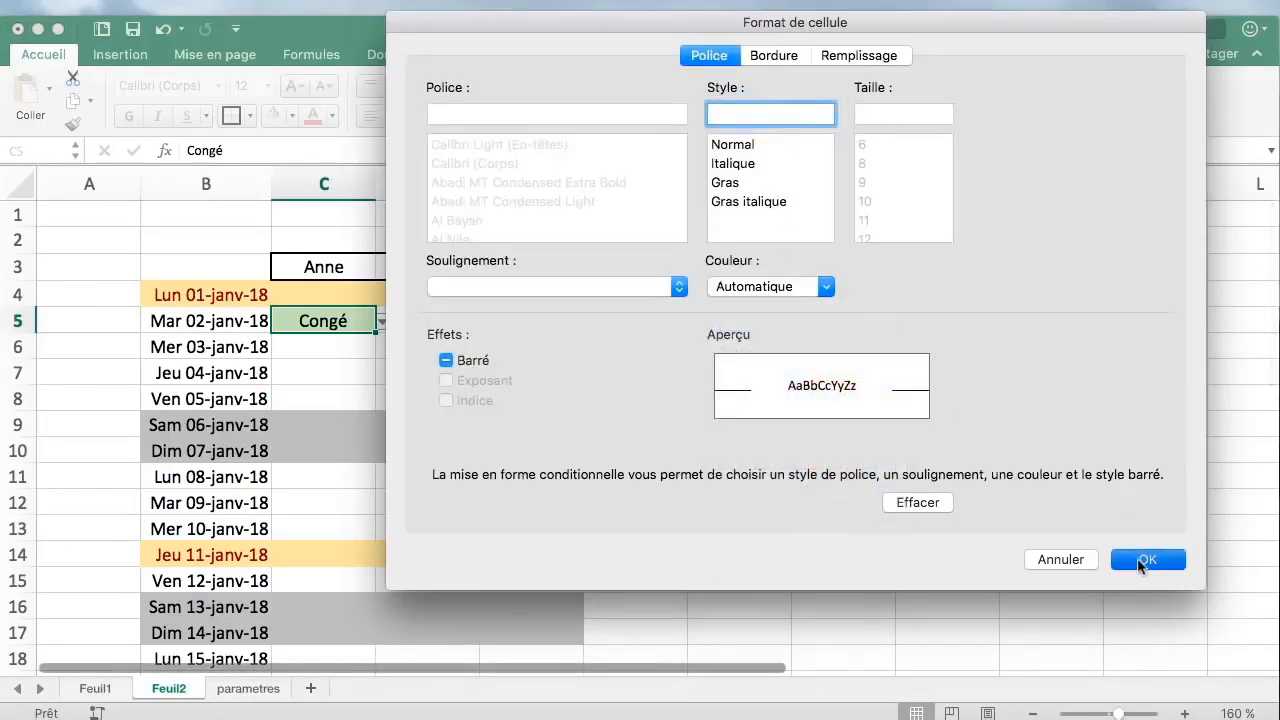
{"action": "left_click", "coordinate": [865, 320]}
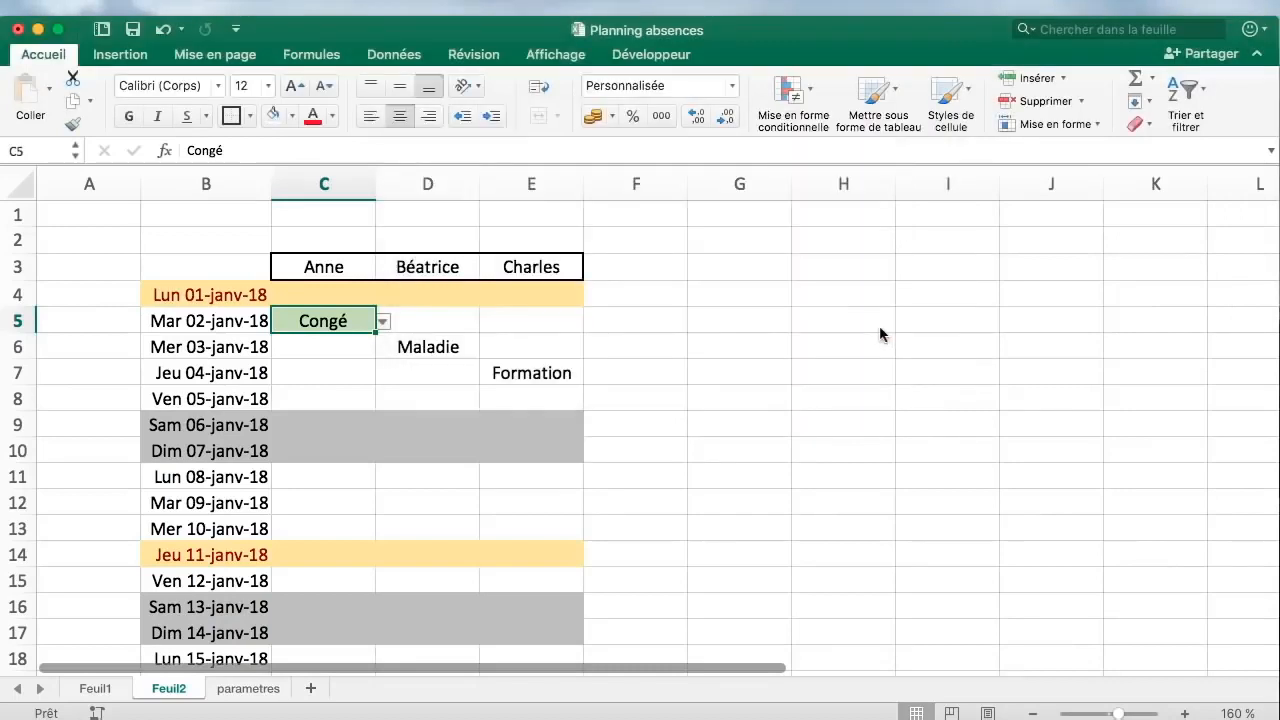
{"action": "left_click", "coordinate": [383, 321]}
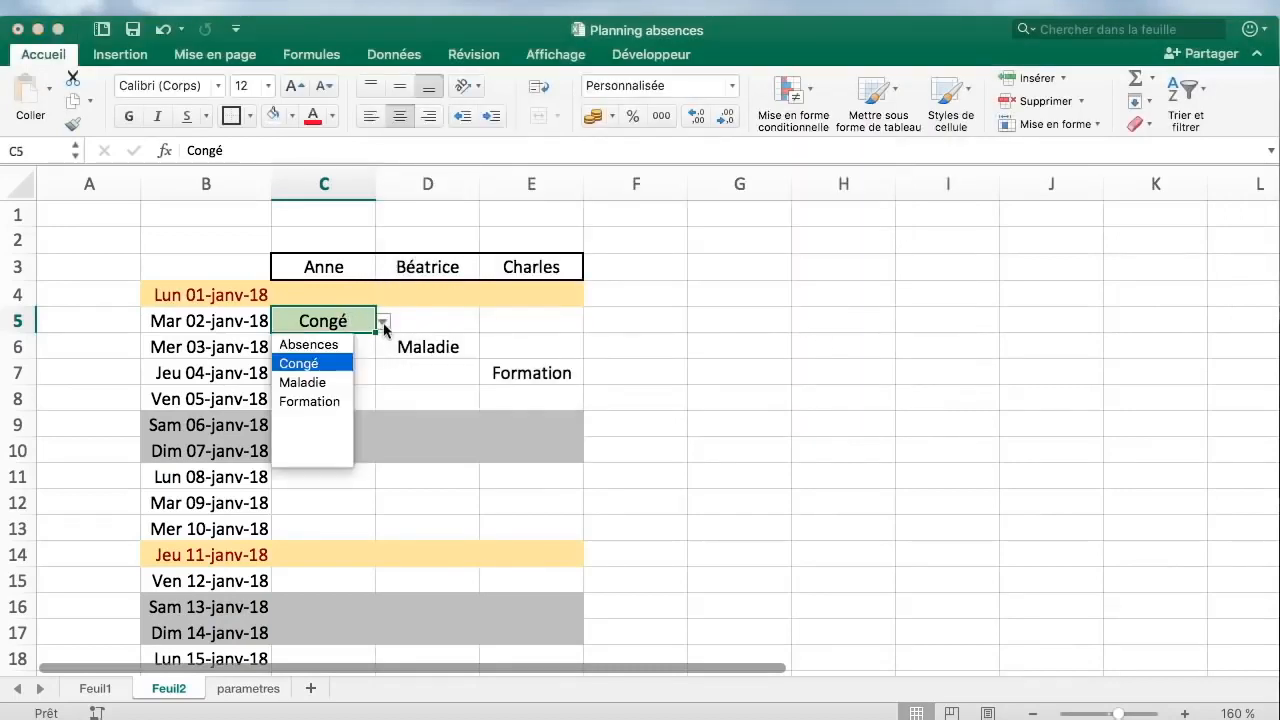
{"action": "left_click", "coordinate": [342, 386]}
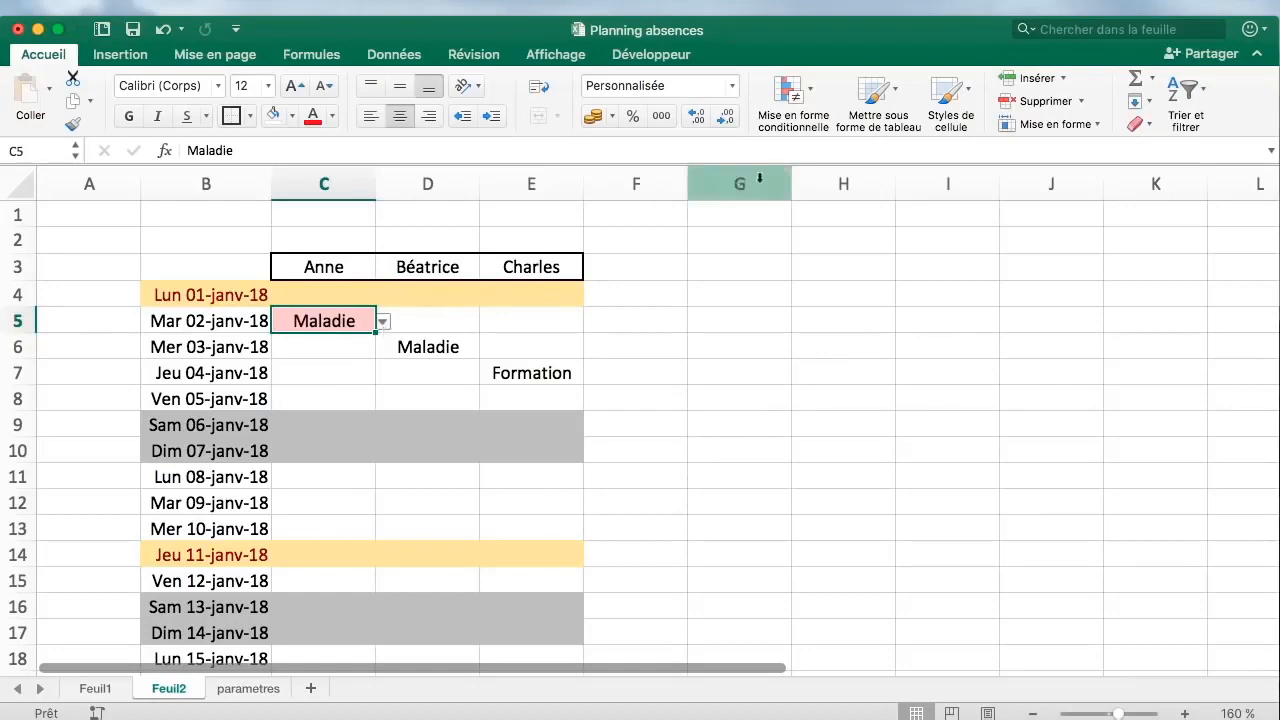
Create a Classique conditional formatting rule on C5 for cells with specific text containing Formation
{"action": "left_click", "coordinate": [792, 98]}
{"action": "mouse_move", "coordinate": [866, 288]}
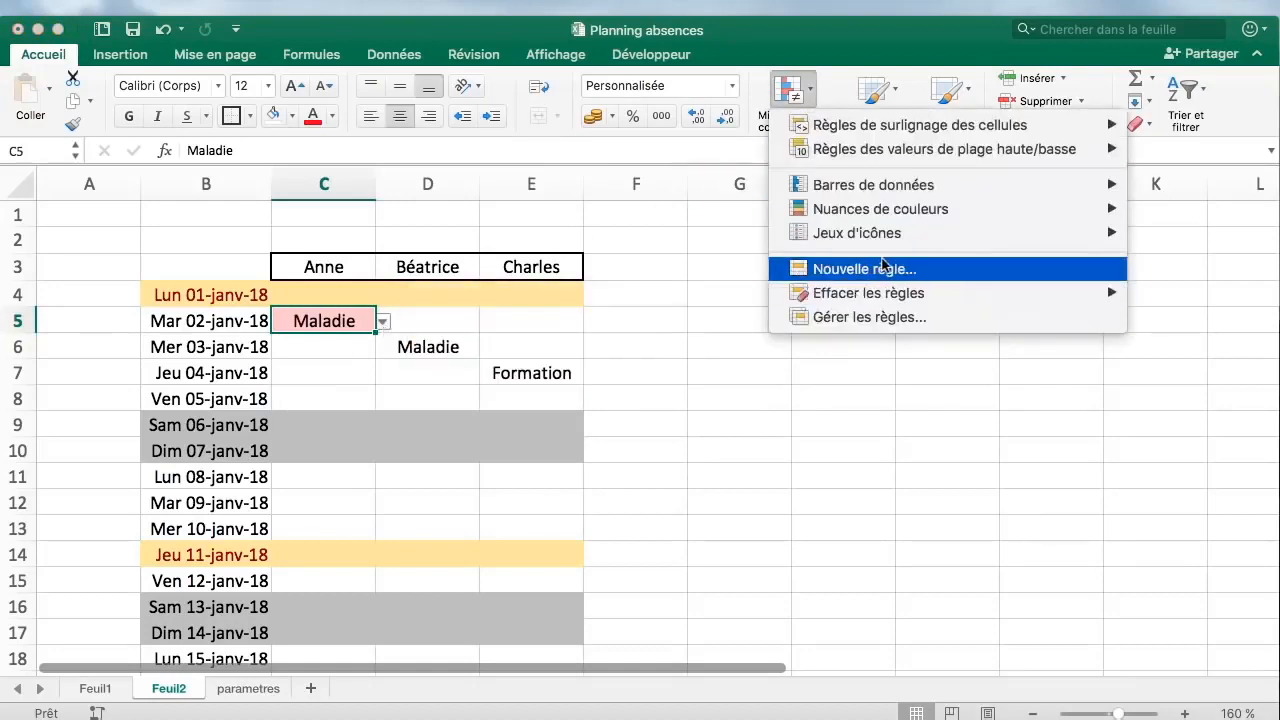
{"action": "left_click", "coordinate": [905, 272]}
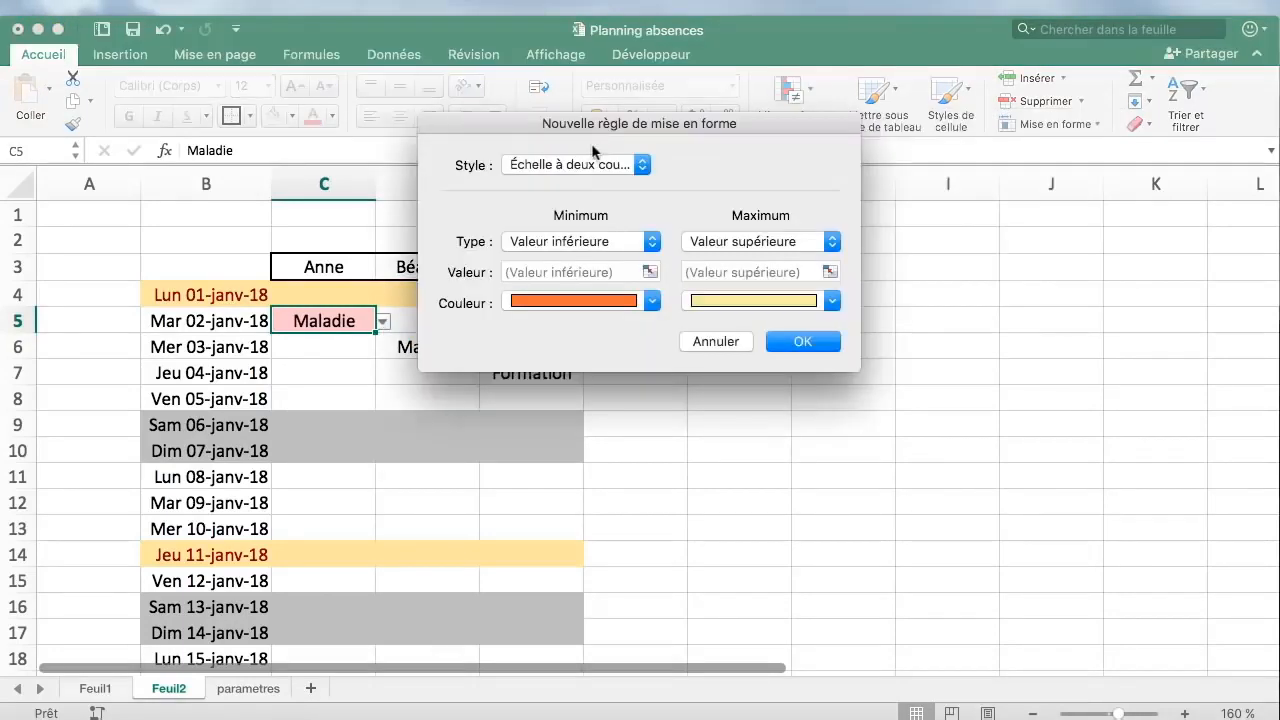
{"action": "left_click", "coordinate": [565, 169]}
{"action": "left_click", "coordinate": [559, 239]}
{"action": "left_click", "coordinate": [587, 212]}
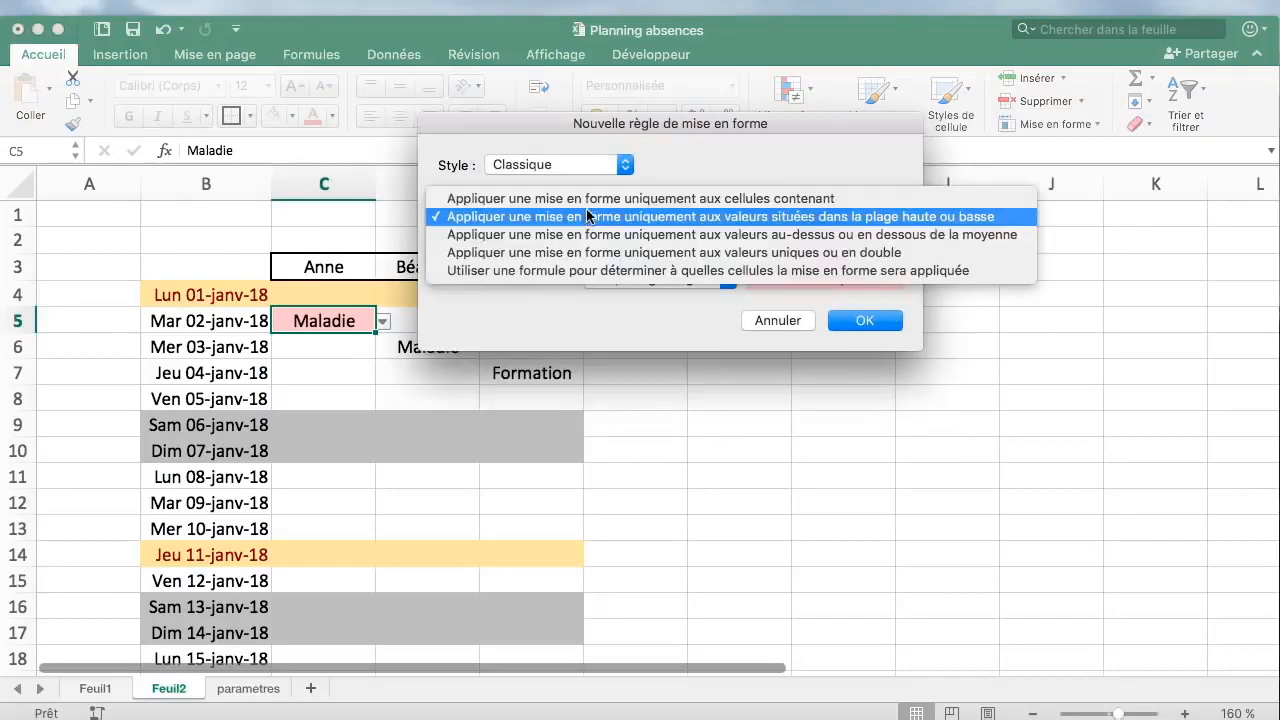
{"action": "left_click", "coordinate": [587, 207]}
{"action": "left_click", "coordinate": [884, 243]}
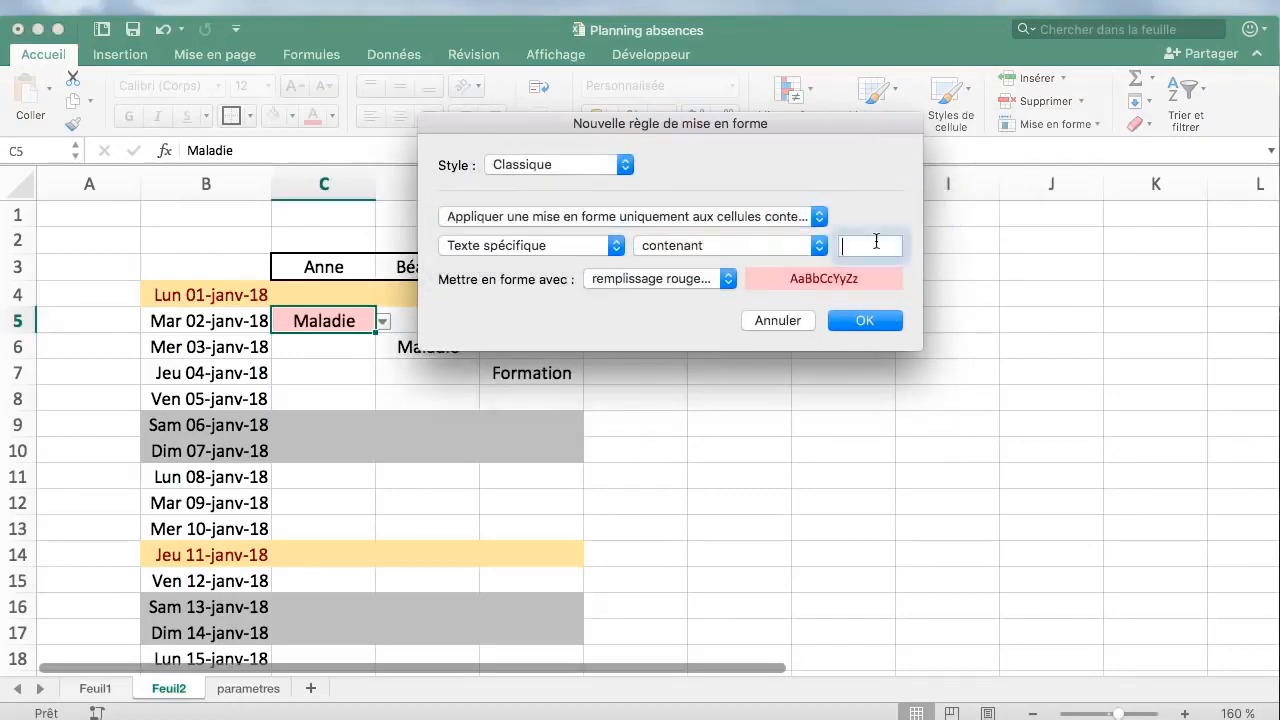
{"action": "left_click_drag", "start_coordinate": [771, 121], "coordinate": [816, 204]}
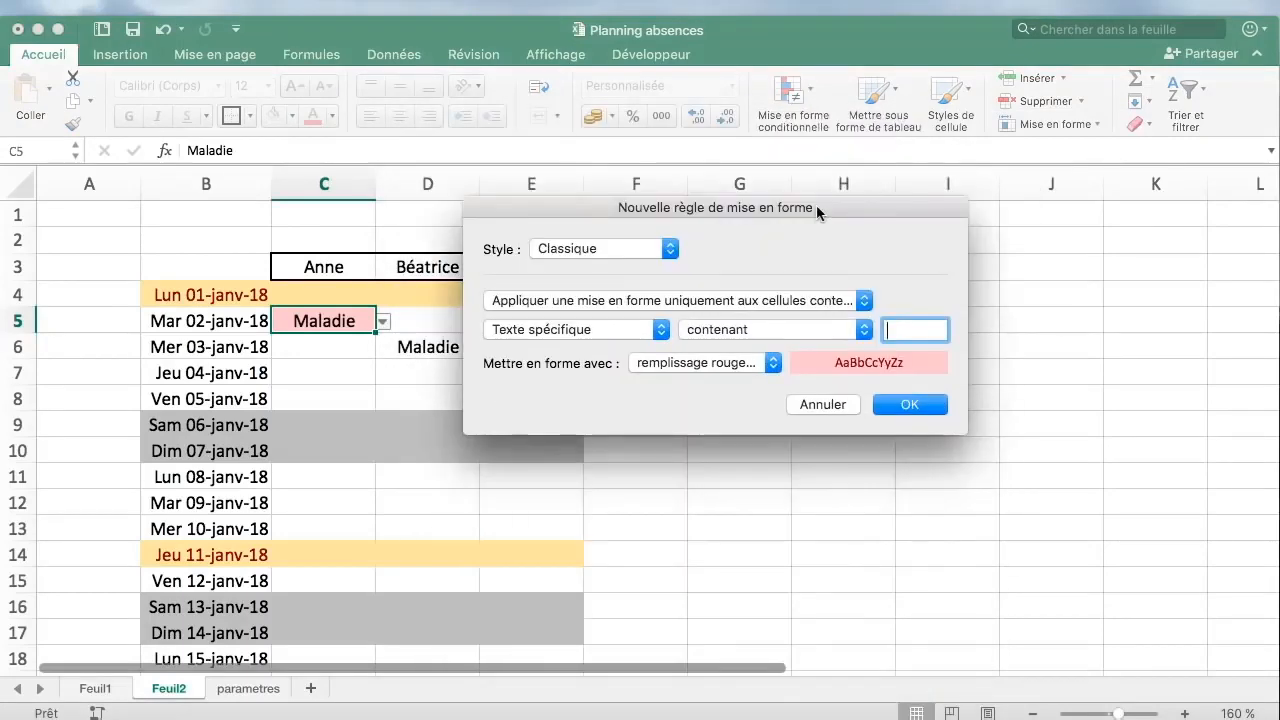
{"action": "type", "text": "Formation"}
Apply the Formation rule with a custom format using an Automatique font colour and a light blue background fill
{"action": "left_click", "coordinate": [705, 362]}
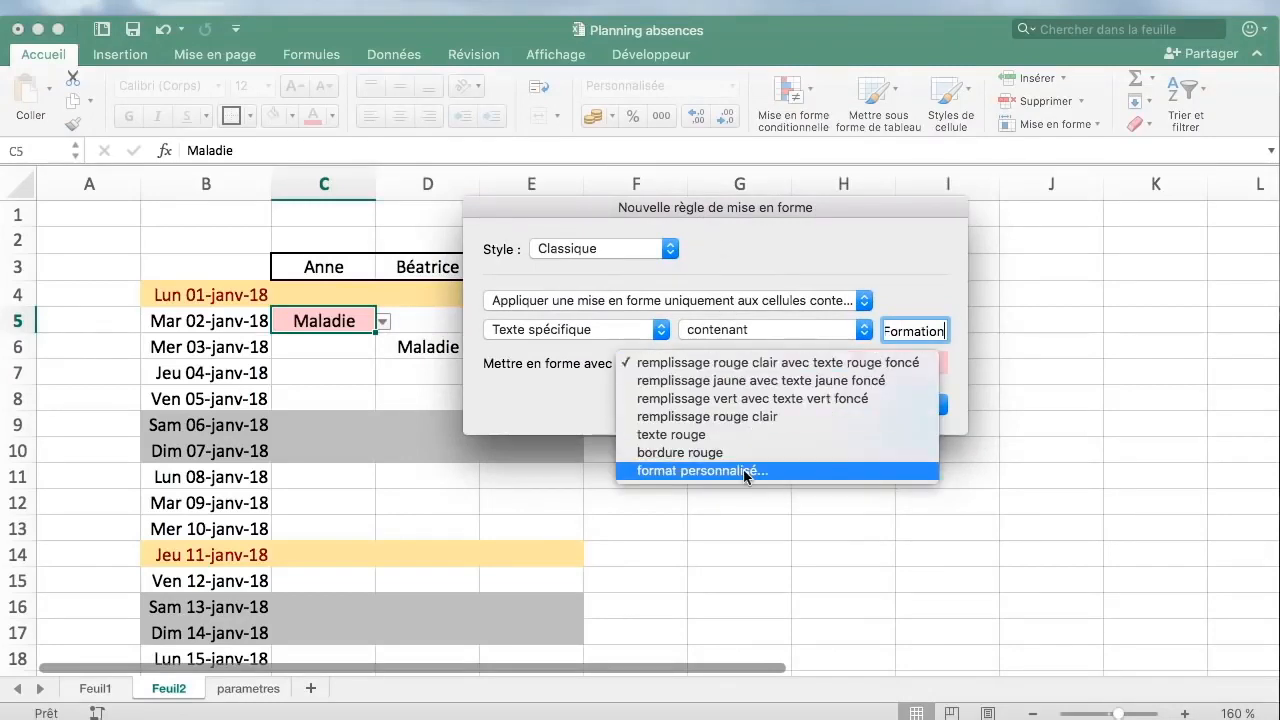
{"action": "left_click", "coordinate": [700, 469]}
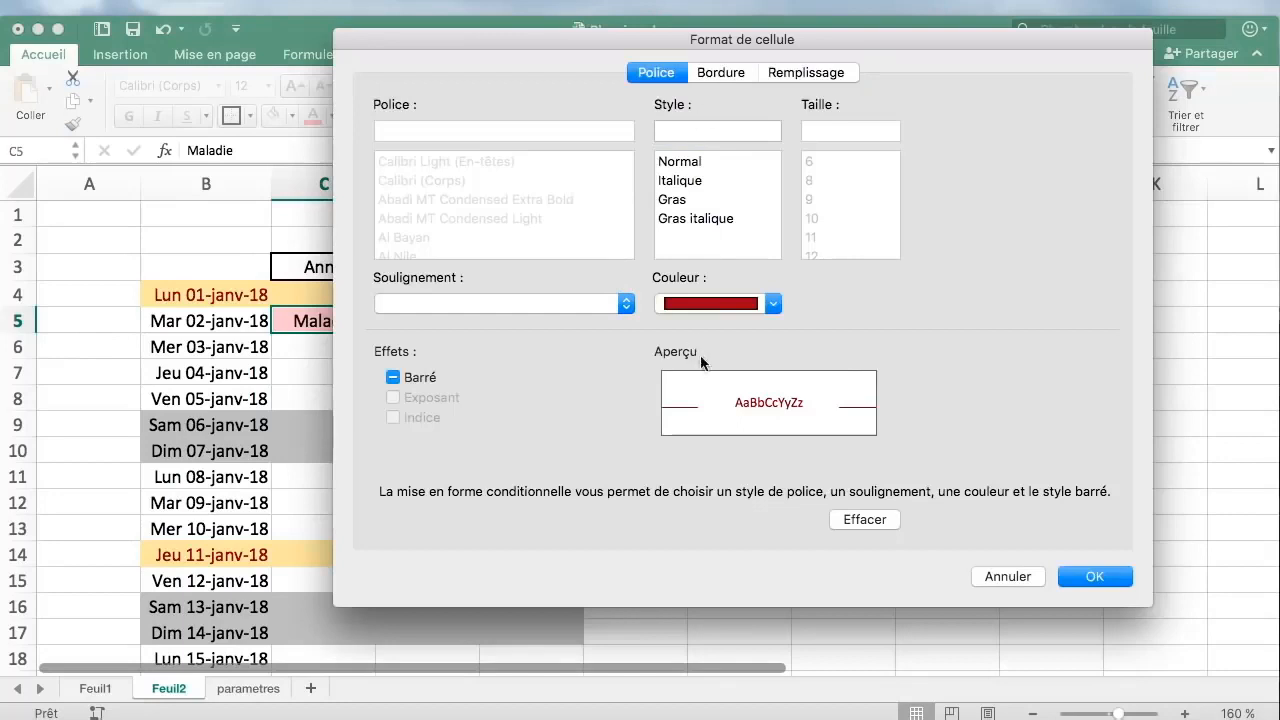
{"action": "left_click", "coordinate": [720, 304]}
{"action": "left_click", "coordinate": [708, 340]}
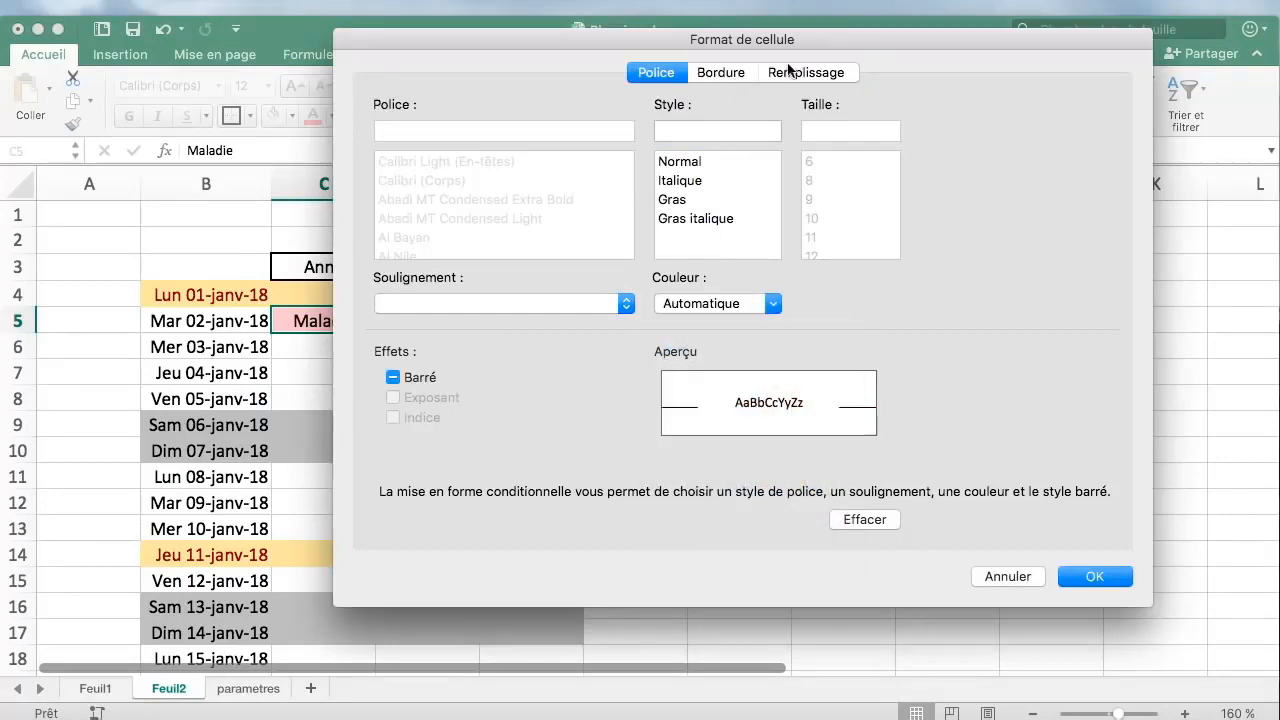
{"action": "left_click", "coordinate": [800, 72]}
{"action": "left_click", "coordinate": [528, 148]}
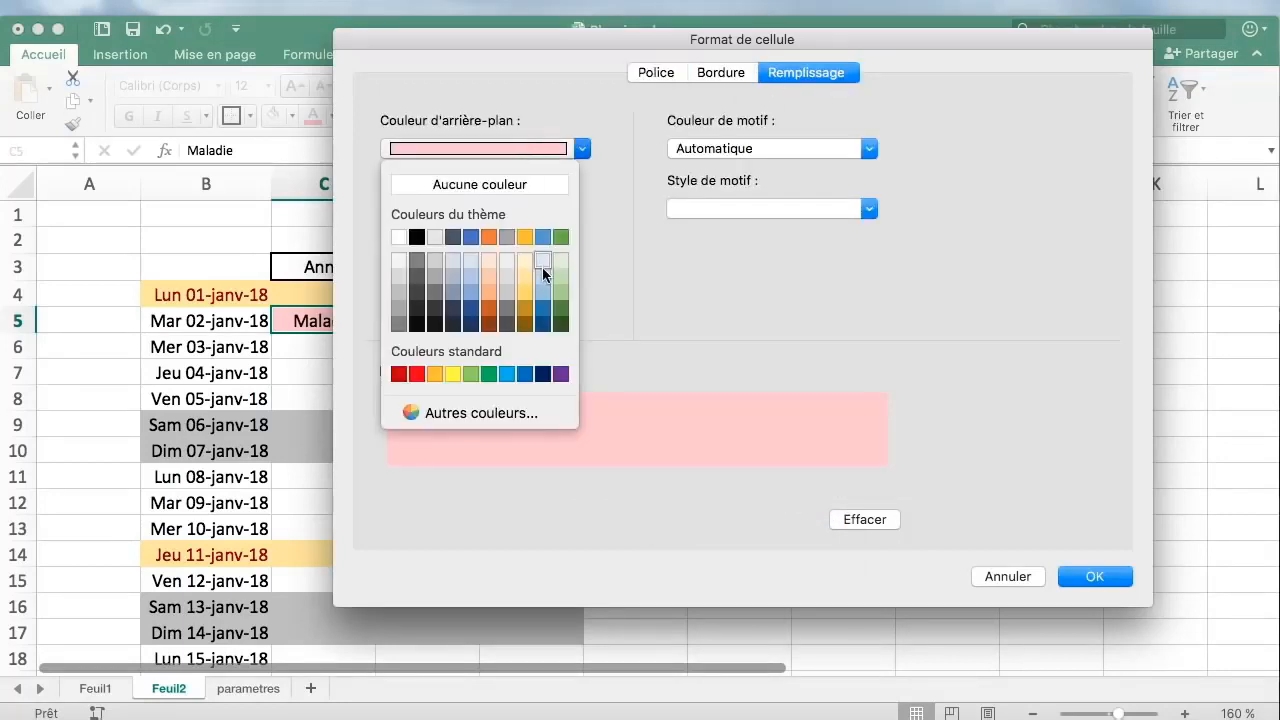
{"action": "left_click", "coordinate": [471, 279]}
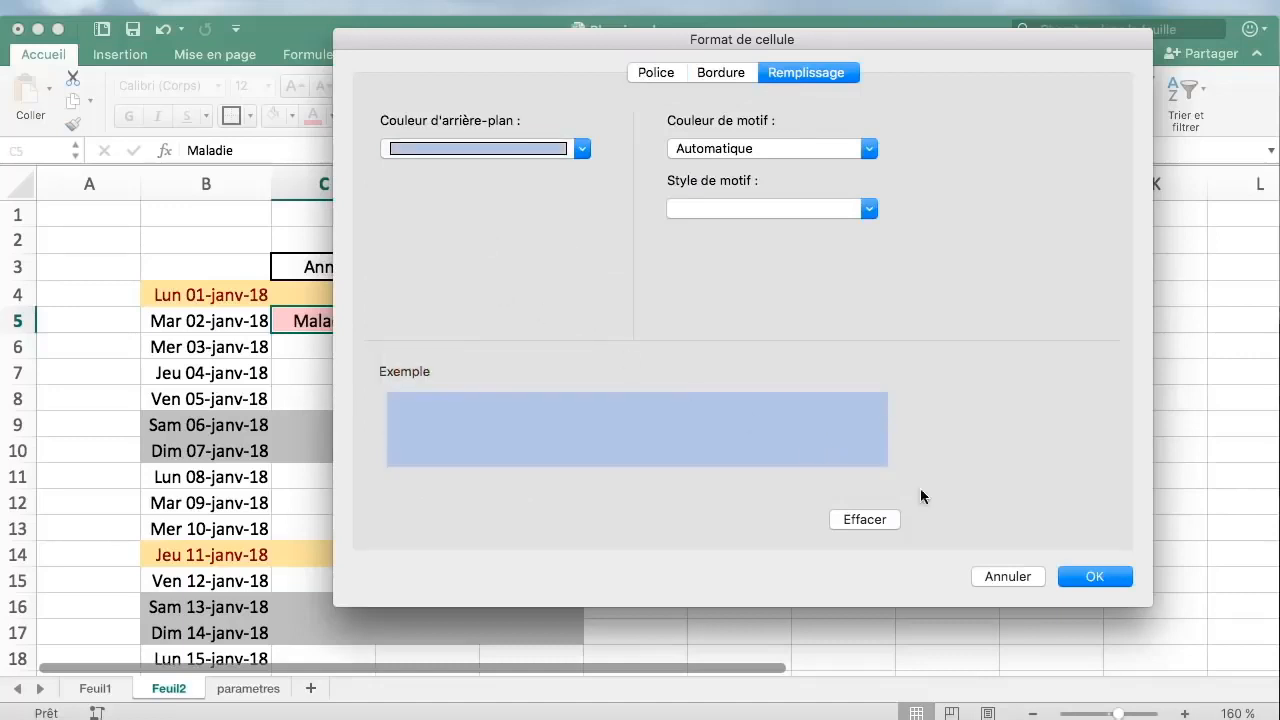
{"action": "left_click", "coordinate": [1095, 578]}
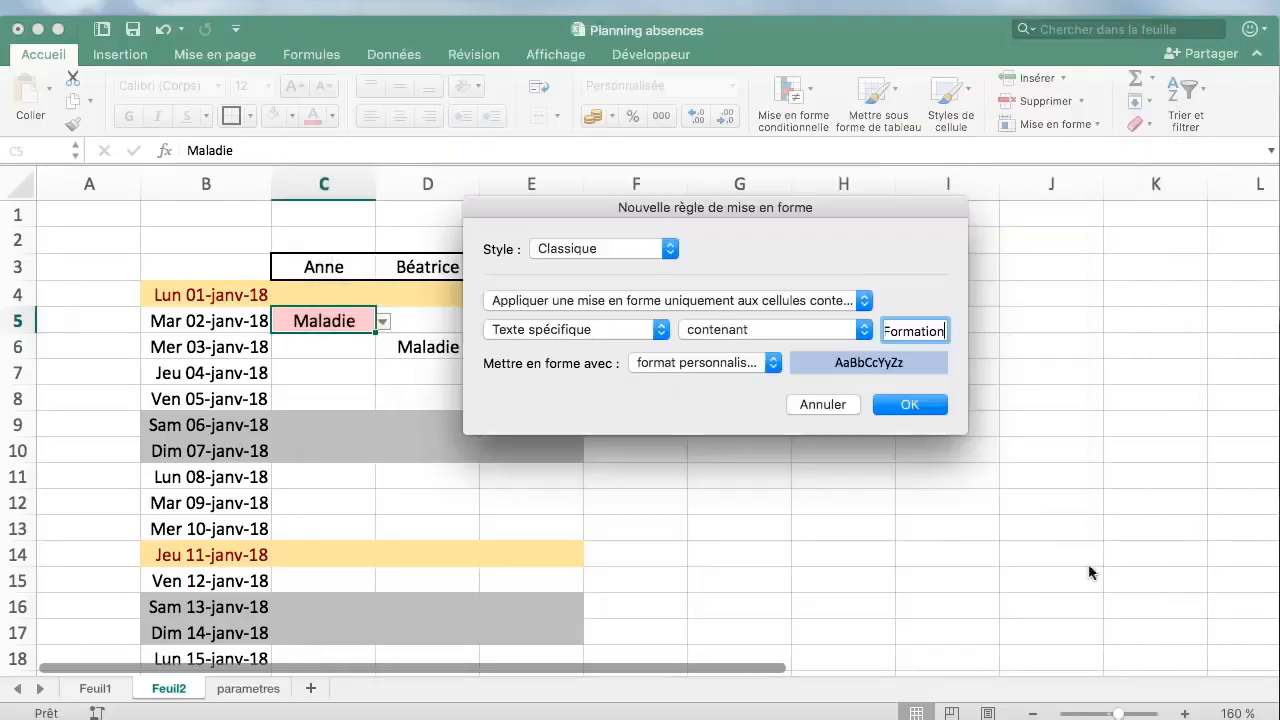
{"action": "left_click", "coordinate": [900, 406]}
Choose Formation as the absence type in C5 to test the new rule
{"action": "left_click", "coordinate": [383, 322]}
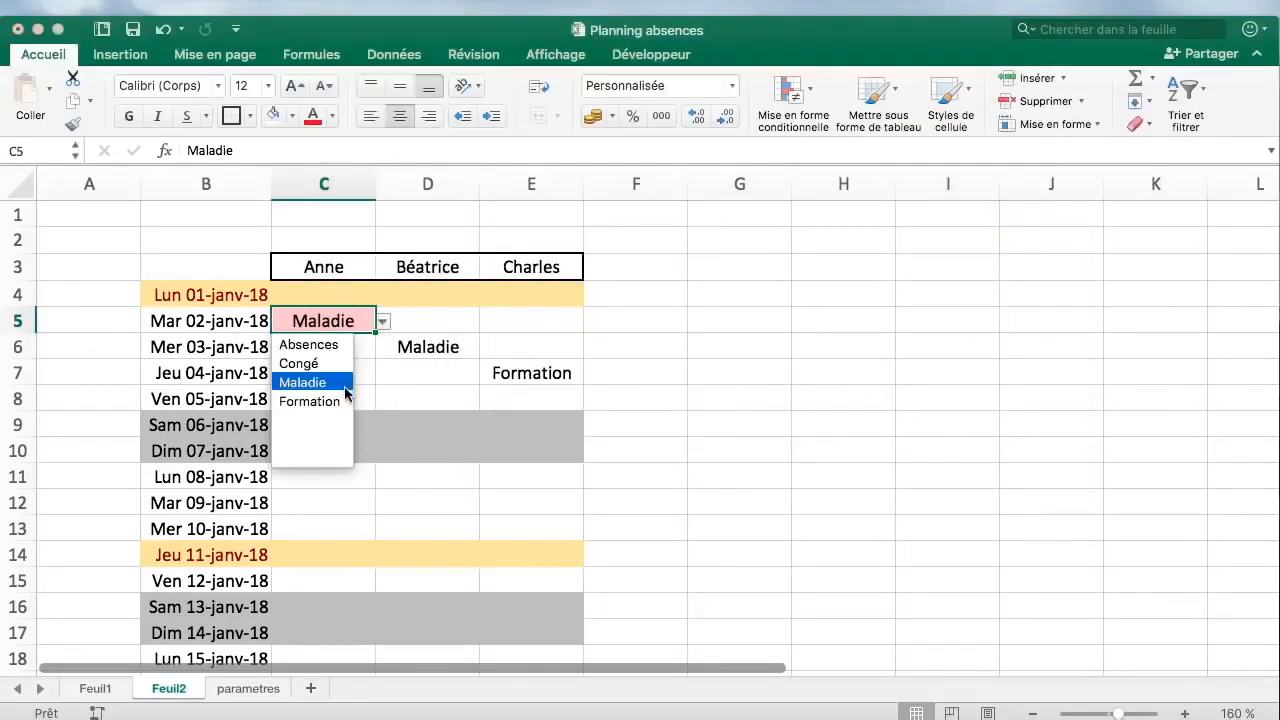
{"action": "left_click", "coordinate": [343, 401]}
{"action": "left_click", "coordinate": [490, 340]}
Copy C5's formatting onto the planning rows in columns B to E, starting from B4
{"action": "left_click", "coordinate": [312, 320]}
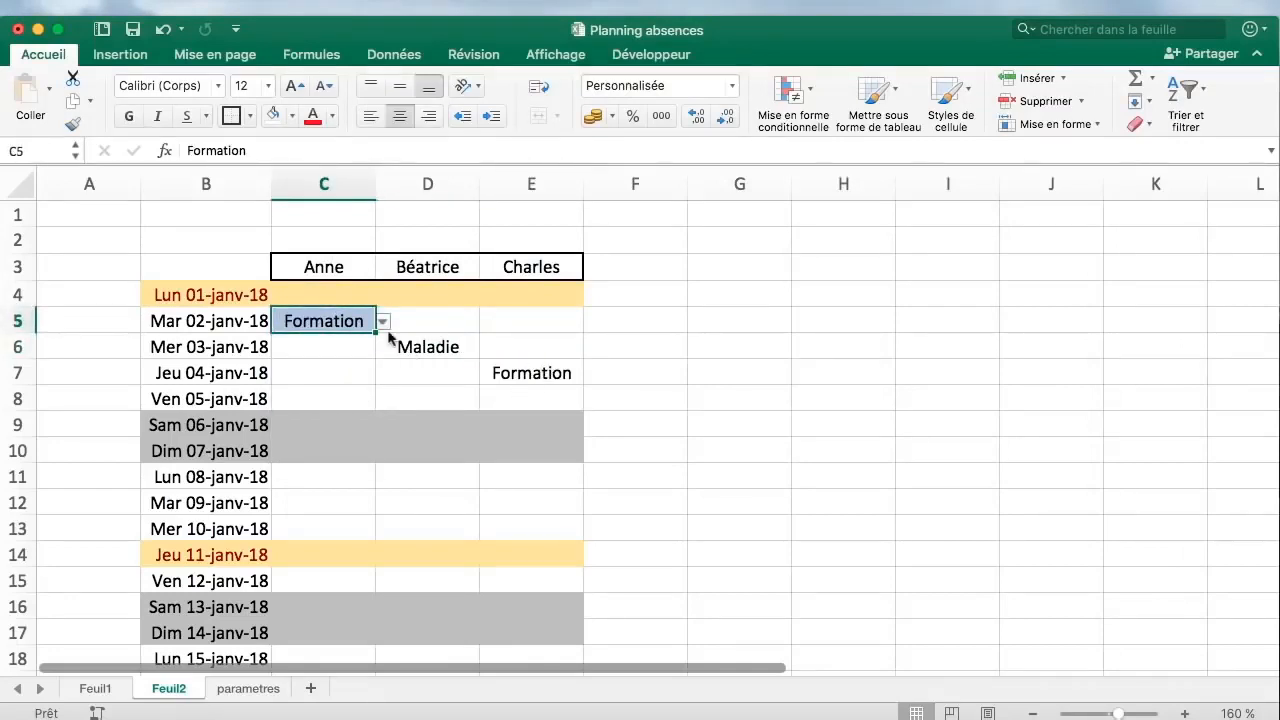
{"action": "left_click", "coordinate": [73, 123]}
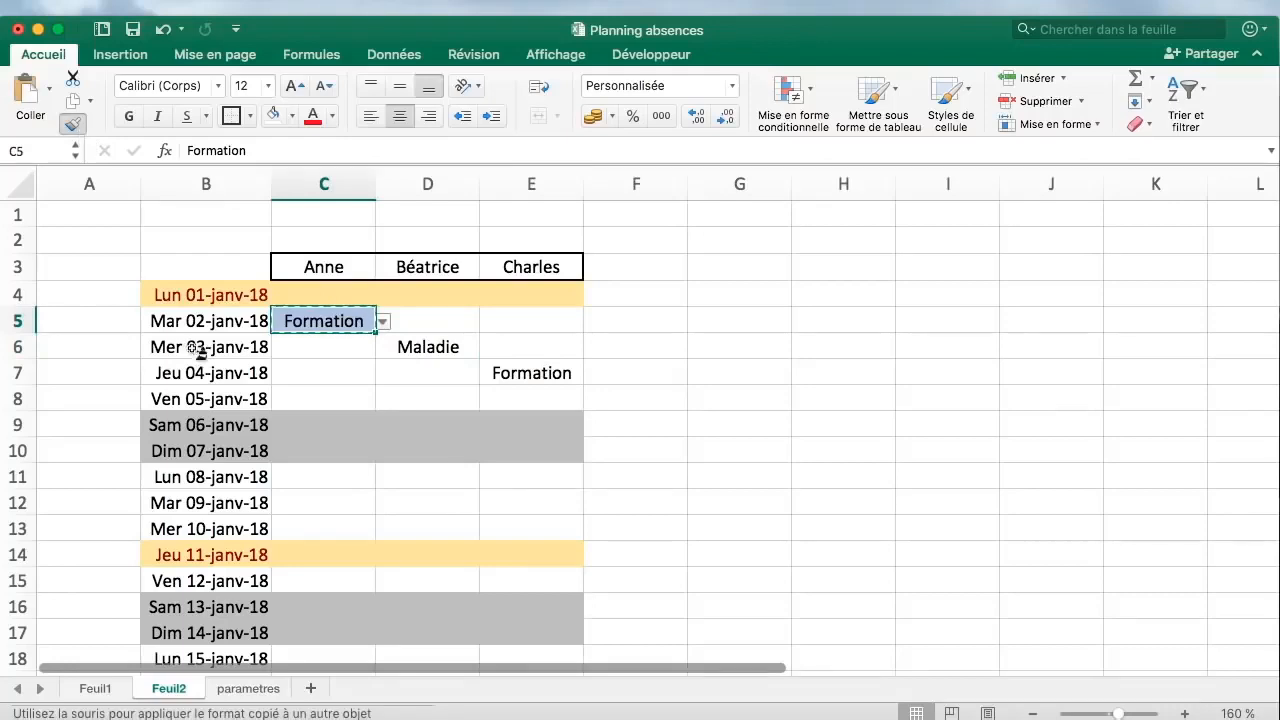
{"action": "mouse_move", "coordinate": [214, 296]}
{"action": "left_mouse_down"}
{"action": "mouse_move", "coordinate": [420, 409]}
{"action": "mouse_move", "coordinate": [523, 571]}
{"action": "mouse_move", "coordinate": [531, 629]}
{"action": "mouse_move", "coordinate": [585, 665]}
{"action": "mouse_move", "coordinate": [529, 446]}
{"action": "mouse_move", "coordinate": [546, 331]}
{"action": "mouse_move", "coordinate": [546, 347]}
{"action": "left_mouse_up"}
{"action": "left_click", "coordinate": [658, 326]}
{"action": "left_click", "coordinate": [350, 320]}
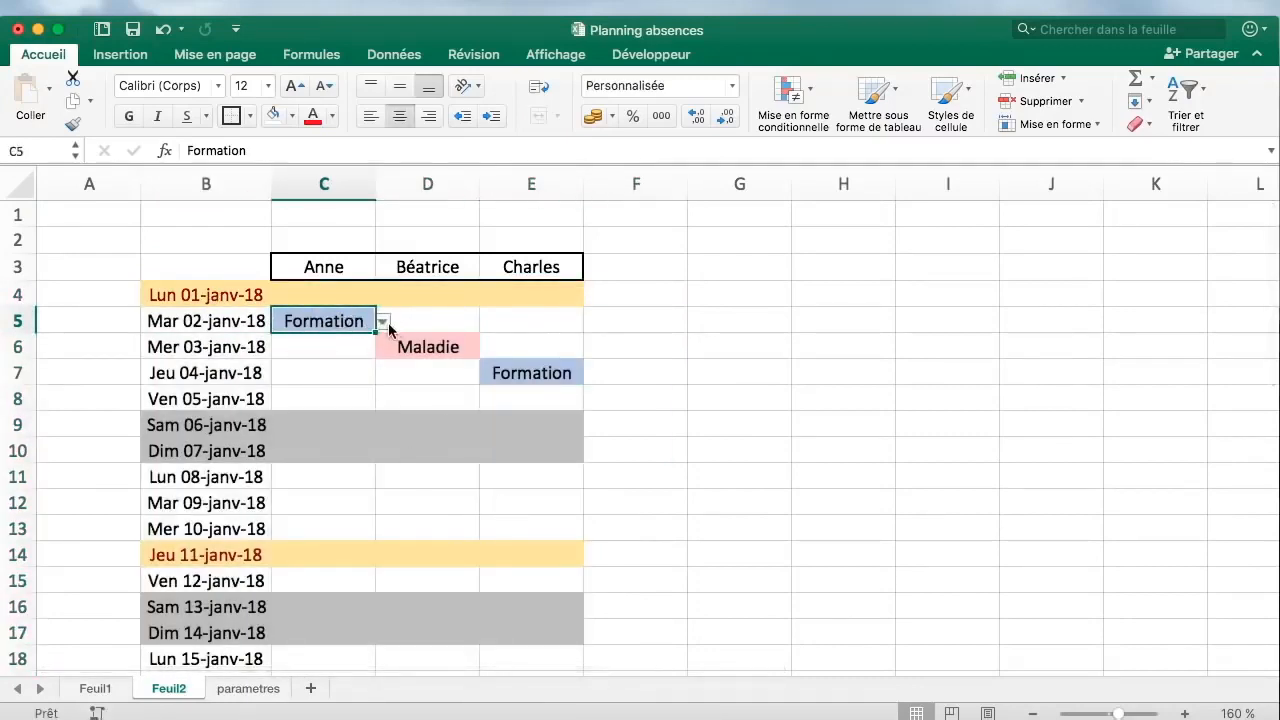
Set the absence type in C5 to Congé
{"action": "left_click", "coordinate": [384, 322]}
{"action": "left_click", "coordinate": [327, 366]}
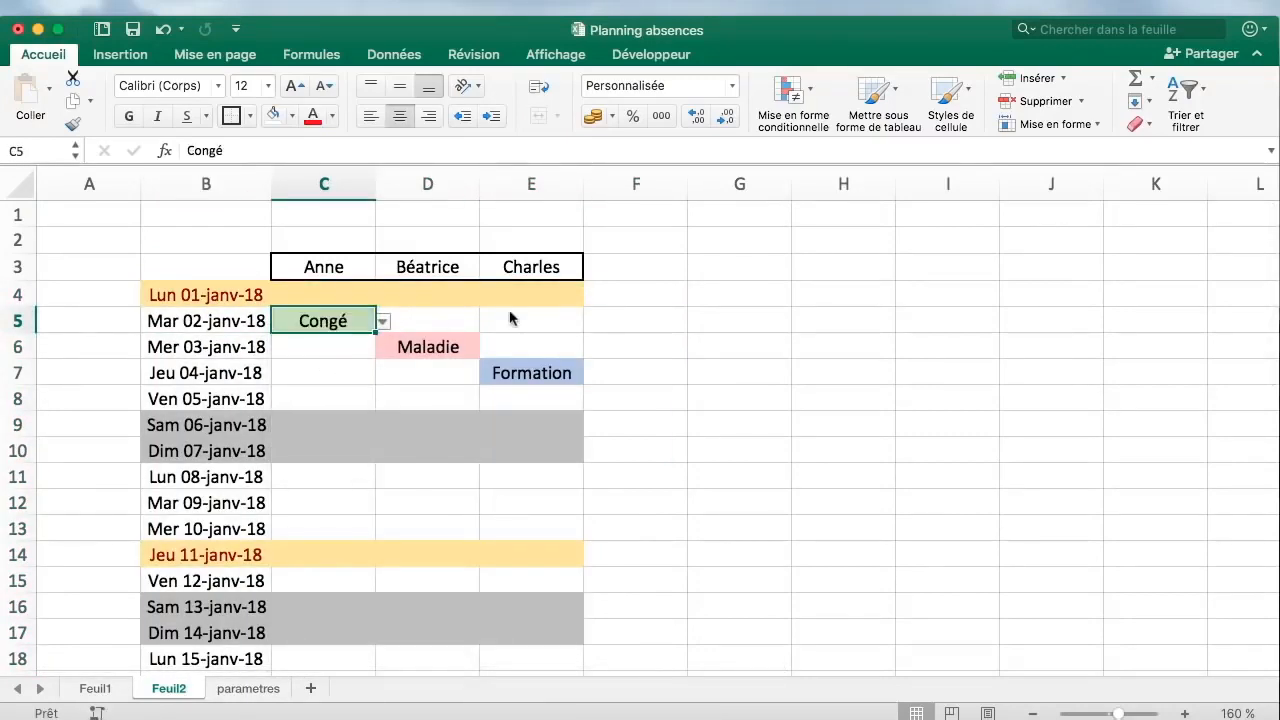
{"action": "left_click", "coordinate": [562, 398]}
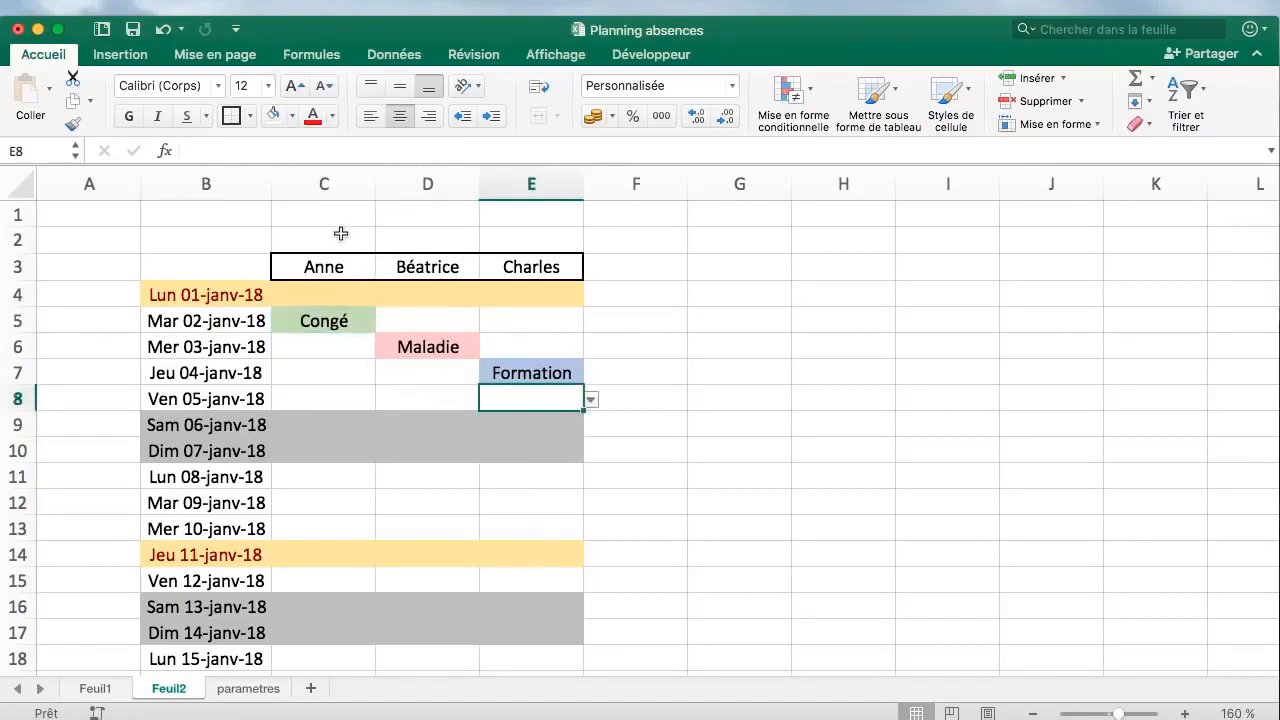
{"action": "left_click_drag", "start_coordinate": [324, 186], "coordinate": [550, 184]}
{"action": "left_click", "coordinate": [663, 363]}
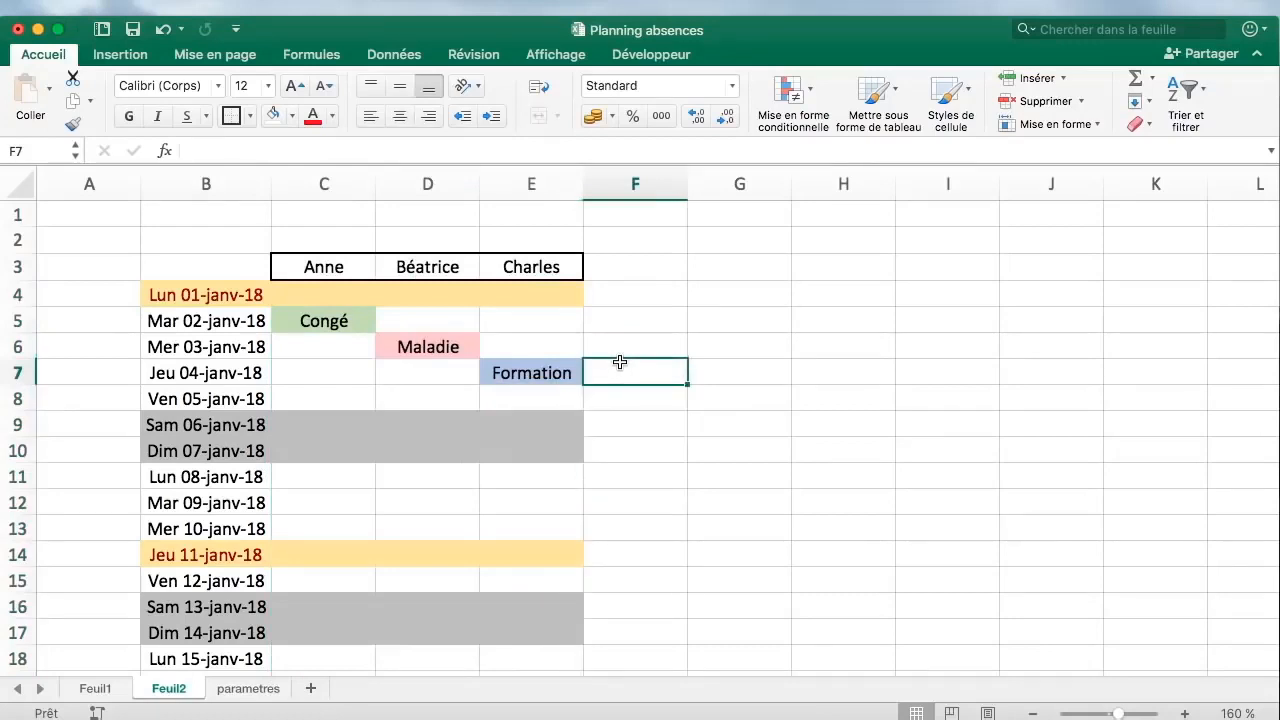
Enter Congé as the absence type in C18, C19, C21 and C22, for 15, 16, 18 and 19 January
{"action": "scroll", "coordinate": [500, 385], "scroll_direction": "down", "scroll_amount": 3}
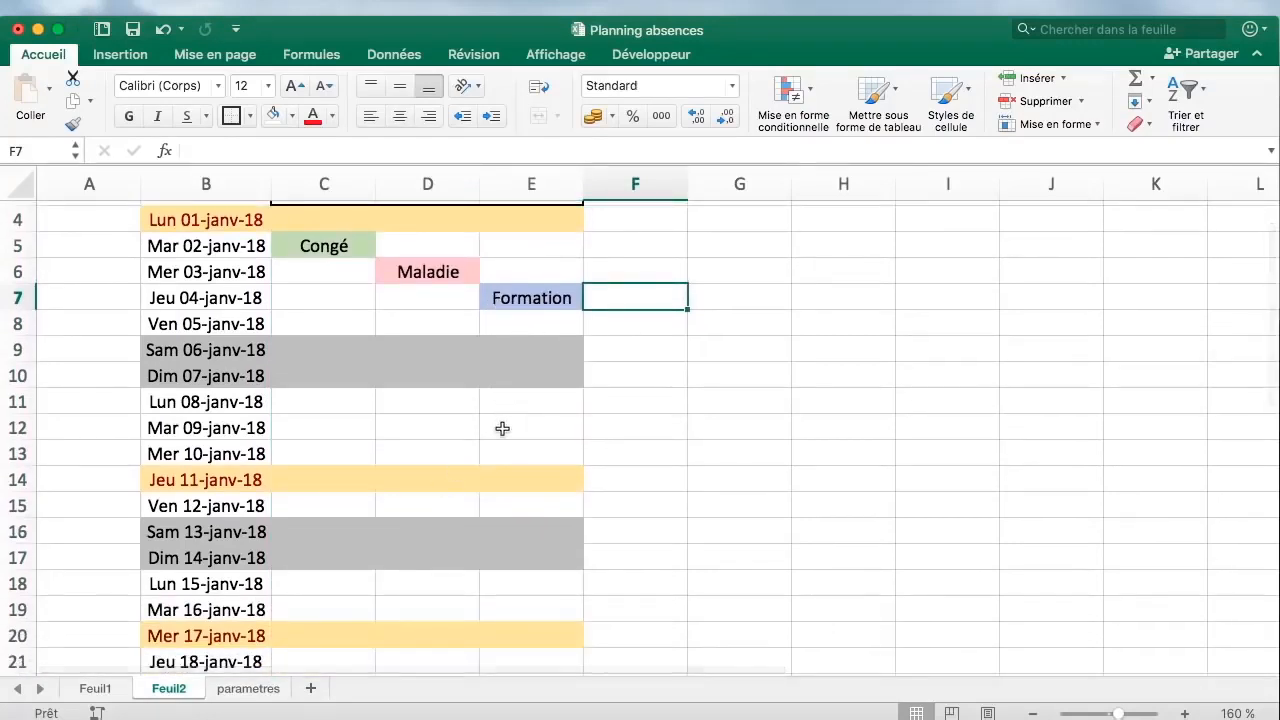
{"action": "scroll", "coordinate": [500, 426], "scroll_direction": "down", "scroll_amount": 5}
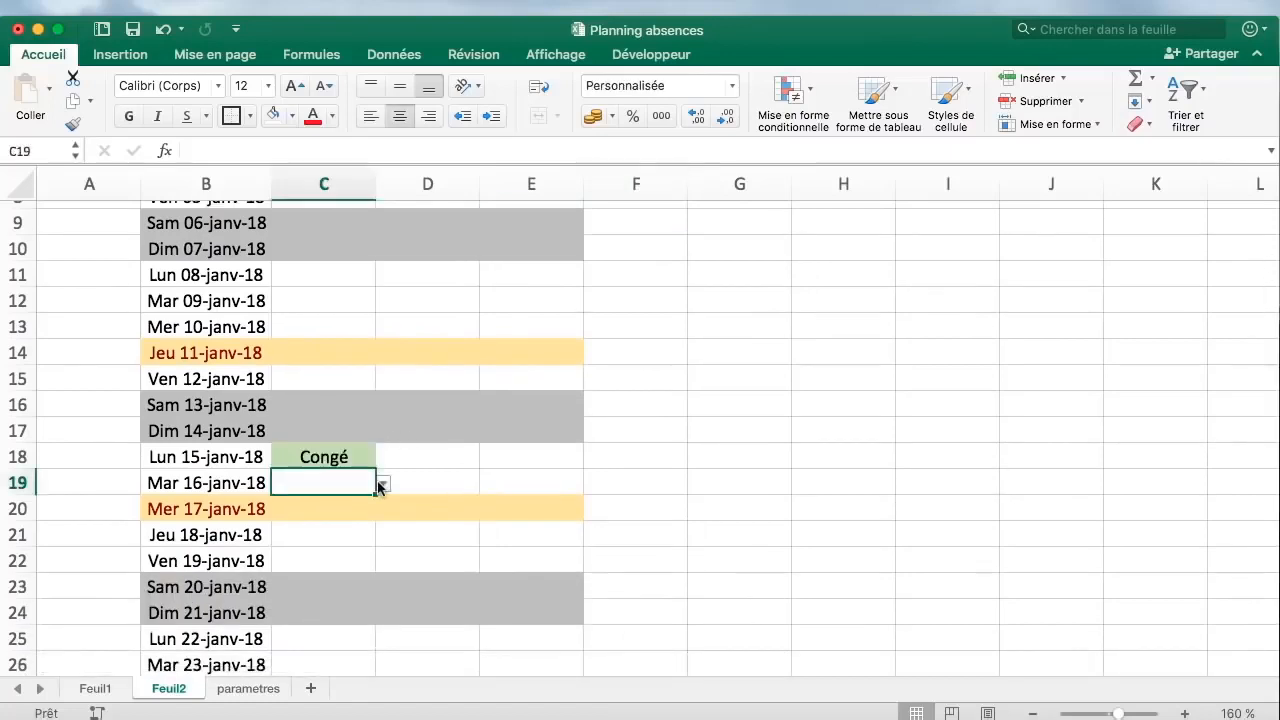
{"action": "left_click", "coordinate": [382, 488]}
{"action": "left_click", "coordinate": [310, 540]}
{"action": "left_click", "coordinate": [360, 536]}
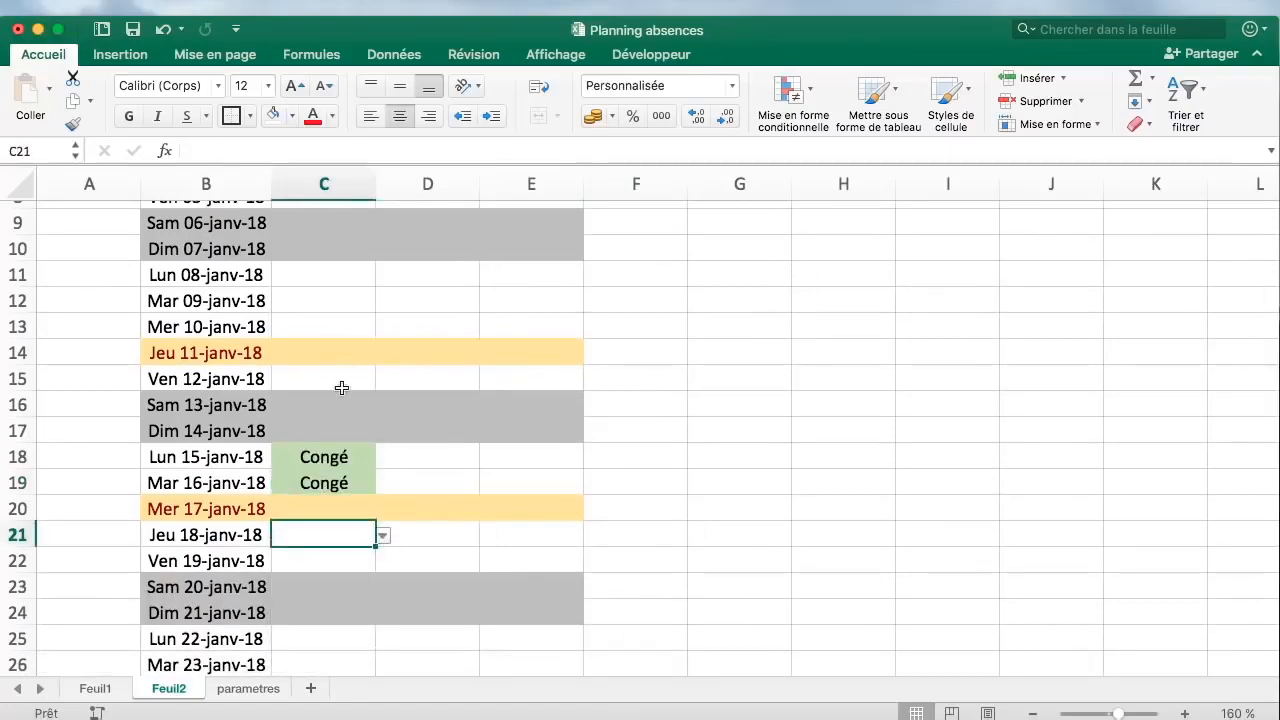
{"action": "left_click", "coordinate": [382, 537]}
{"action": "left_click", "coordinate": [357, 596]}
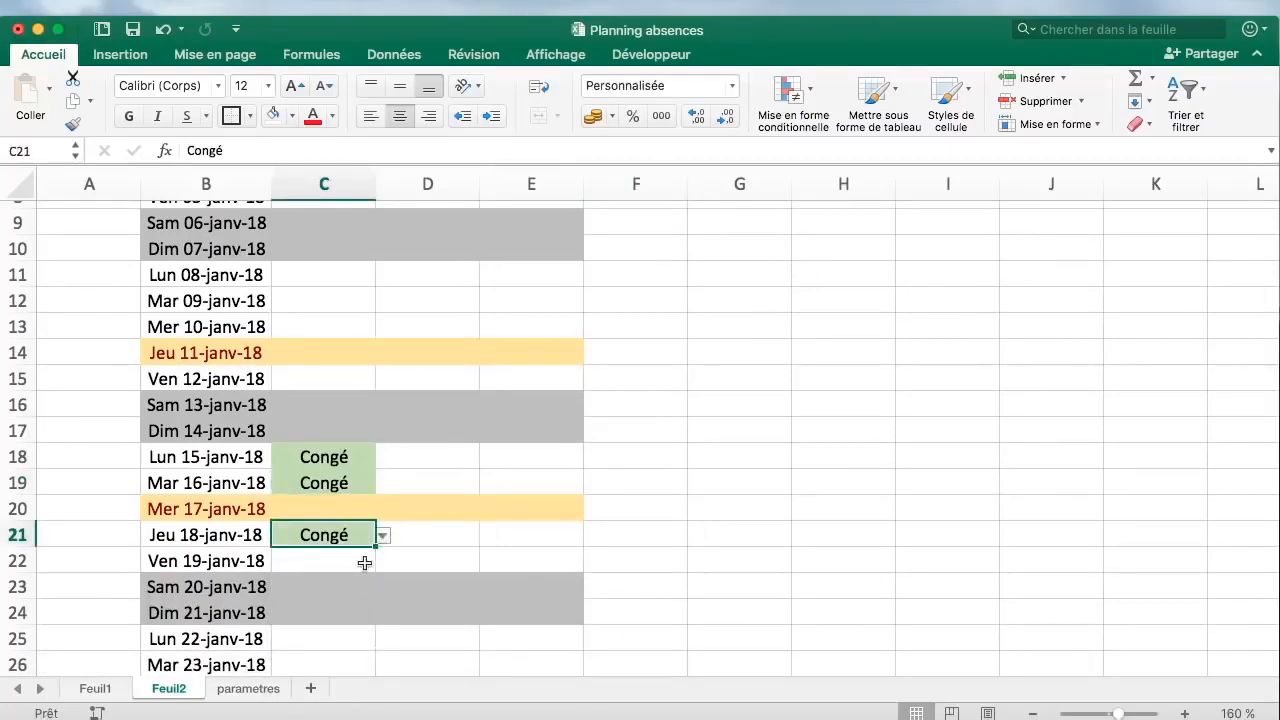
{"action": "left_click", "coordinate": [364, 563]}
{"action": "left_click", "coordinate": [382, 563]}
{"action": "left_click", "coordinate": [315, 620]}
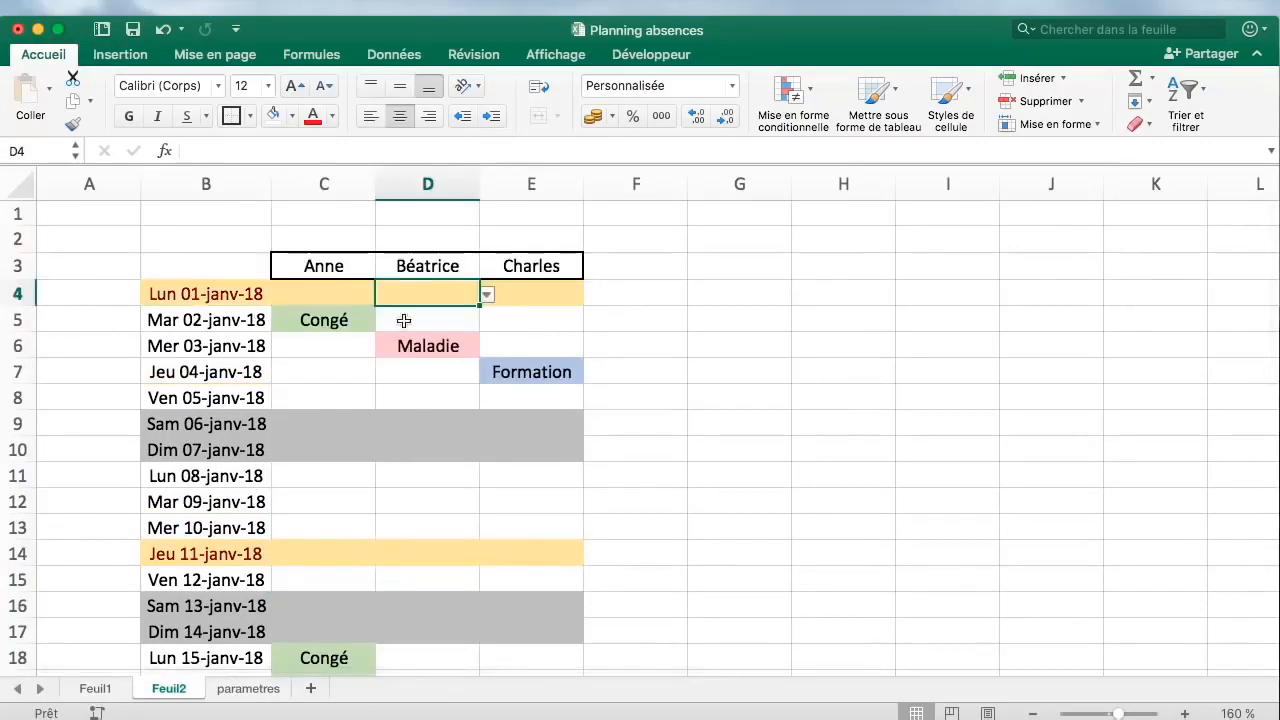
{"action": "left_click", "coordinate": [474, 366]}
{"action": "left_click", "coordinate": [588, 291]}
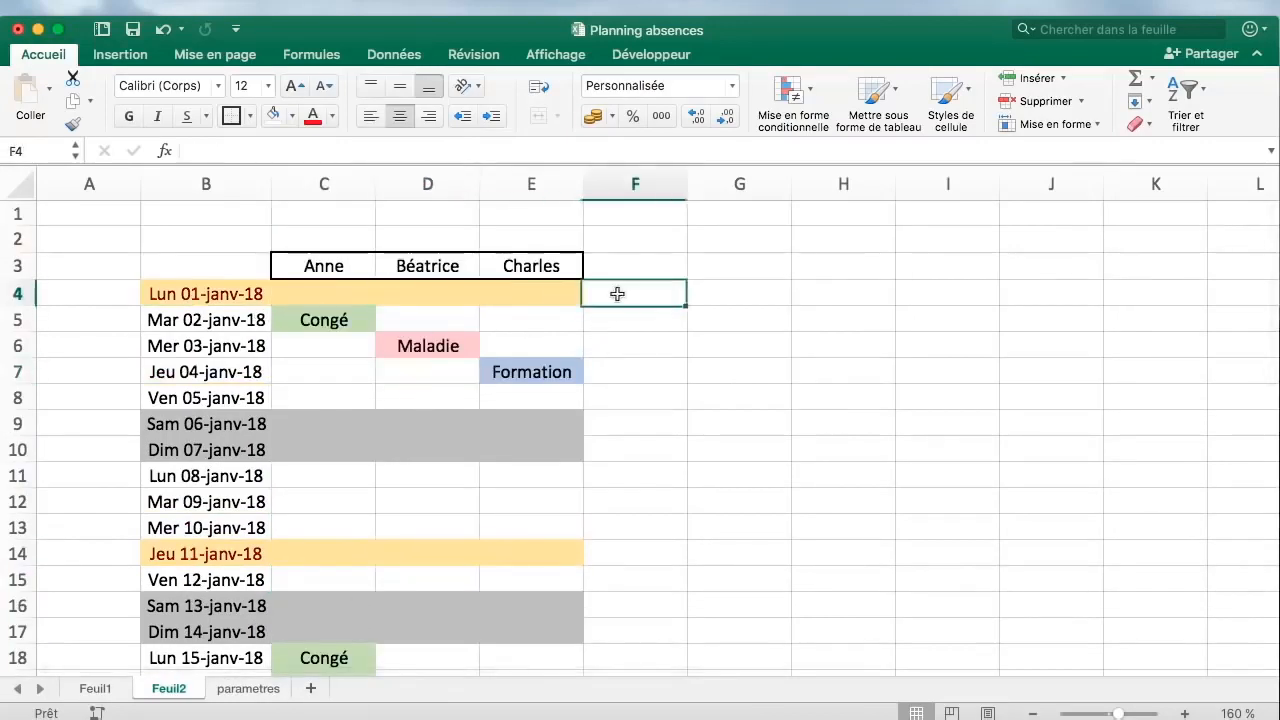
{"action": "left_click", "coordinate": [208, 269]}
{"action": "left_click_drag", "start_coordinate": [208, 269], "coordinate": [548, 326]}
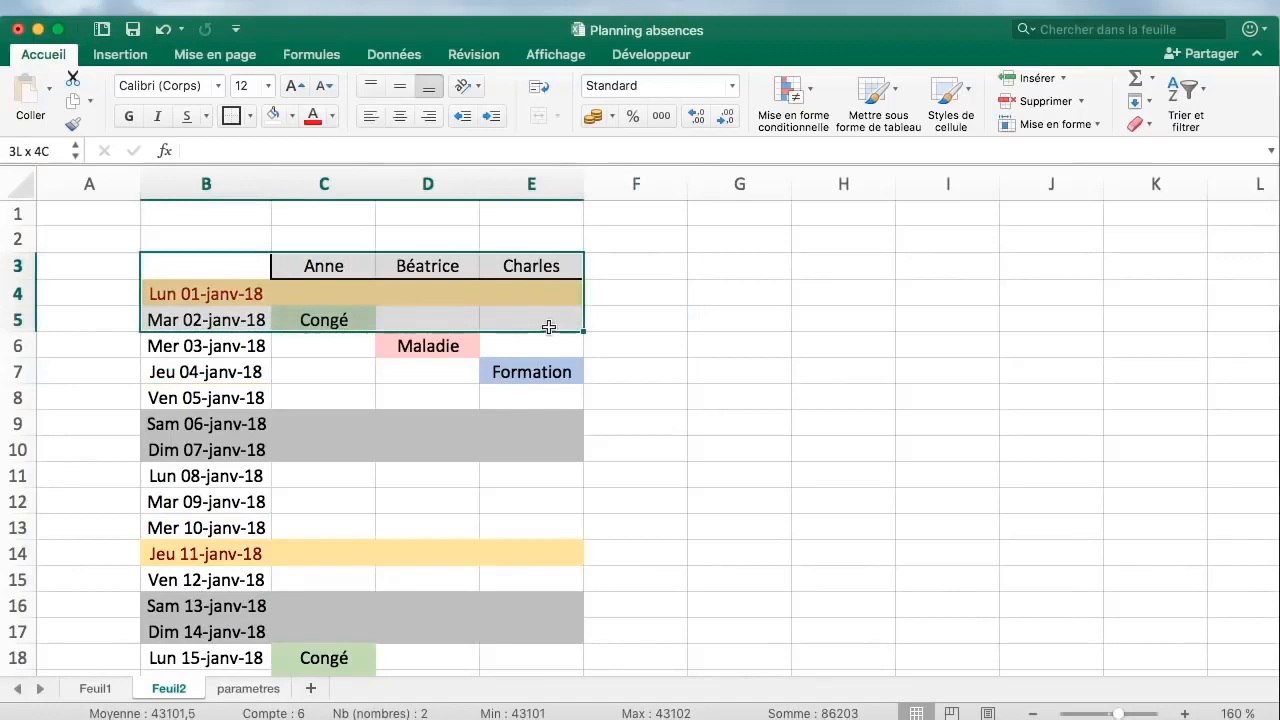
{"action": "left_click", "coordinate": [697, 346]}
{"action": "left_click", "coordinate": [30, 266]}
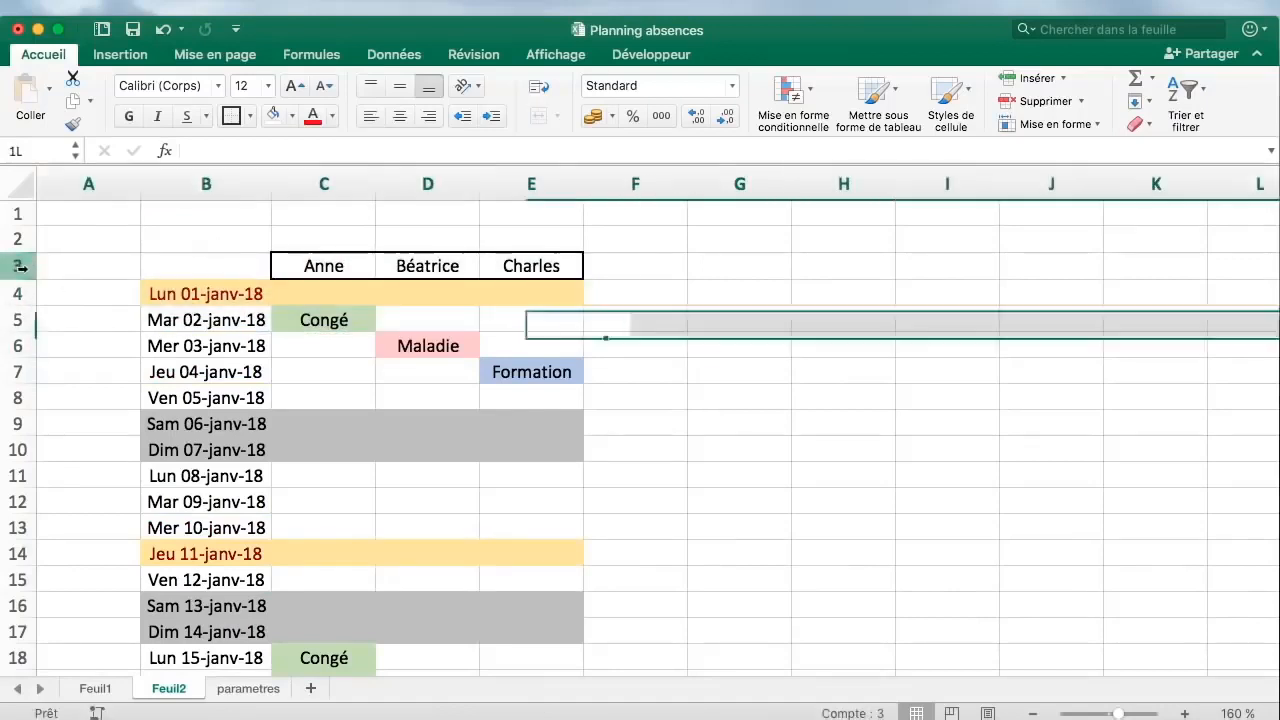
{"action": "left_click", "coordinate": [555, 54]}
{"action": "left_click", "coordinate": [650, 90]}
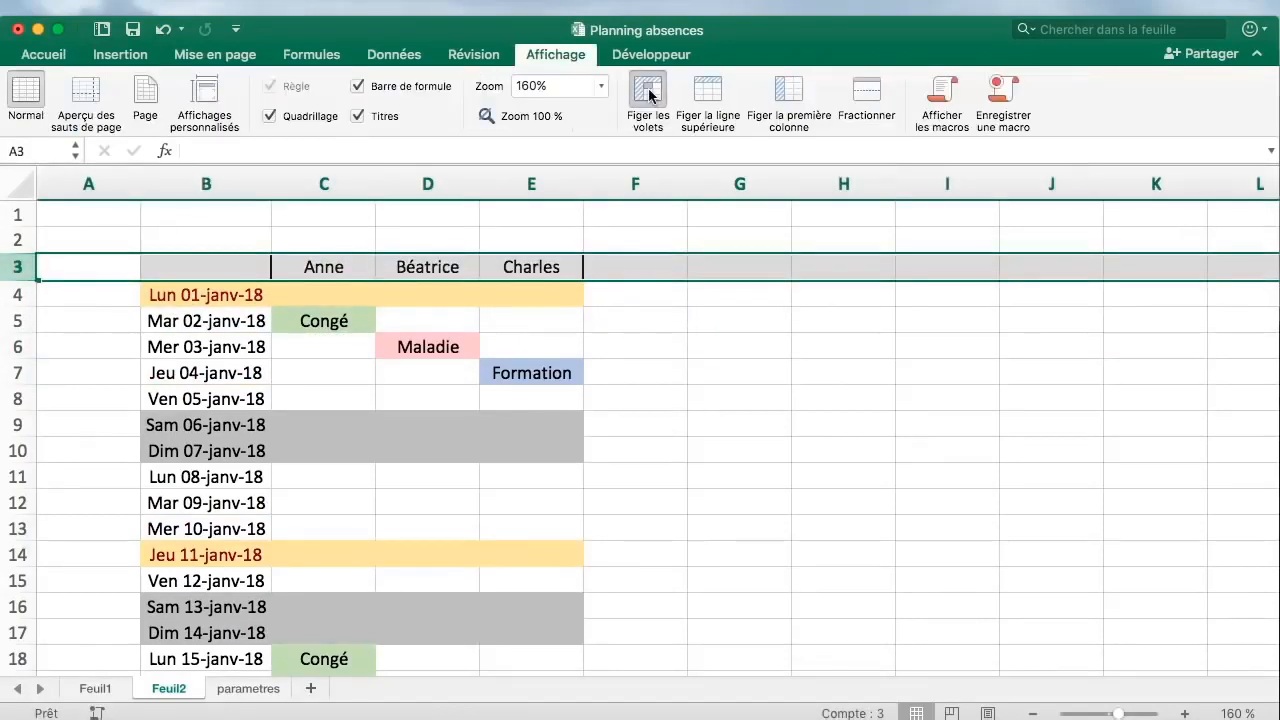
{"action": "left_click", "coordinate": [652, 369]}
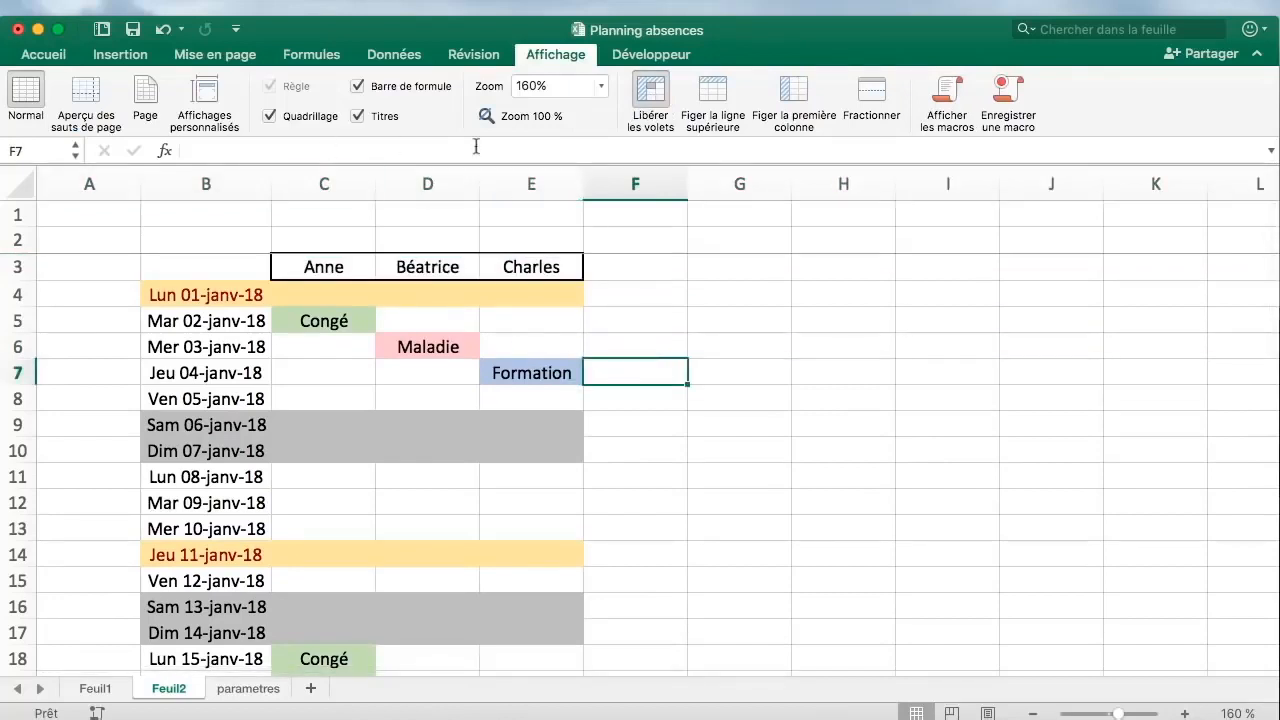
{"action": "left_click", "coordinate": [650, 92]}
Freeze the panes above row 4 so the employee header row stays in view while the dates scroll
{"action": "left_click", "coordinate": [18, 294]}
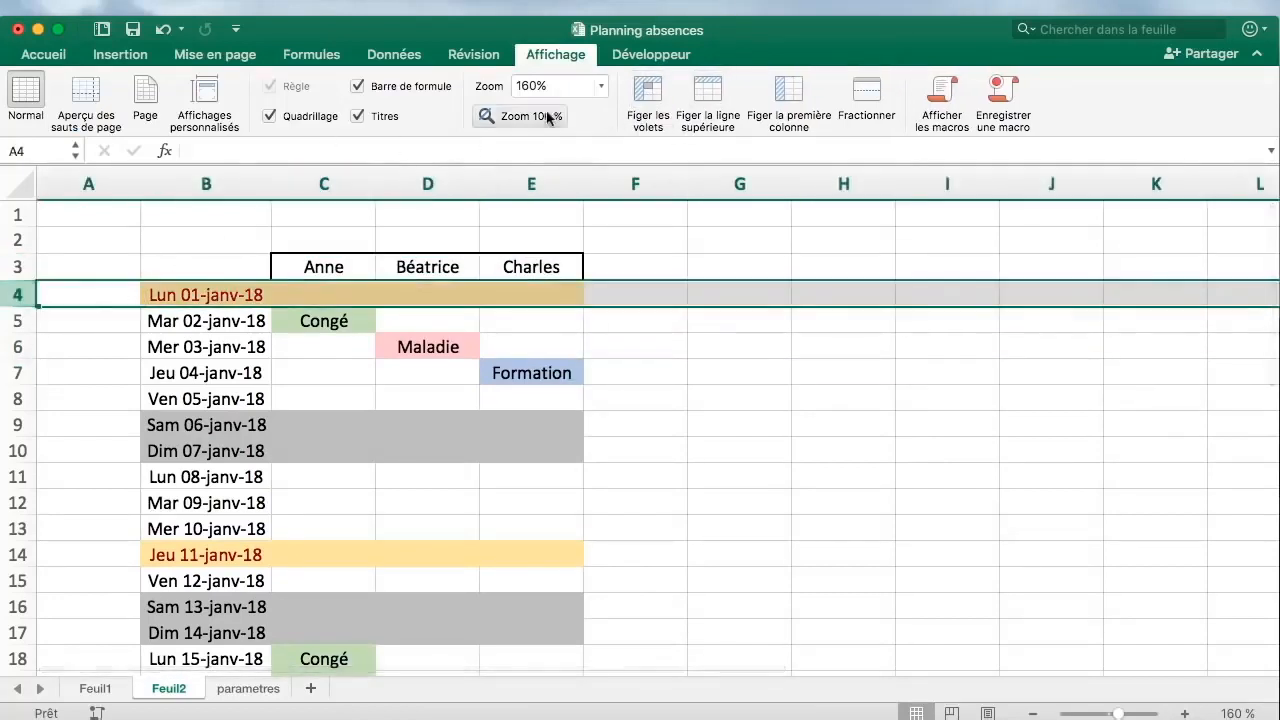
{"action": "left_click", "coordinate": [657, 88]}
{"action": "left_click", "coordinate": [663, 371]}
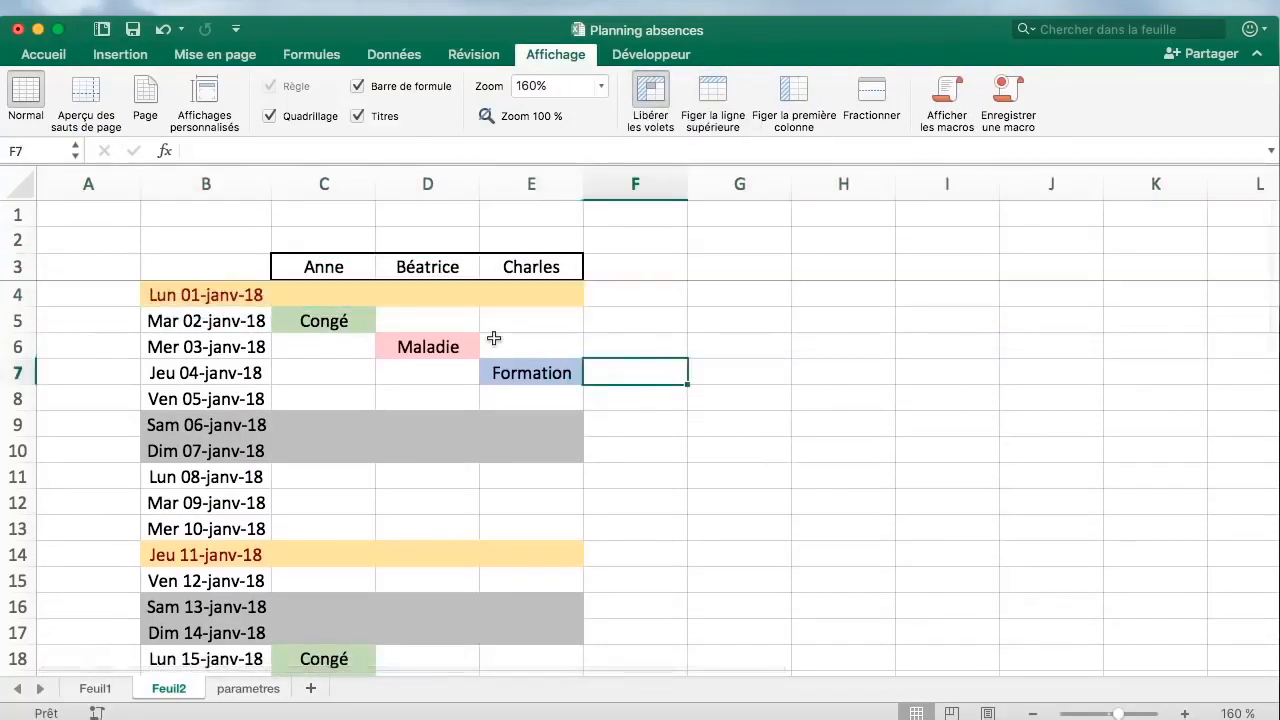
{"action": "left_click", "coordinate": [267, 326]}
{"action": "scroll", "coordinate": [397, 369], "scroll_direction": "down", "scroll_amount": 6}
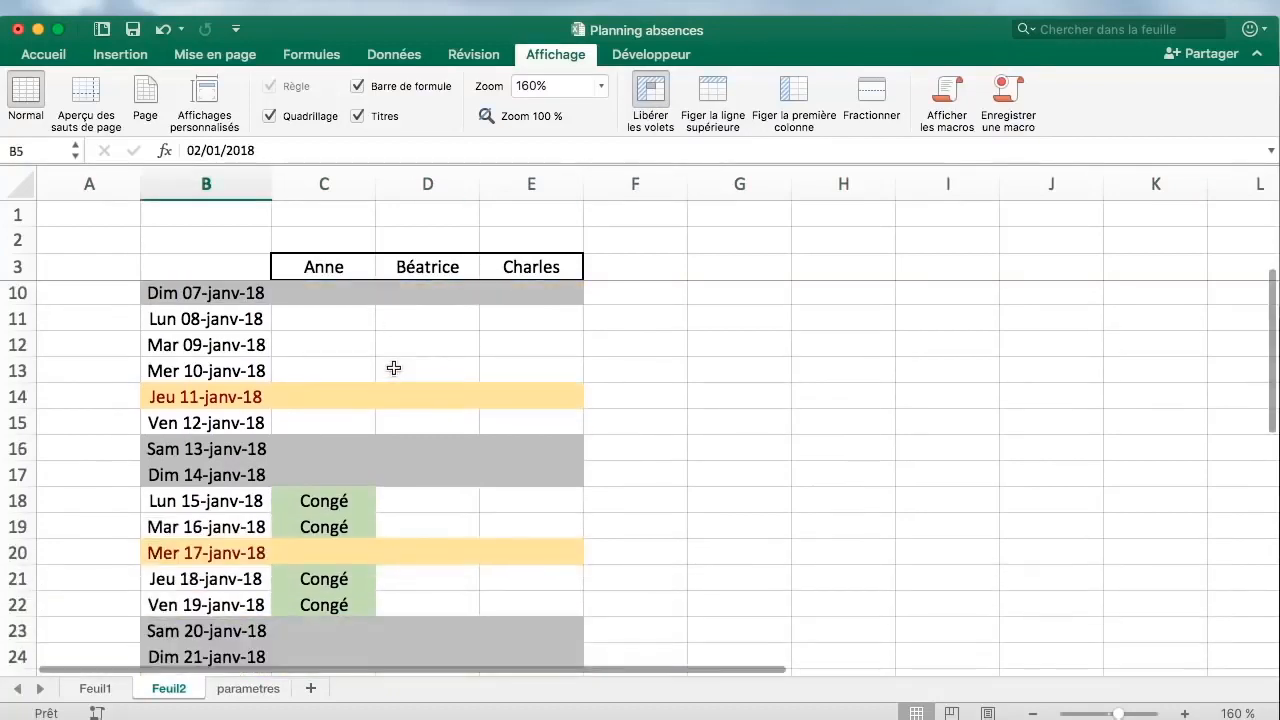
{"action": "scroll", "coordinate": [440, 381], "scroll_direction": "up", "scroll_amount": 2}
{"action": "scroll", "coordinate": [440, 381], "scroll_direction": "up", "scroll_amount": 4}
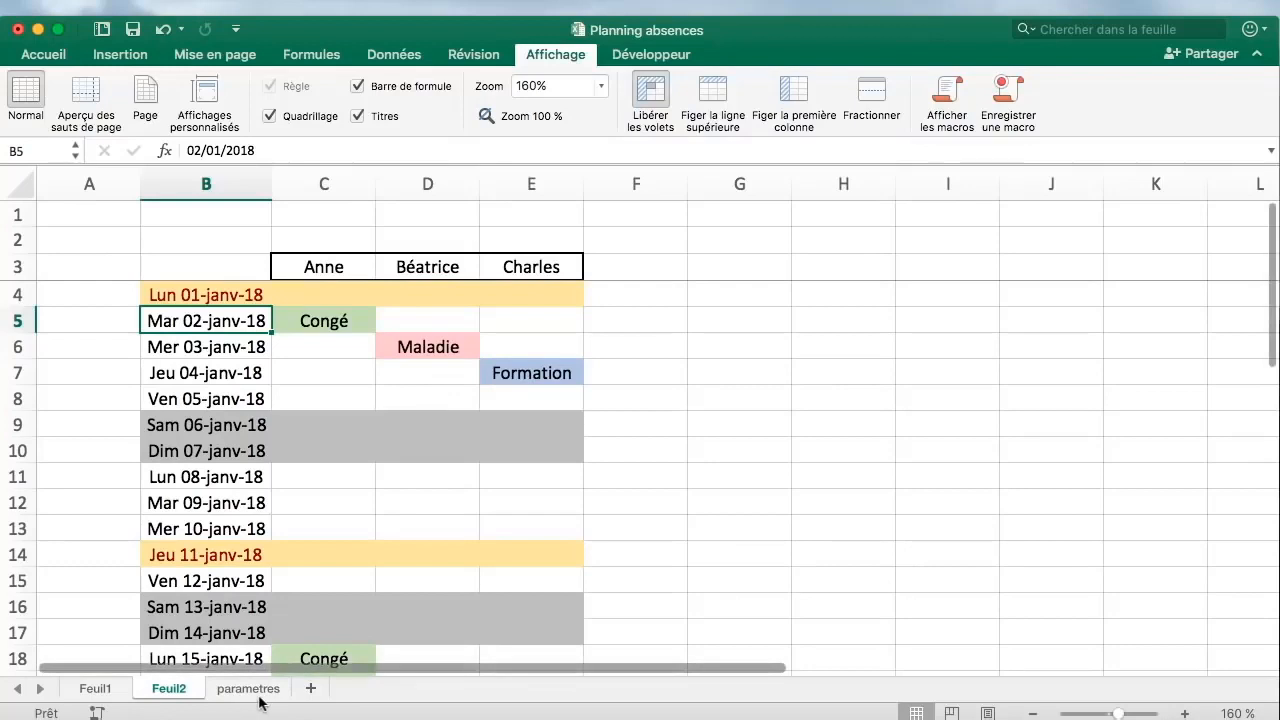
Rename the Feuil2 sheet as Planning
{"action": "double_click", "coordinate": [181, 689]}
{"action": "type", "text": "P"}
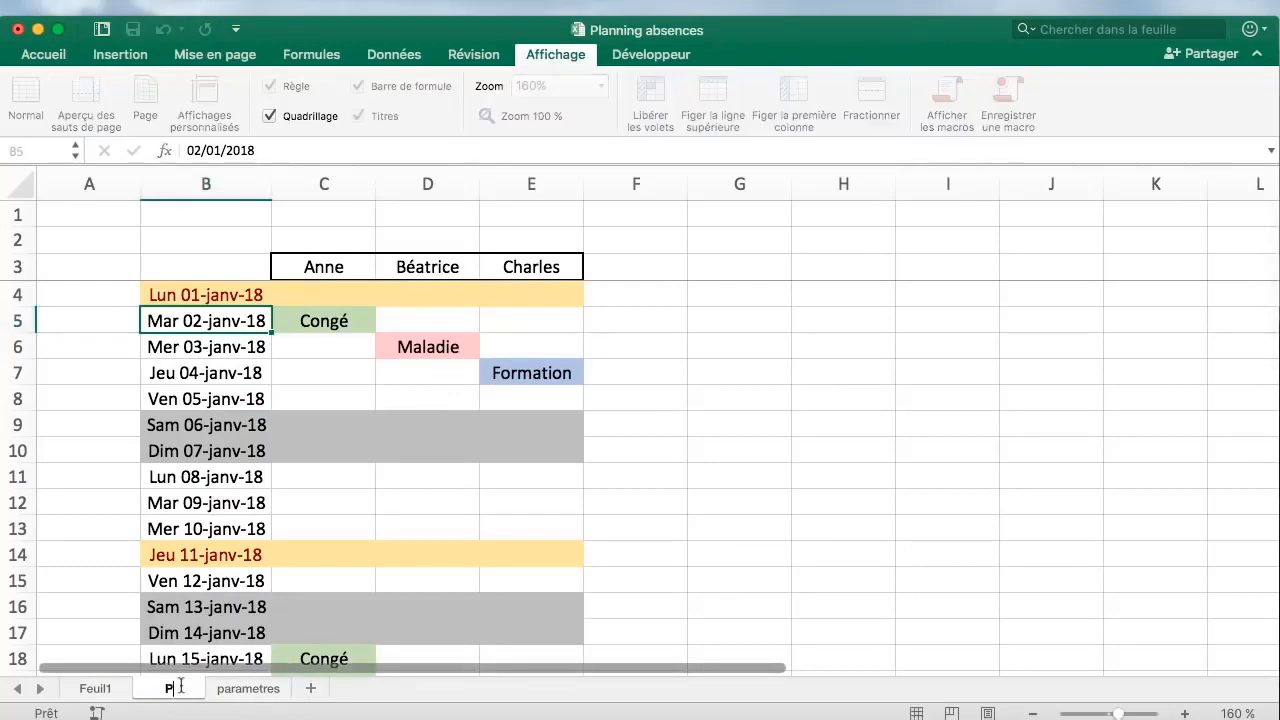
{"action": "type", "text": "lanning"}
{"action": "key", "text": "Return"}
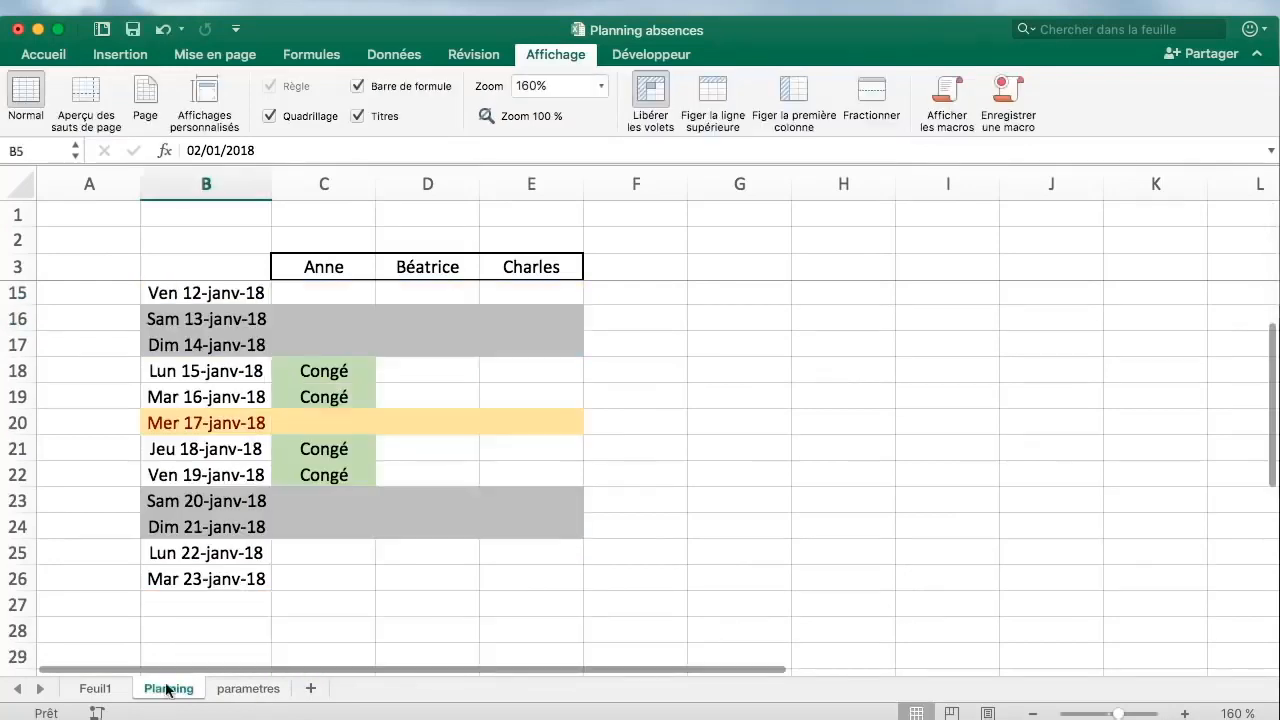
Set the zoom of the empty Feuil1 sheet to 160% and rename the sheet as Résumé
{"action": "left_click", "coordinate": [95, 688]}
{"action": "left_click", "coordinate": [1187, 714]}
{"action": "left_click", "coordinate": [1187, 714]}
{"action": "left_click", "coordinate": [1187, 714]}
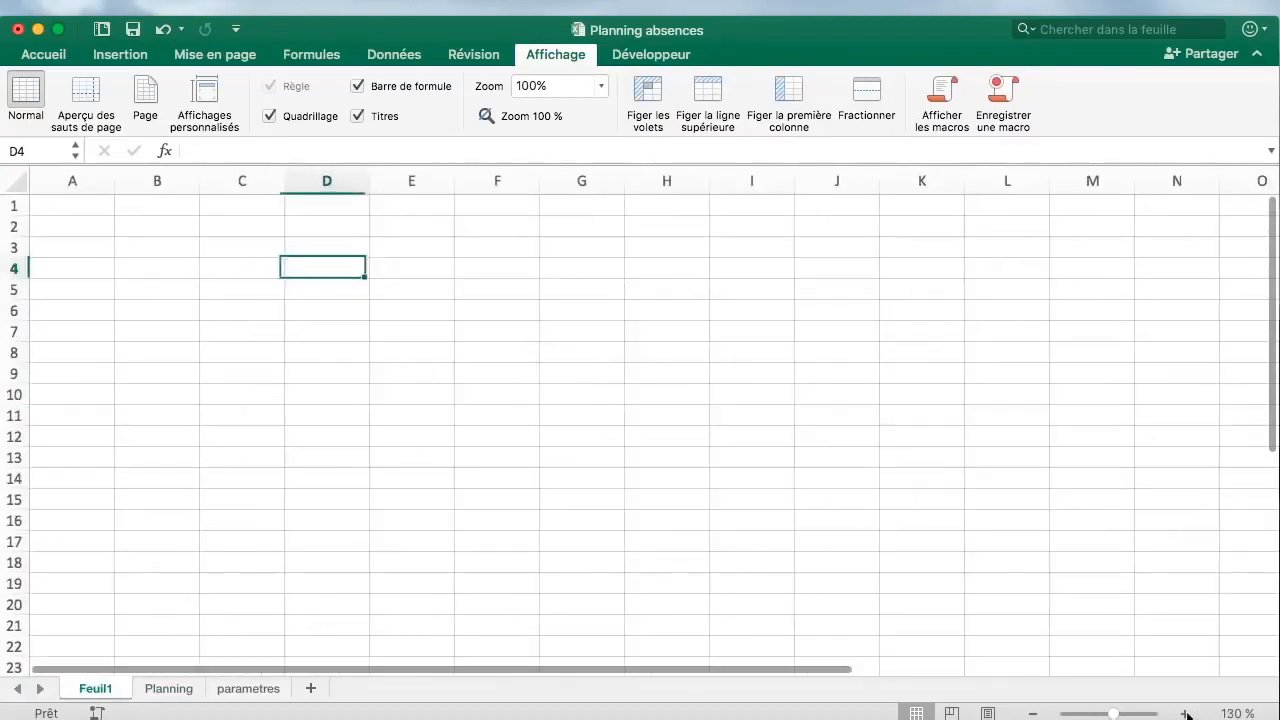
{"action": "left_click", "coordinate": [1187, 714]}
{"action": "left_click", "coordinate": [1187, 714]}
{"action": "left_click", "coordinate": [1187, 714]}
{"action": "double_click", "coordinate": [115, 688]}
{"action": "type", "text": "Résum"}
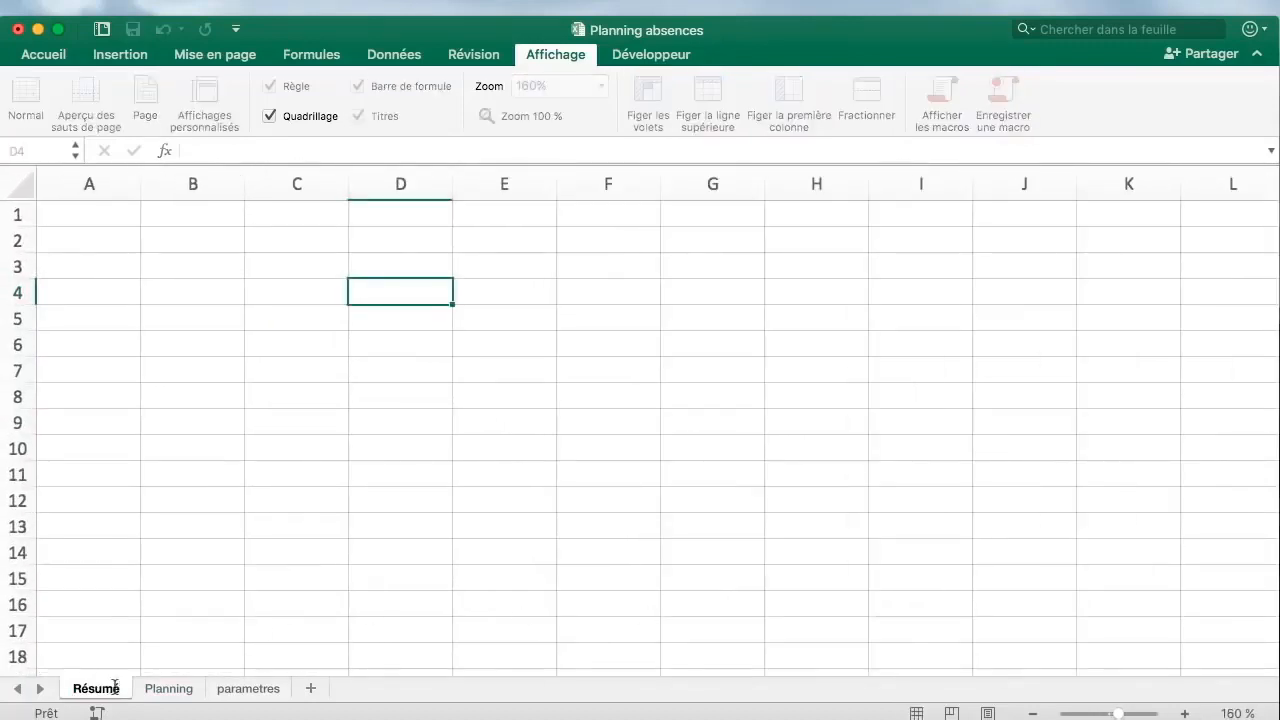
{"action": "type", "text": "é"}
{"action": "key", "text": "Return"}
Copy the Absences list in E2:E5 of the parametres sheet to the Résumé sheet, starting at B2
{"action": "left_click", "coordinate": [277, 690]}
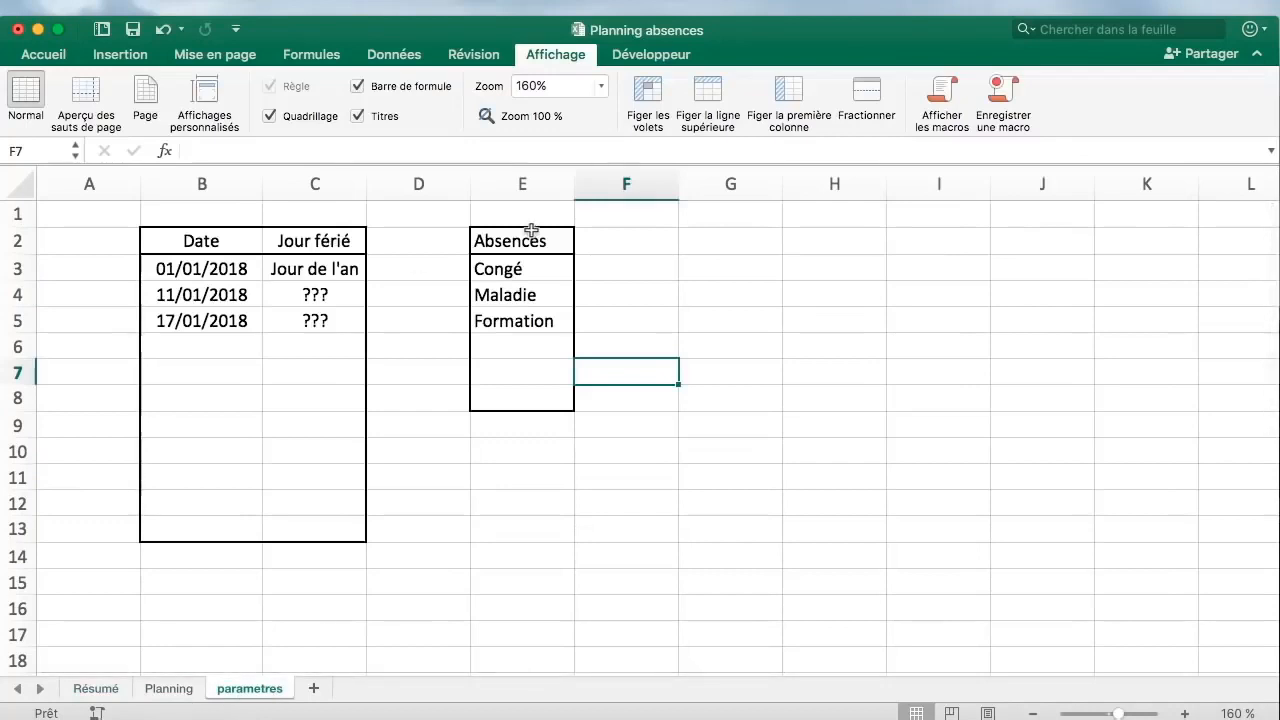
{"action": "left_click_drag", "start_coordinate": [531, 231], "coordinate": [527, 318]}
{"action": "key", "text": "super+c"}
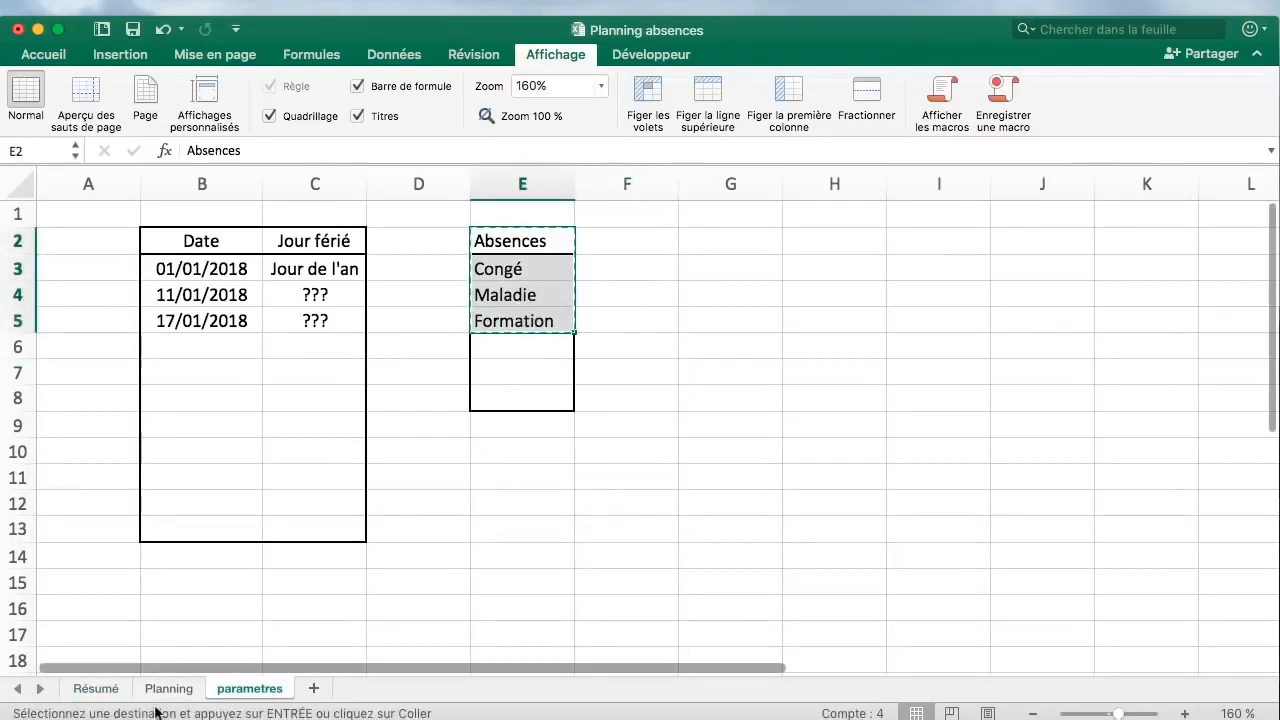
{"action": "left_click", "coordinate": [80, 689]}
{"action": "left_click", "coordinate": [127, 242]}
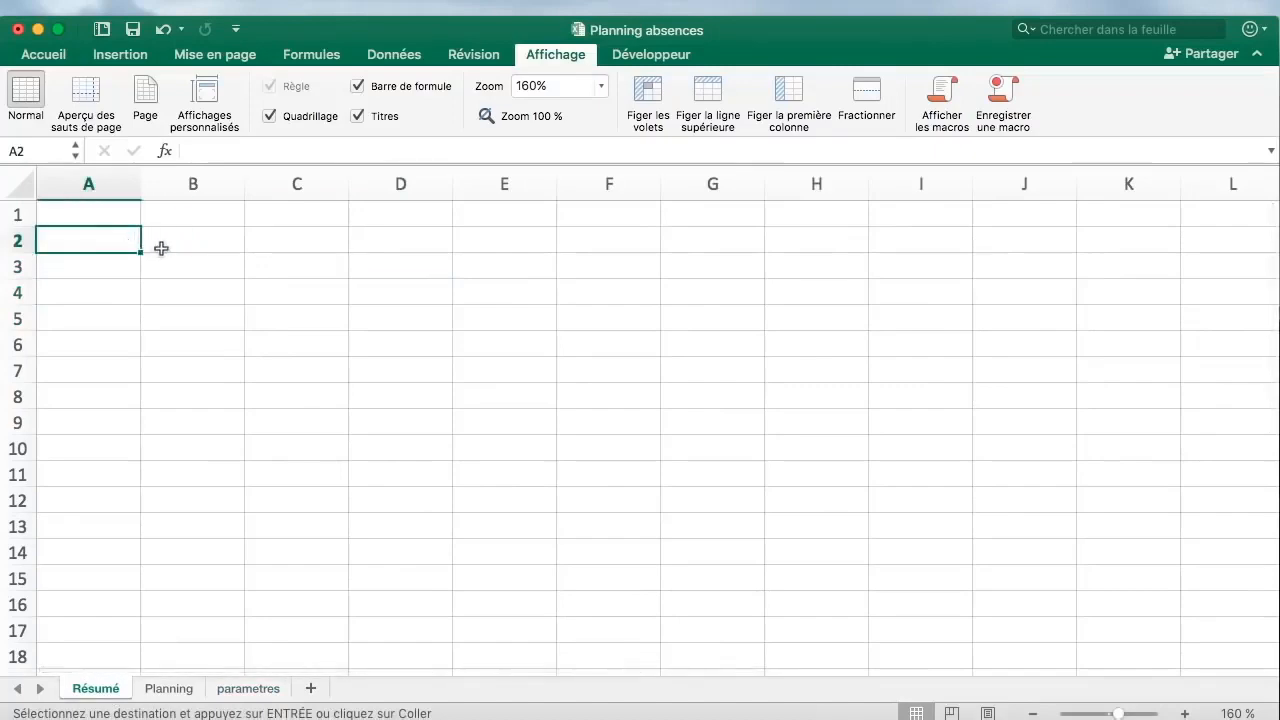
{"action": "left_click", "coordinate": [161, 248]}
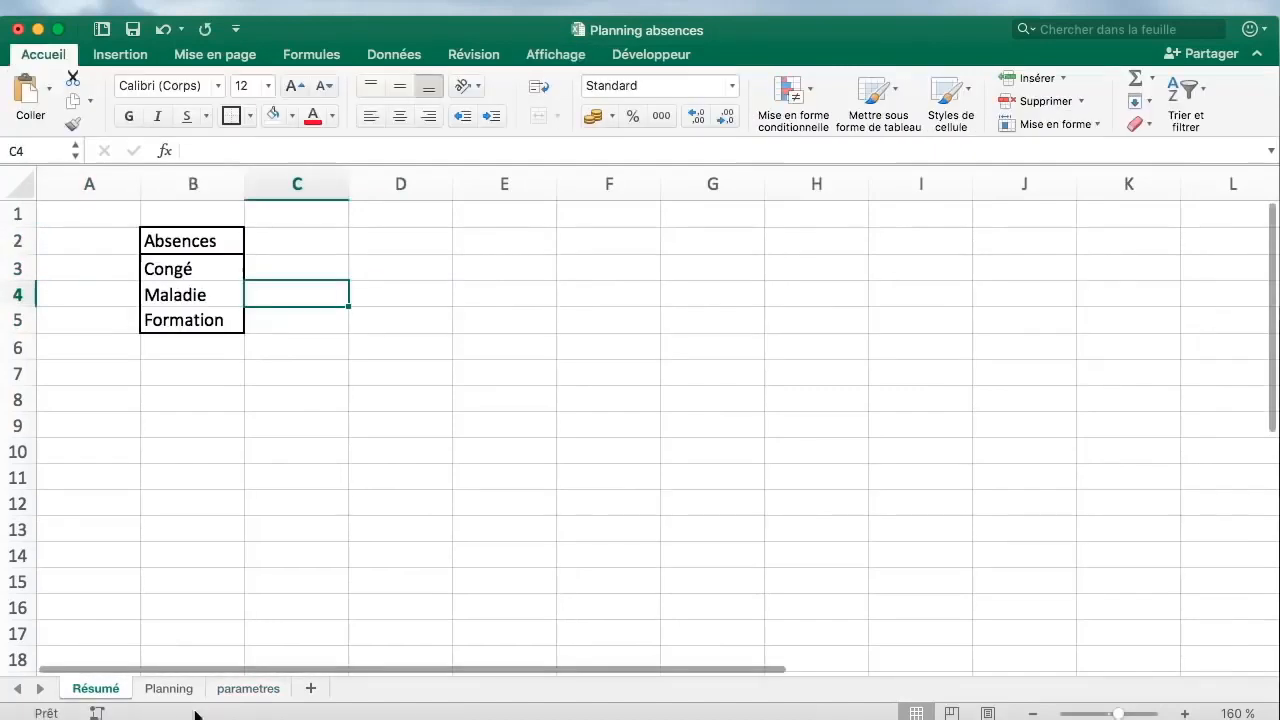
Copy the employee headers in C3:E3 of the Planning sheet to the Résumé sheet, starting at C2
{"action": "left_click", "coordinate": [168, 688]}
{"action": "left_click_drag", "start_coordinate": [343, 252], "coordinate": [531, 267]}
{"action": "left_click", "coordinate": [95, 688]}
{"action": "left_click", "coordinate": [297, 293]}
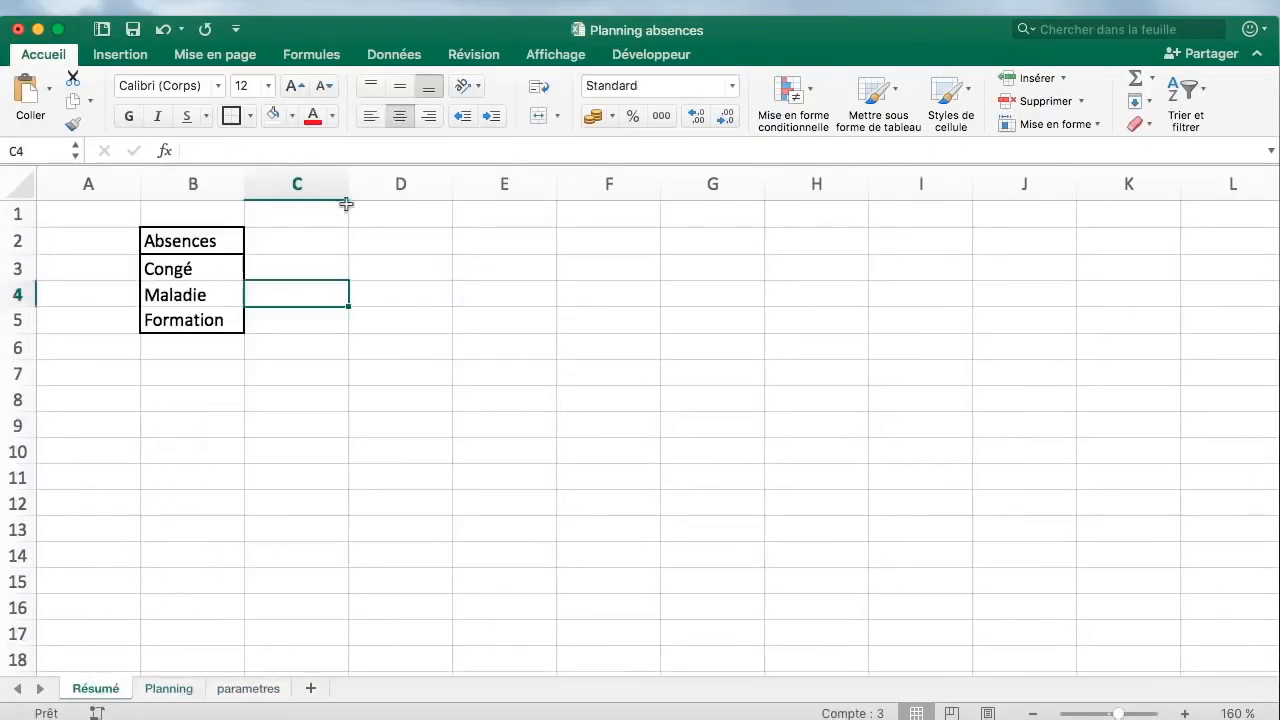
{"action": "left_click", "coordinate": [306, 234]}
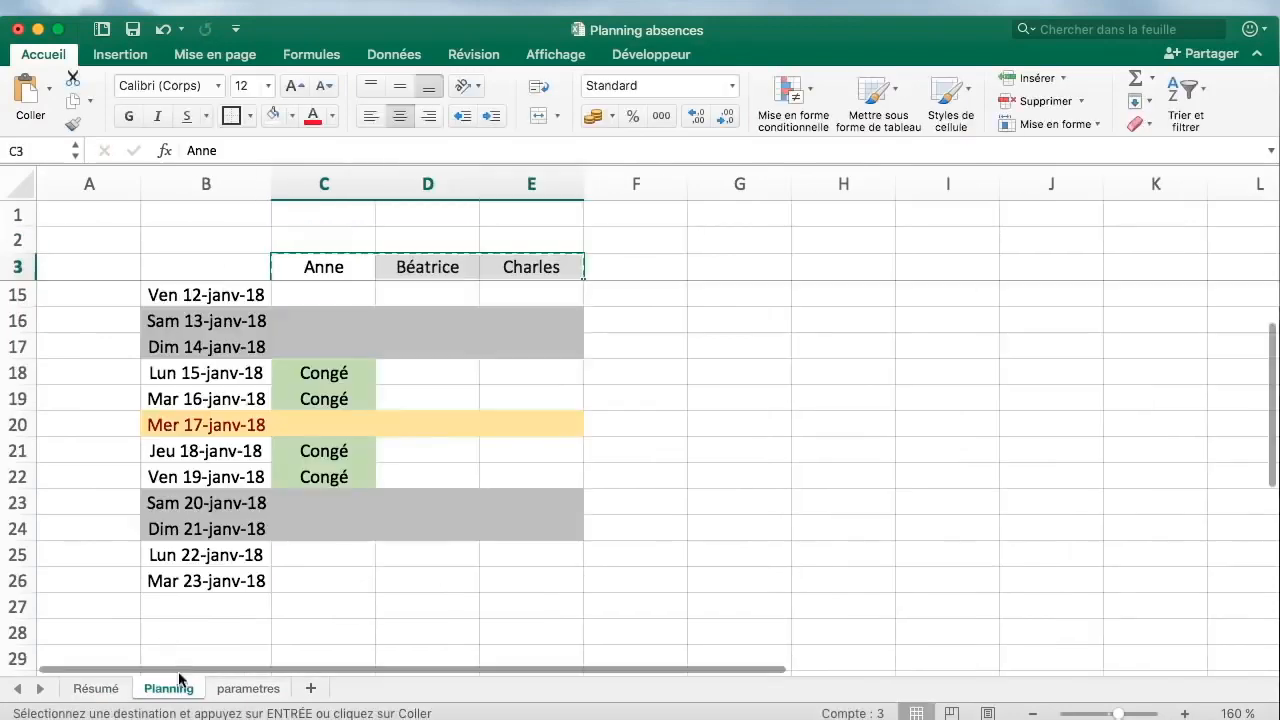
{"action": "left_click", "coordinate": [118, 688]}
{"action": "key", "text": "super+v"}
{"action": "left_click", "coordinate": [400, 397]}
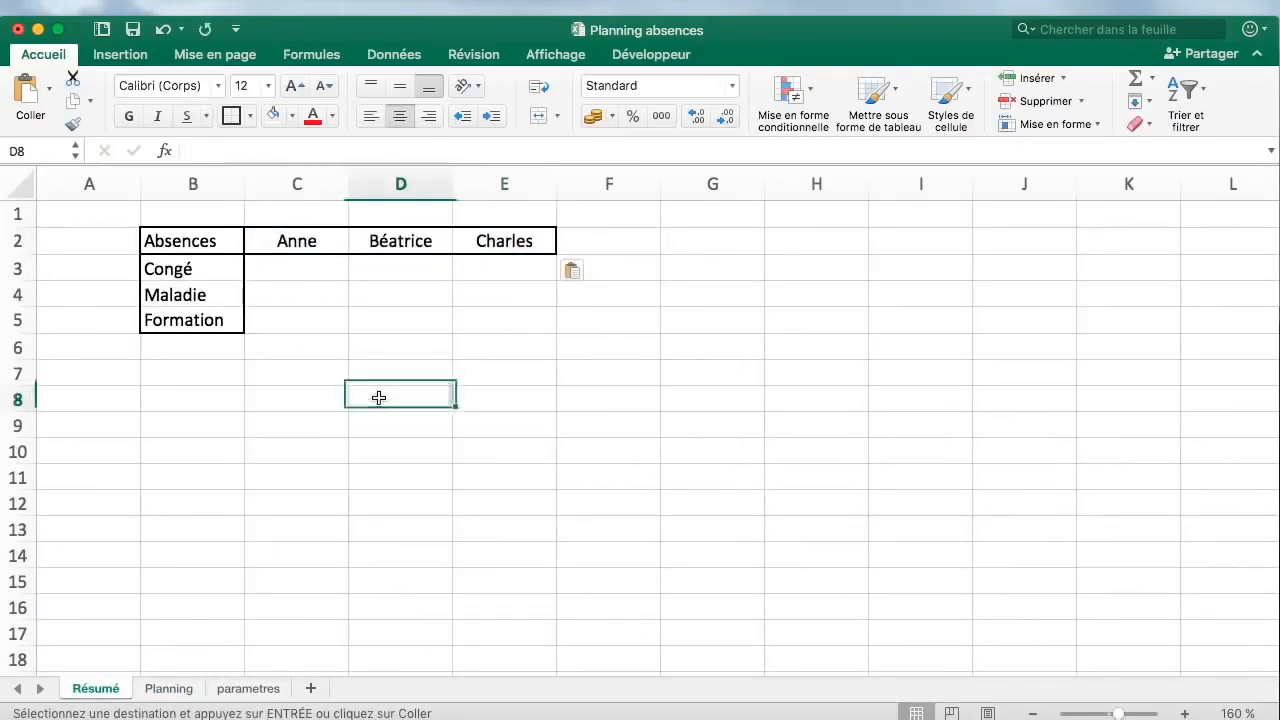
{"action": "left_click", "coordinate": [332, 314]}
On the Planning sheet, choose Formation in C12 and Maladie in C8, and return to the Résumé sheet
{"action": "left_click", "coordinate": [170, 689]}
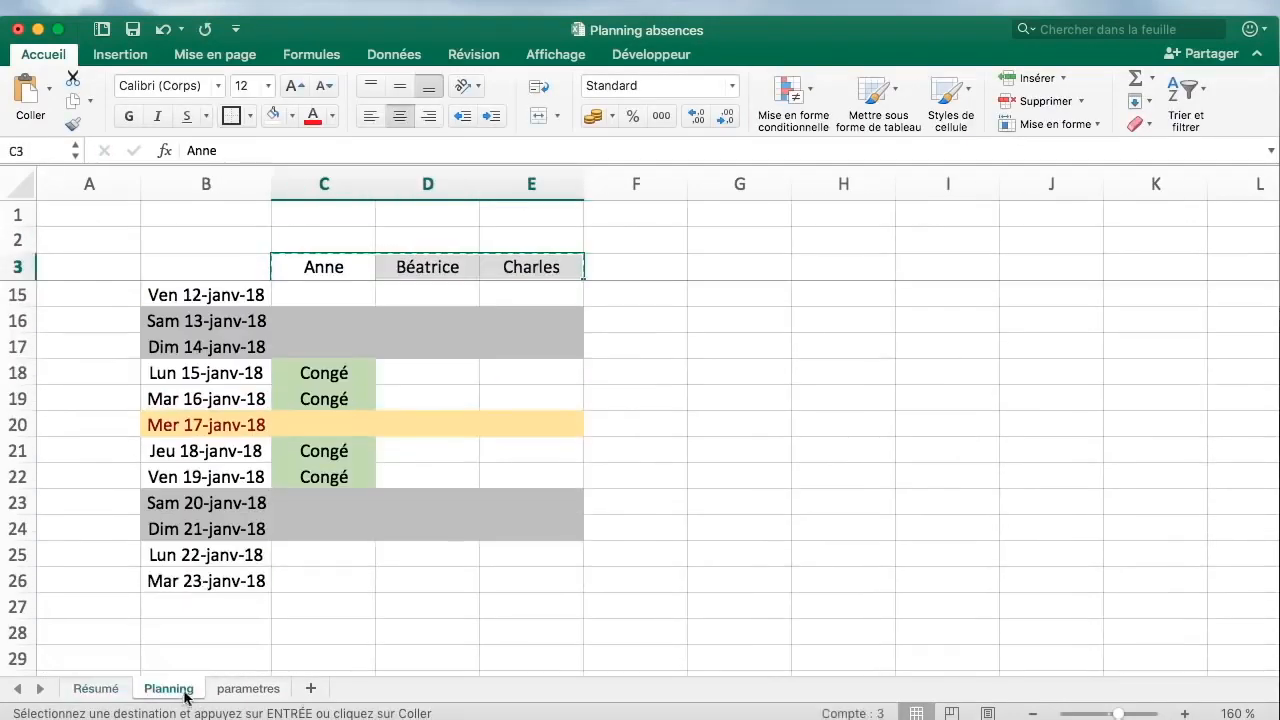
{"action": "scroll", "coordinate": [446, 460], "scroll_direction": "up", "scroll_amount": 5}
{"action": "left_click", "coordinate": [368, 434]}
{"action": "left_click", "coordinate": [383, 434]}
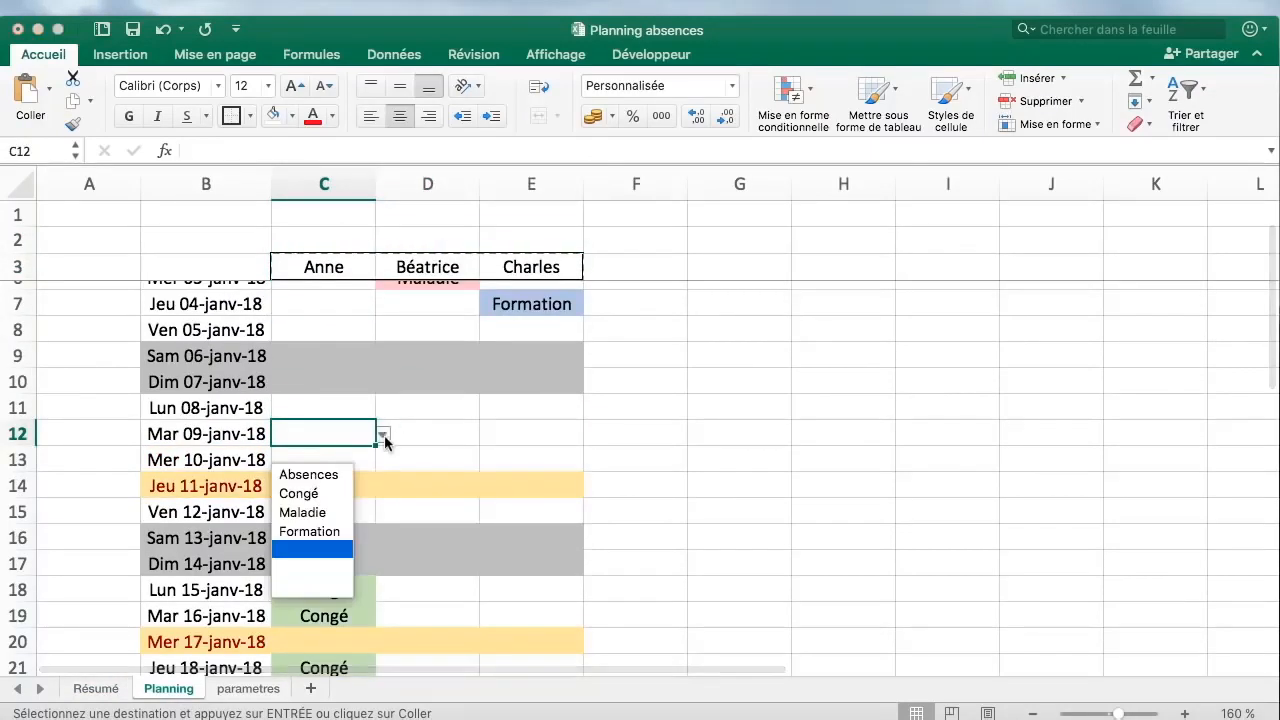
{"action": "left_click", "coordinate": [338, 535]}
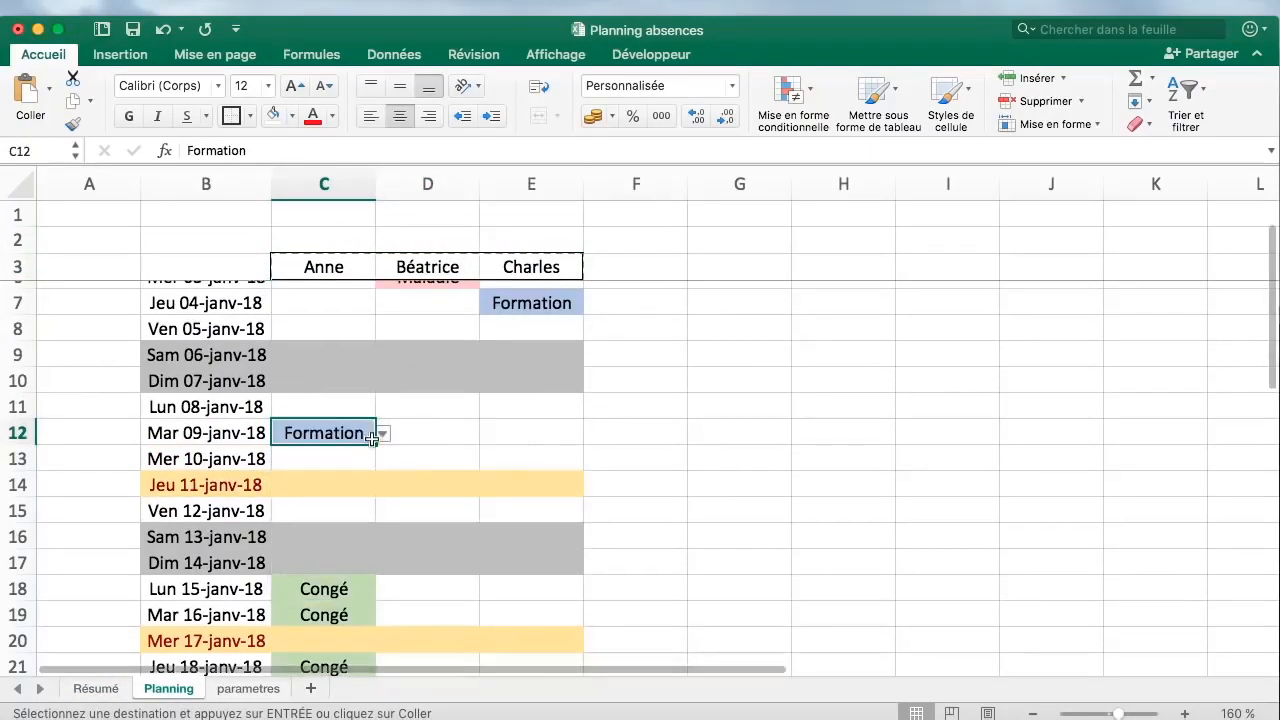
{"action": "scroll", "coordinate": [371, 436], "scroll_direction": "up", "scroll_amount": 2}
{"action": "left_click", "coordinate": [347, 376]}
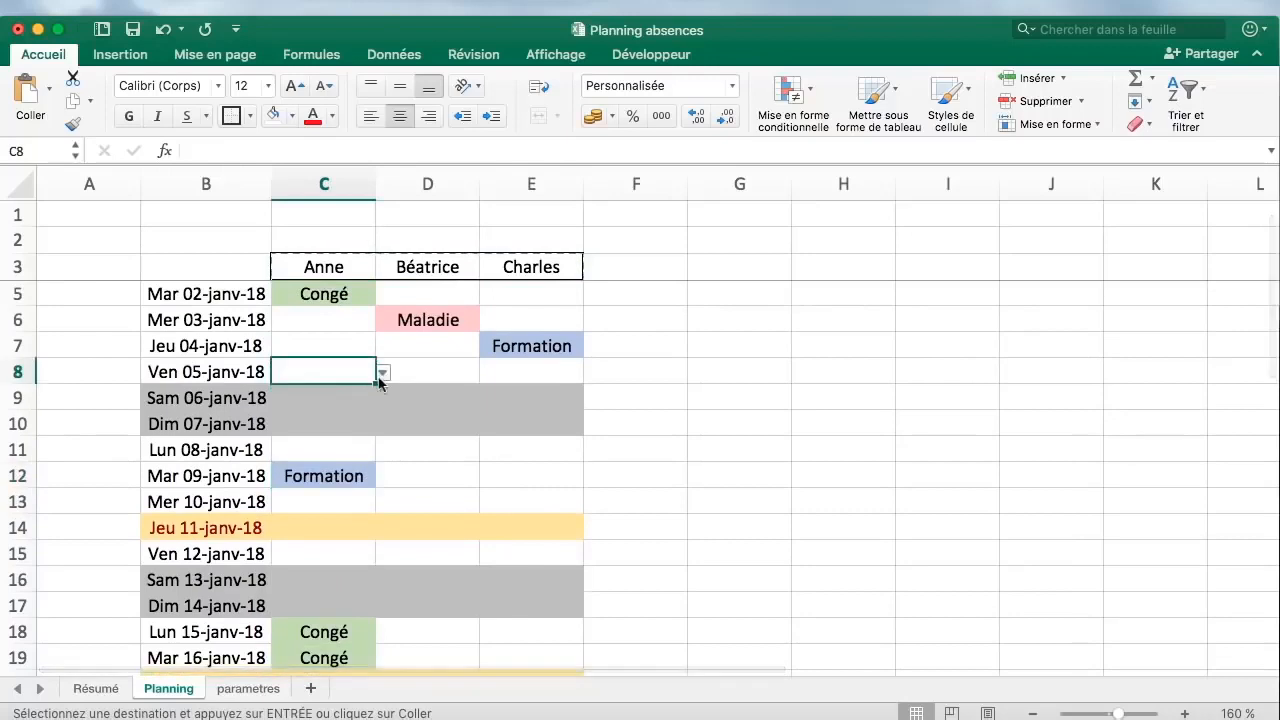
{"action": "left_click", "coordinate": [383, 372]}
{"action": "left_click", "coordinate": [343, 437]}
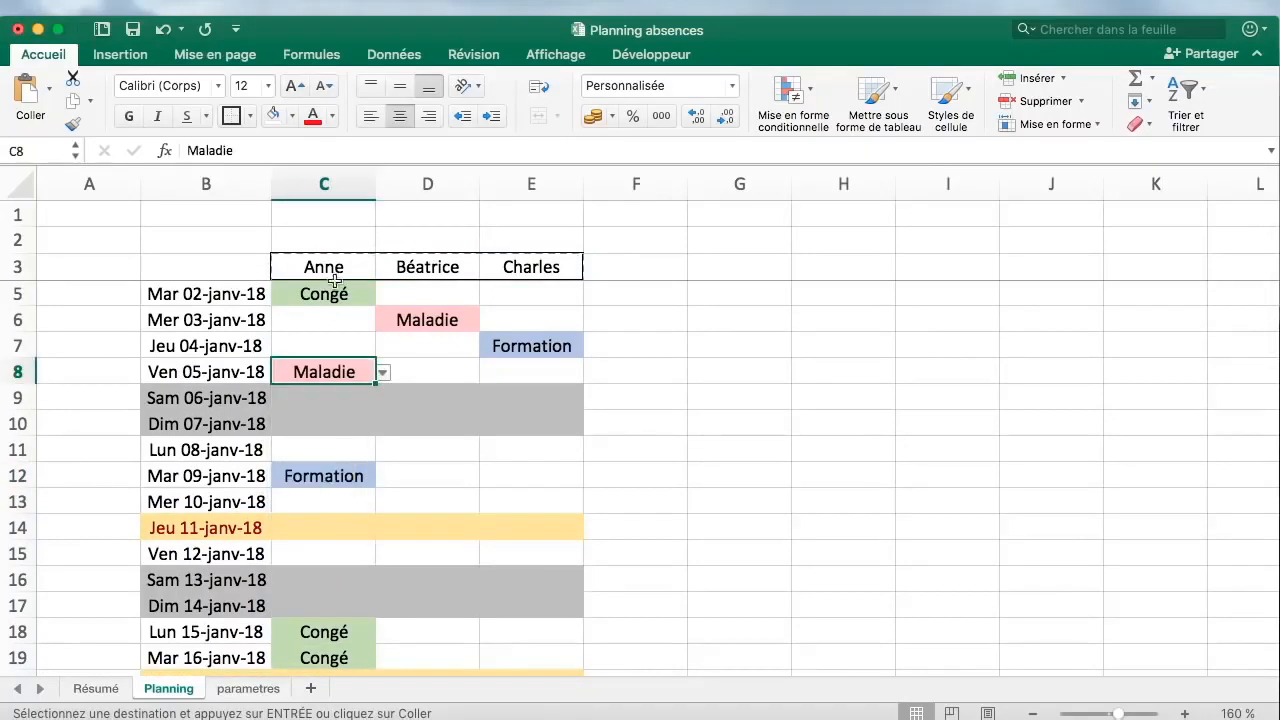
{"action": "scroll", "coordinate": [349, 448], "scroll_direction": "down", "scroll_amount": 4}
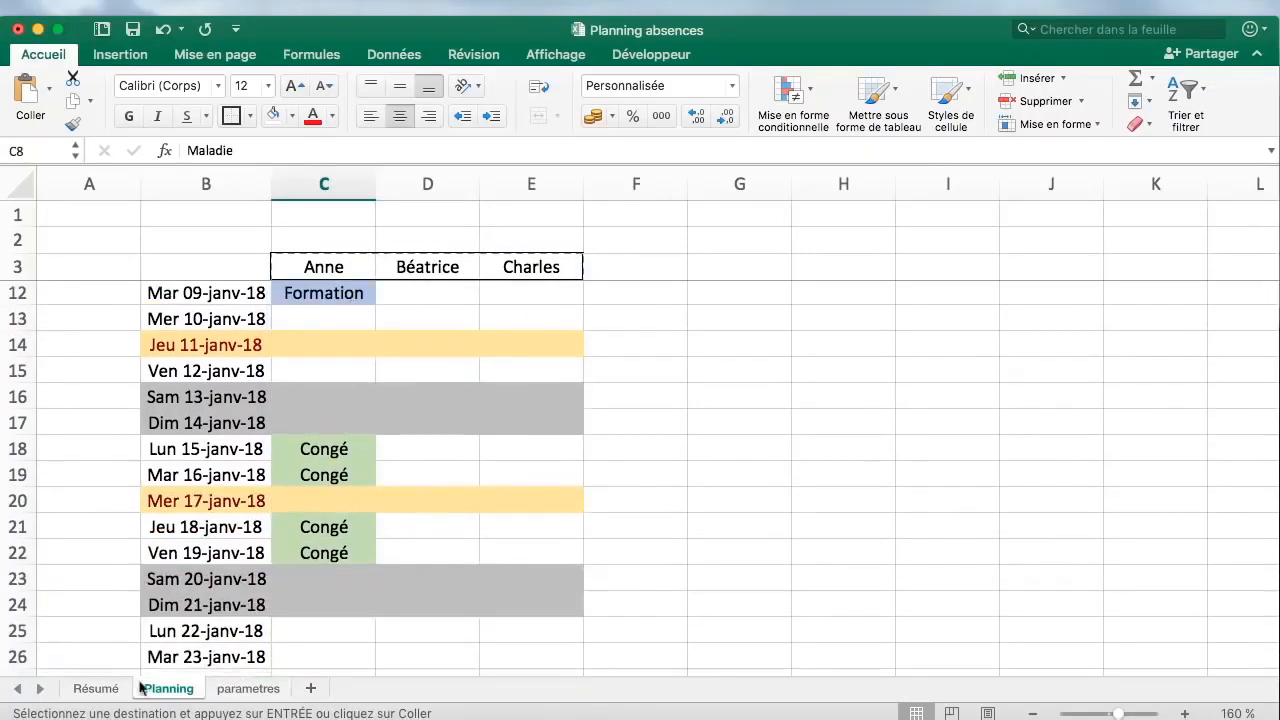
{"action": "left_click", "coordinate": [95, 688]}
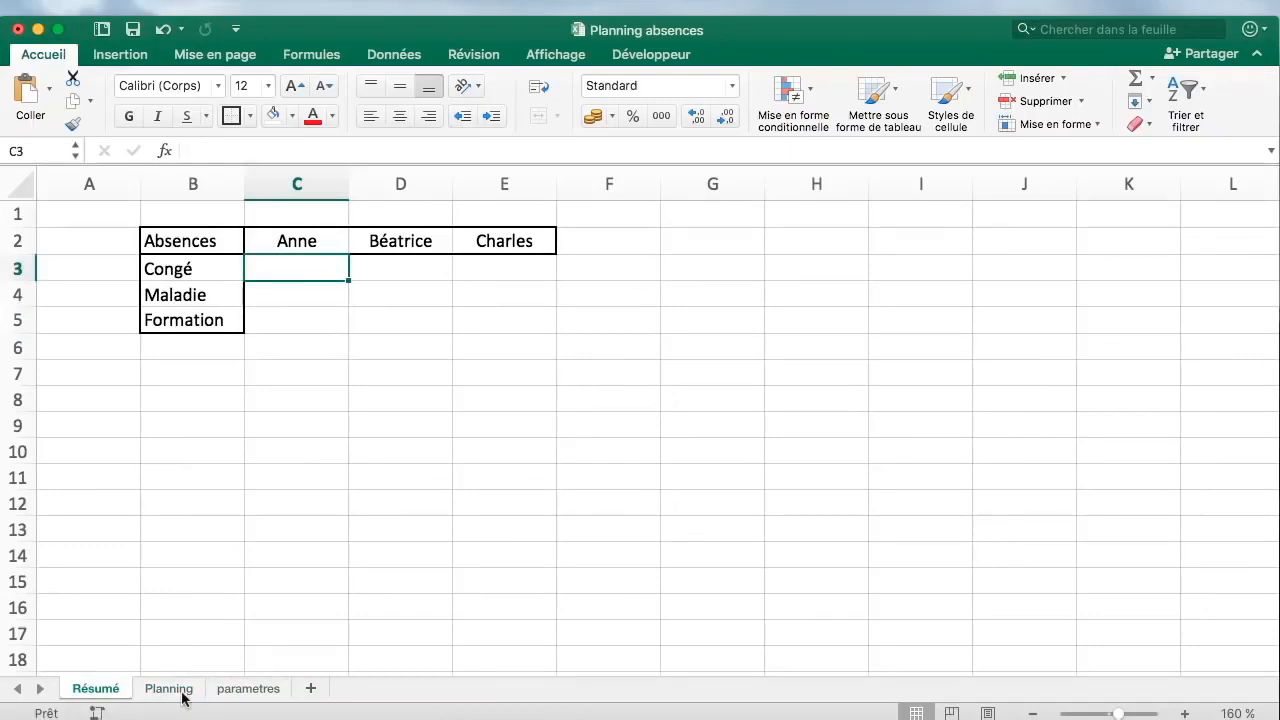
{"action": "left_click", "coordinate": [195, 268]}
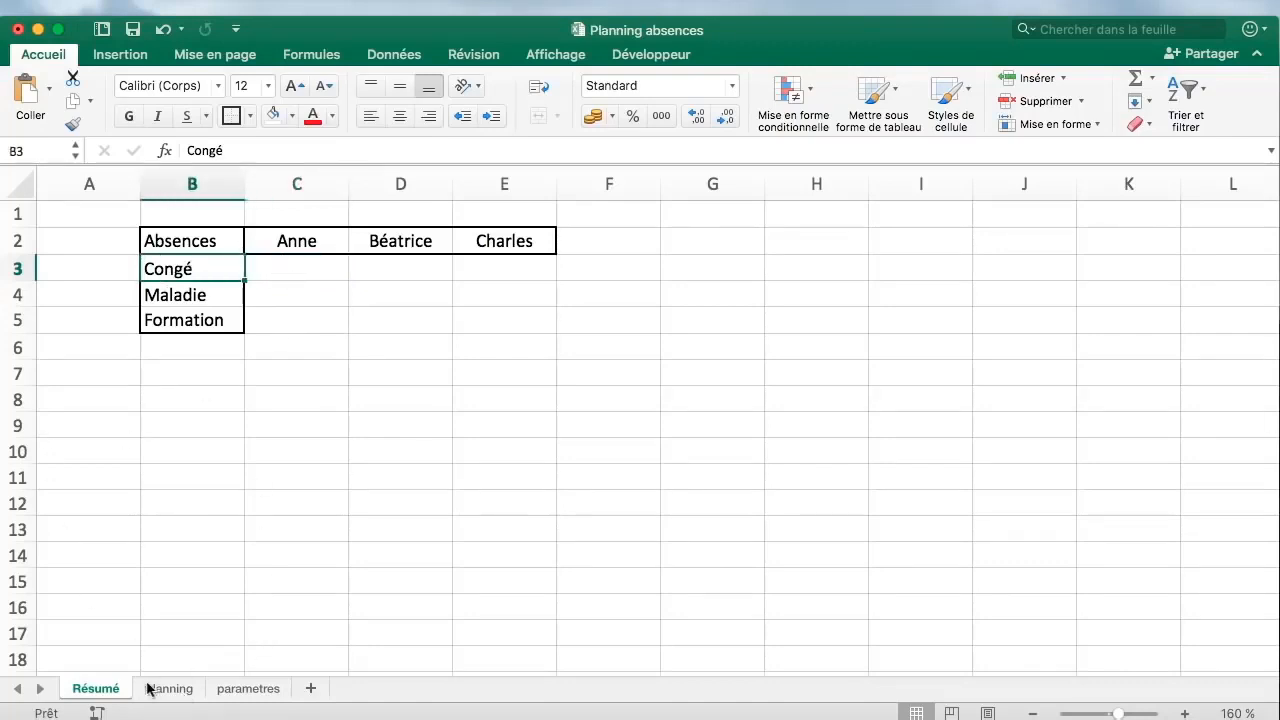
{"action": "left_click", "coordinate": [196, 690]}
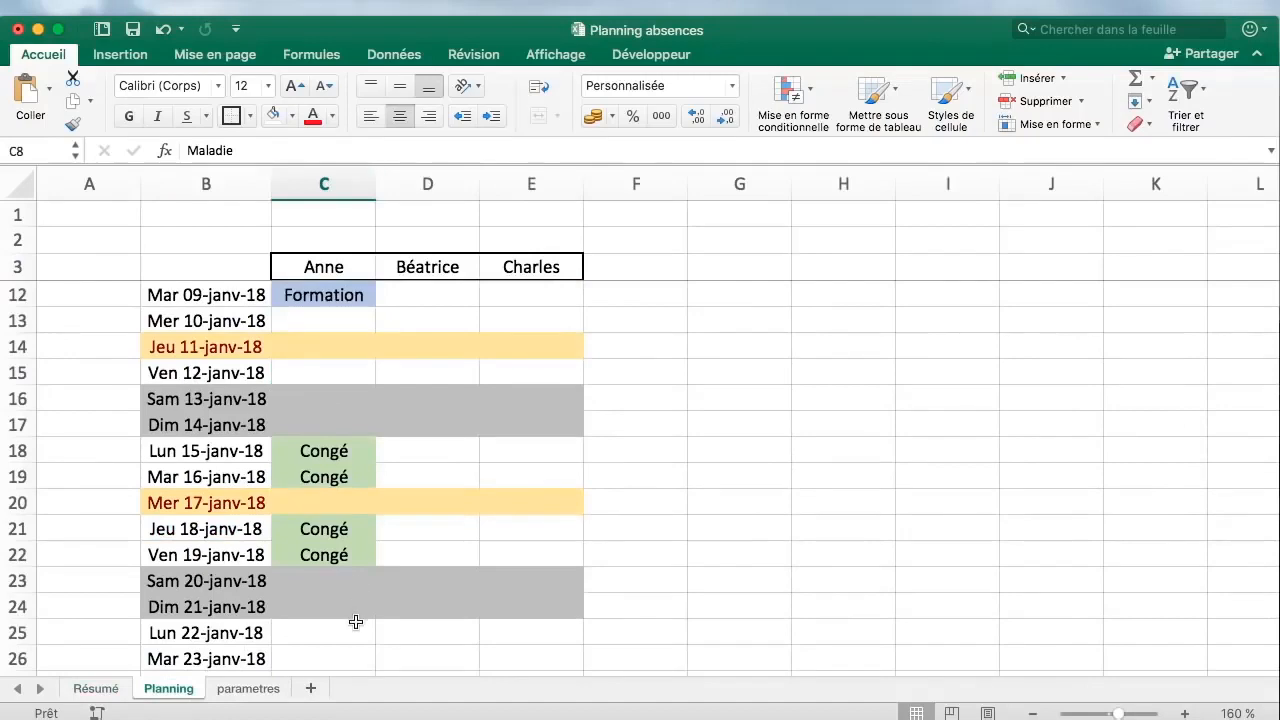
{"action": "left_click", "coordinate": [344, 186]}
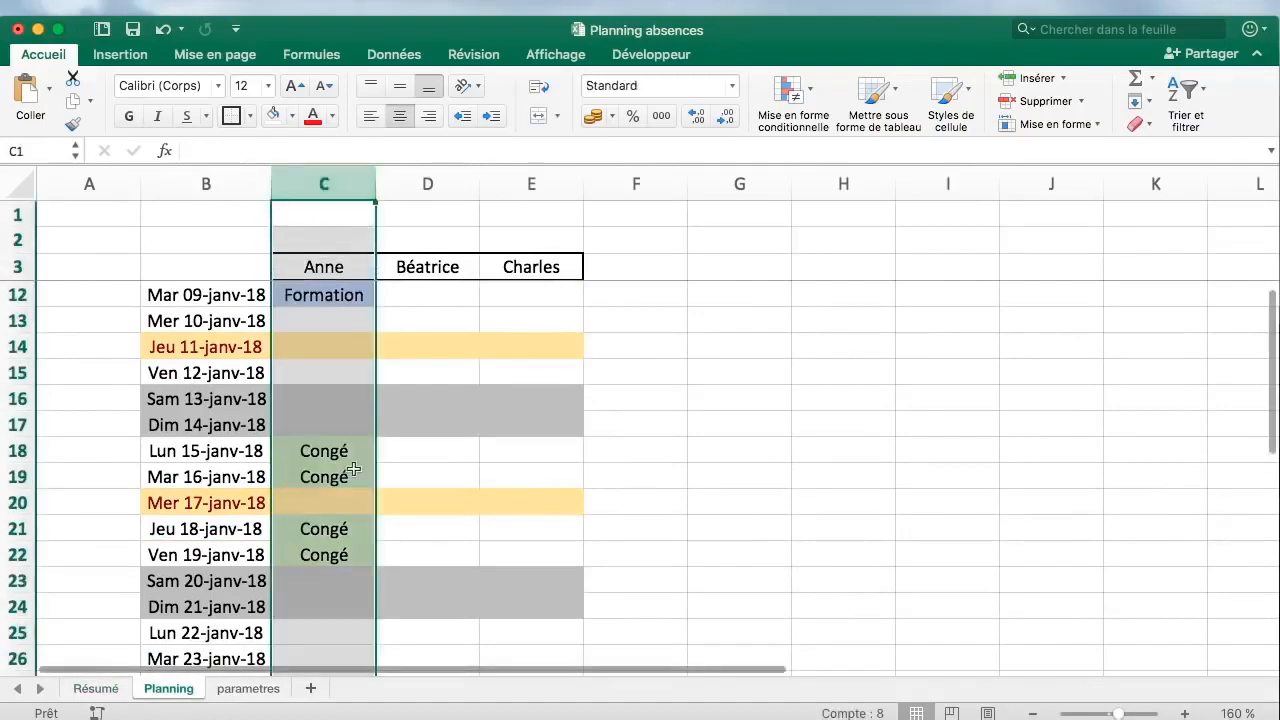
{"action": "left_click", "coordinate": [240, 689]}
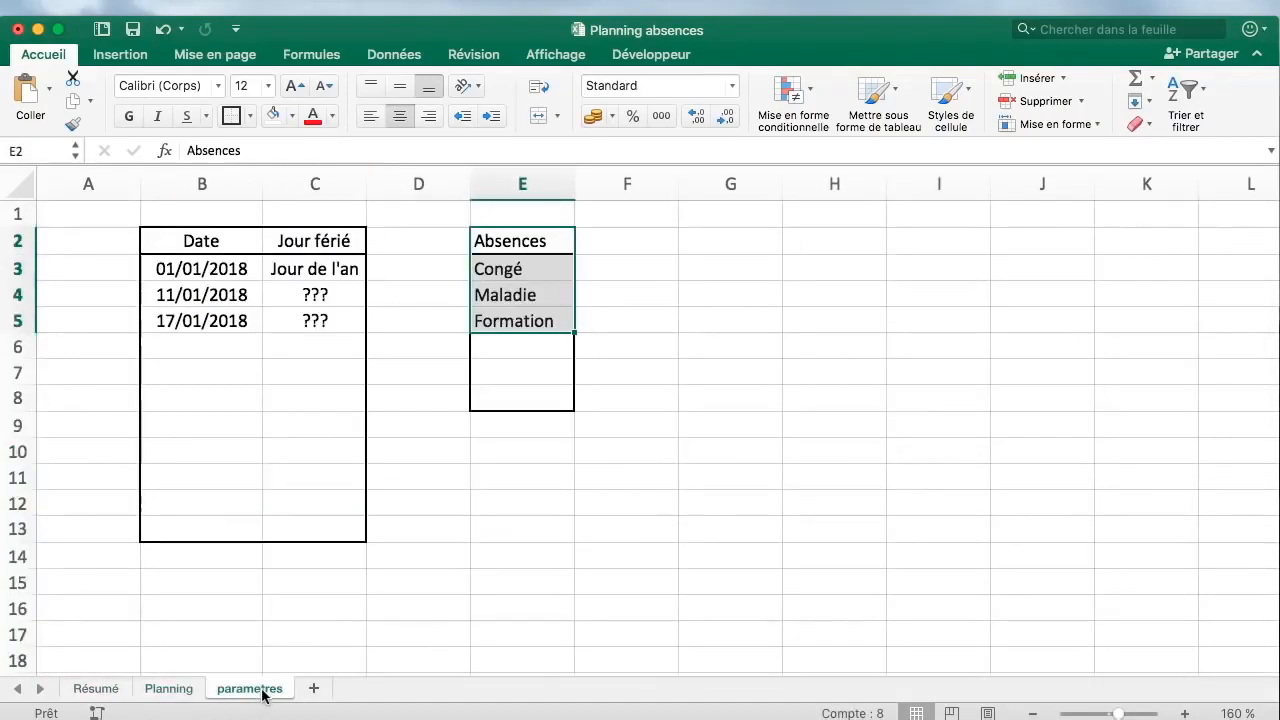
In C3 of the Résumé sheet, enter =NB.SI(Planning!C:C;Résumé!B3) to count the first employee's Congé days
{"action": "left_click", "coordinate": [100, 688]}
{"action": "left_click", "coordinate": [324, 266]}
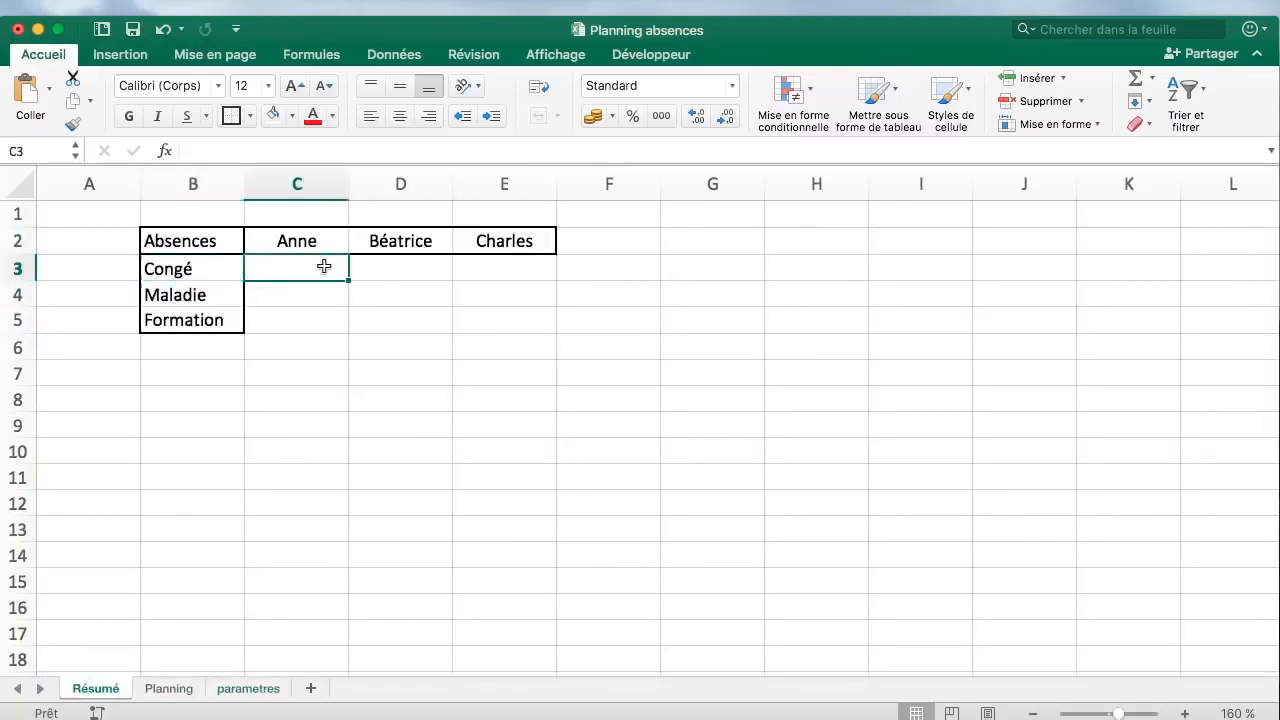
{"action": "type", "text": "=nb.si("}
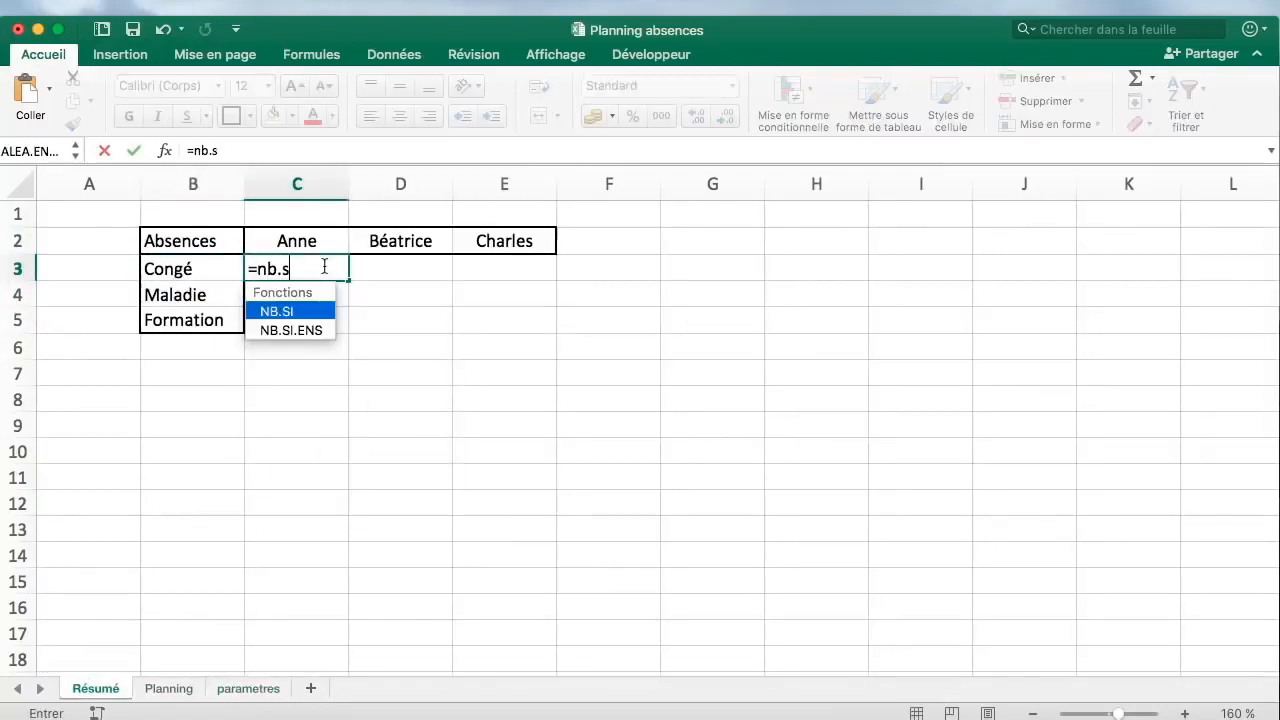
{"action": "left_click", "coordinate": [176, 690]}
{"action": "left_click", "coordinate": [347, 183]}
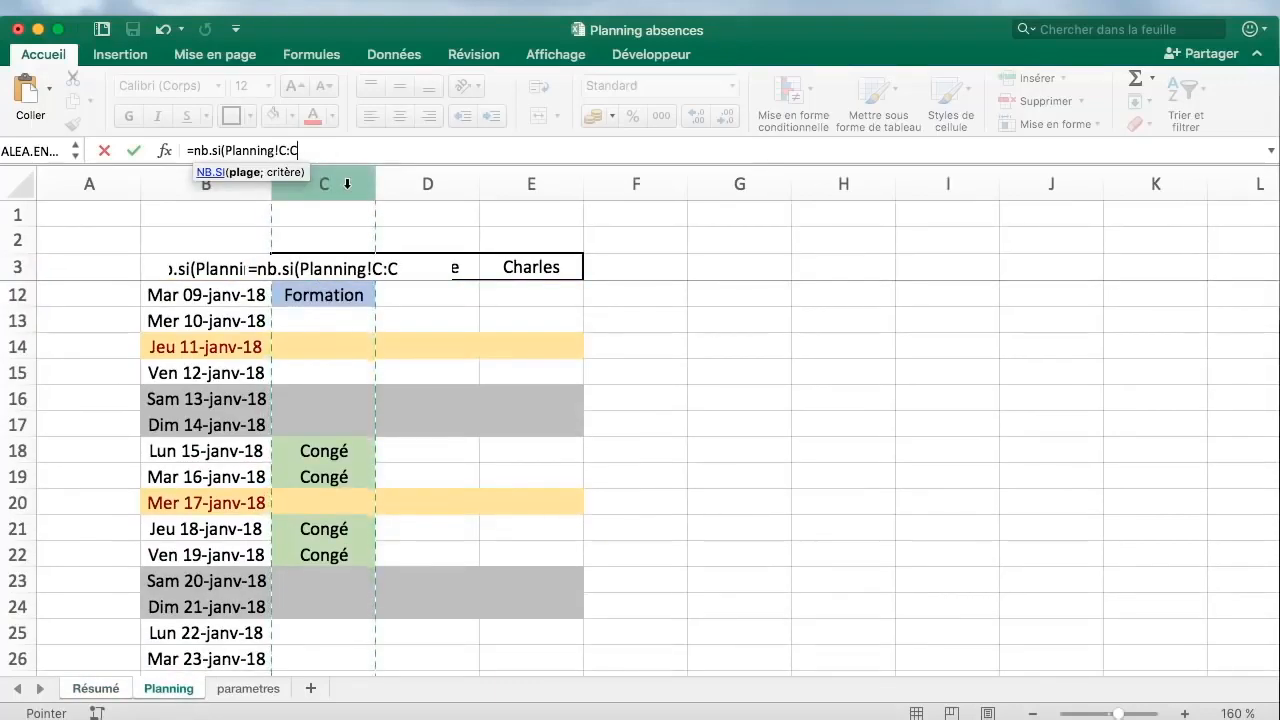
{"action": "type", "text": ";"}
{"action": "left_click", "coordinate": [113, 690]}
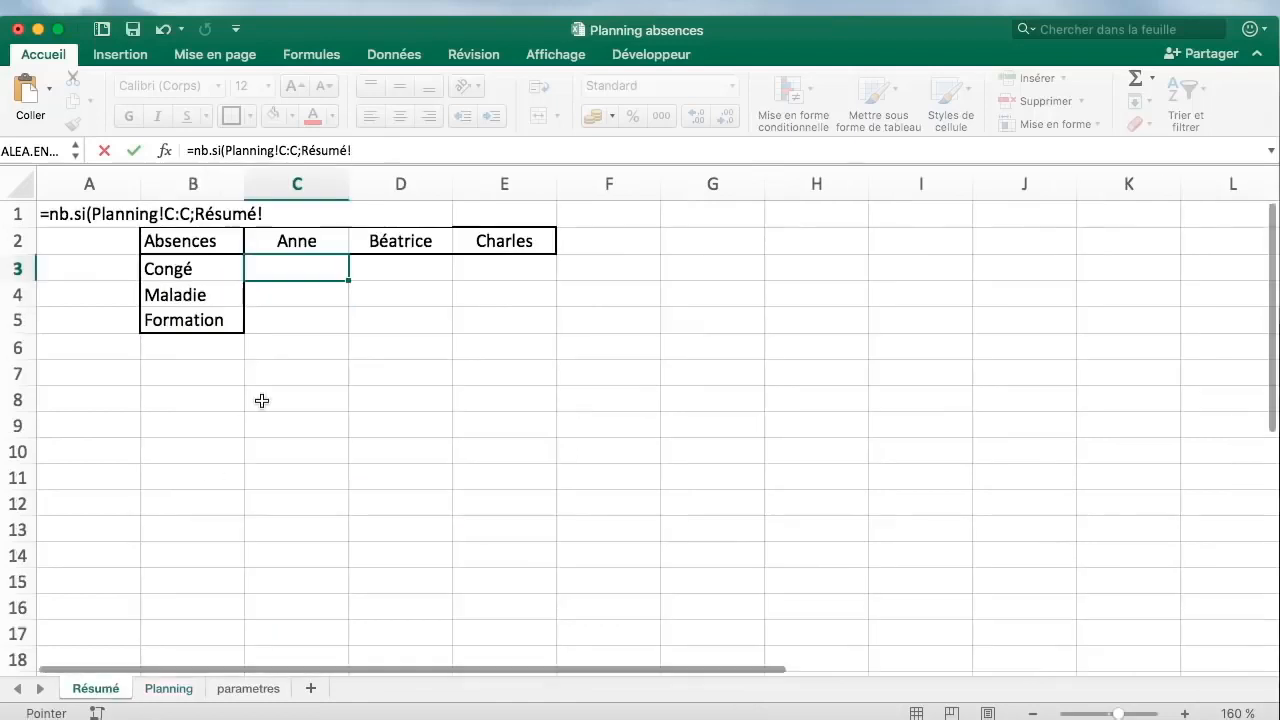
{"action": "left_click", "coordinate": [218, 270]}
{"action": "type", "text": ")"}
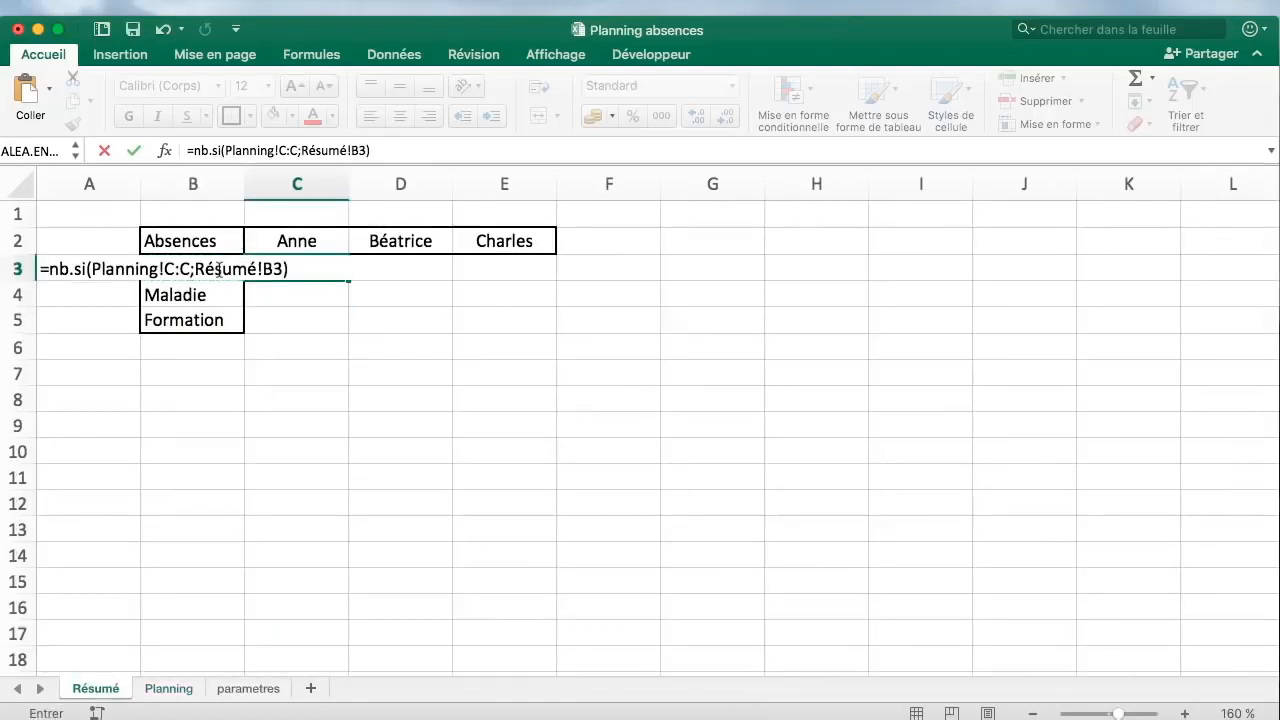
{"action": "key", "text": "Return"}
Lock column B in the C3 formula so it reads =NB.SI(Planning!C:C;Résumé!$B3)
{"action": "left_click", "coordinate": [218, 270]}
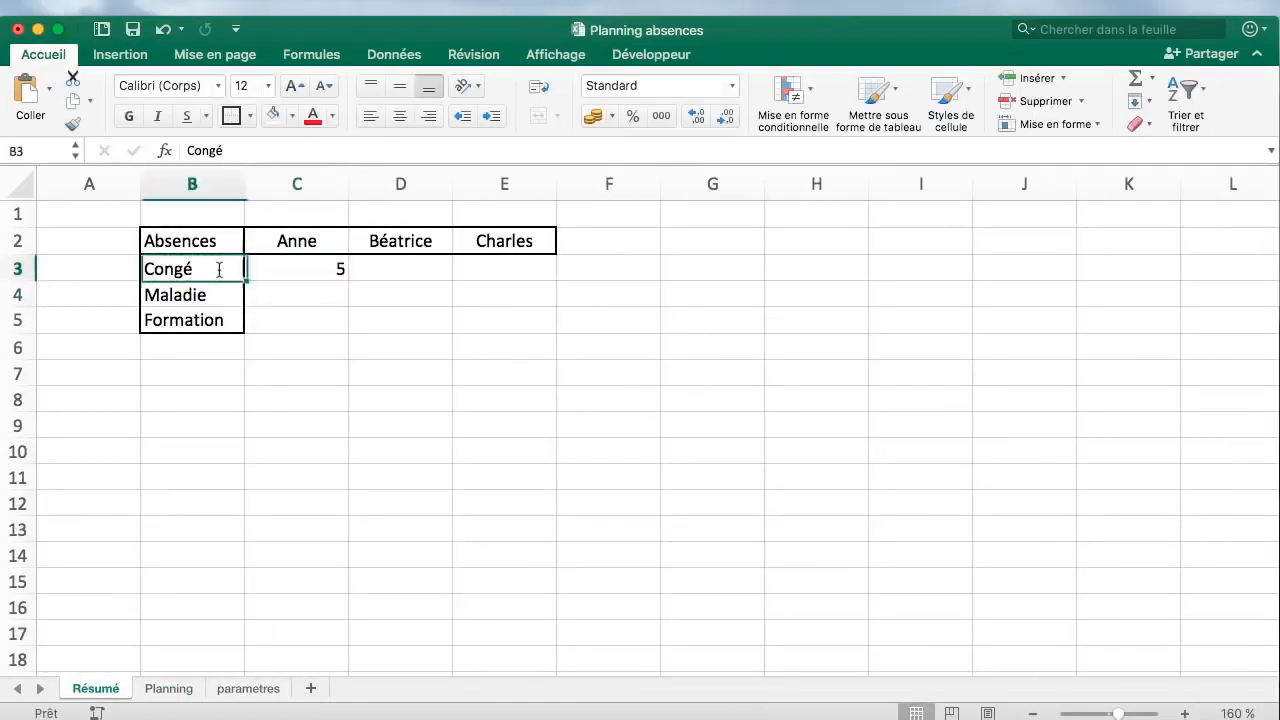
{"action": "double_click", "coordinate": [327, 270]}
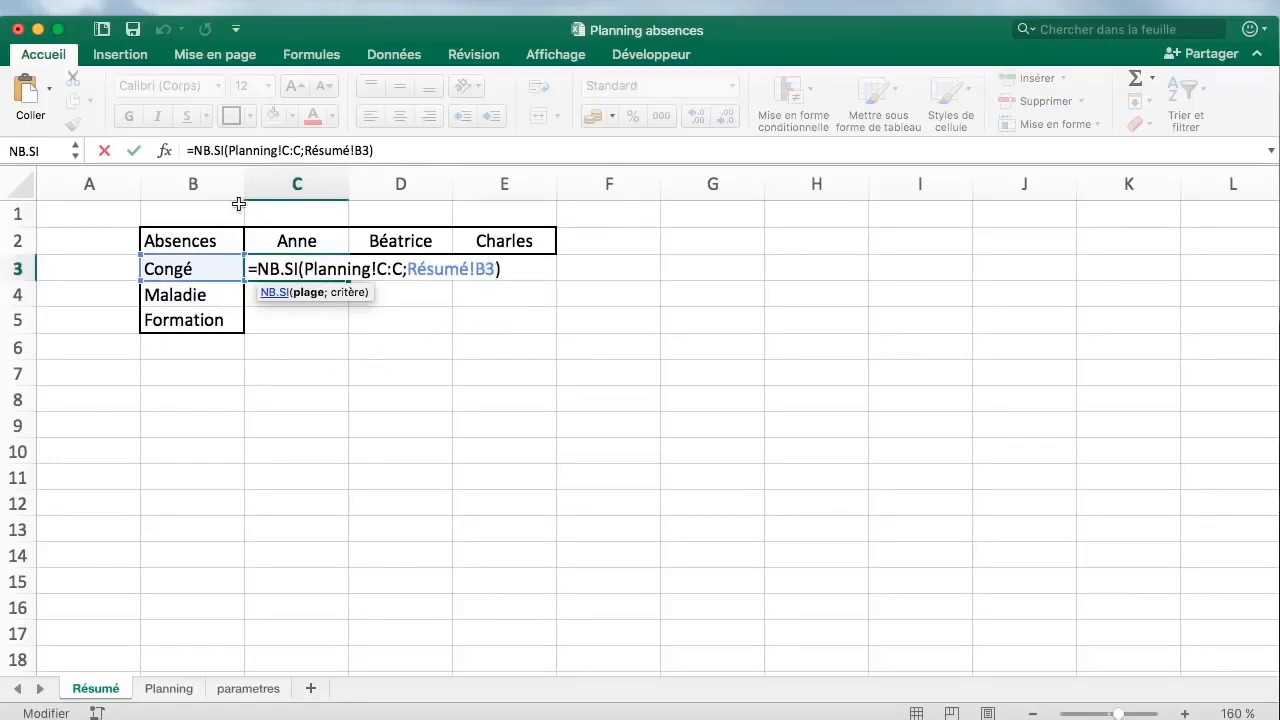
{"action": "left_click", "coordinate": [482, 268]}
{"action": "type", "text": "$"}
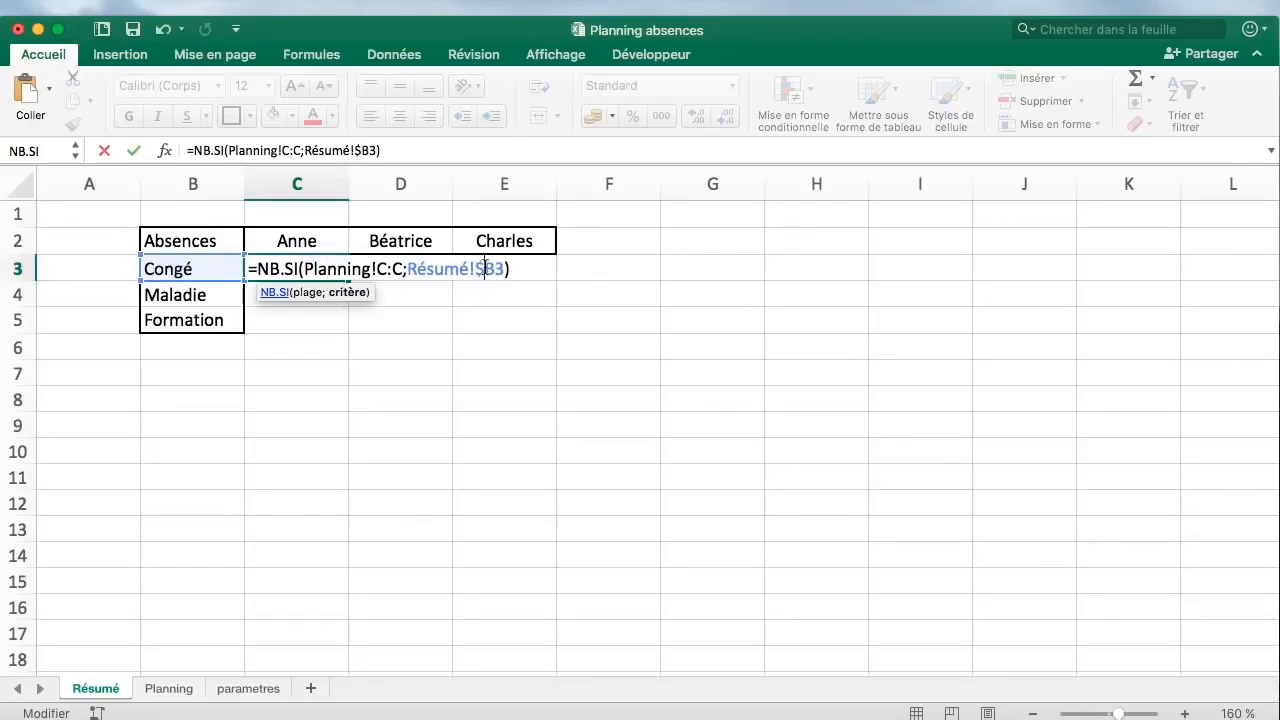
{"action": "key", "text": "Return"}
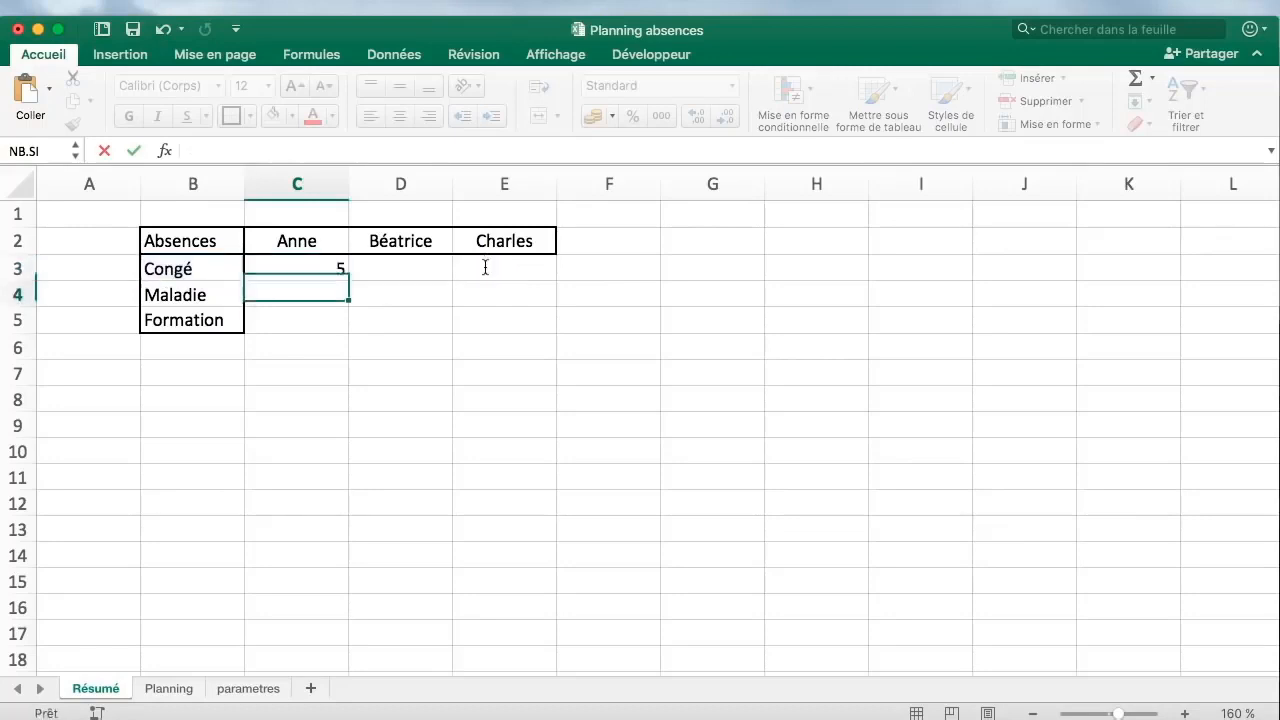
Fill the C3 formula across all employees and absence types in C3:E5
{"action": "left_click", "coordinate": [363, 267]}
{"action": "left_click", "coordinate": [338, 267]}
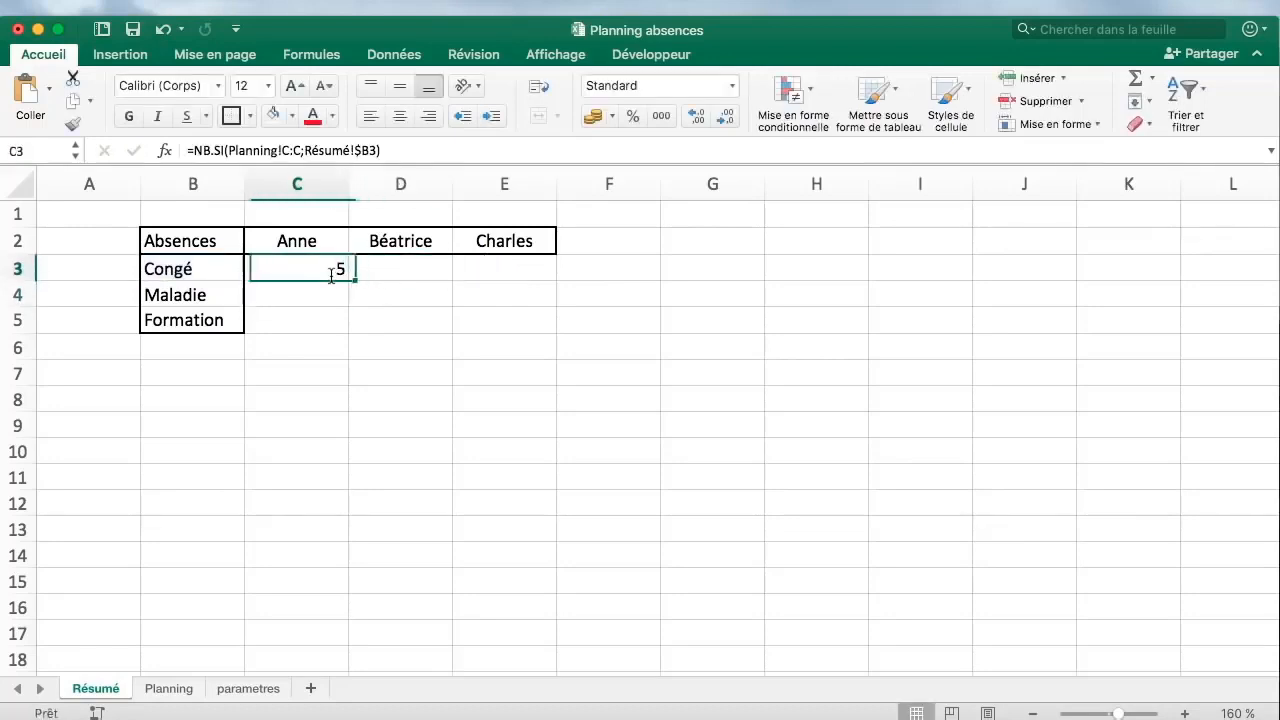
{"action": "left_click_drag", "start_coordinate": [348, 280], "coordinate": [552, 330]}
{"action": "left_click", "coordinate": [552, 377]}
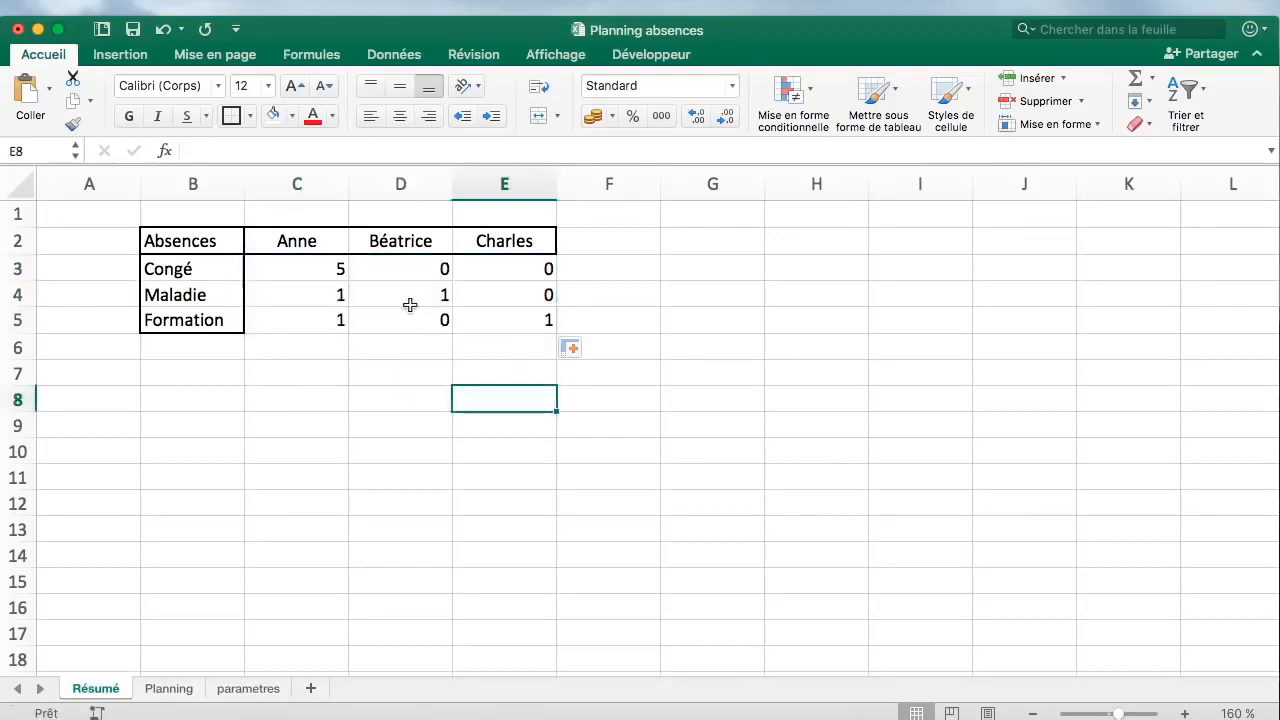
Compare the counts in C3:E5 of the Résumé sheet with the absences entered on the Planning sheet
{"action": "left_click", "coordinate": [340, 272]}
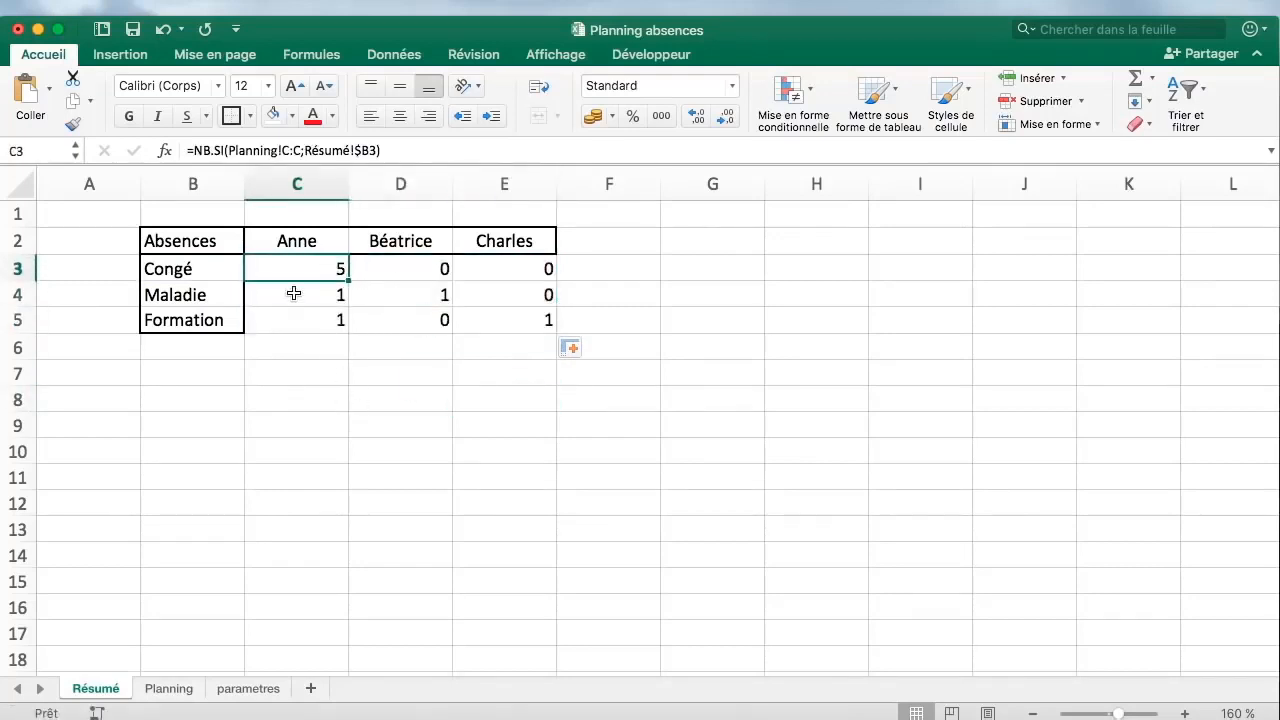
{"action": "left_click_drag", "start_coordinate": [326, 297], "coordinate": [317, 328]}
{"action": "left_click", "coordinate": [168, 688]}
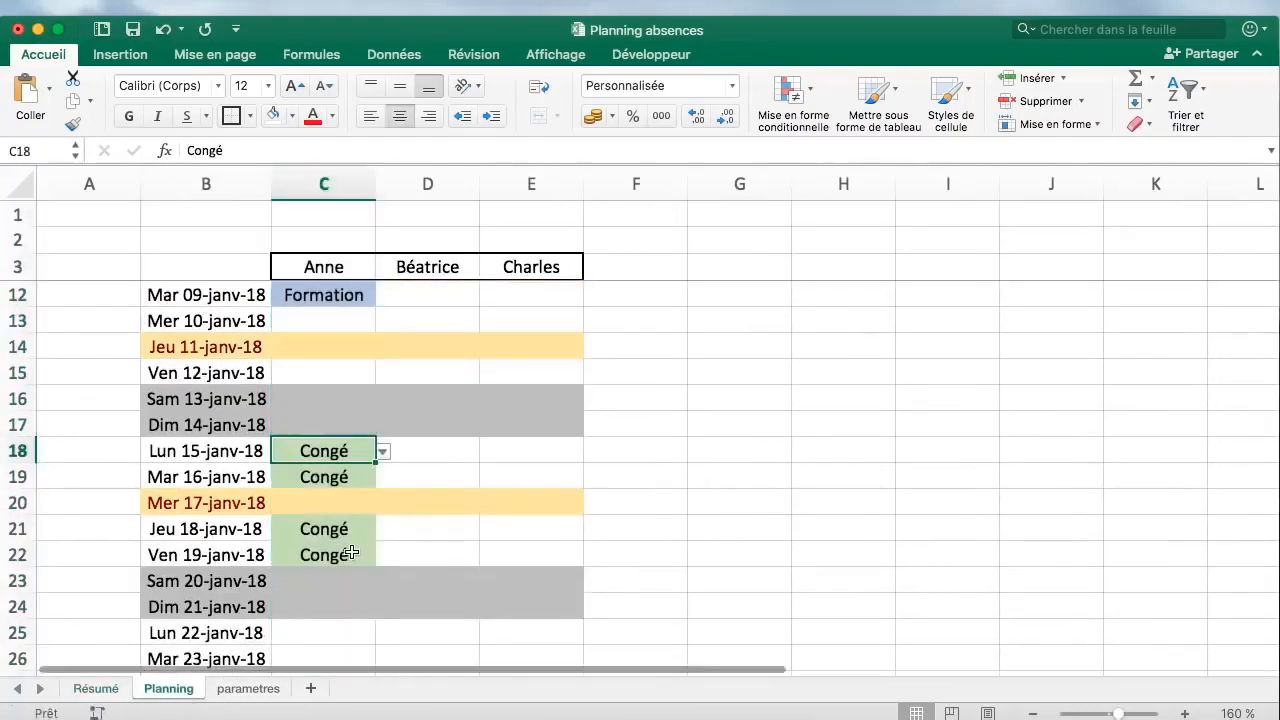
{"action": "scroll", "coordinate": [355, 556], "scroll_direction": "down", "scroll_amount": 1}
{"action": "scroll", "coordinate": [355, 556], "scroll_direction": "up", "scroll_amount": 5}
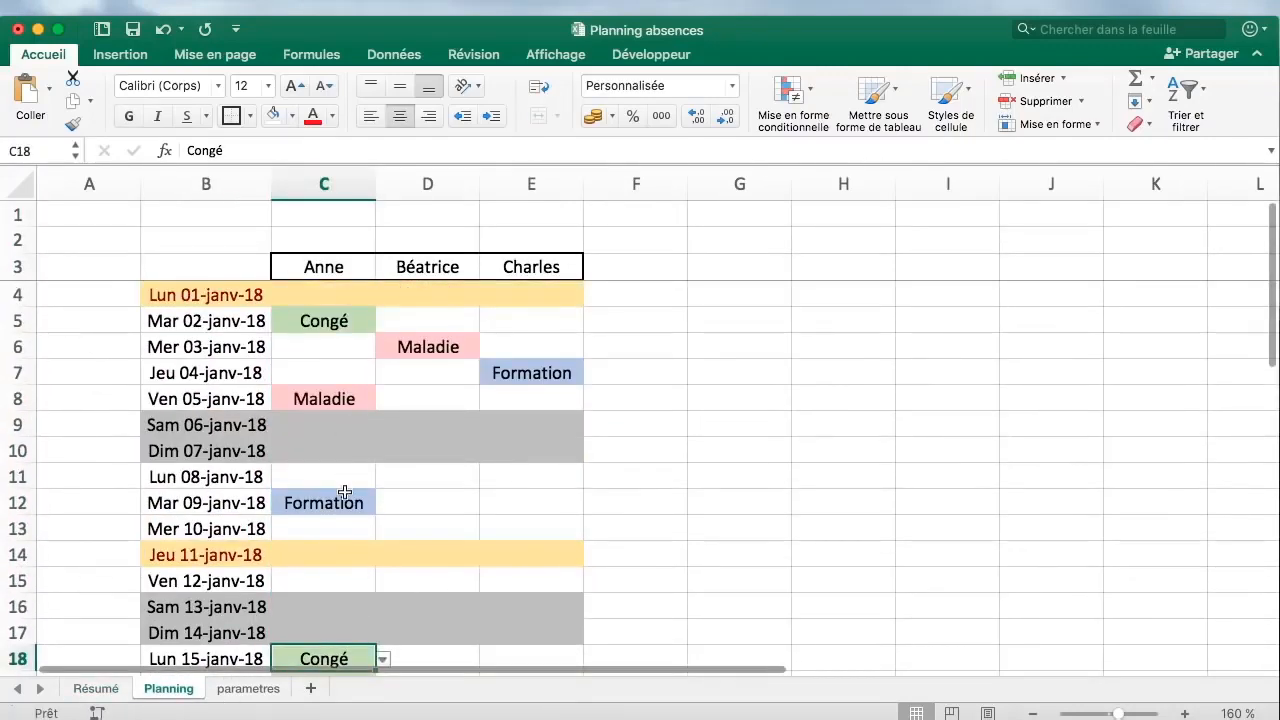
{"action": "left_click", "coordinate": [438, 351]}
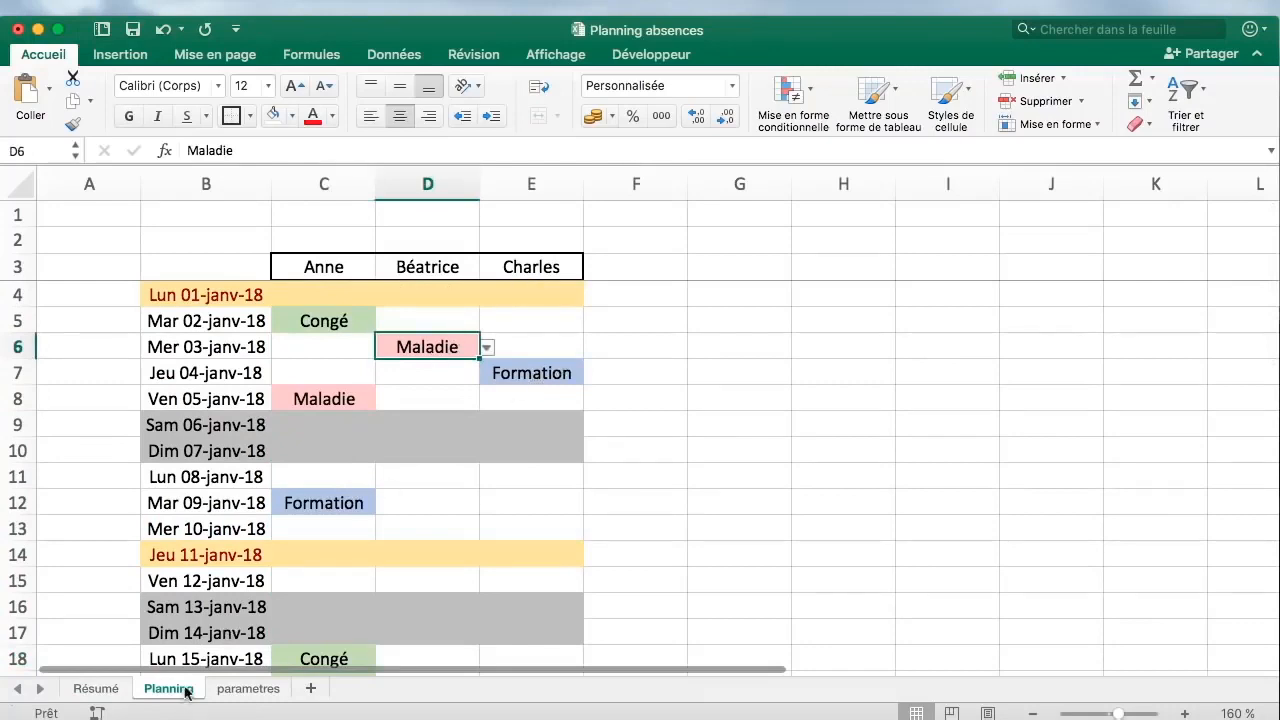
{"action": "left_click", "coordinate": [112, 690]}
{"action": "left_click", "coordinate": [417, 297]}
{"action": "left_click", "coordinate": [488, 319]}
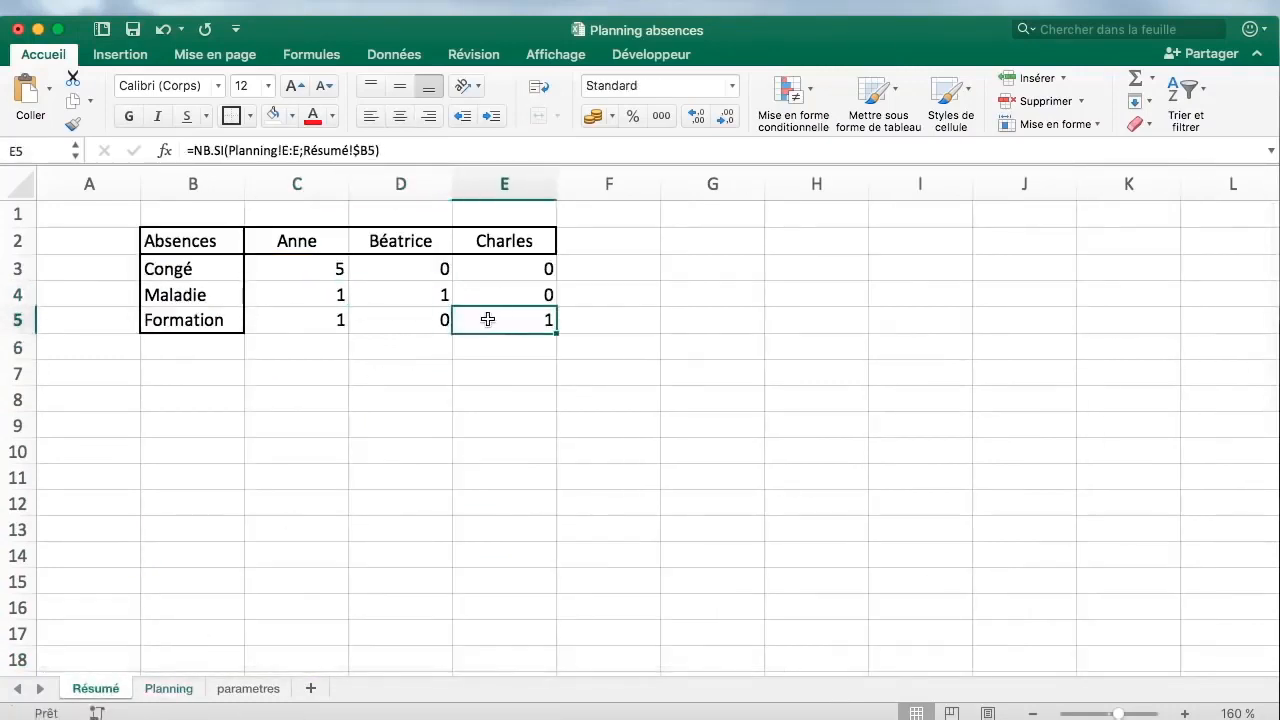
{"action": "left_click", "coordinate": [540, 365]}
{"action": "left_click", "coordinate": [334, 403]}
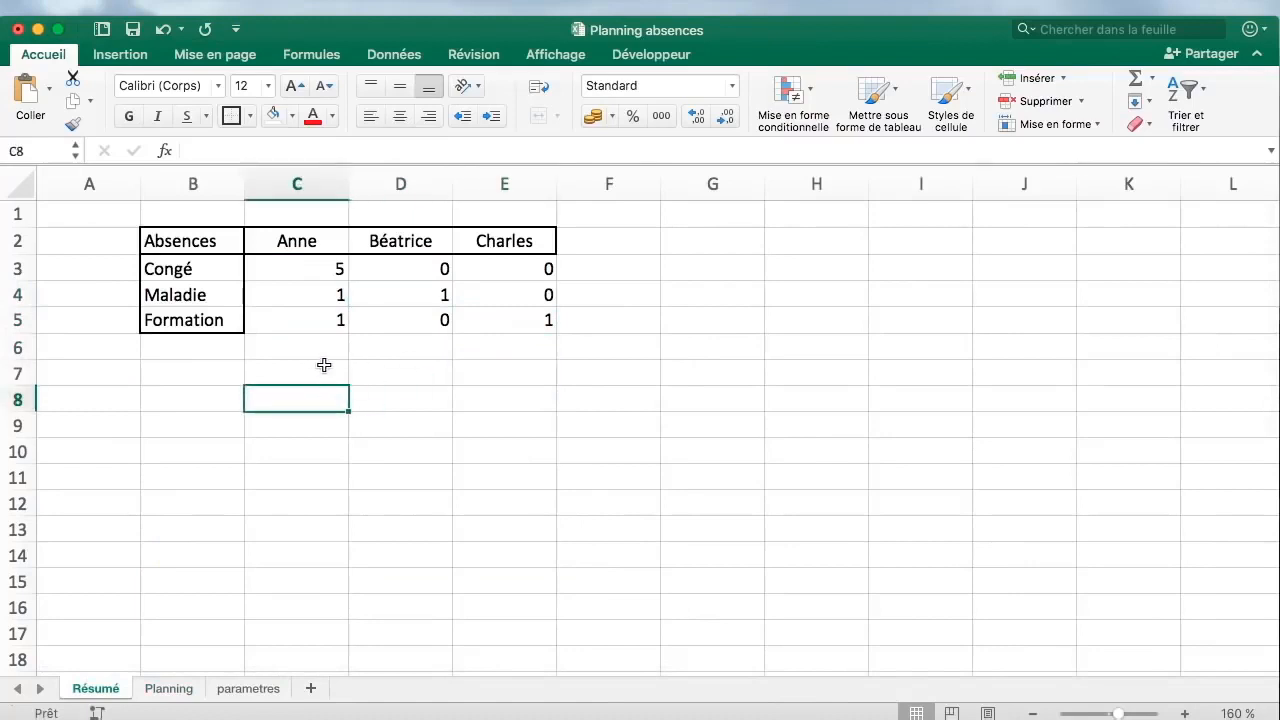
{"action": "left_click", "coordinate": [334, 366]}
{"action": "left_click", "coordinate": [343, 347]}
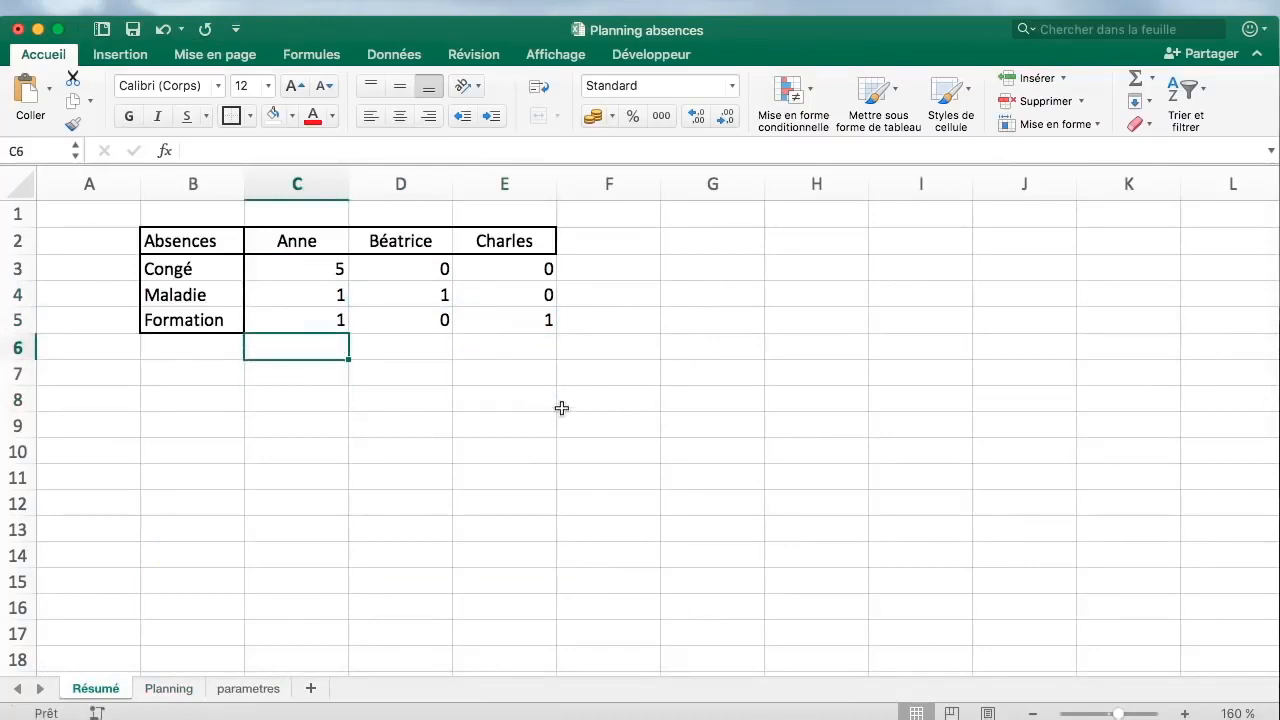
Centre the counts in C3:E5 of the Résumé sheet and outline the range with a border
{"action": "left_click_drag", "start_coordinate": [255, 267], "coordinate": [520, 320]}
{"action": "left_click", "coordinate": [399, 118]}
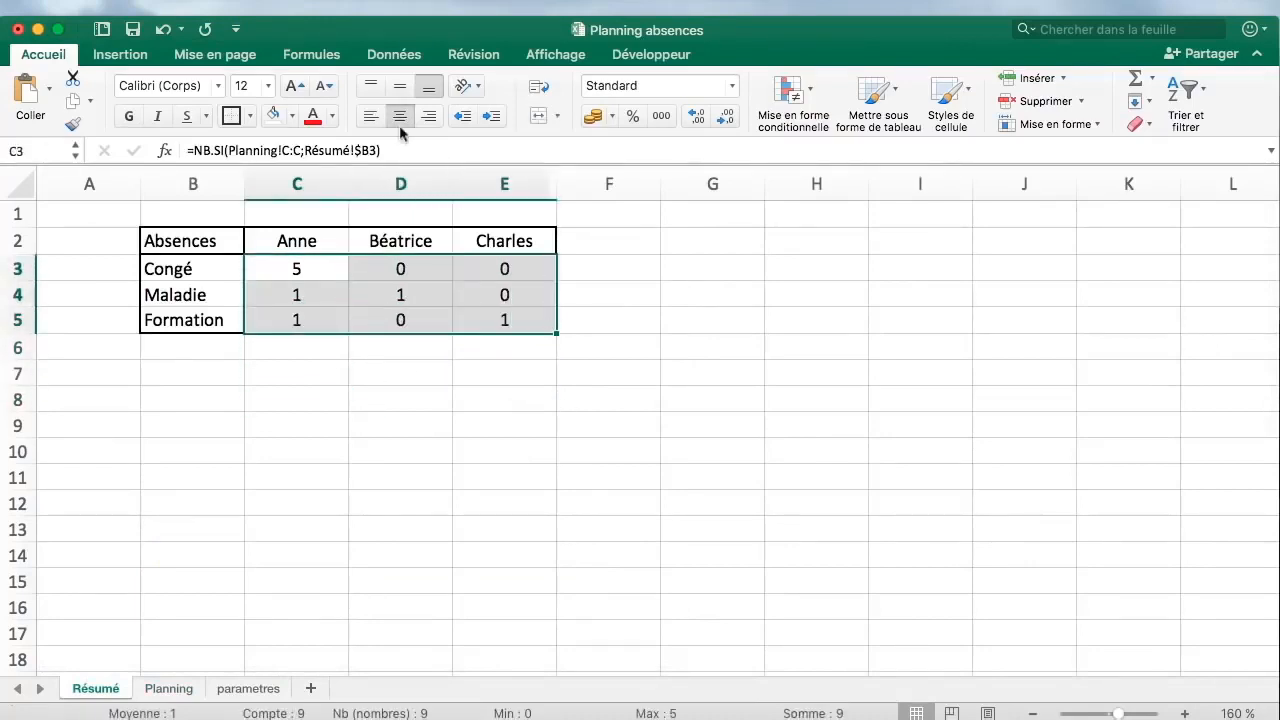
{"action": "left_click", "coordinate": [372, 420]}
{"action": "left_click", "coordinate": [326, 298]}
{"action": "left_click_drag", "start_coordinate": [299, 268], "coordinate": [509, 320]}
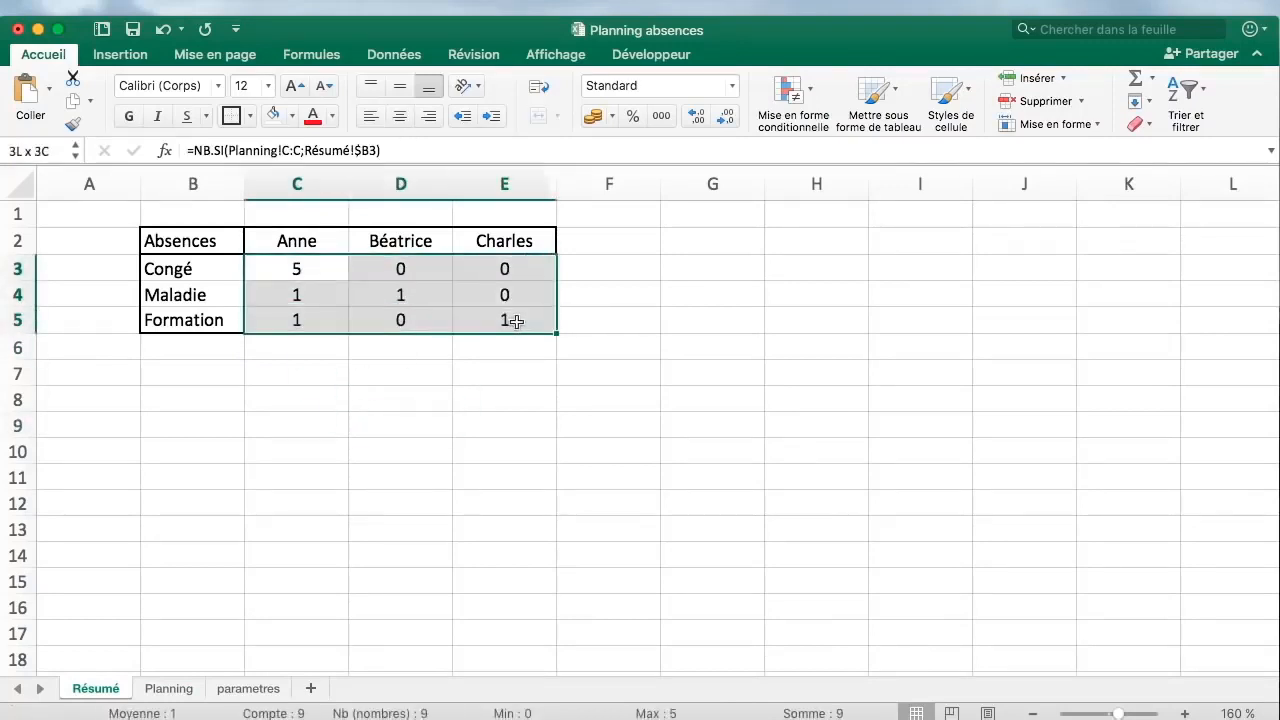
{"action": "left_click", "coordinate": [466, 397]}
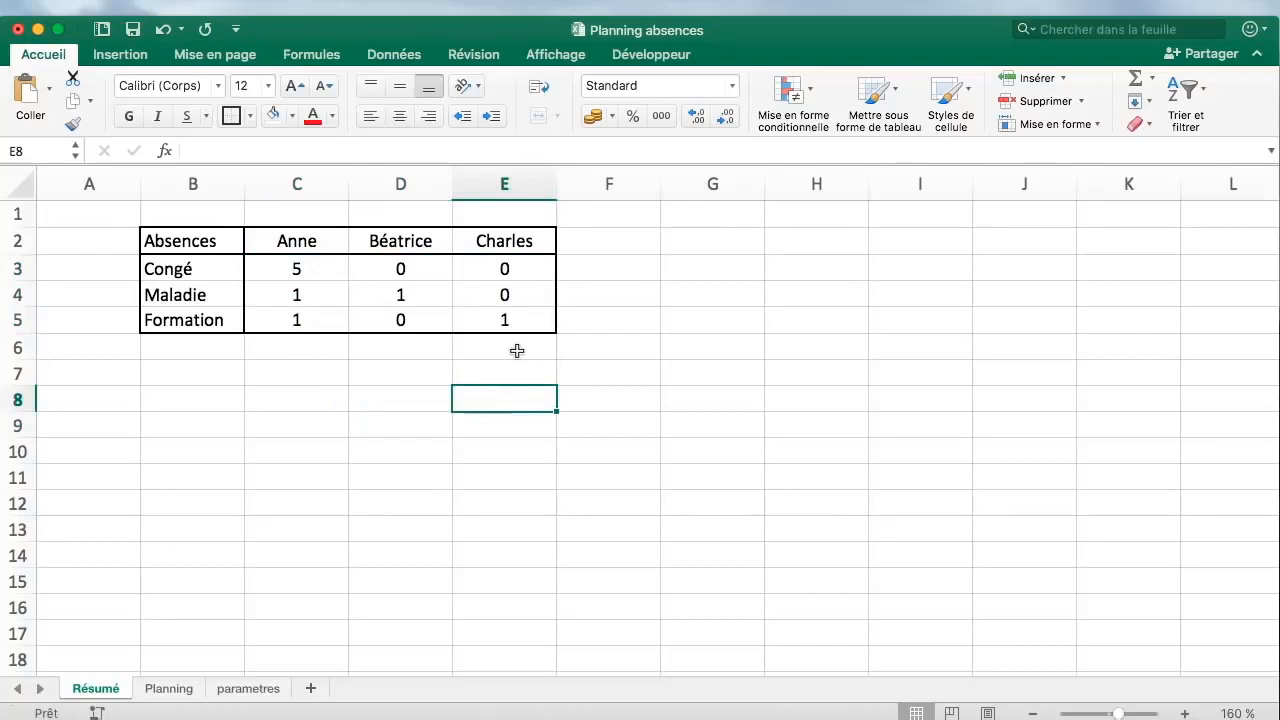
Review the Planning sheet and the counting formula in C3 of the Résumé sheet without changing it
{"action": "left_click", "coordinate": [298, 317]}
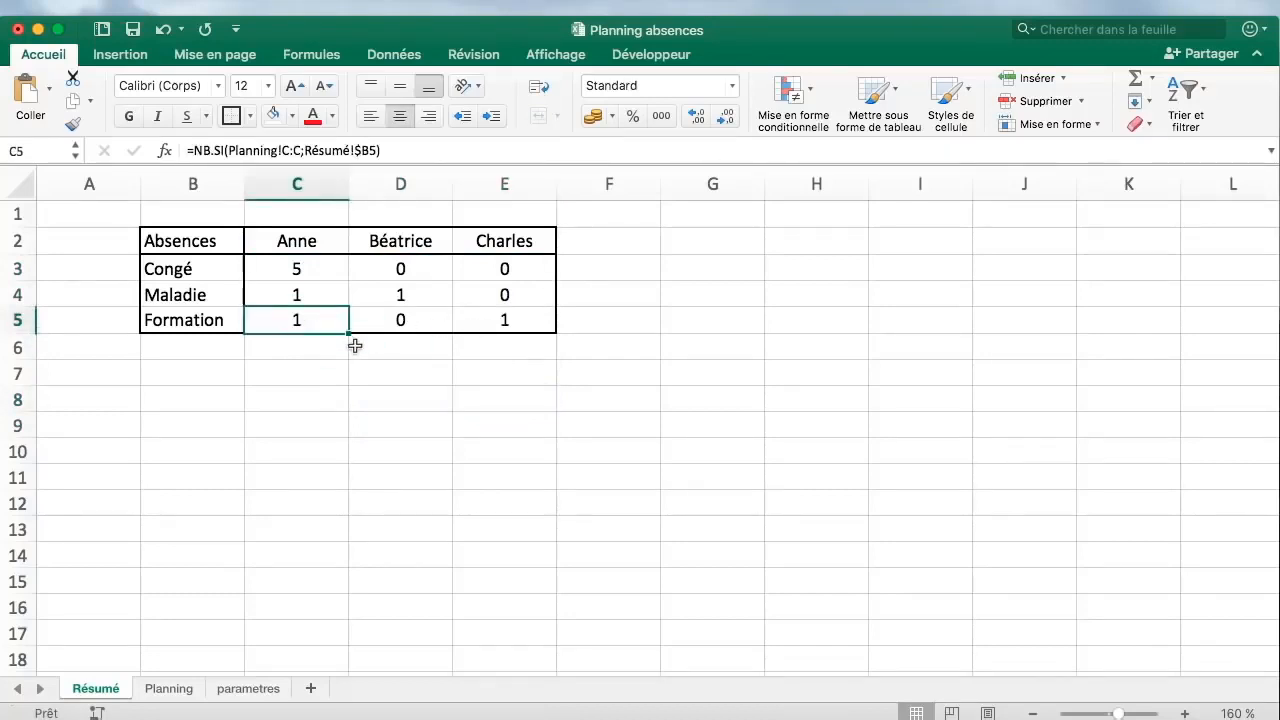
{"action": "left_click", "coordinate": [180, 689]}
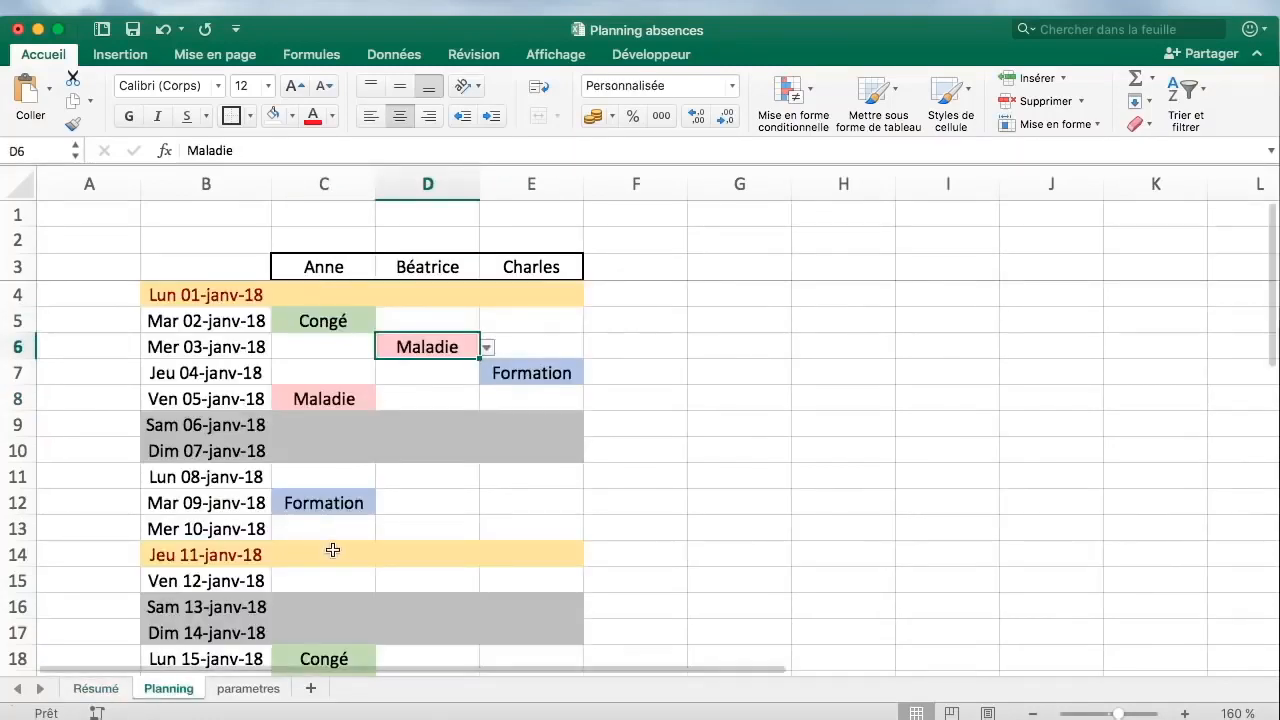
{"action": "left_click", "coordinate": [95, 689]}
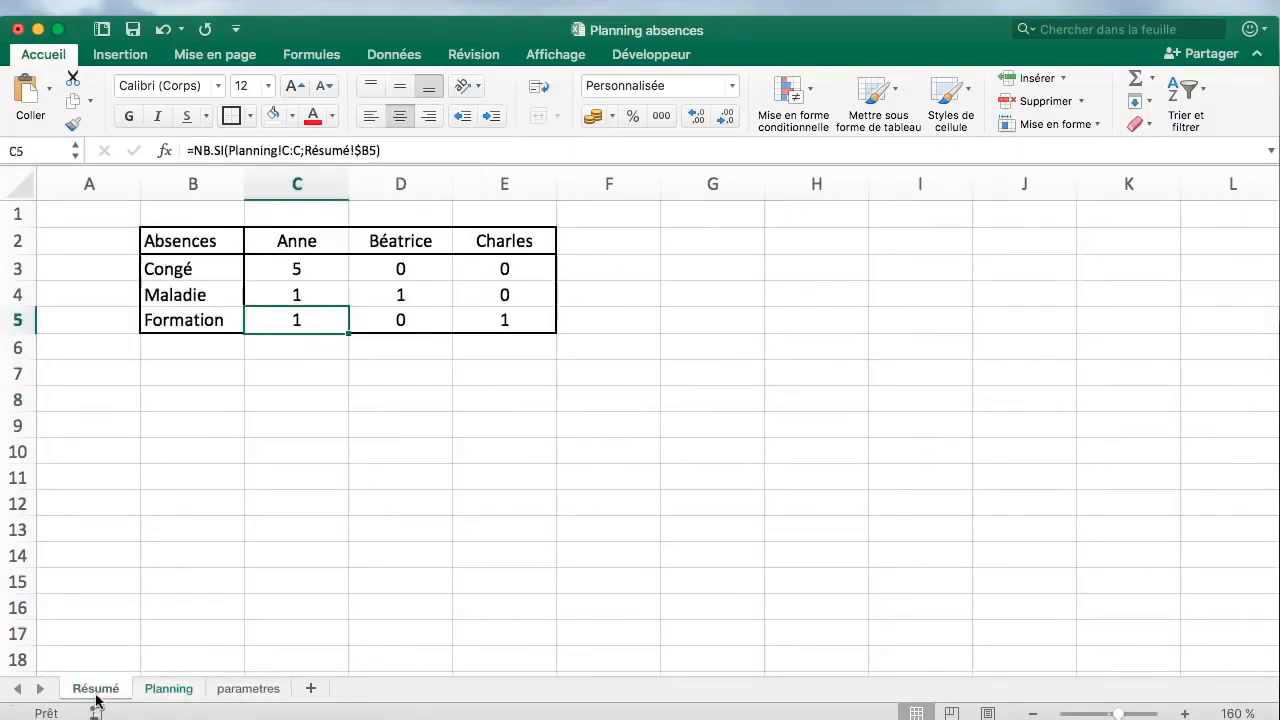
{"action": "left_click", "coordinate": [320, 273]}
{"action": "double_click", "coordinate": [320, 273]}
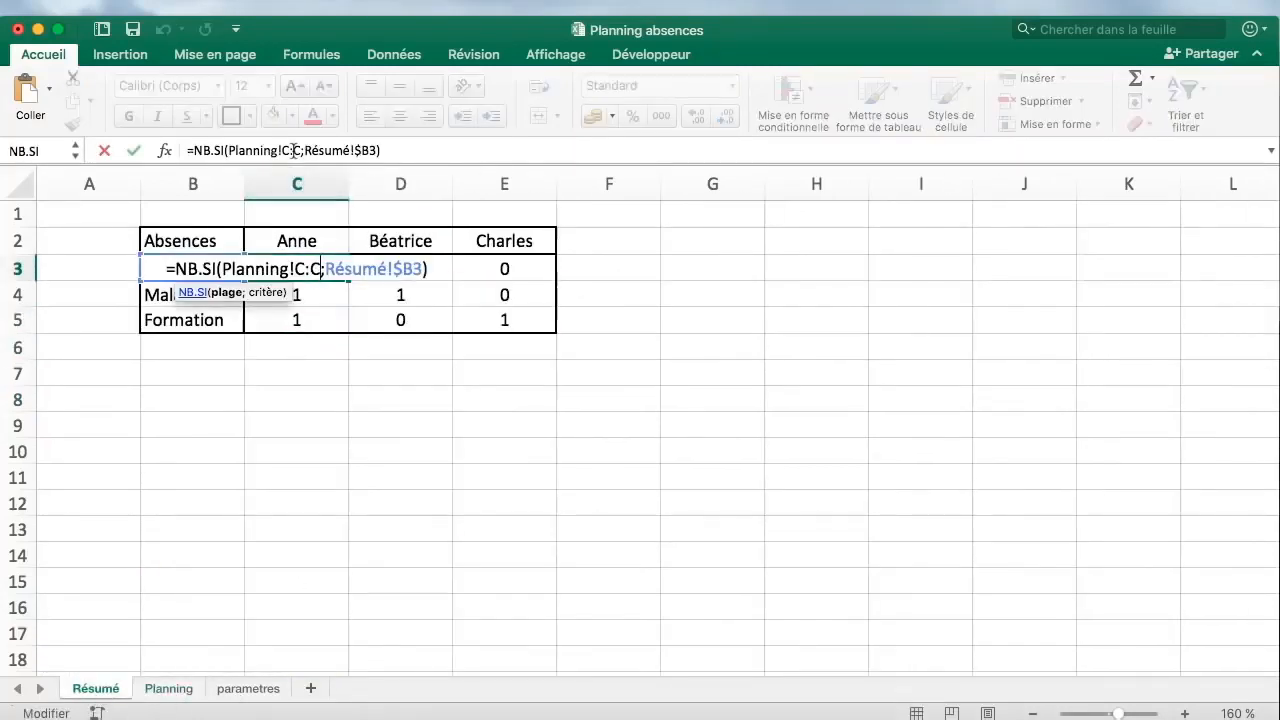
{"action": "key", "text": "Escape"}
On the Planning sheet, extend the formatted date rows by filling columns B:E down to row 43, Ven 09-févr-18
{"action": "left_click", "coordinate": [175, 692]}
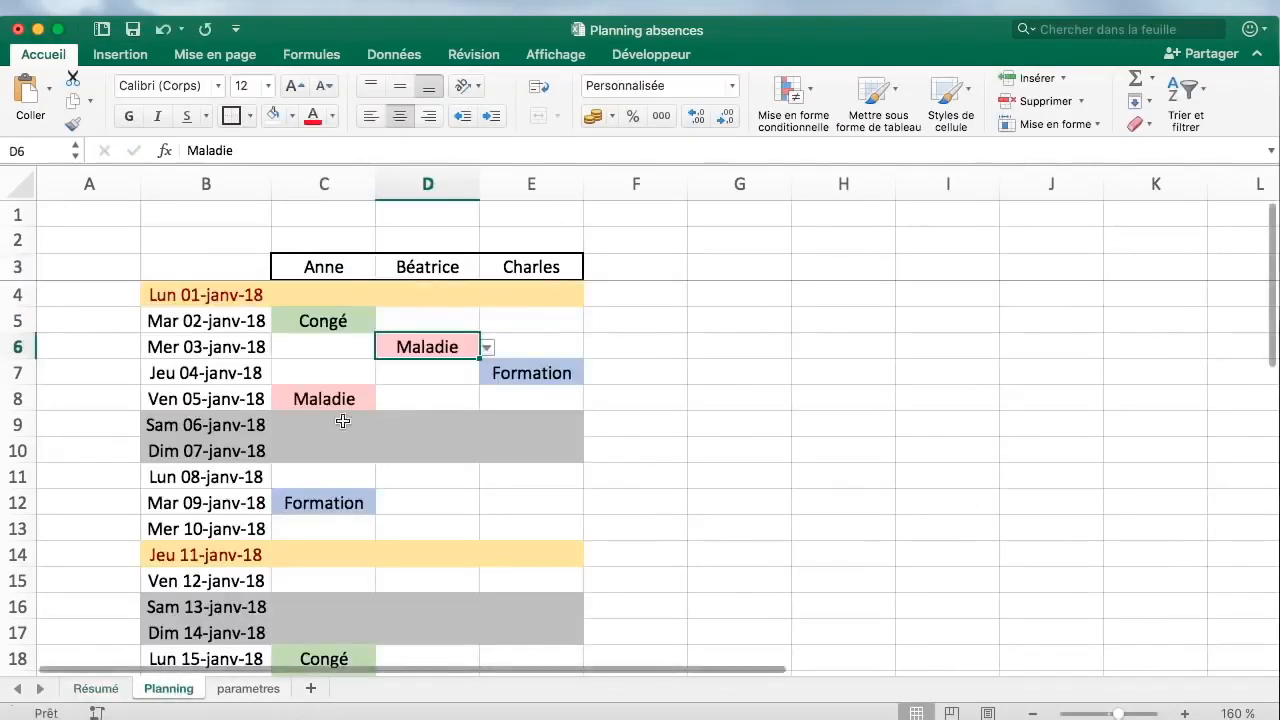
{"action": "left_click", "coordinate": [372, 466]}
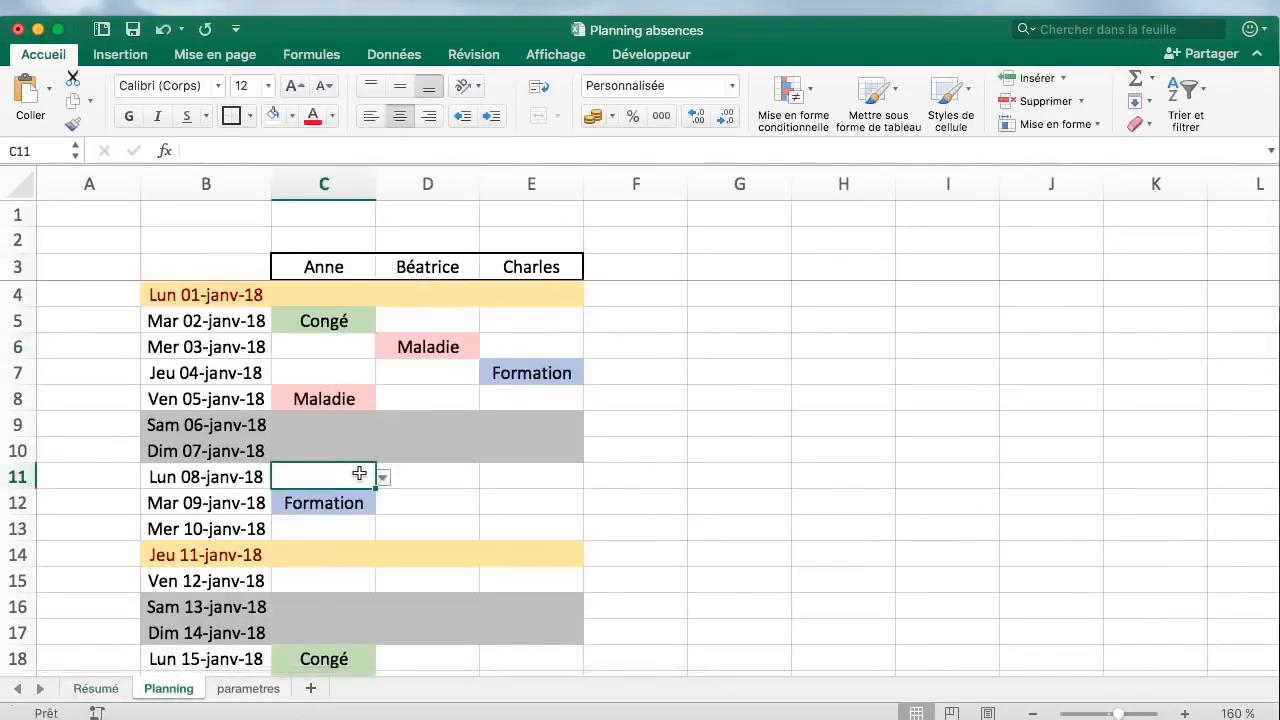
{"action": "scroll", "coordinate": [359, 473], "scroll_direction": "down", "scroll_amount": 10}
{"action": "left_click_drag", "start_coordinate": [222, 448], "coordinate": [557, 646]}
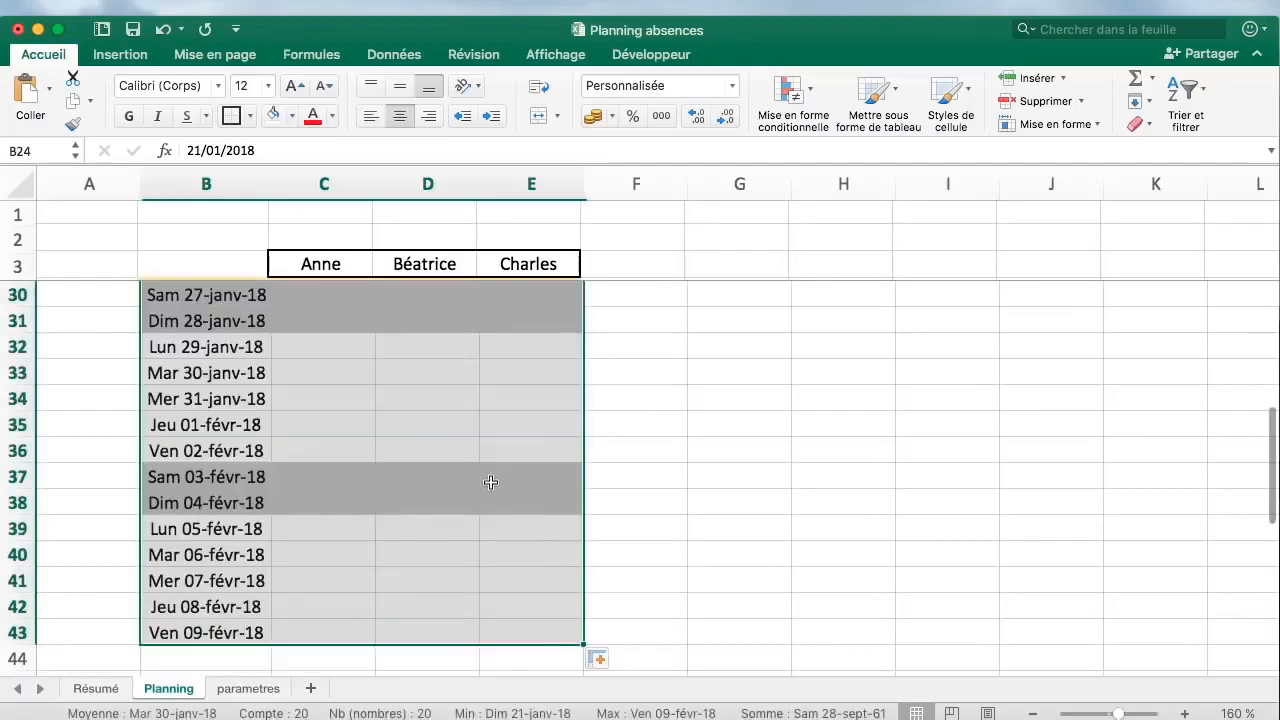
{"action": "scroll", "coordinate": [491, 482], "scroll_direction": "down", "scroll_amount": 2}
{"action": "scroll", "coordinate": [491, 482], "scroll_direction": "up", "scroll_amount": 8}
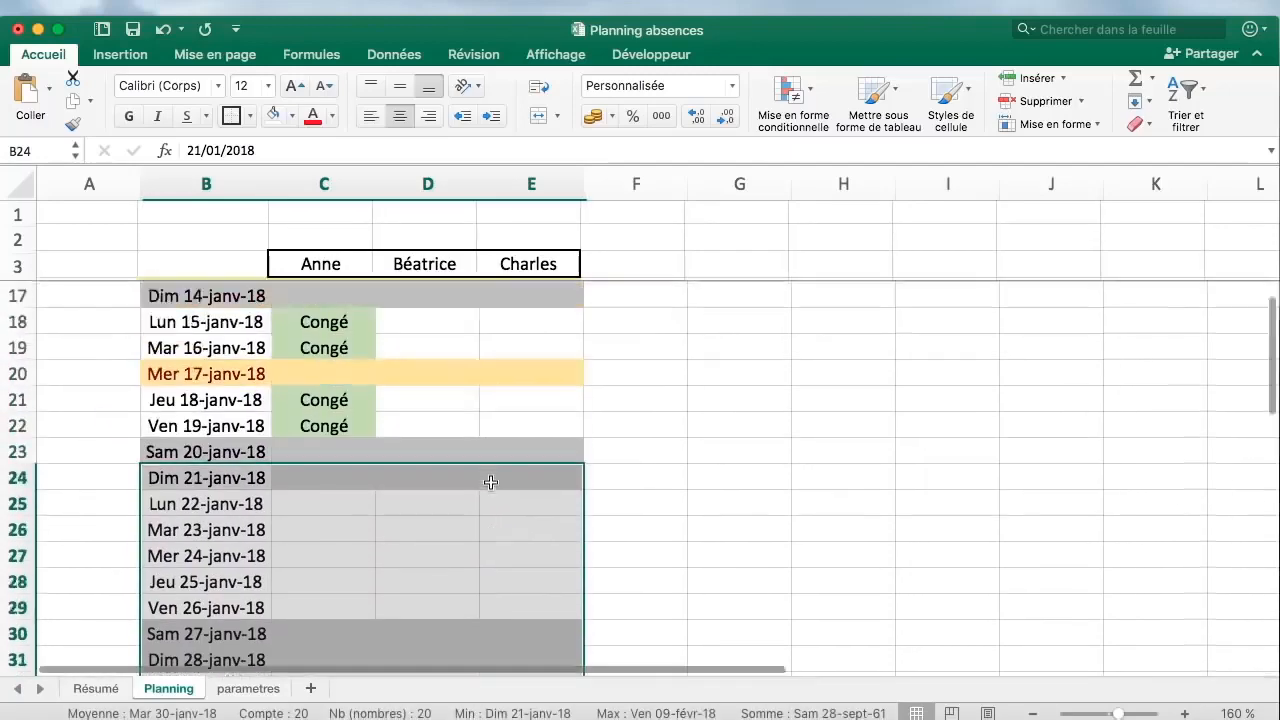
{"action": "scroll", "coordinate": [491, 482], "scroll_direction": "down", "scroll_amount": 7}
{"action": "scroll", "coordinate": [452, 476], "scroll_direction": "up", "scroll_amount": 13}
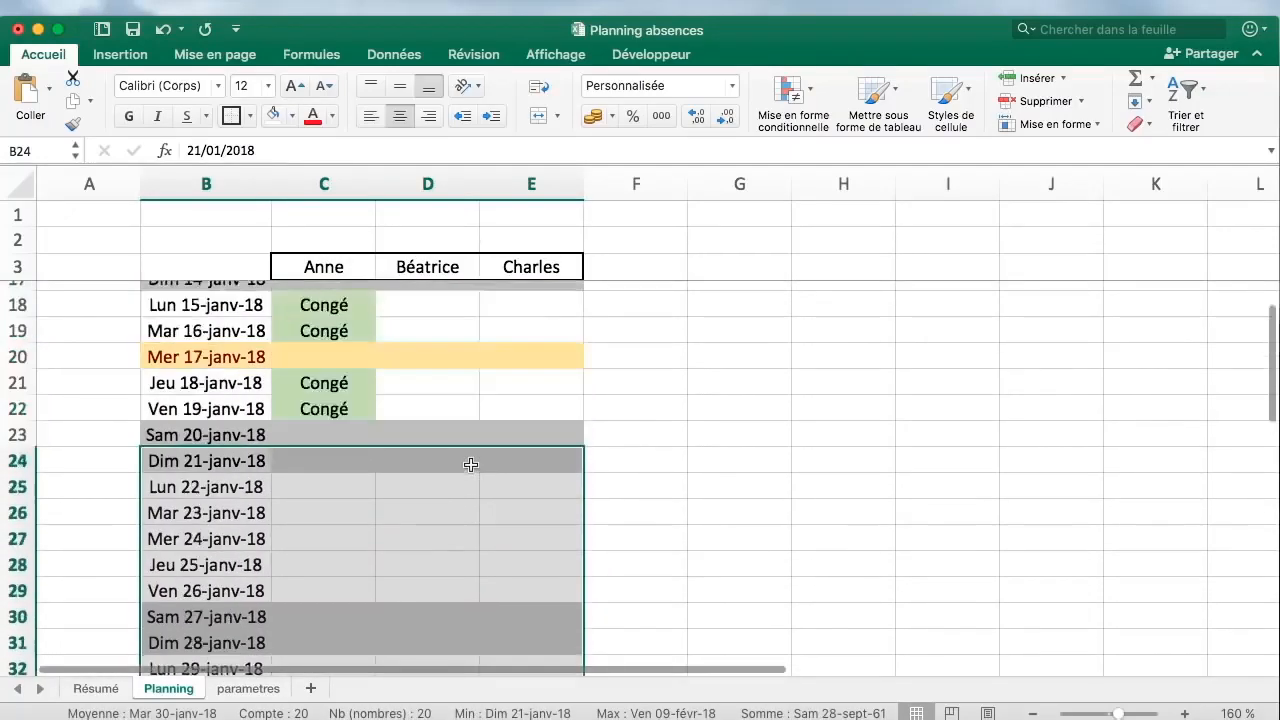
{"action": "left_click", "coordinate": [528, 178]}
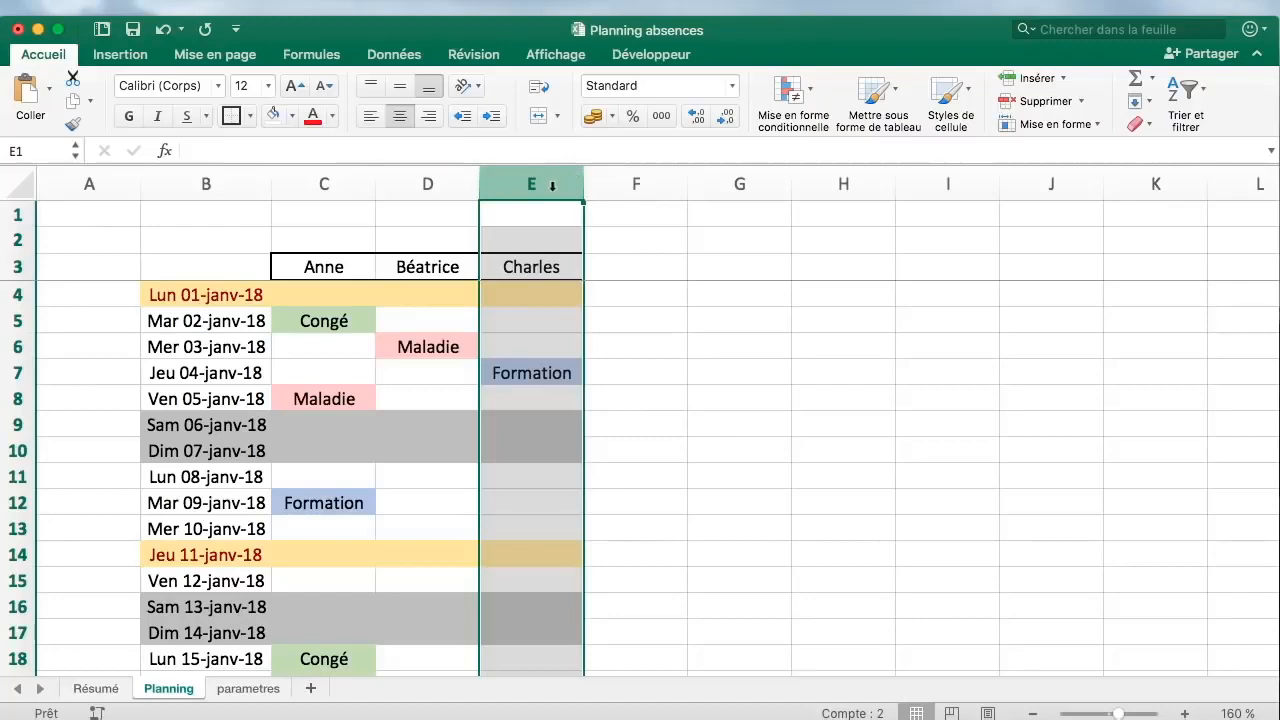
{"action": "right_click", "coordinate": [552, 186]}
{"action": "left_click", "coordinate": [465, 527]}
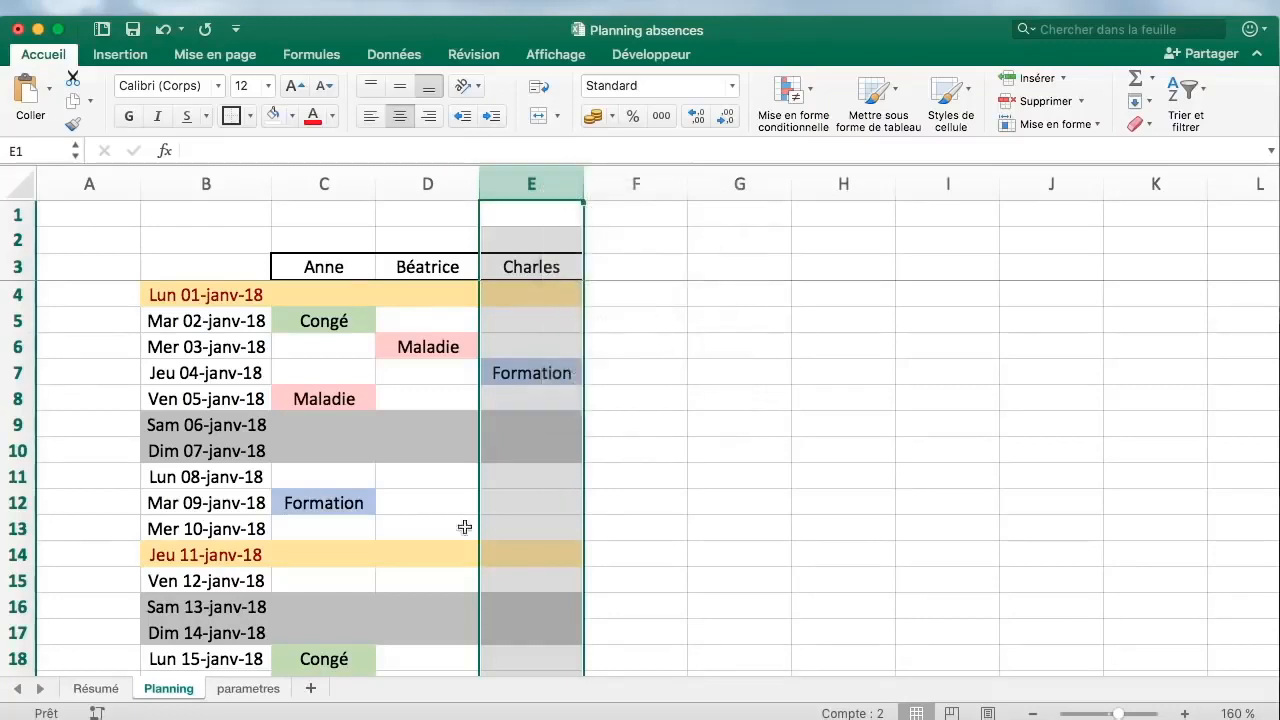
{"action": "left_click", "coordinate": [108, 692]}
{"action": "left_click", "coordinate": [538, 243]}
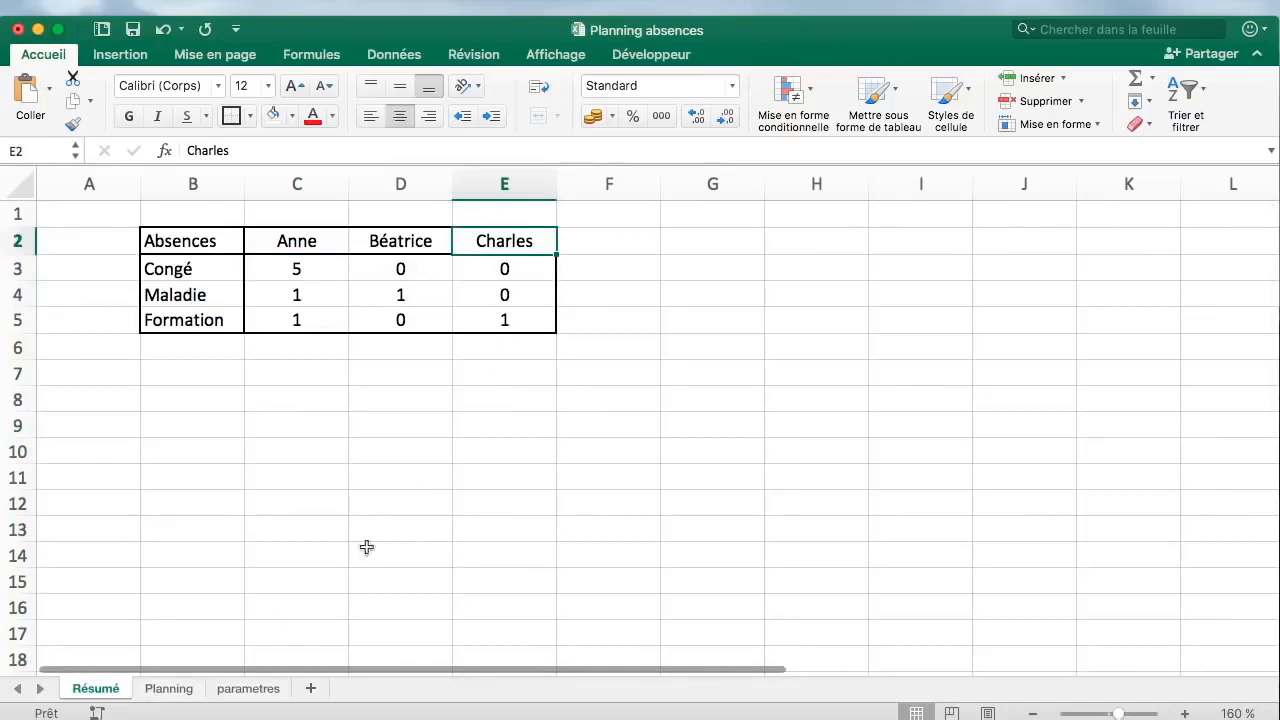
On the Planning sheet, add a fourth employee by entering the first name in header cell F3
{"action": "left_click", "coordinate": [168, 689]}
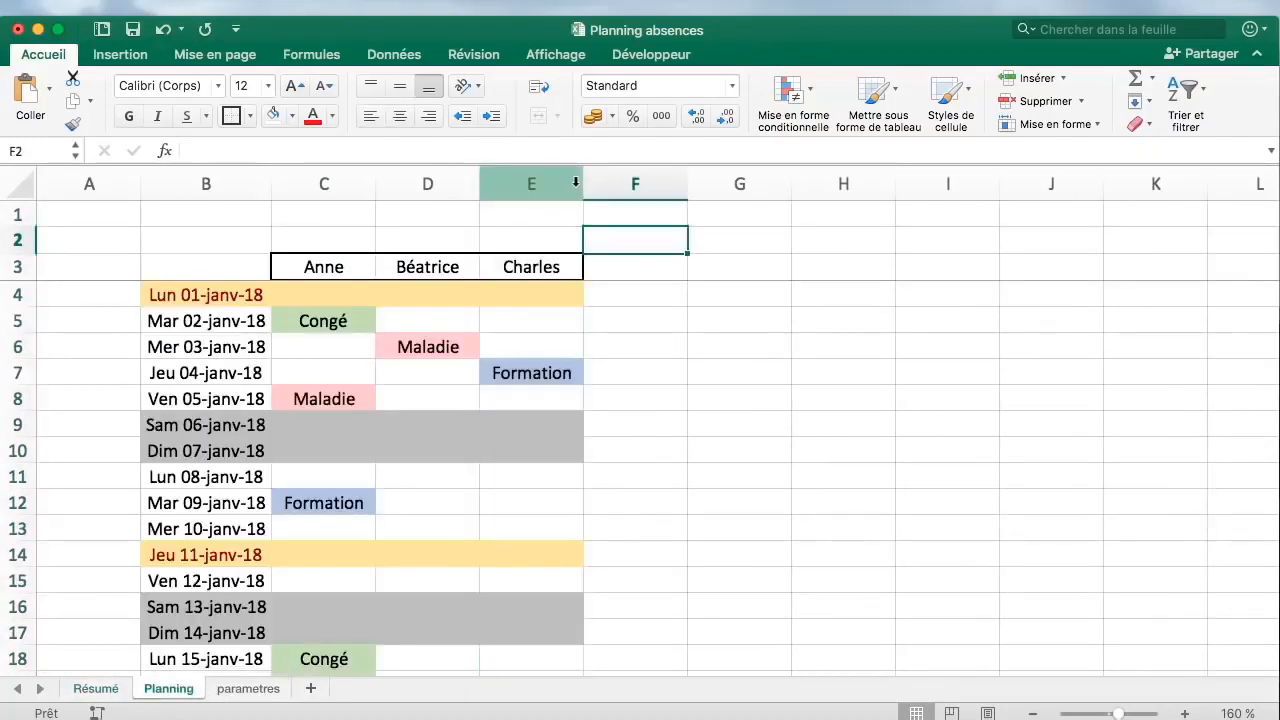
{"action": "left_click", "coordinate": [610, 272]}
{"action": "type", "text": "Eric"}
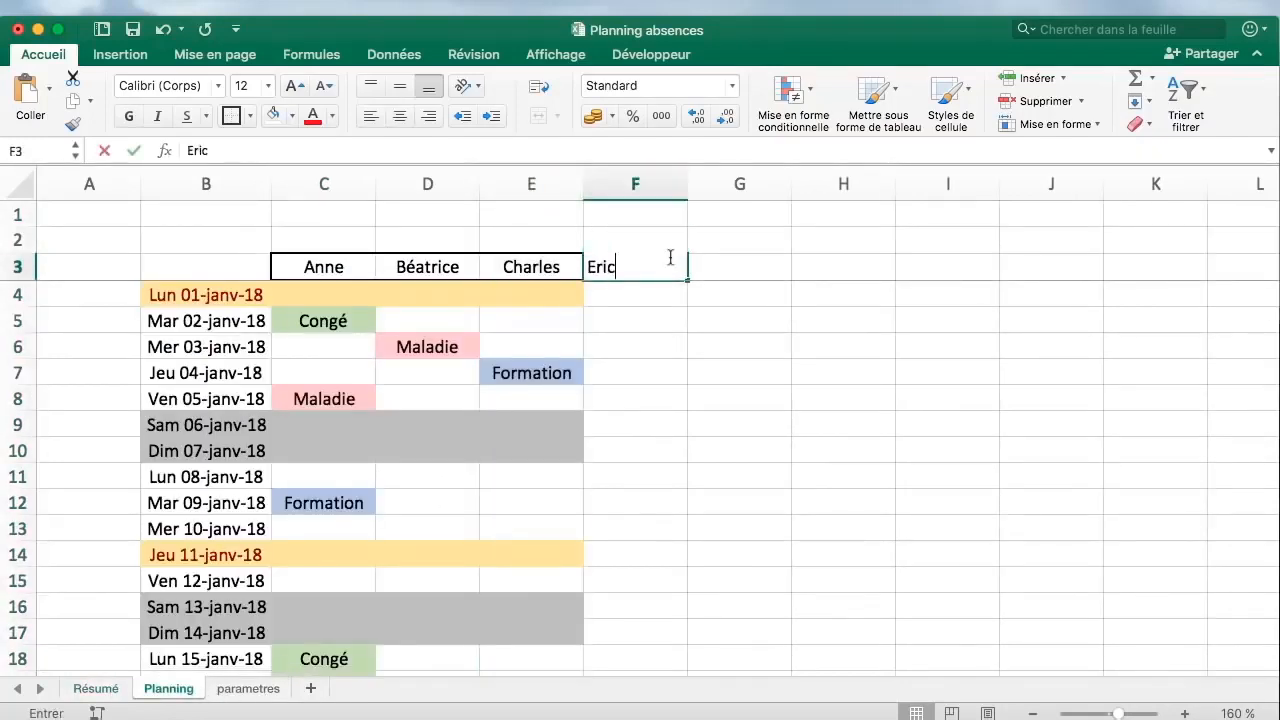
{"action": "key", "text": "Return"}
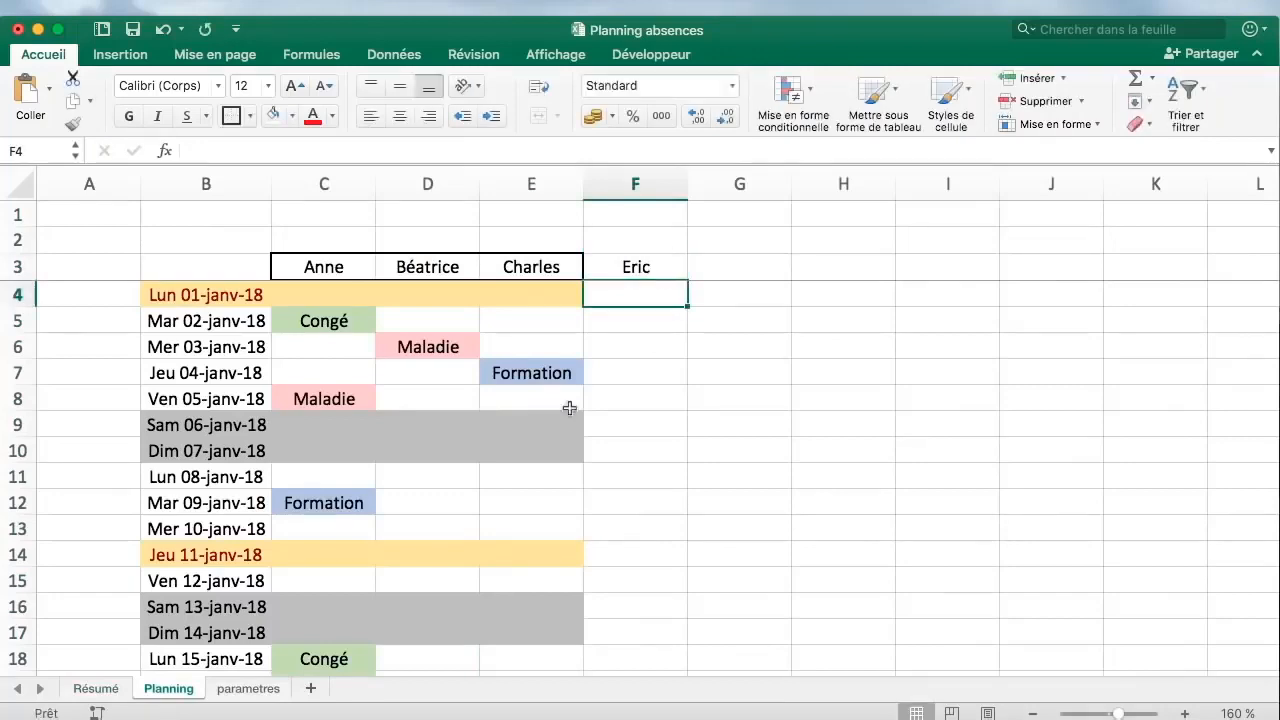
Copy the formatting of column E onto column F of the Planning sheet with the format painter
{"action": "left_click", "coordinate": [553, 180]}
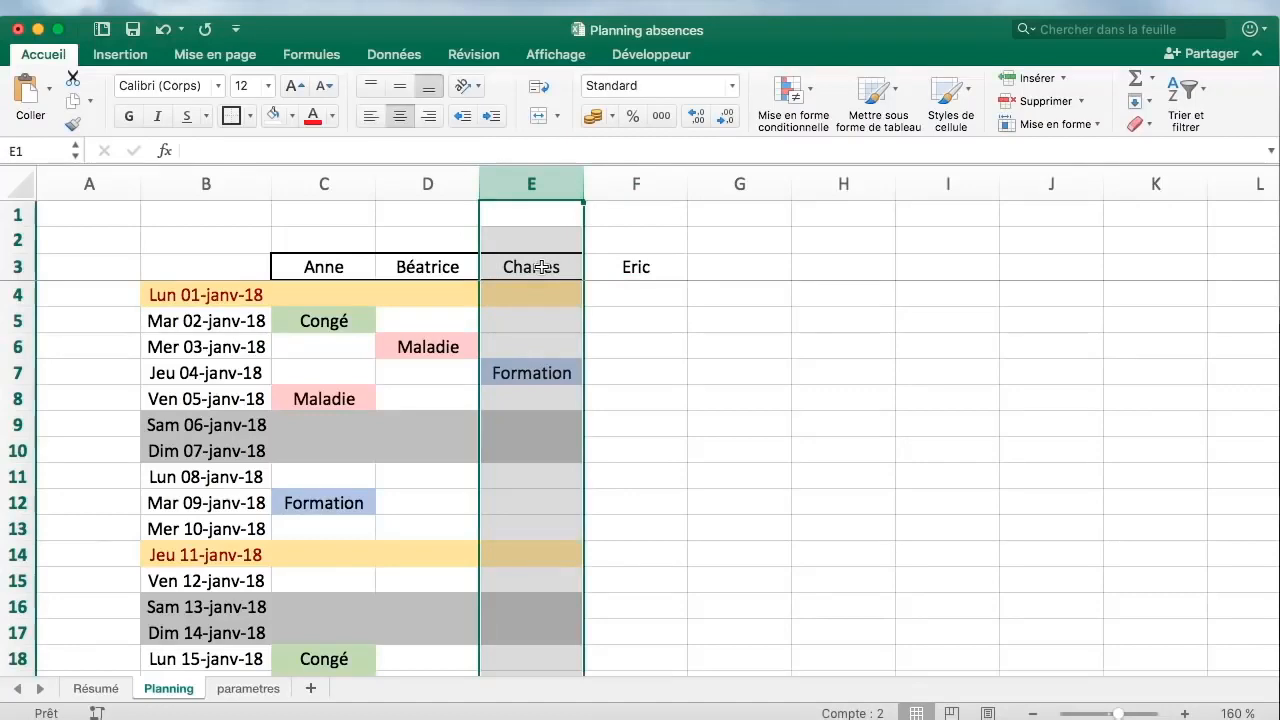
{"action": "left_click", "coordinate": [72, 123]}
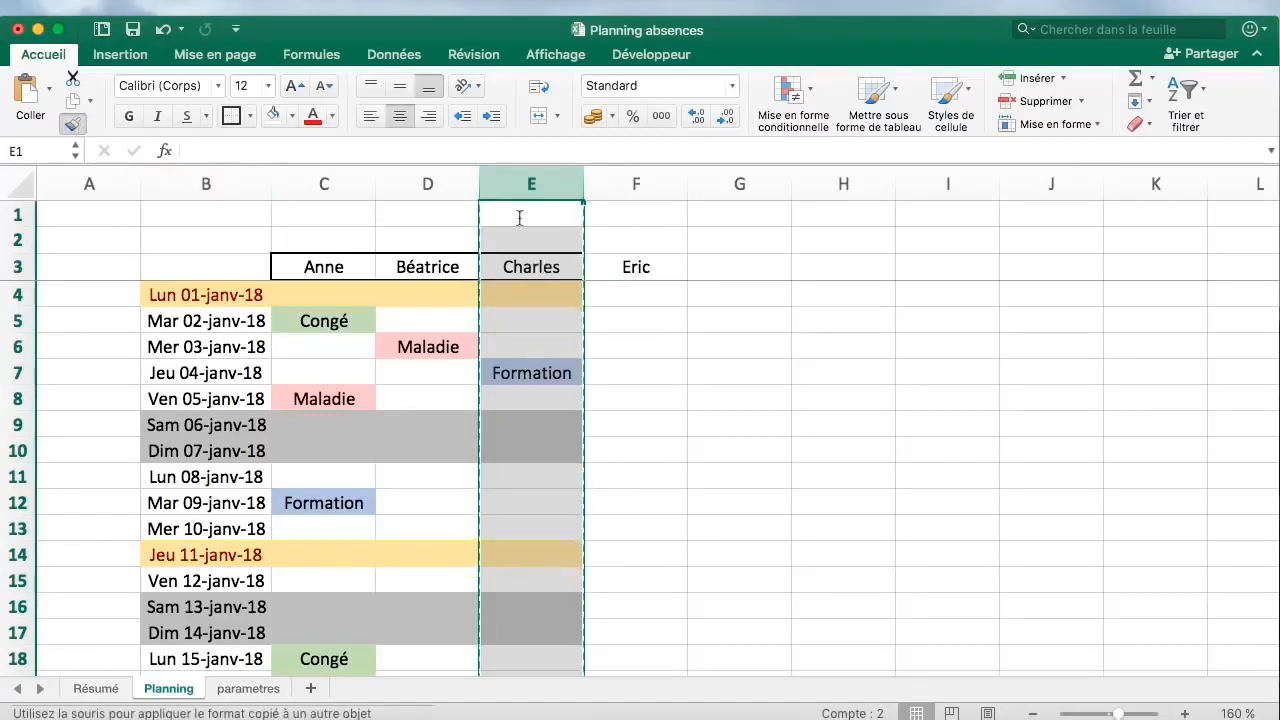
{"action": "left_click", "coordinate": [640, 195]}
{"action": "left_click", "coordinate": [665, 398]}
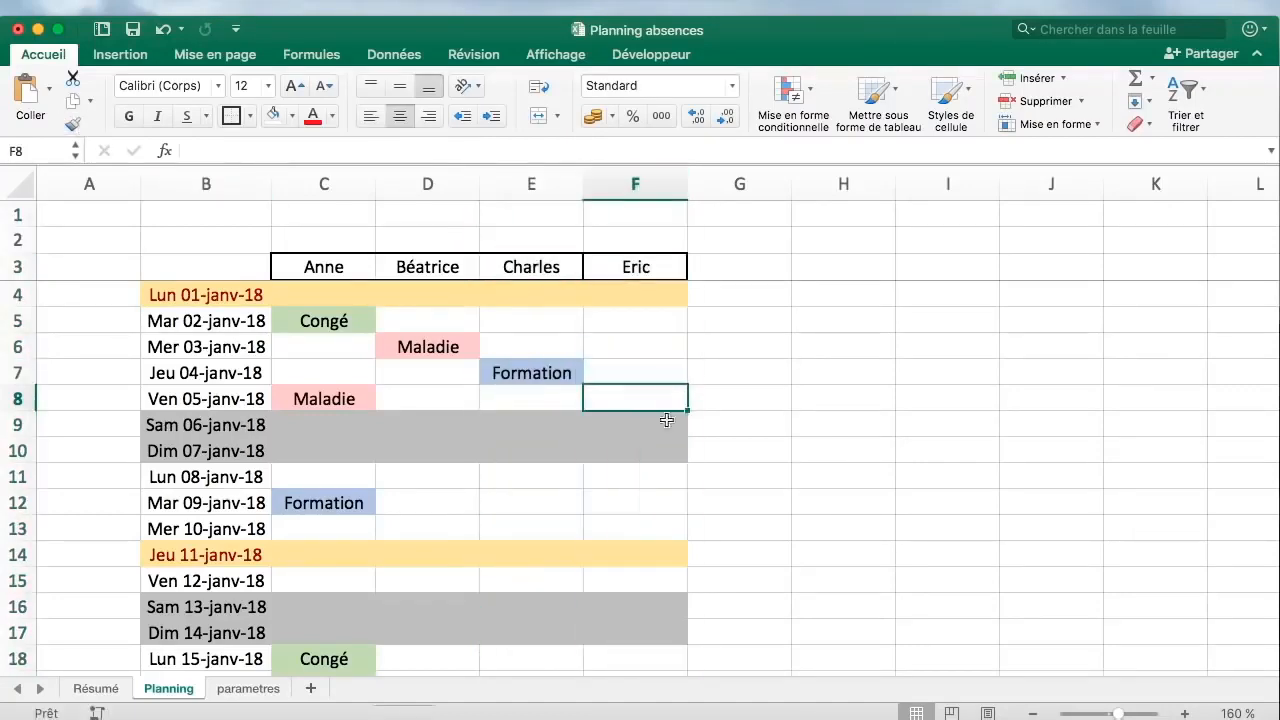
On the Résumé sheet, extend the header and counting formulas from E2:E5 into column F
{"action": "left_click", "coordinate": [113, 689]}
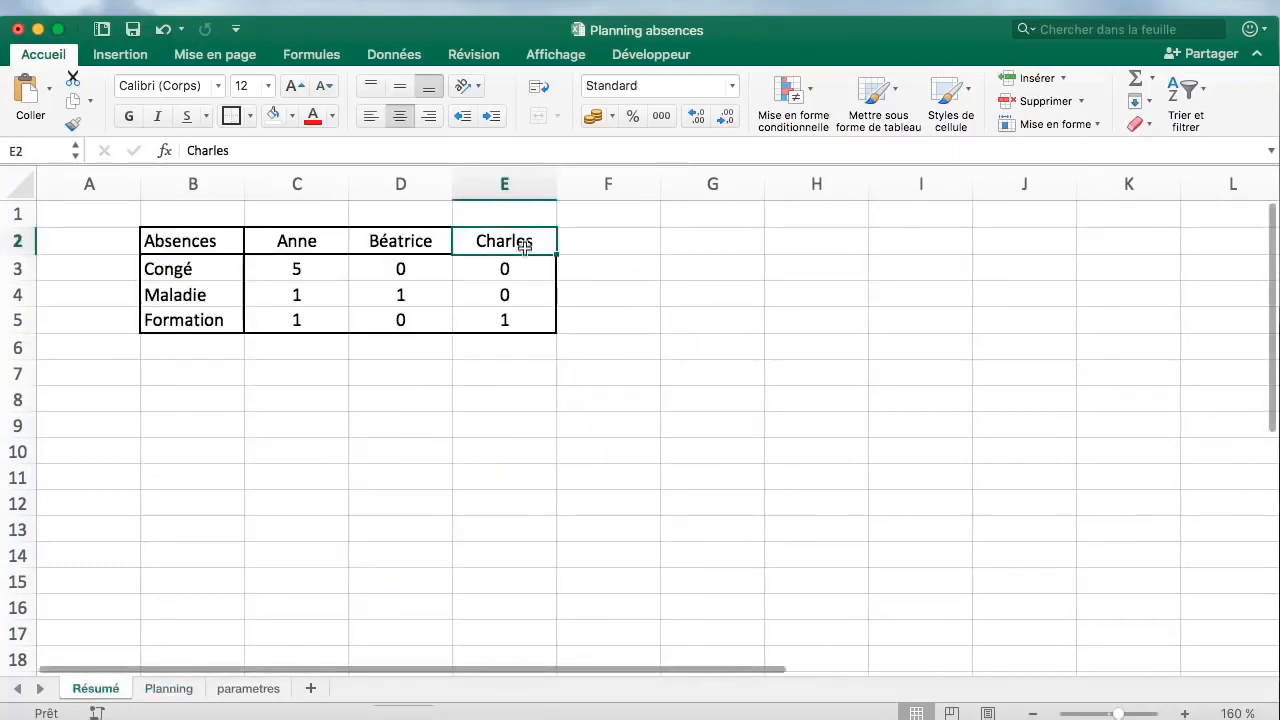
{"action": "left_click_drag", "start_coordinate": [534, 320], "coordinate": [540, 246]}
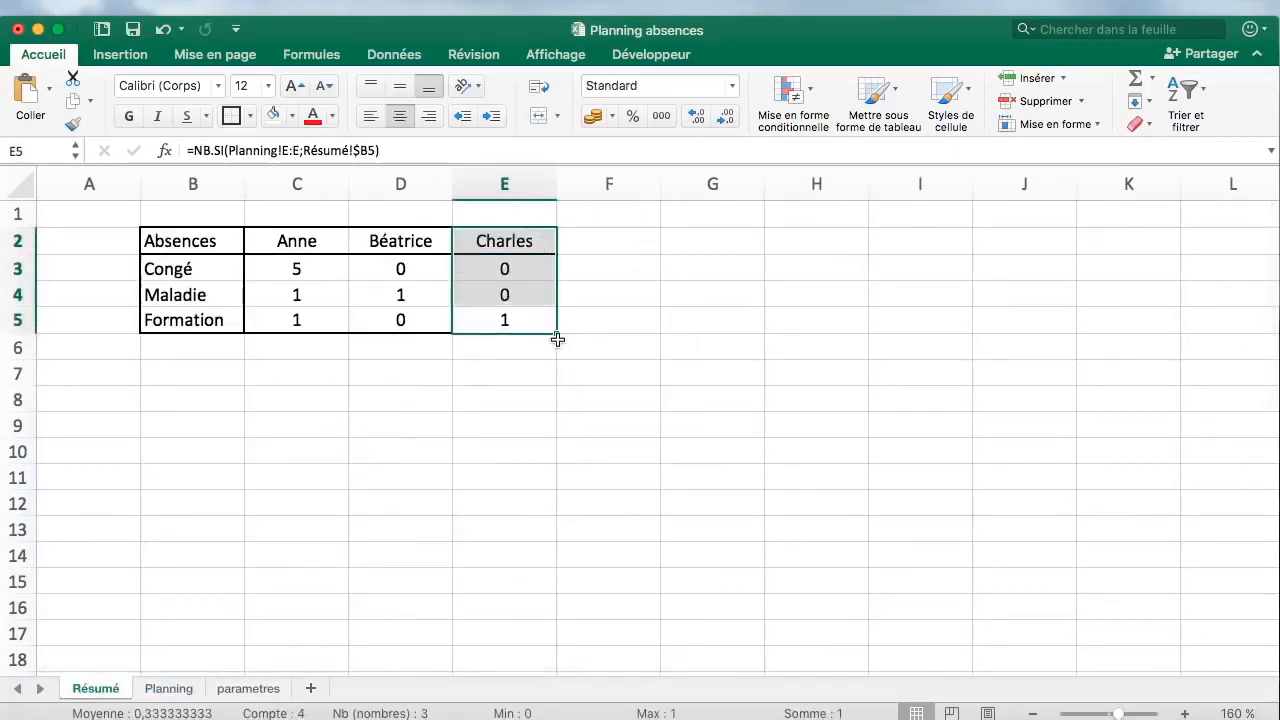
{"action": "left_click_drag", "start_coordinate": [556, 332], "coordinate": [665, 340]}
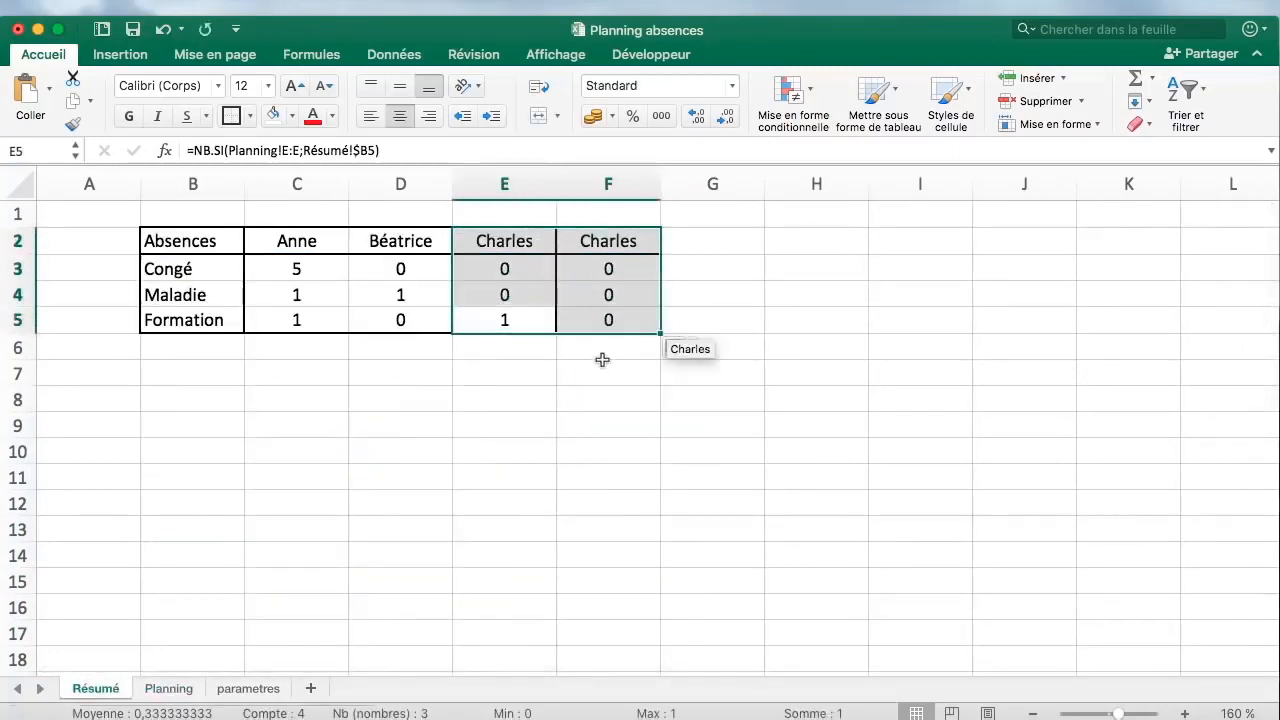
Link header cell C2 of the Résumé sheet to Planning!C3 and fill the formula across to F2
{"action": "left_click", "coordinate": [310, 240]}
{"action": "type", "text": "="}
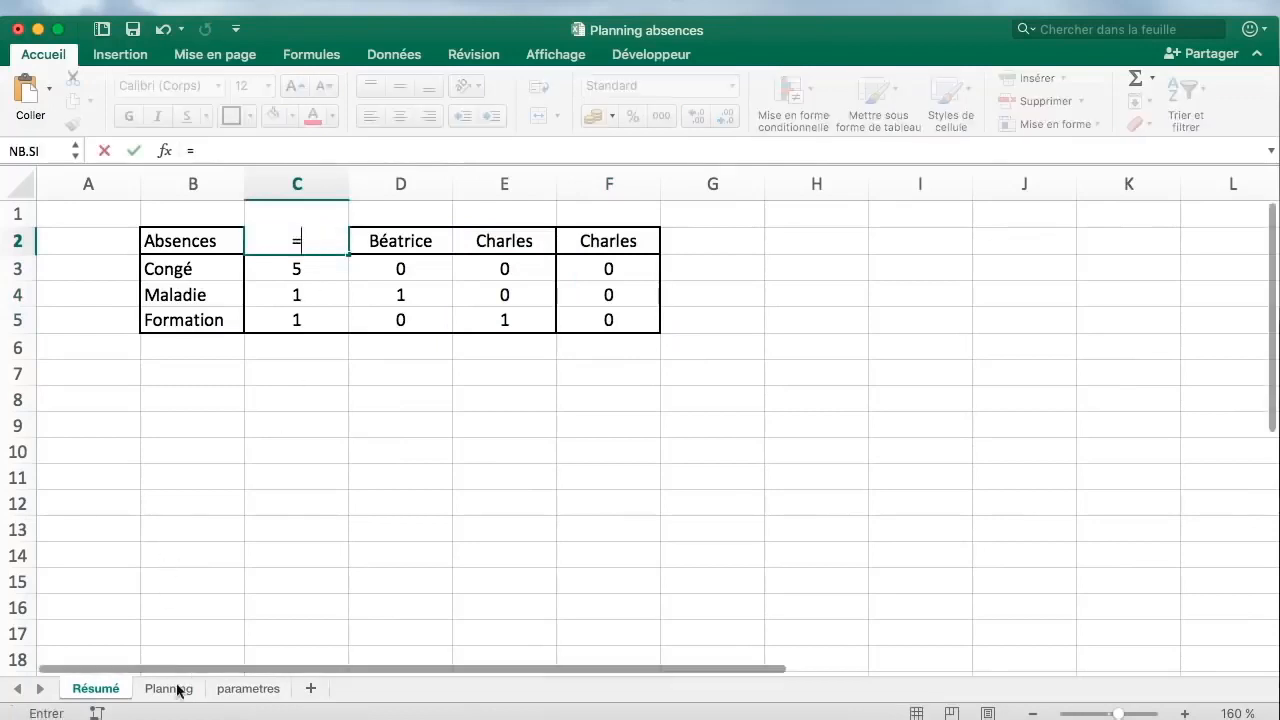
{"action": "left_click", "coordinate": [172, 689]}
{"action": "left_click", "coordinate": [362, 265]}
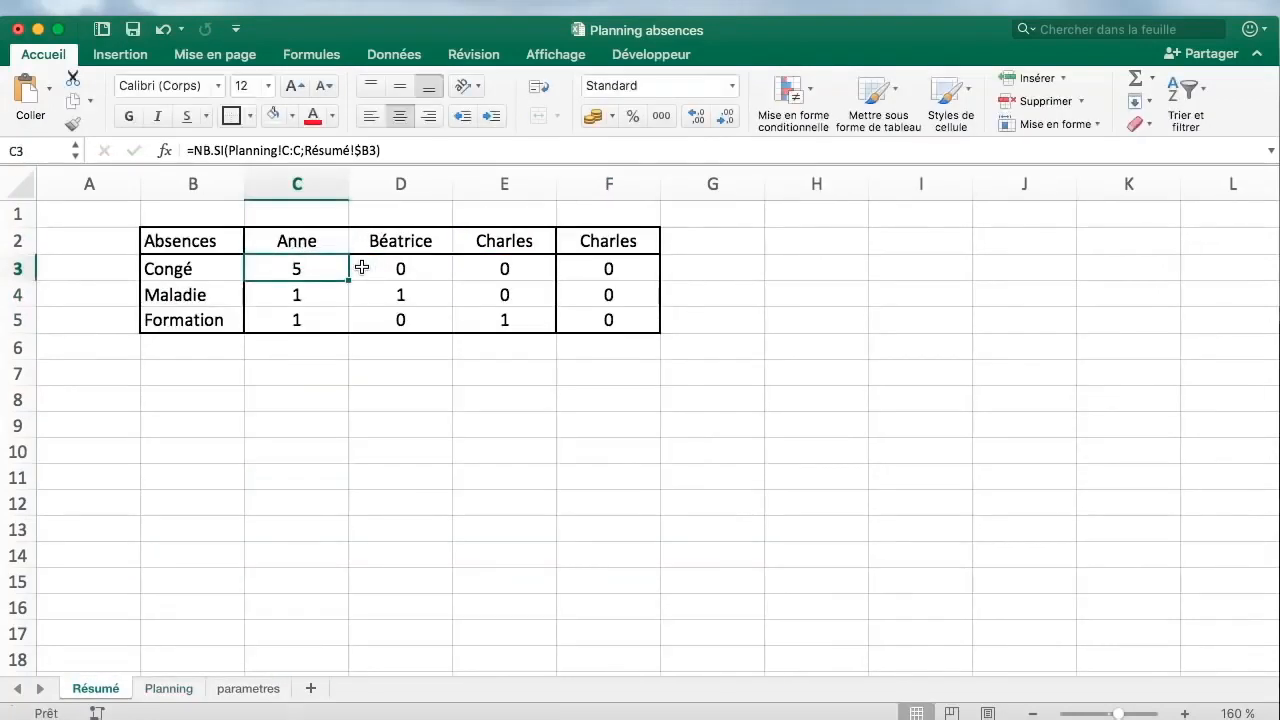
{"action": "left_click", "coordinate": [337, 240]}
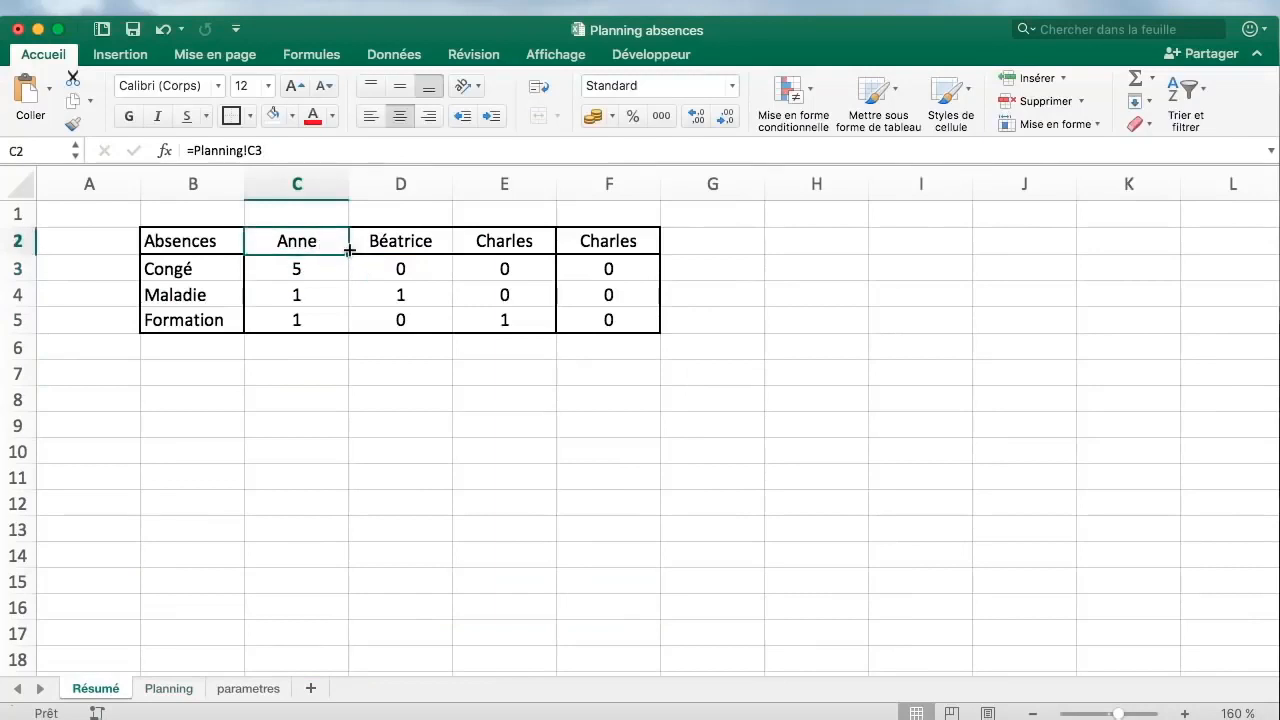
{"action": "left_click_drag", "start_coordinate": [349, 253], "coordinate": [605, 242]}
Outline the header range C2:F2 of the Résumé sheet with a thick box border
{"action": "left_click", "coordinate": [250, 116]}
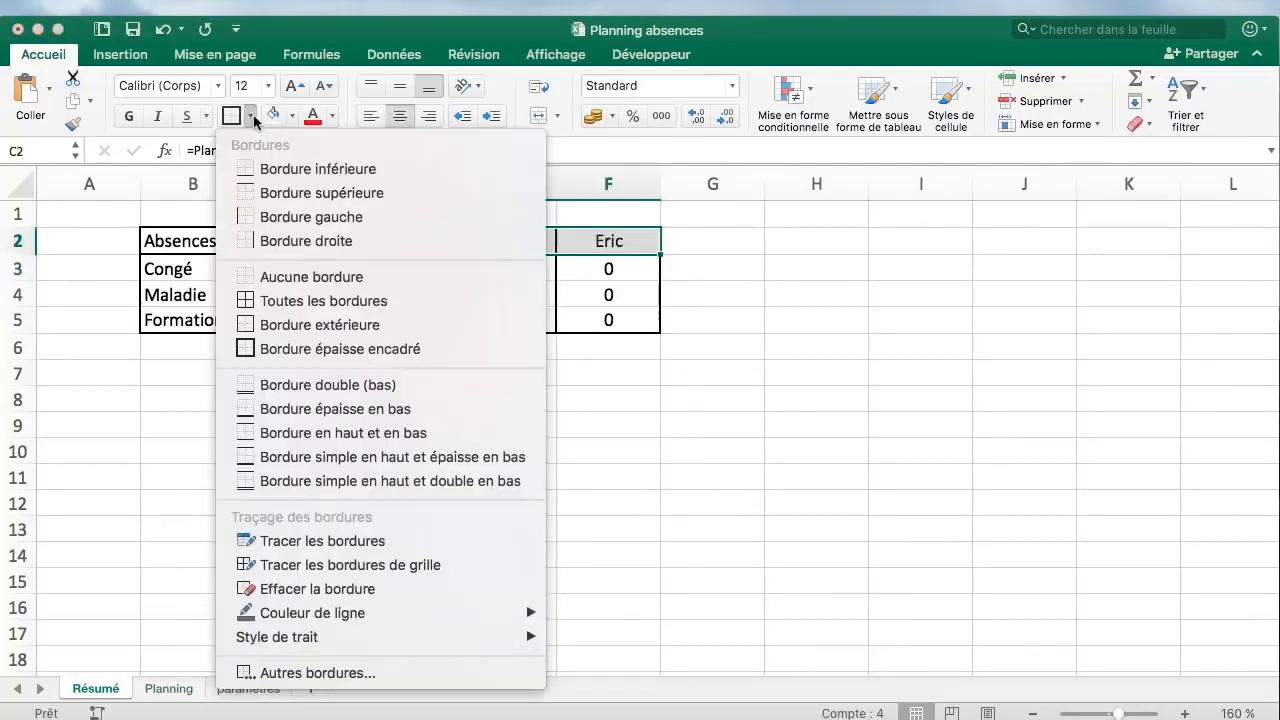
{"action": "left_click", "coordinate": [329, 348]}
{"action": "left_click", "coordinate": [580, 240]}
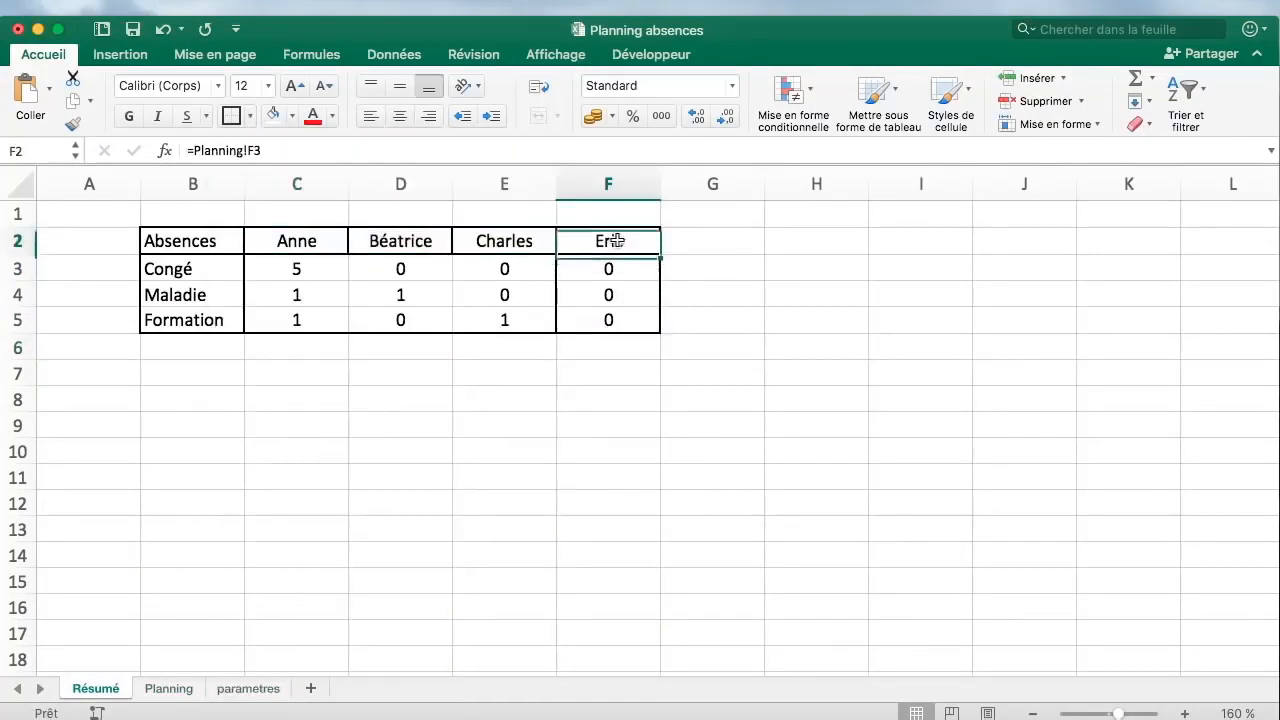
On the Planning sheet, check whether cells F12 and E4 offer the absence-type drop-down list
{"action": "left_click", "coordinate": [187, 691]}
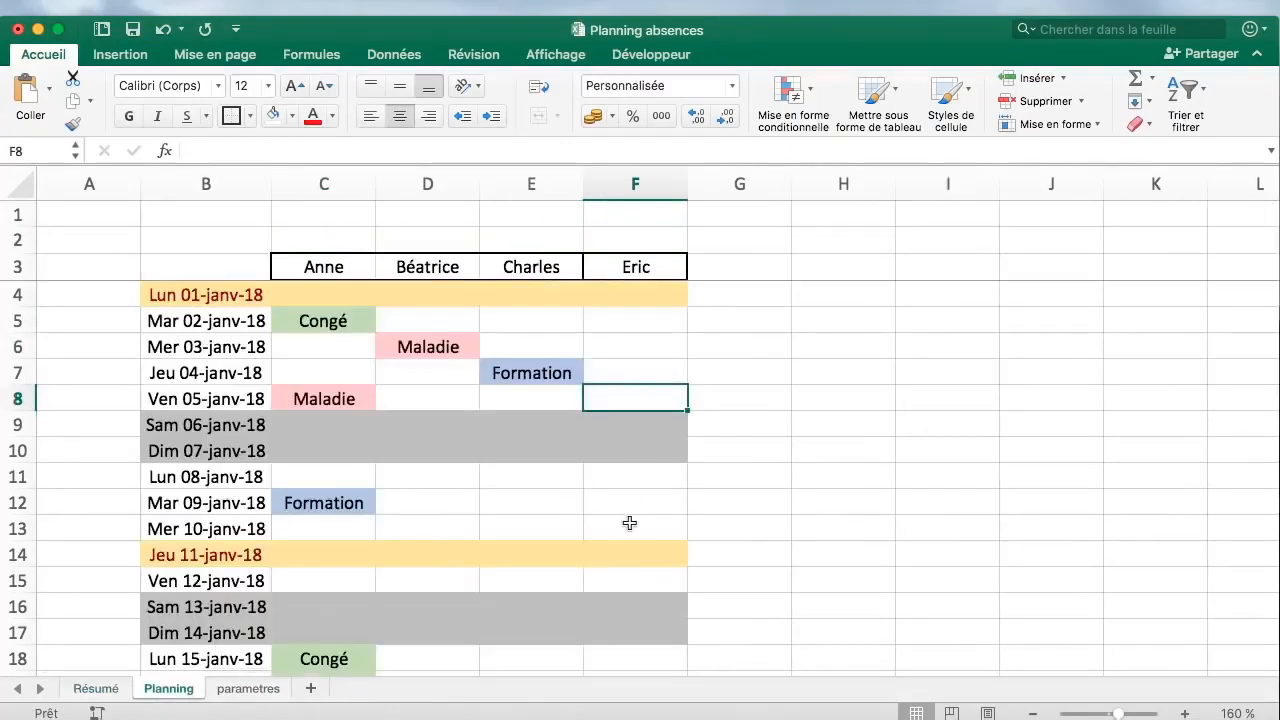
{"action": "left_click", "coordinate": [655, 505]}
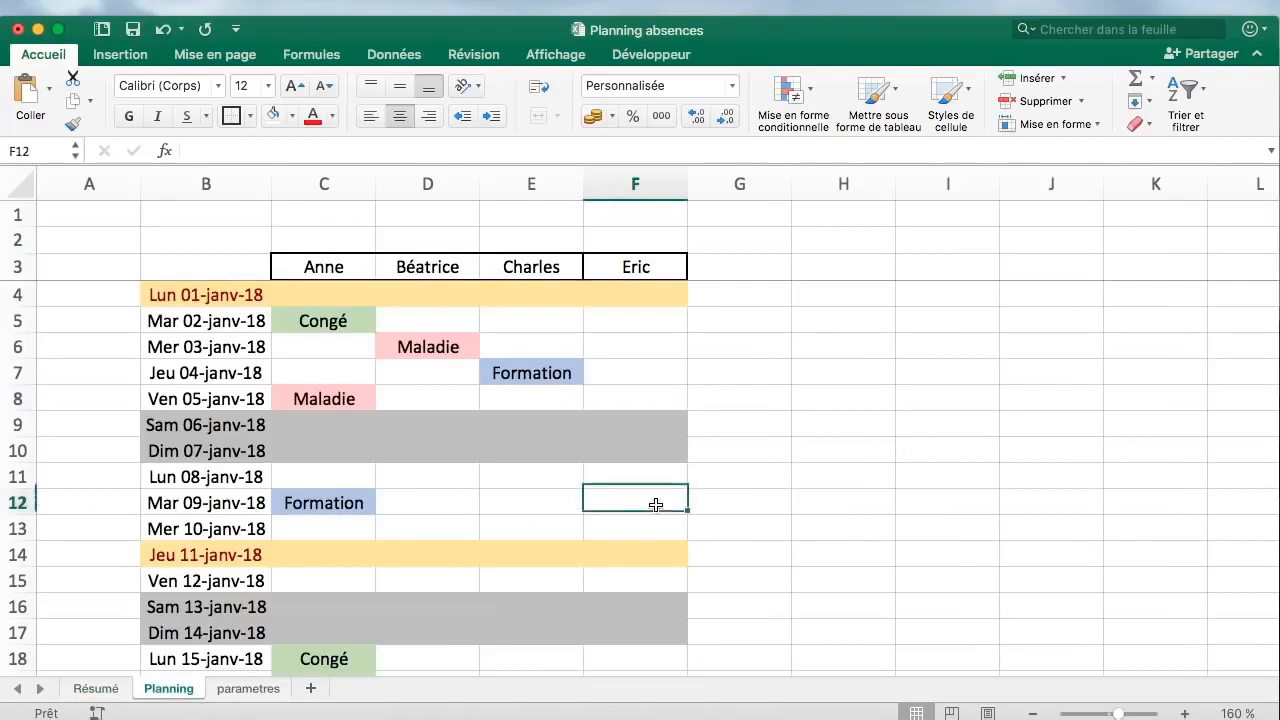
{"action": "left_click", "coordinate": [567, 294]}
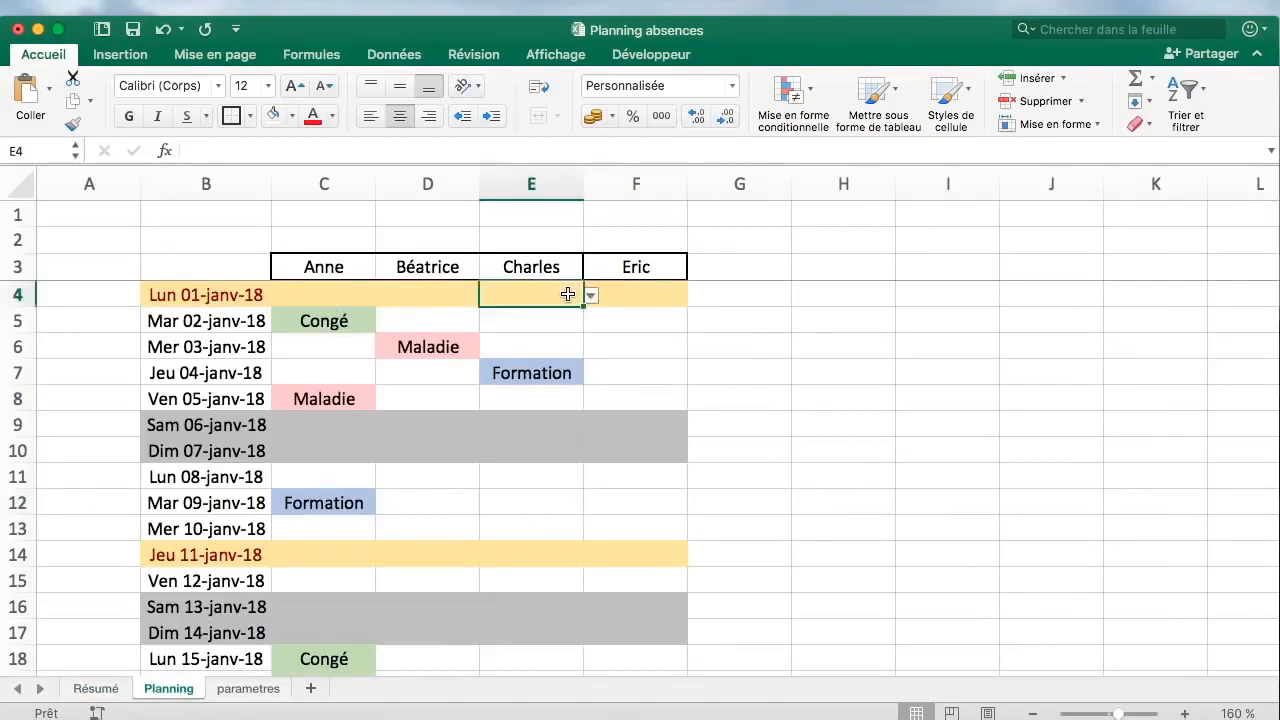
{"action": "key", "text": "shift+Down"}
{"action": "key", "text": "shift+Down"}
{"action": "key", "text": "shift+Down"}
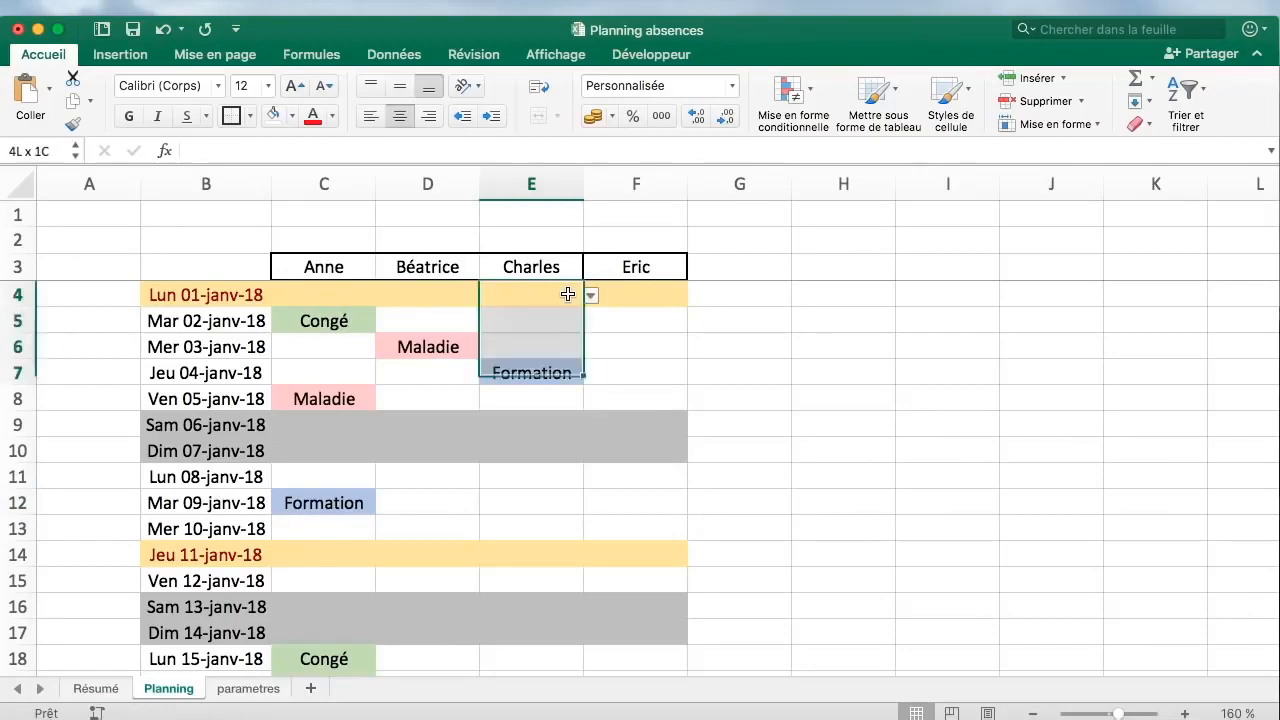
{"action": "key", "text": "ctrl+shift+Down"}
{"action": "key", "text": "ctrl+shift+Up"}
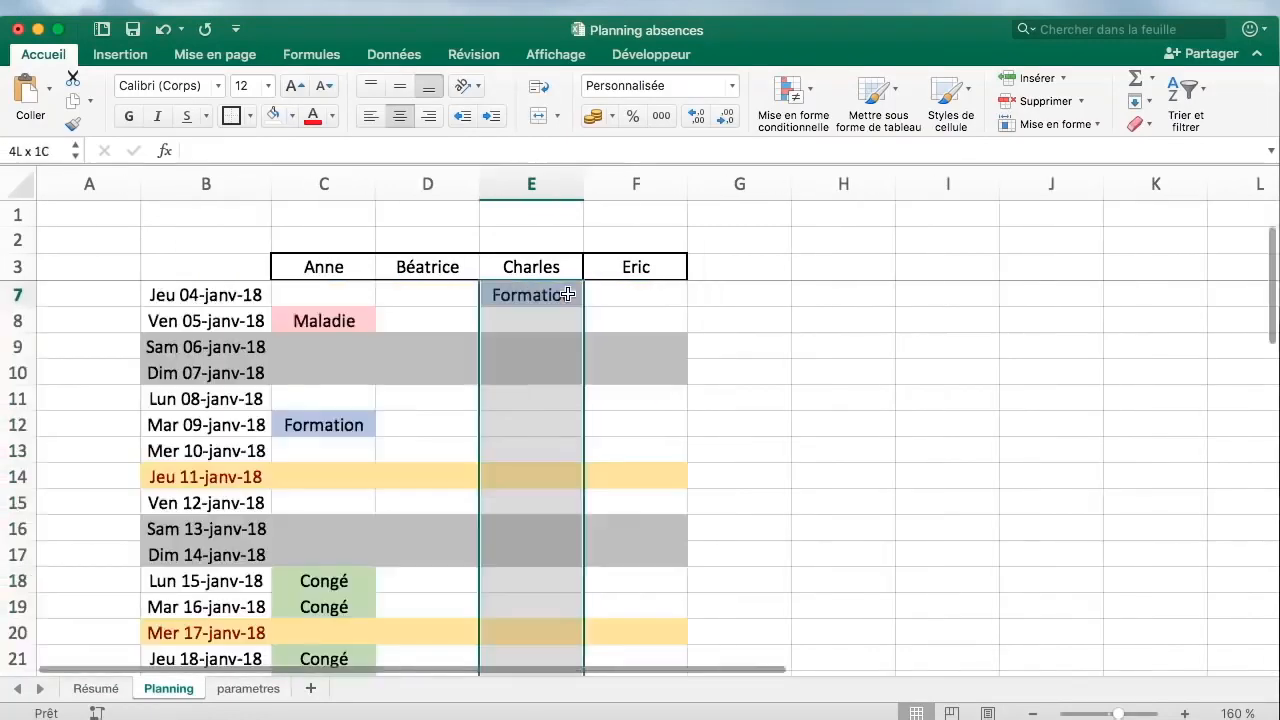
{"action": "scroll", "coordinate": [571, 291], "scroll_direction": "down", "scroll_amount": 4}
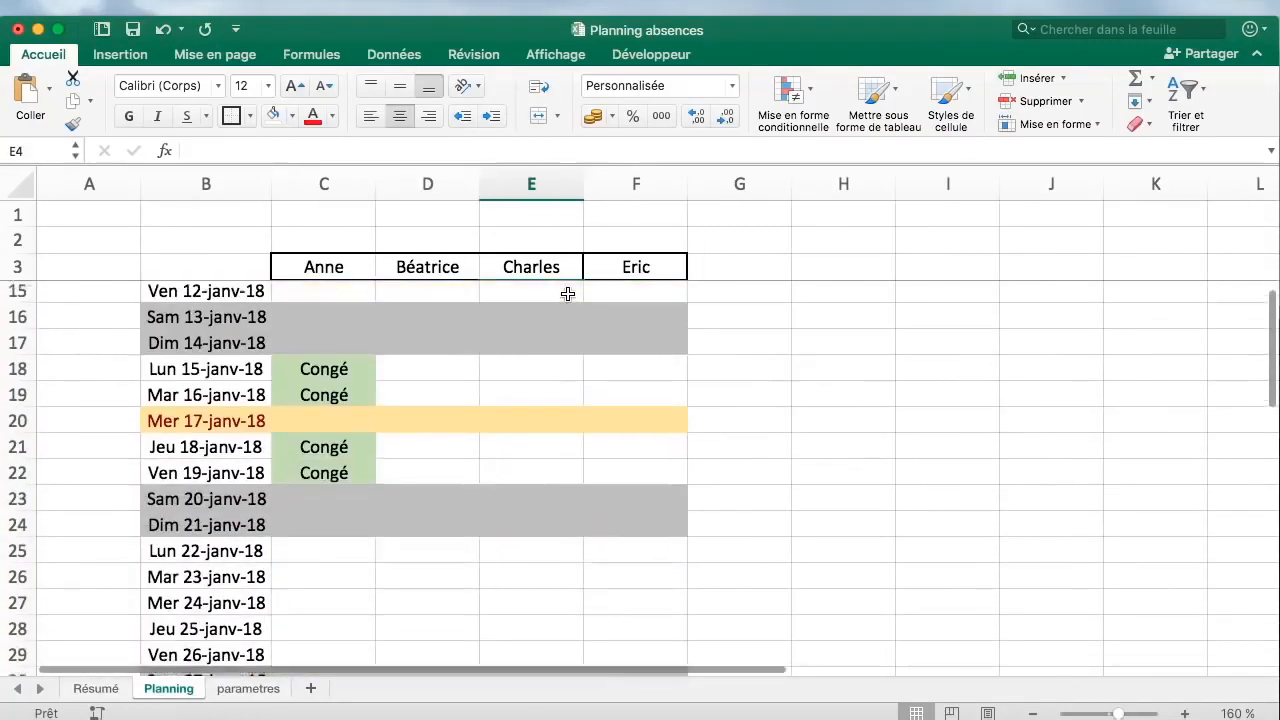
{"action": "scroll", "coordinate": [573, 250], "scroll_direction": "up", "scroll_amount": 5}
Copy column E of the Planning sheet and paste only its validation into column F with Paste Special
{"action": "left_click", "coordinate": [565, 182]}
{"action": "key", "text": "super+c"}
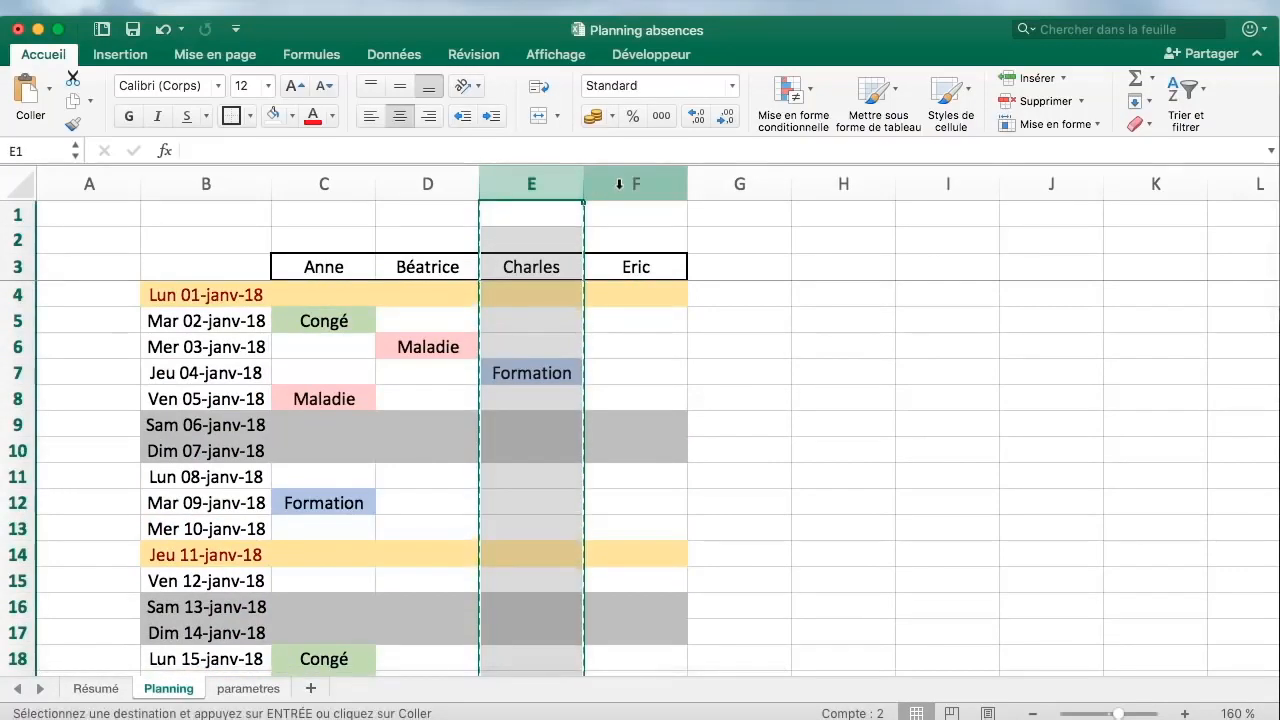
{"action": "right_click", "coordinate": [618, 183]}
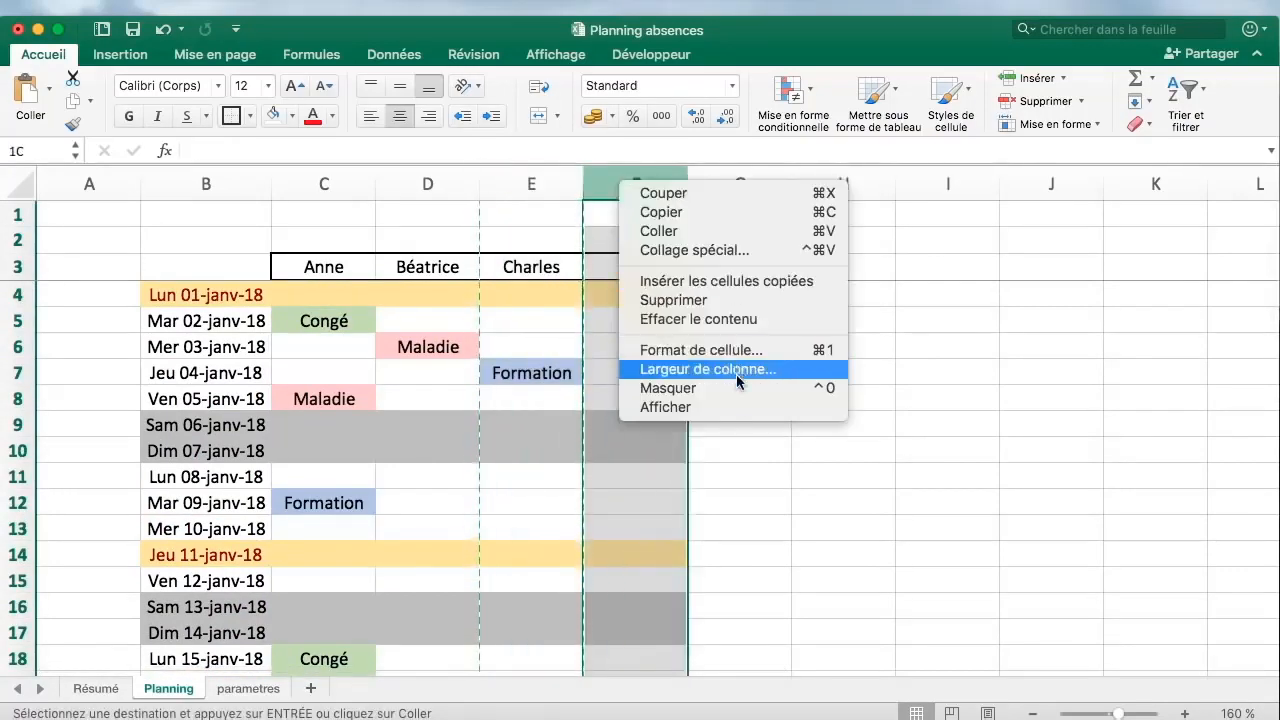
{"action": "left_click", "coordinate": [752, 253]}
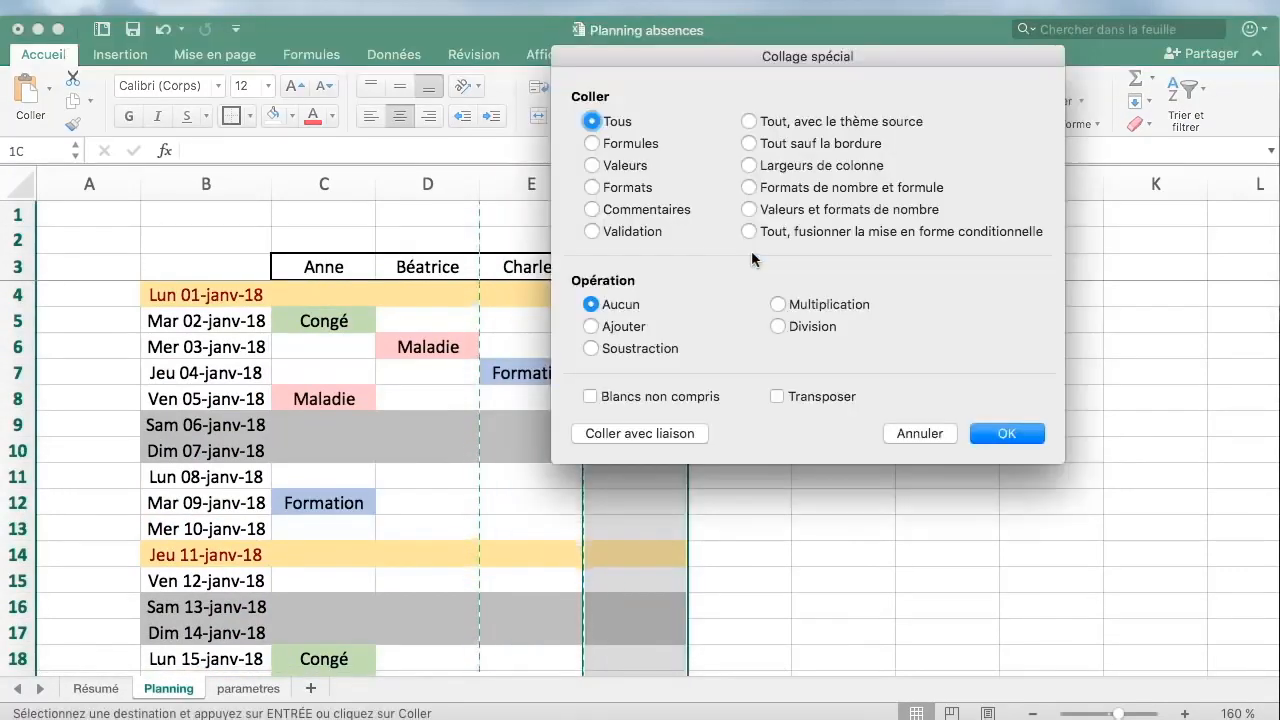
{"action": "left_click", "coordinate": [592, 231]}
{"action": "left_click_drag", "start_coordinate": [794, 57], "coordinate": [990, 51]}
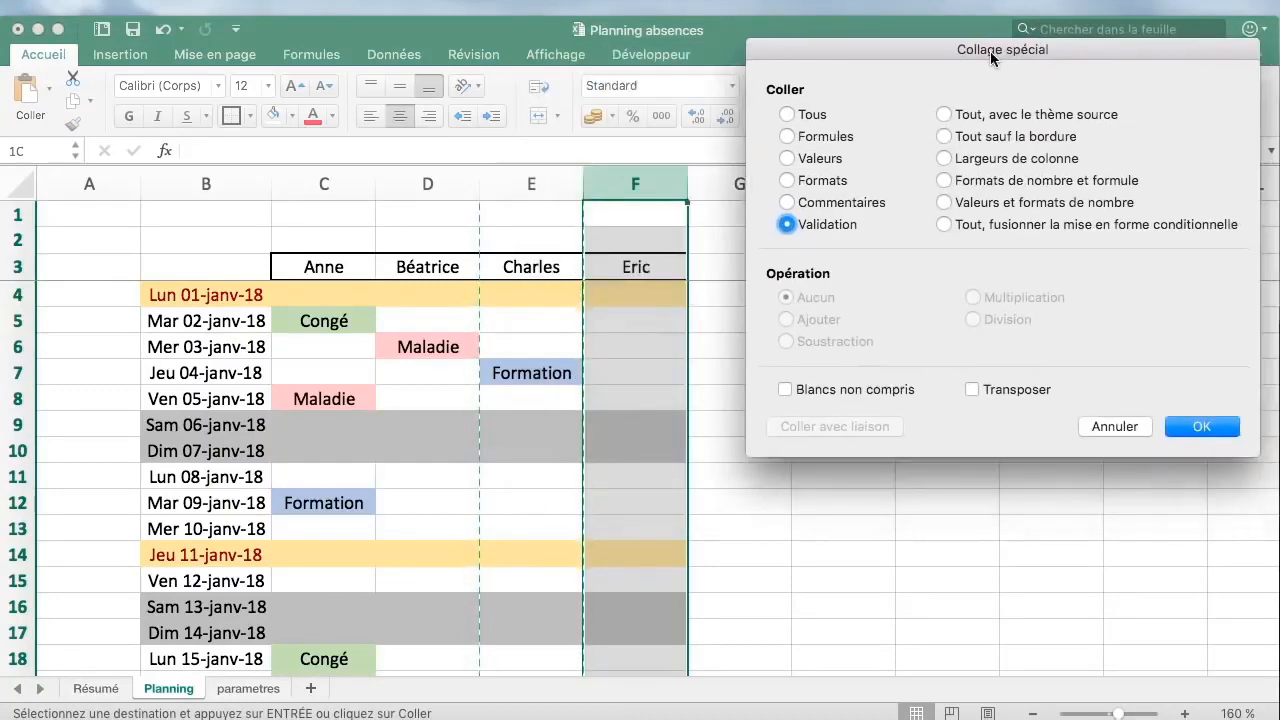
{"action": "left_click", "coordinate": [1220, 428]}
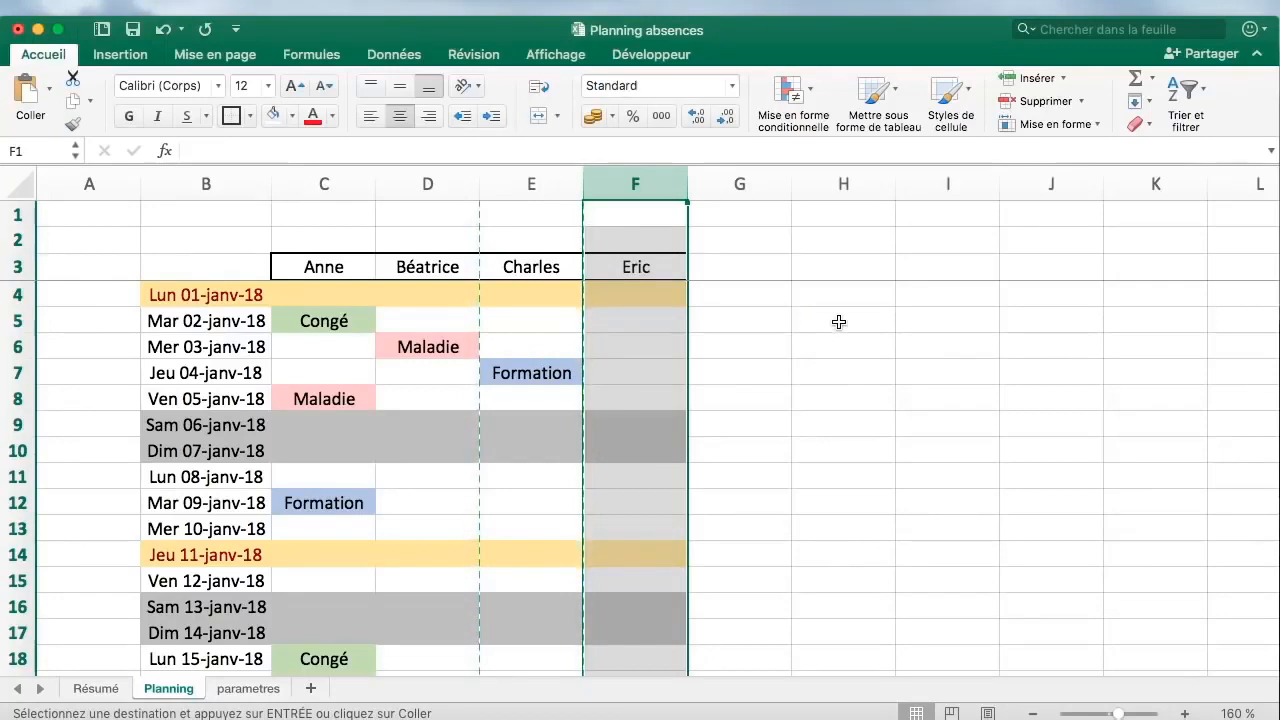
Check the absence-type list in F5 without choosing an entry, and end the copy mode
{"action": "left_click", "coordinate": [839, 321]}
{"action": "left_click", "coordinate": [665, 322]}
{"action": "left_click", "coordinate": [694, 321]}
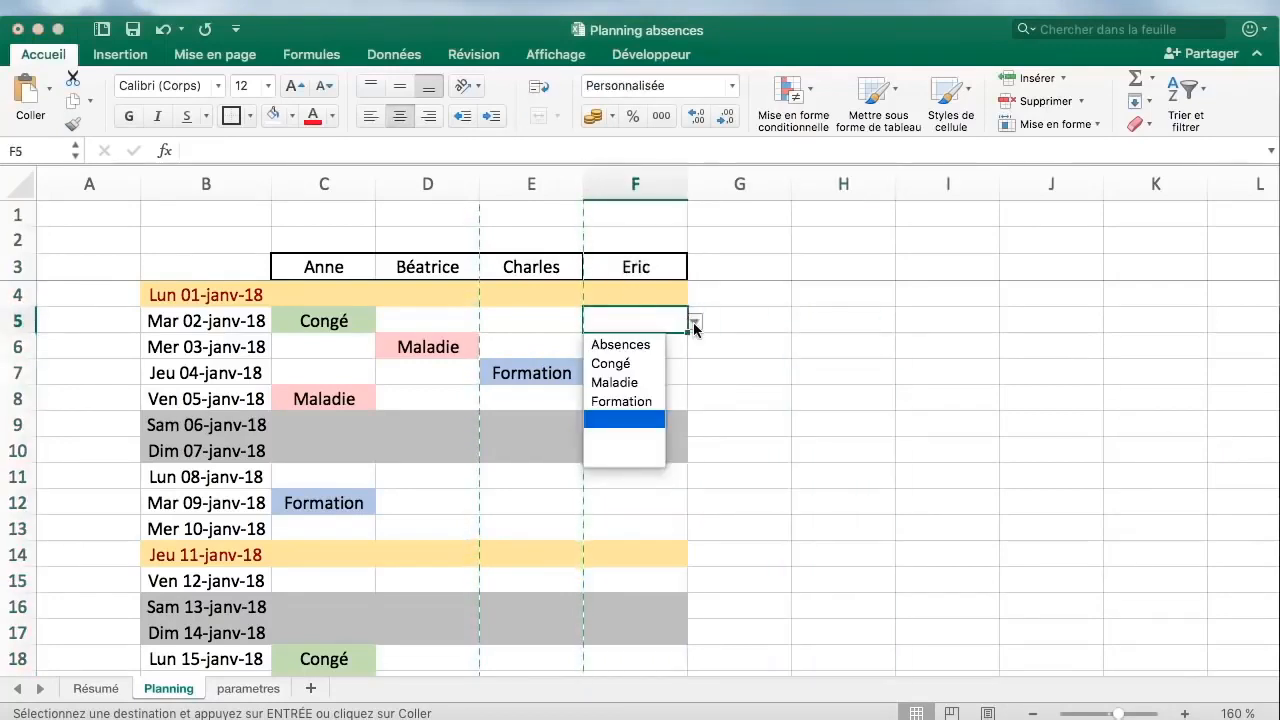
{"action": "key", "text": "Escape"}
{"action": "key", "text": "Escape"}
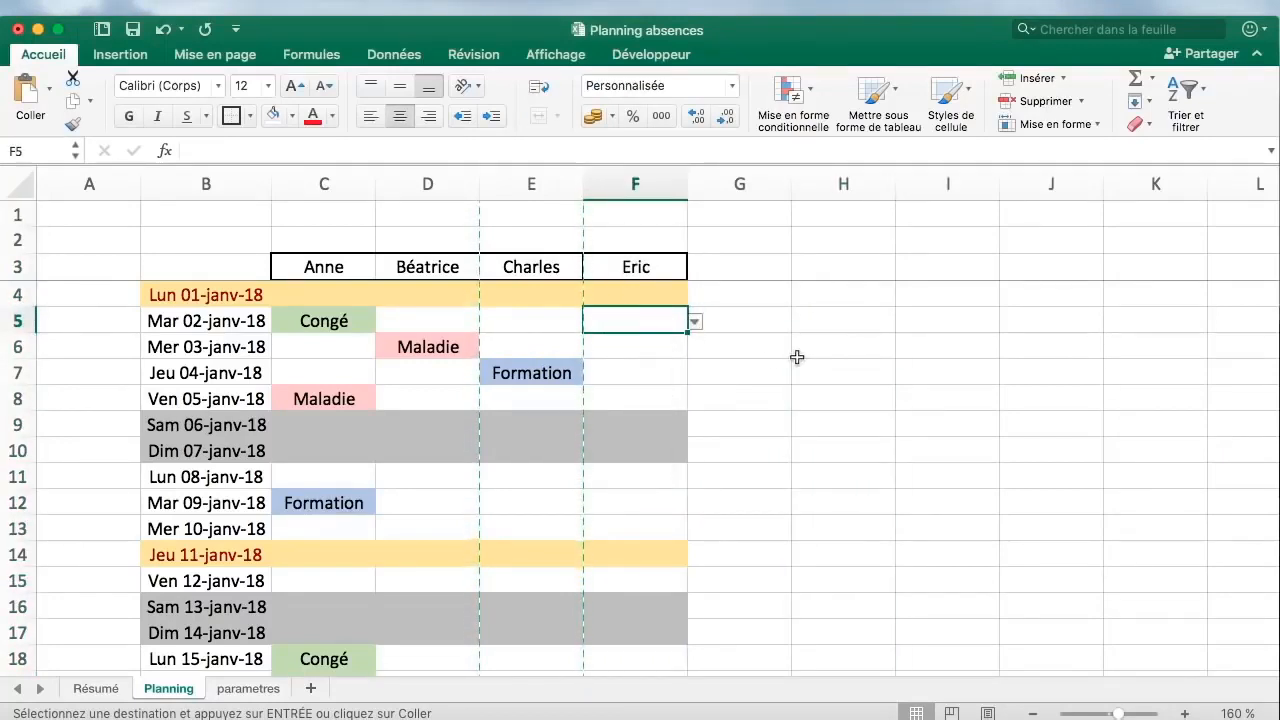
Choose Formation as the new employee's absence on Mar 09-janv-18 in cell F12
{"action": "left_click", "coordinate": [652, 497]}
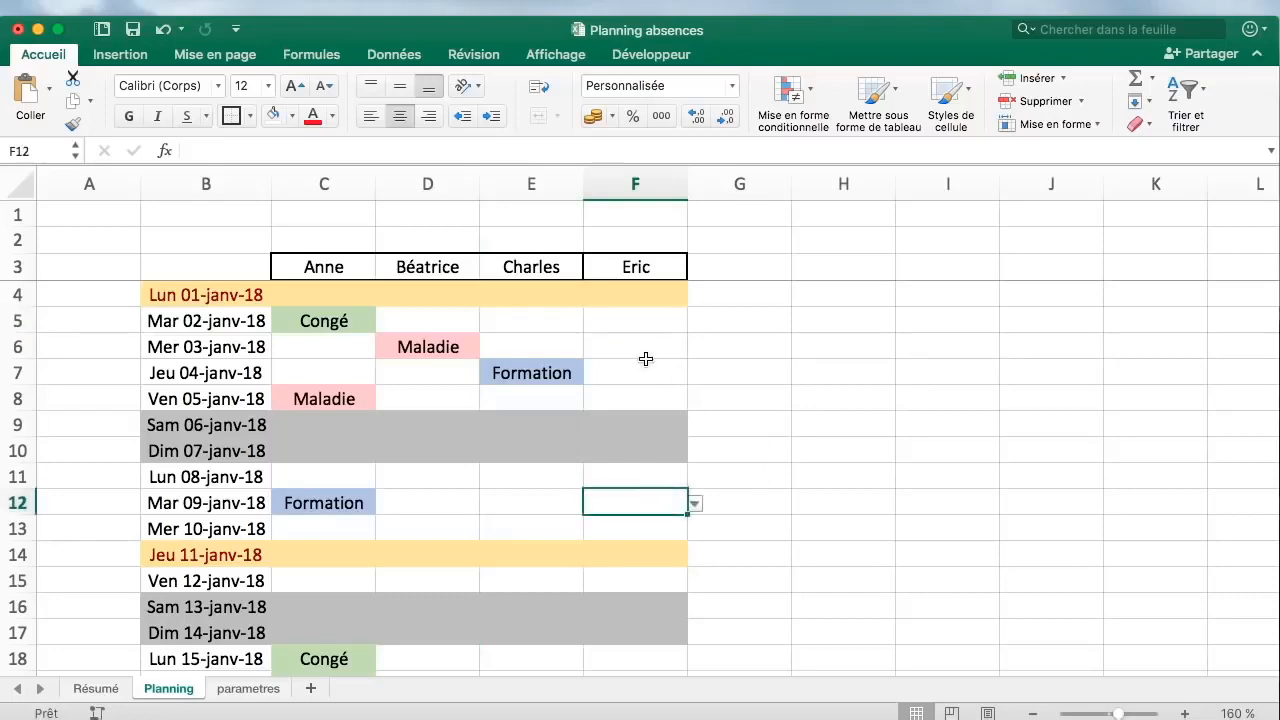
{"action": "left_click_drag", "start_coordinate": [347, 263], "coordinate": [749, 269]}
{"action": "left_click", "coordinate": [620, 500]}
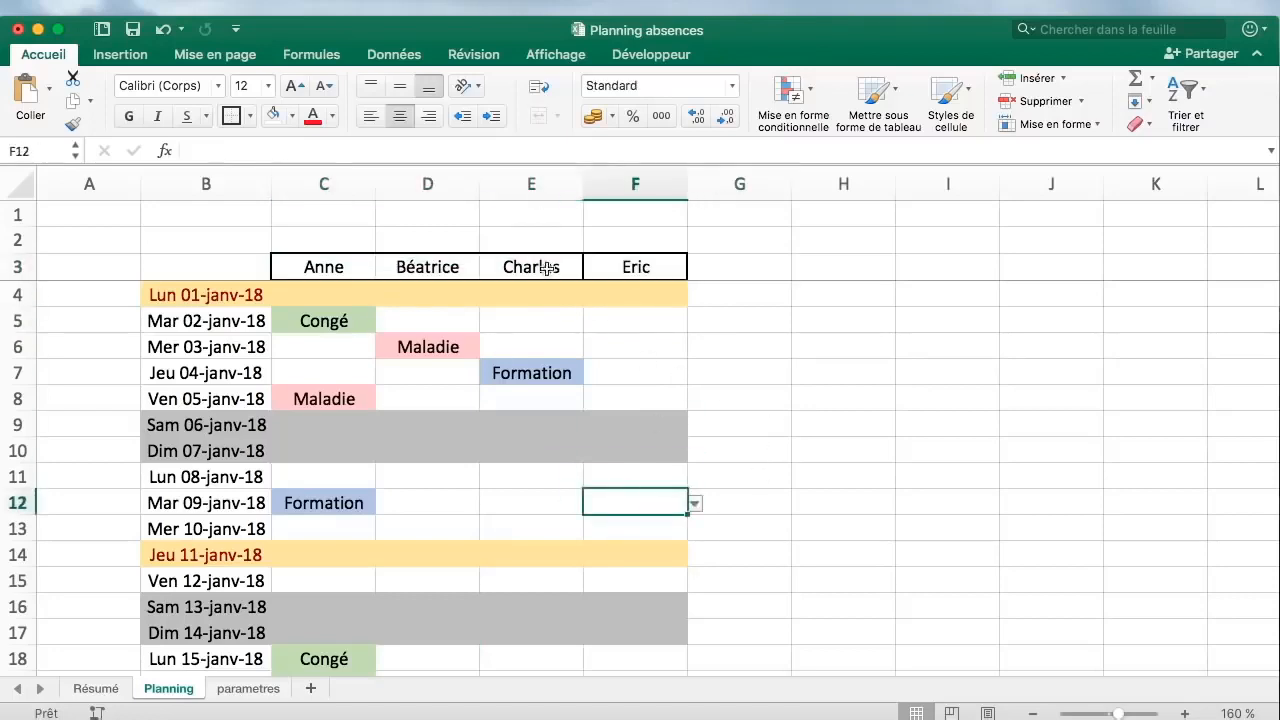
{"action": "left_click", "coordinate": [696, 504]}
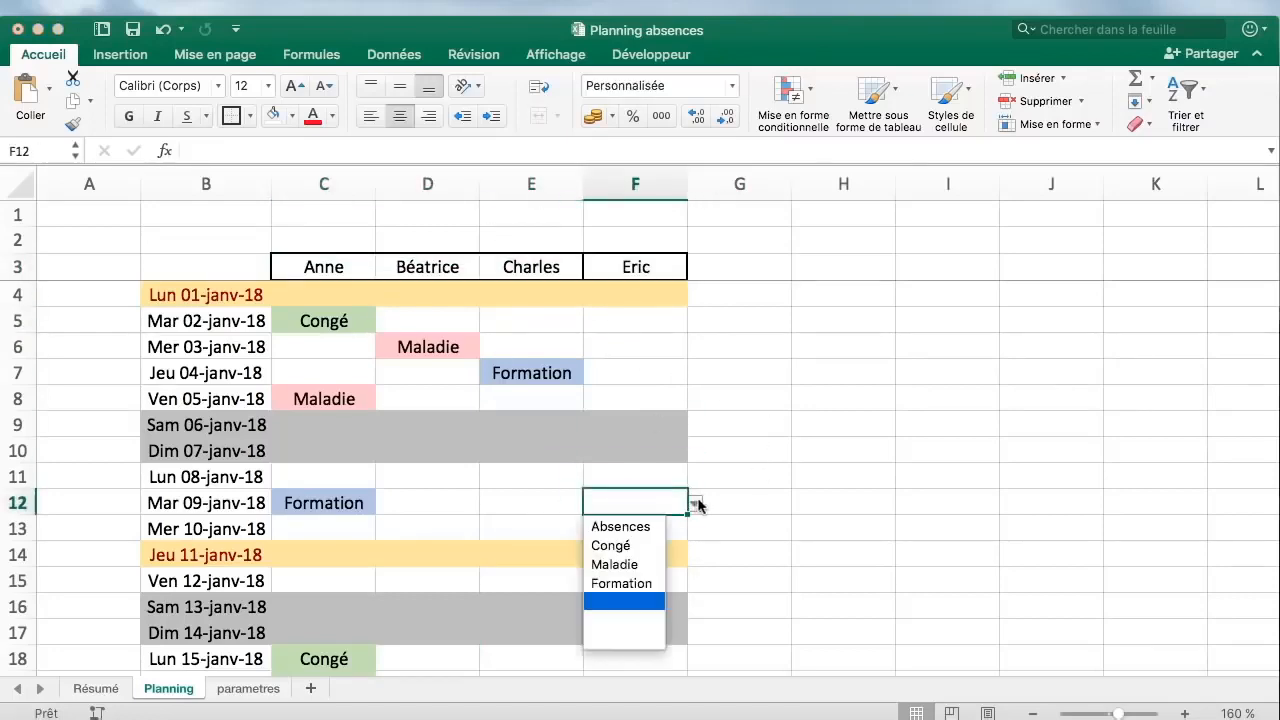
{"action": "left_click", "coordinate": [657, 583]}
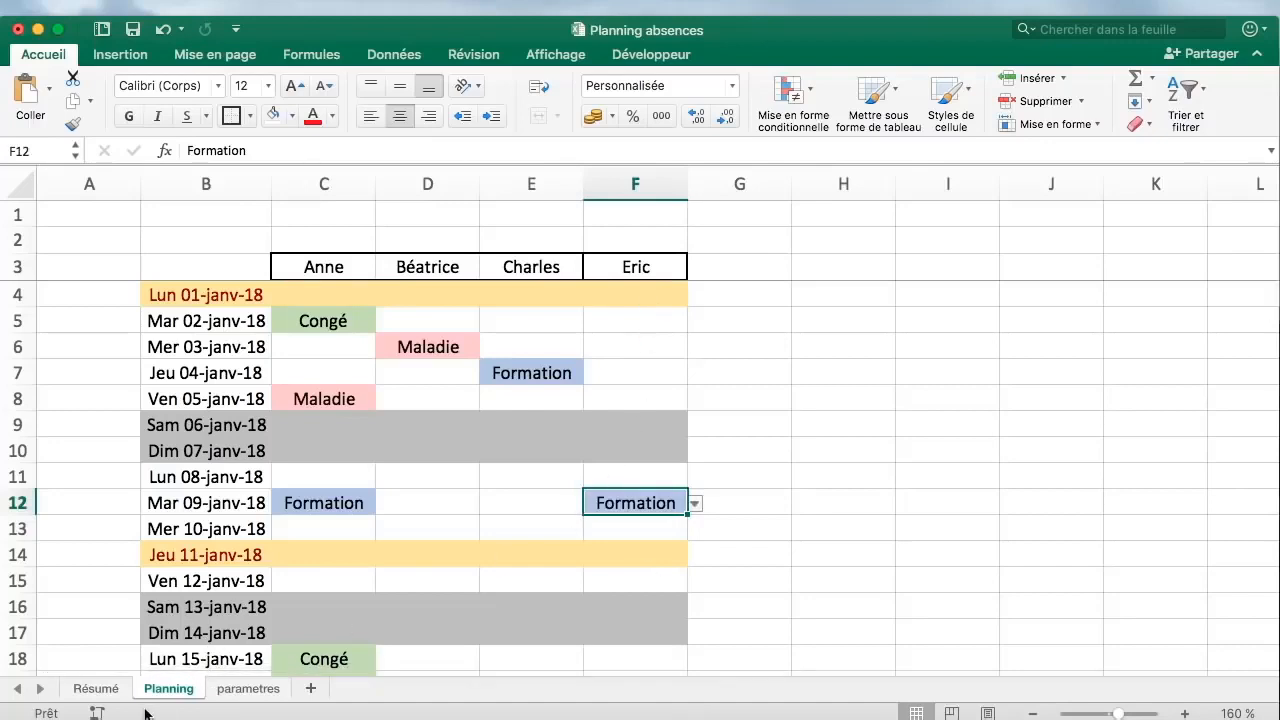
Check the new employee's absence counts on the Résumé sheet, and return to the Planning sheet
{"action": "left_click", "coordinate": [96, 688]}
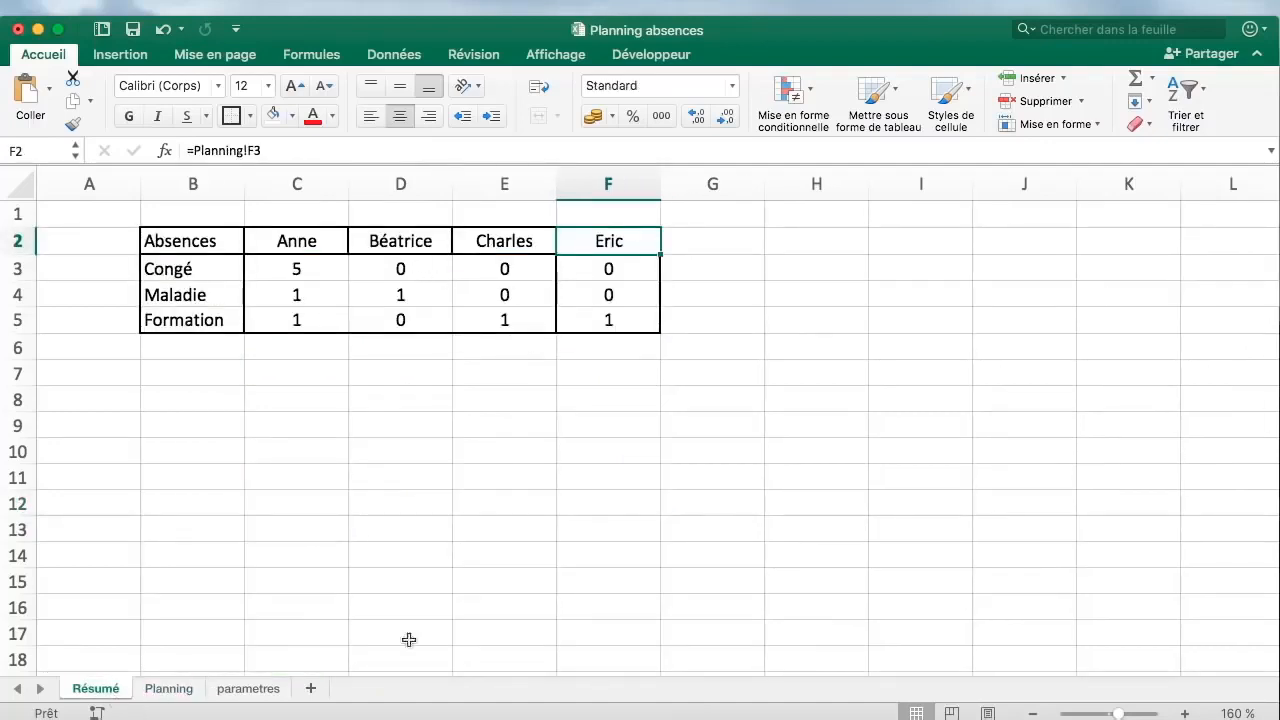
{"action": "left_click", "coordinate": [199, 692]}
{"action": "left_click", "coordinate": [908, 428]}
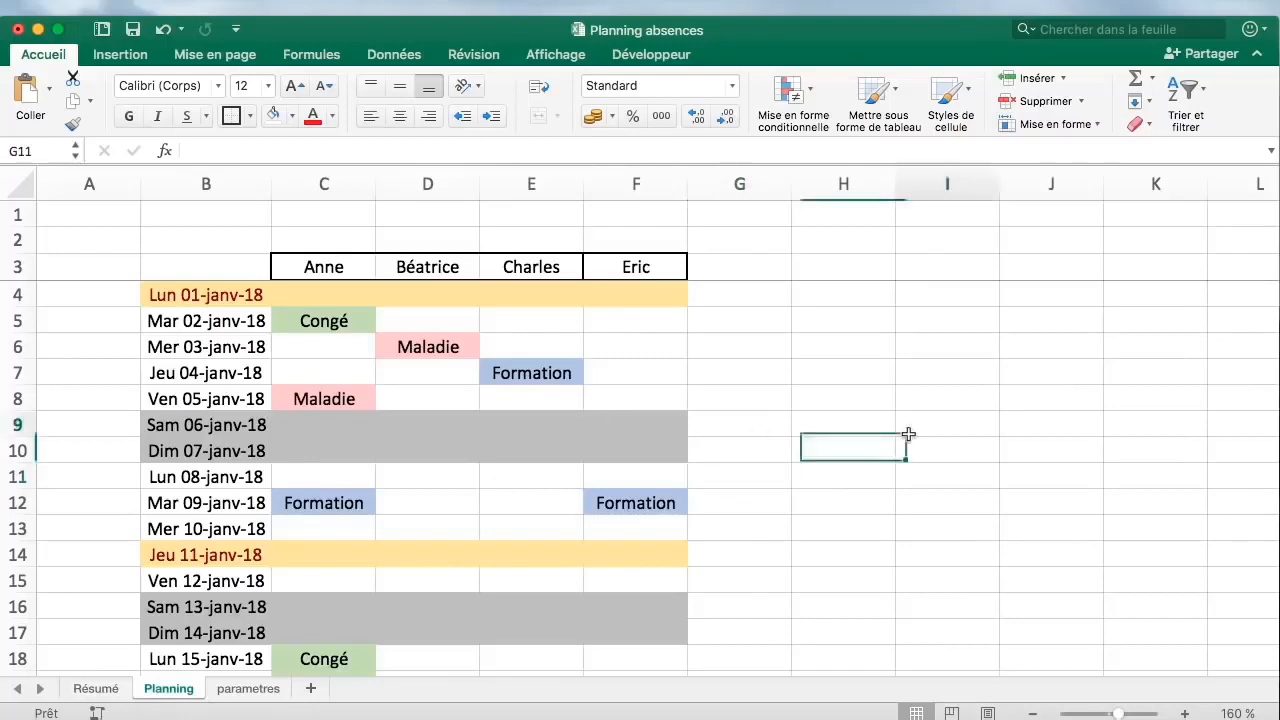
Review the January rows of the Planning sheet for weekend, holiday and absence highlighting across all four employee columns
{"action": "scroll", "coordinate": [703, 430], "scroll_direction": "down", "scroll_amount": 1}
{"action": "scroll", "coordinate": [703, 430], "scroll_direction": "down", "scroll_amount": 5}
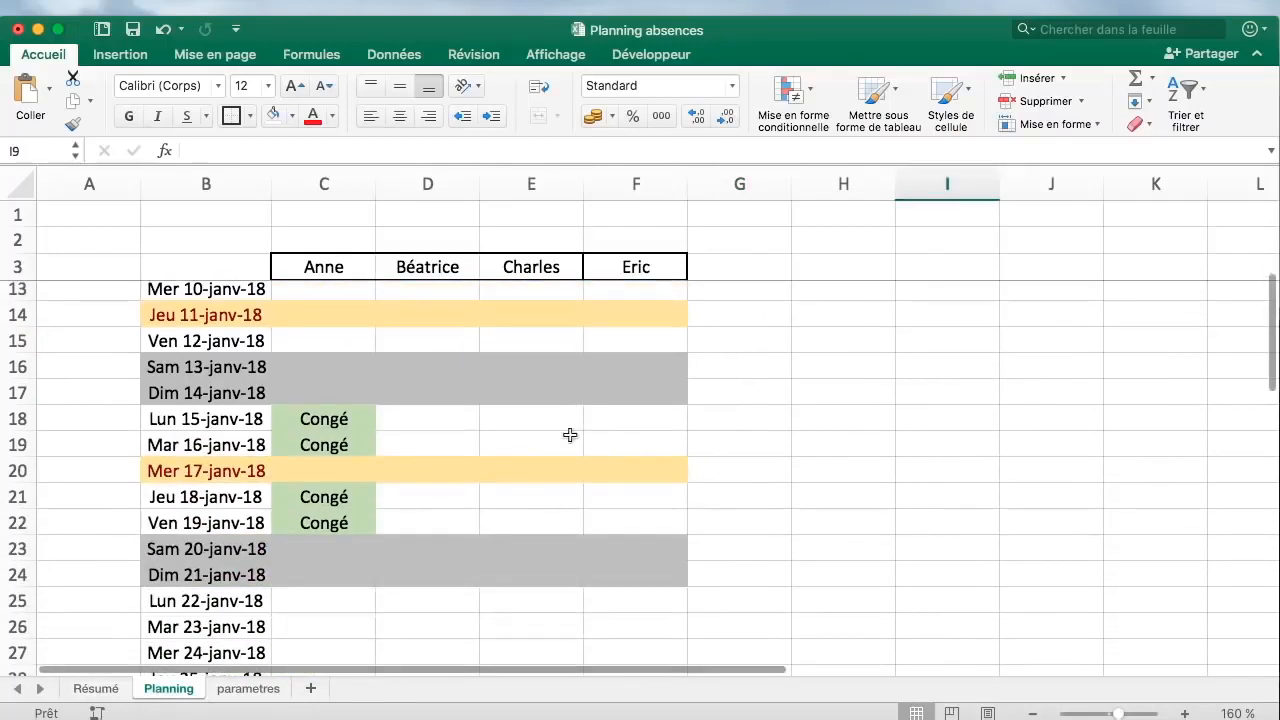
{"action": "left_click", "coordinate": [455, 418]}
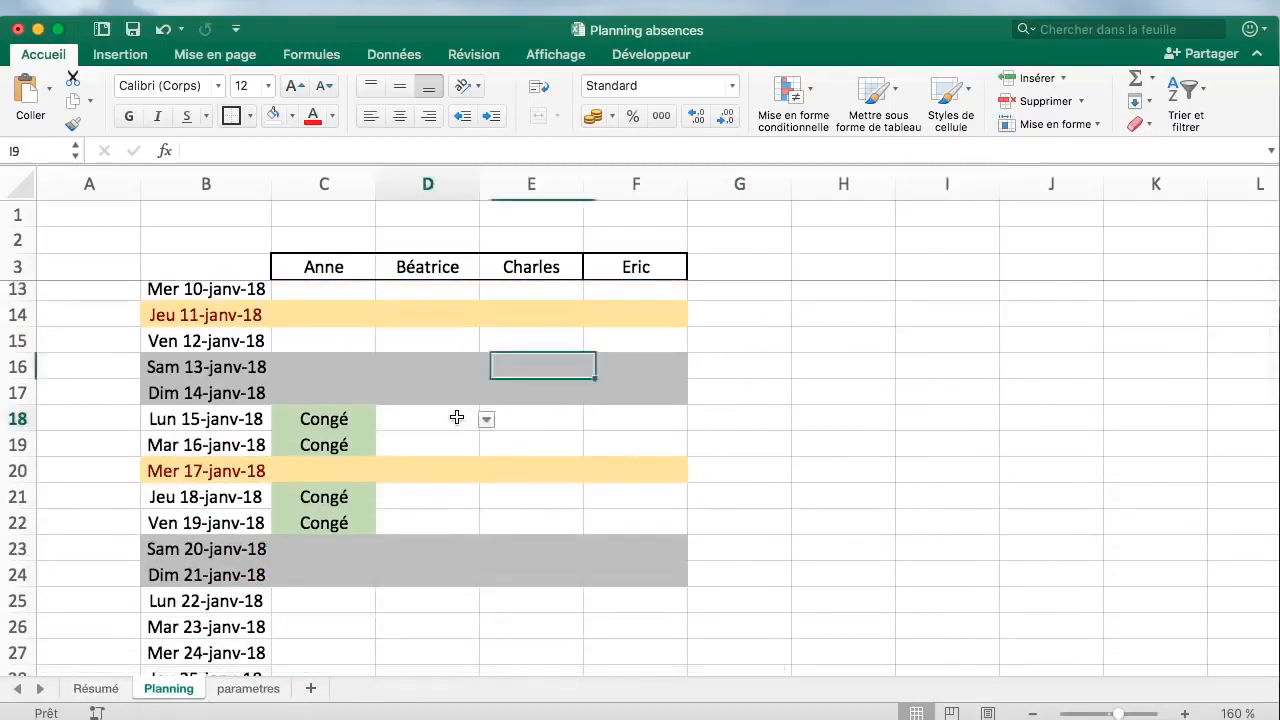
{"action": "left_click", "coordinate": [569, 421]}
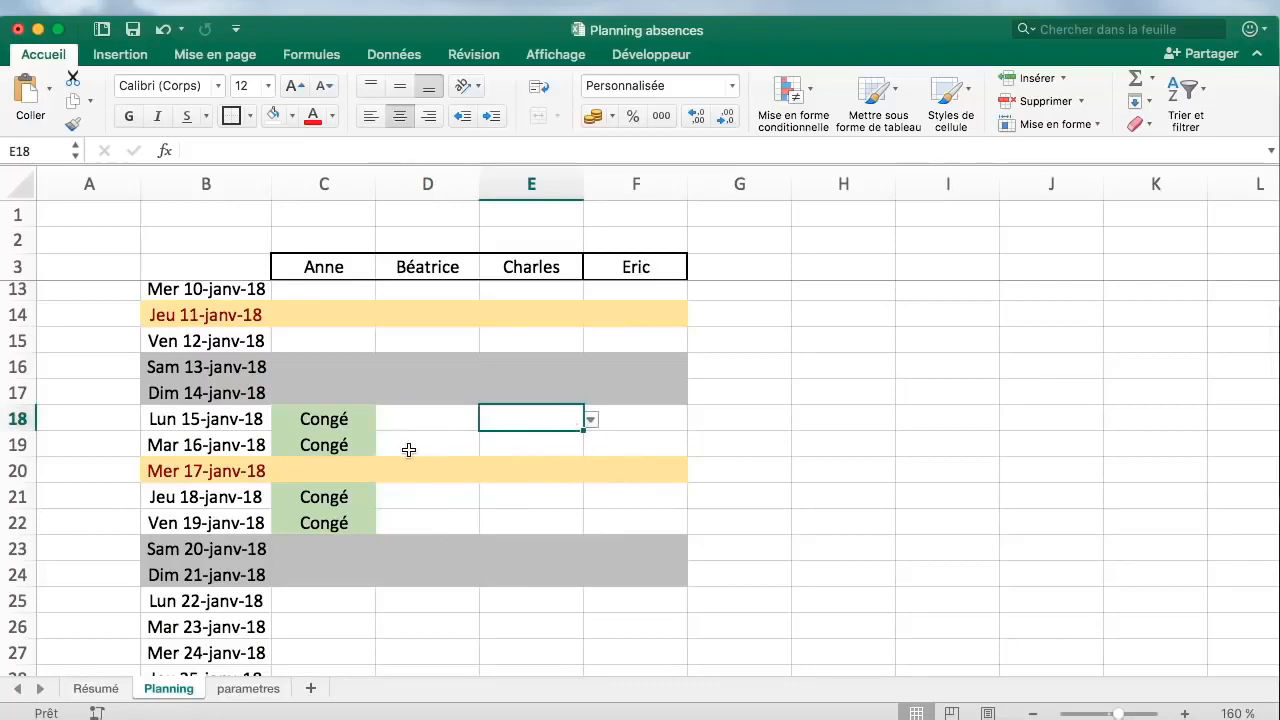
{"action": "scroll", "coordinate": [408, 449], "scroll_direction": "up", "scroll_amount": 3}
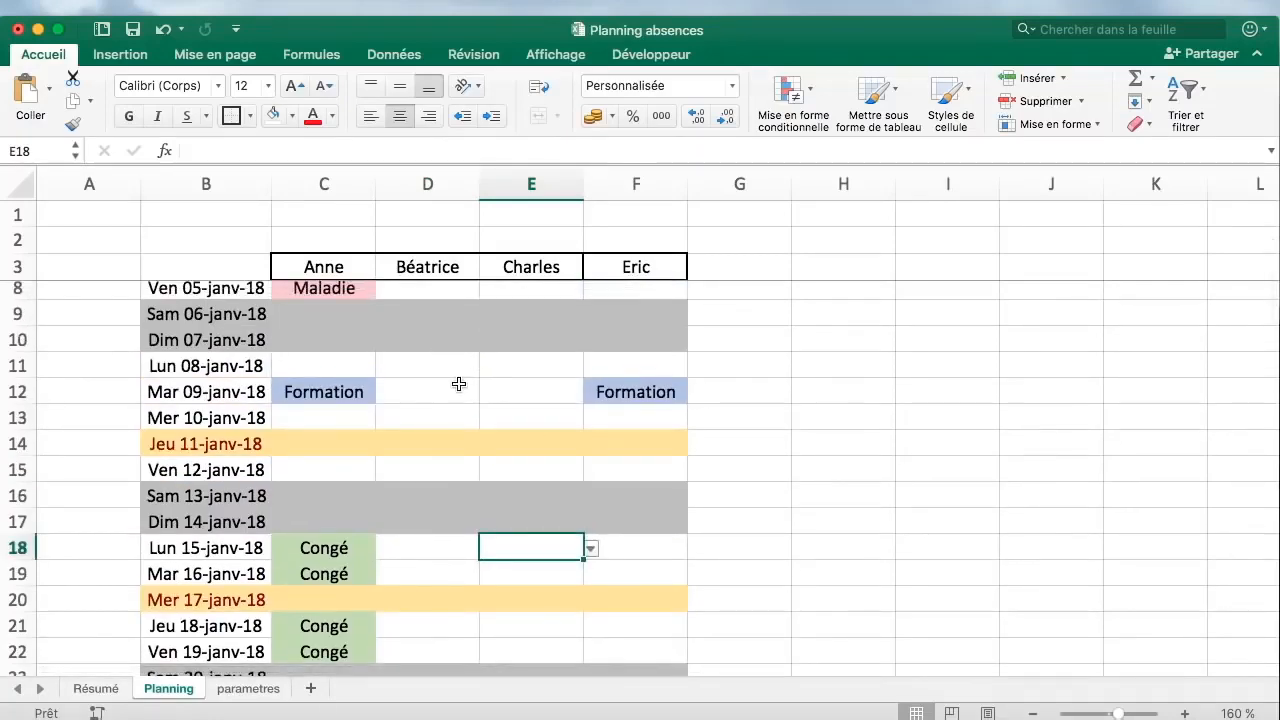
{"action": "left_click", "coordinate": [470, 384]}
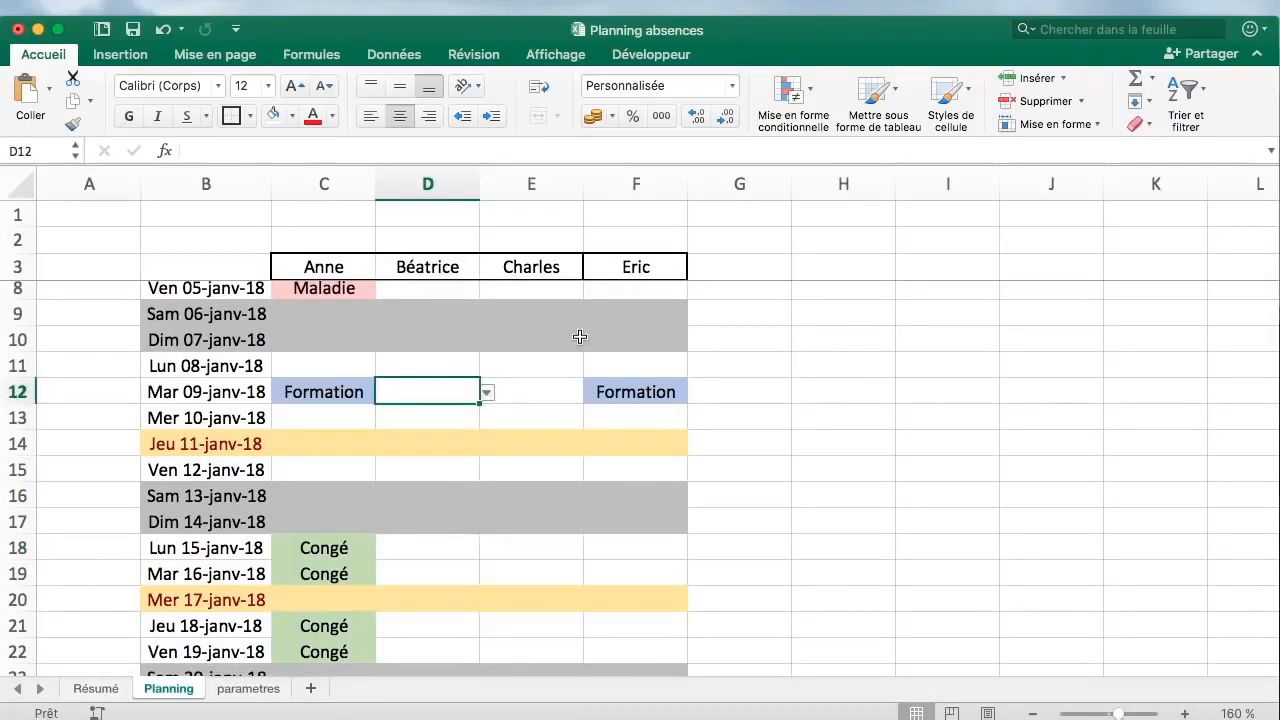
{"action": "left_click", "coordinate": [527, 347]}
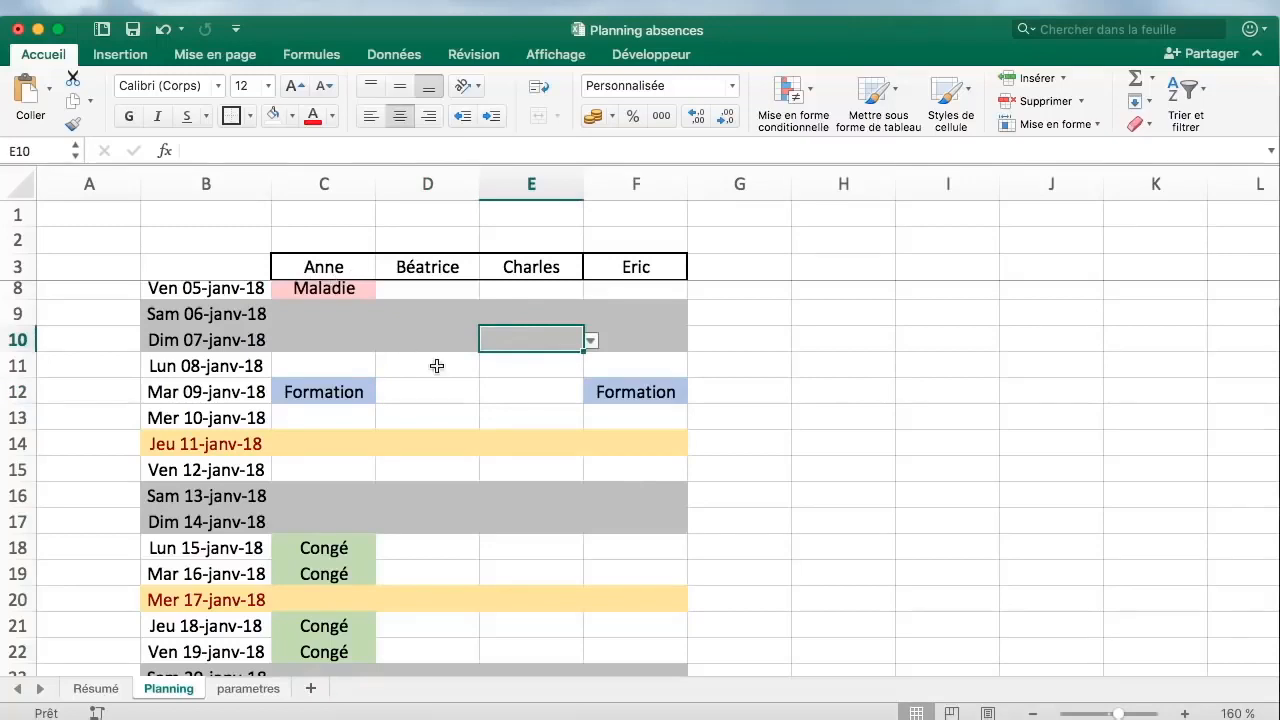
{"action": "scroll", "coordinate": [437, 366], "scroll_direction": "down", "scroll_amount": 2}
{"action": "scroll", "coordinate": [449, 374], "scroll_direction": "up", "scroll_amount": 3}
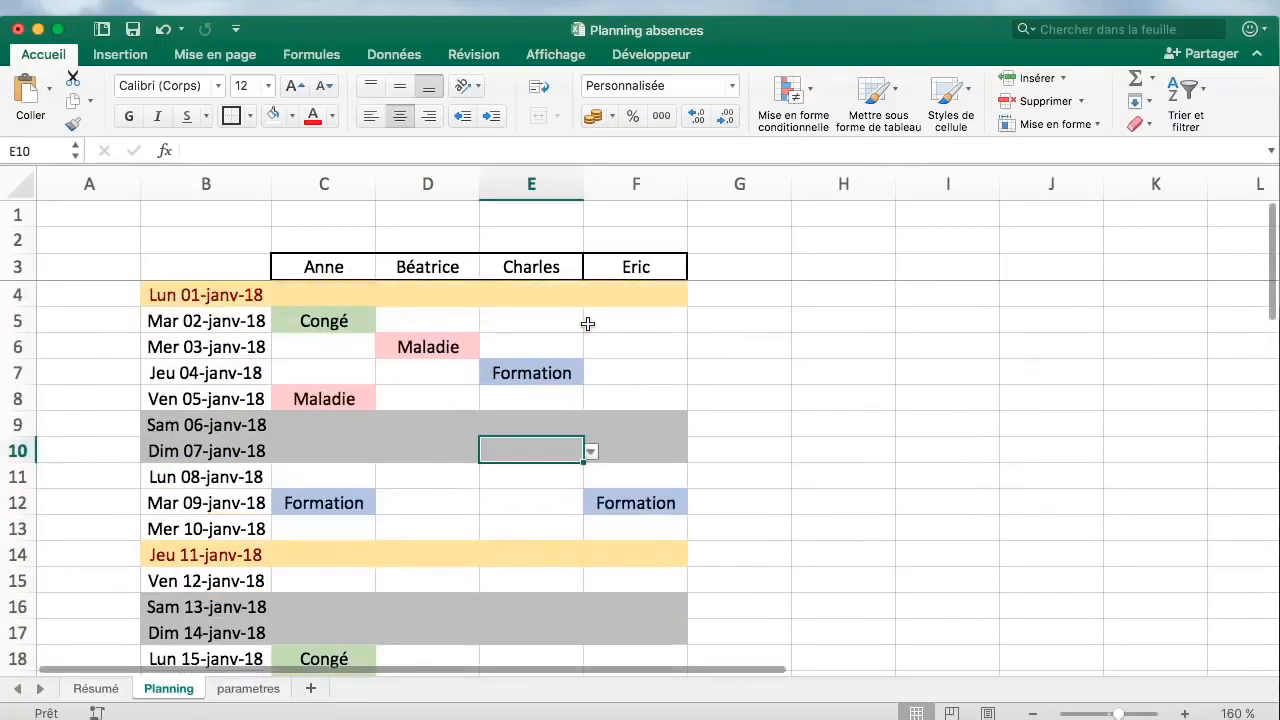